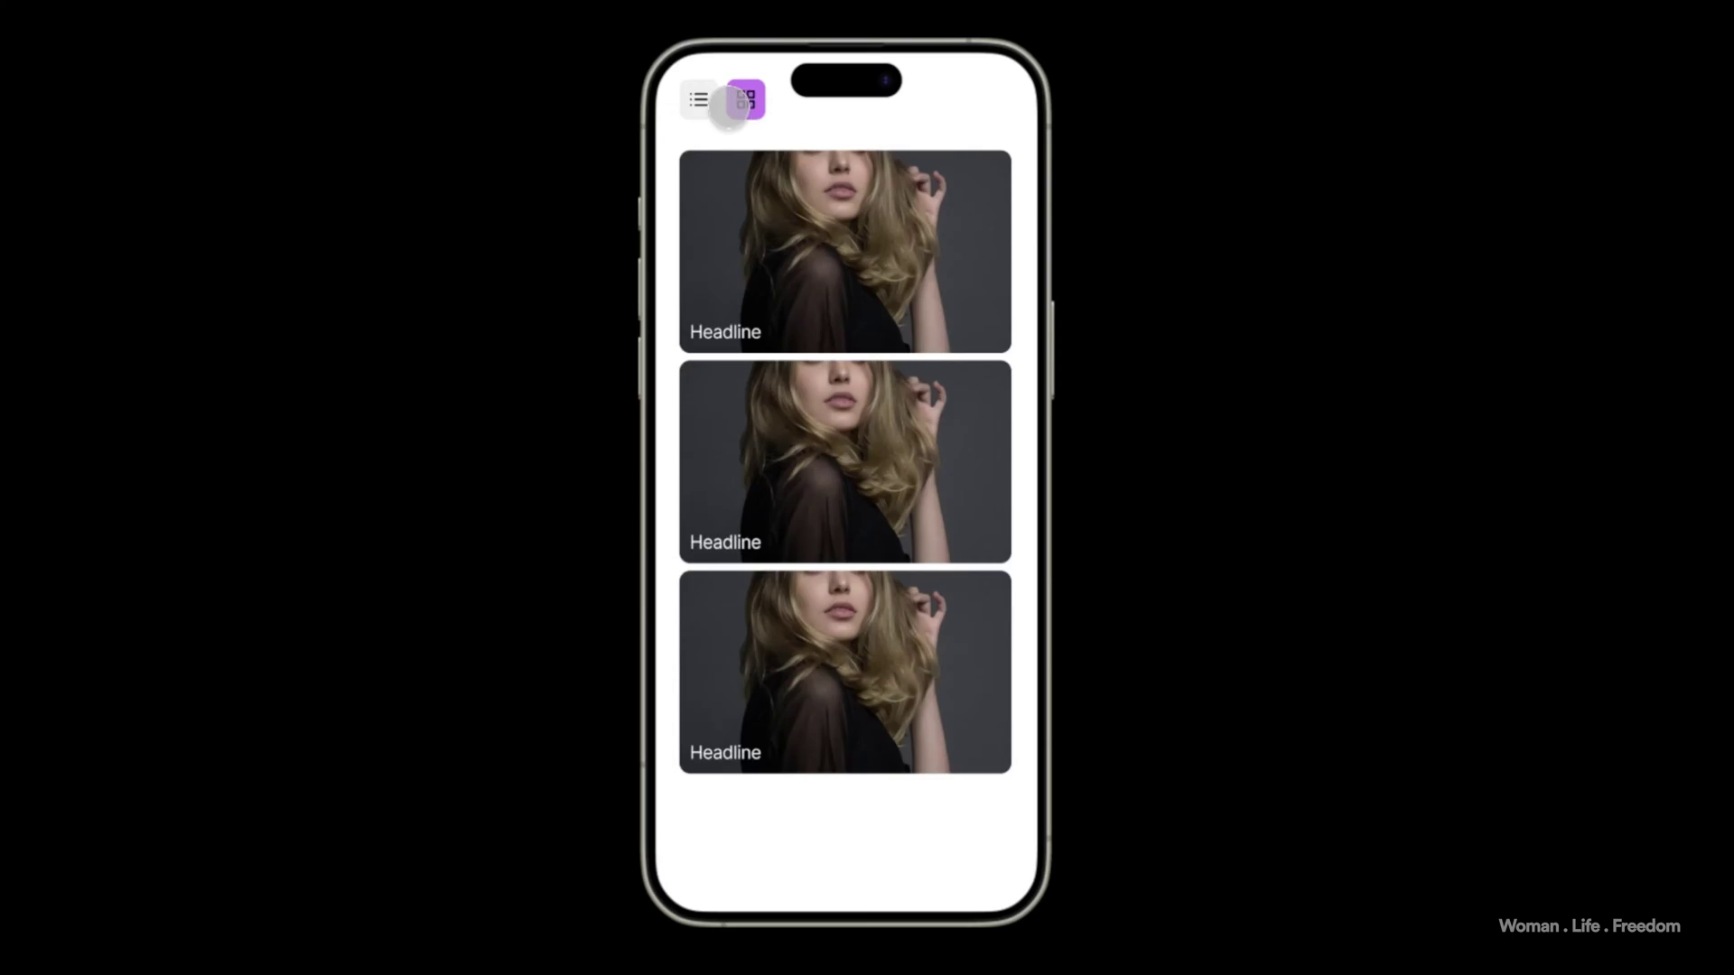
Toggle the prototype between its list and grid views to examine how the headline cards rearrange.
left_click(723, 103)
left_click(728, 105)
left_click(728, 104)
left_click(728, 105)
left_click(728, 105)
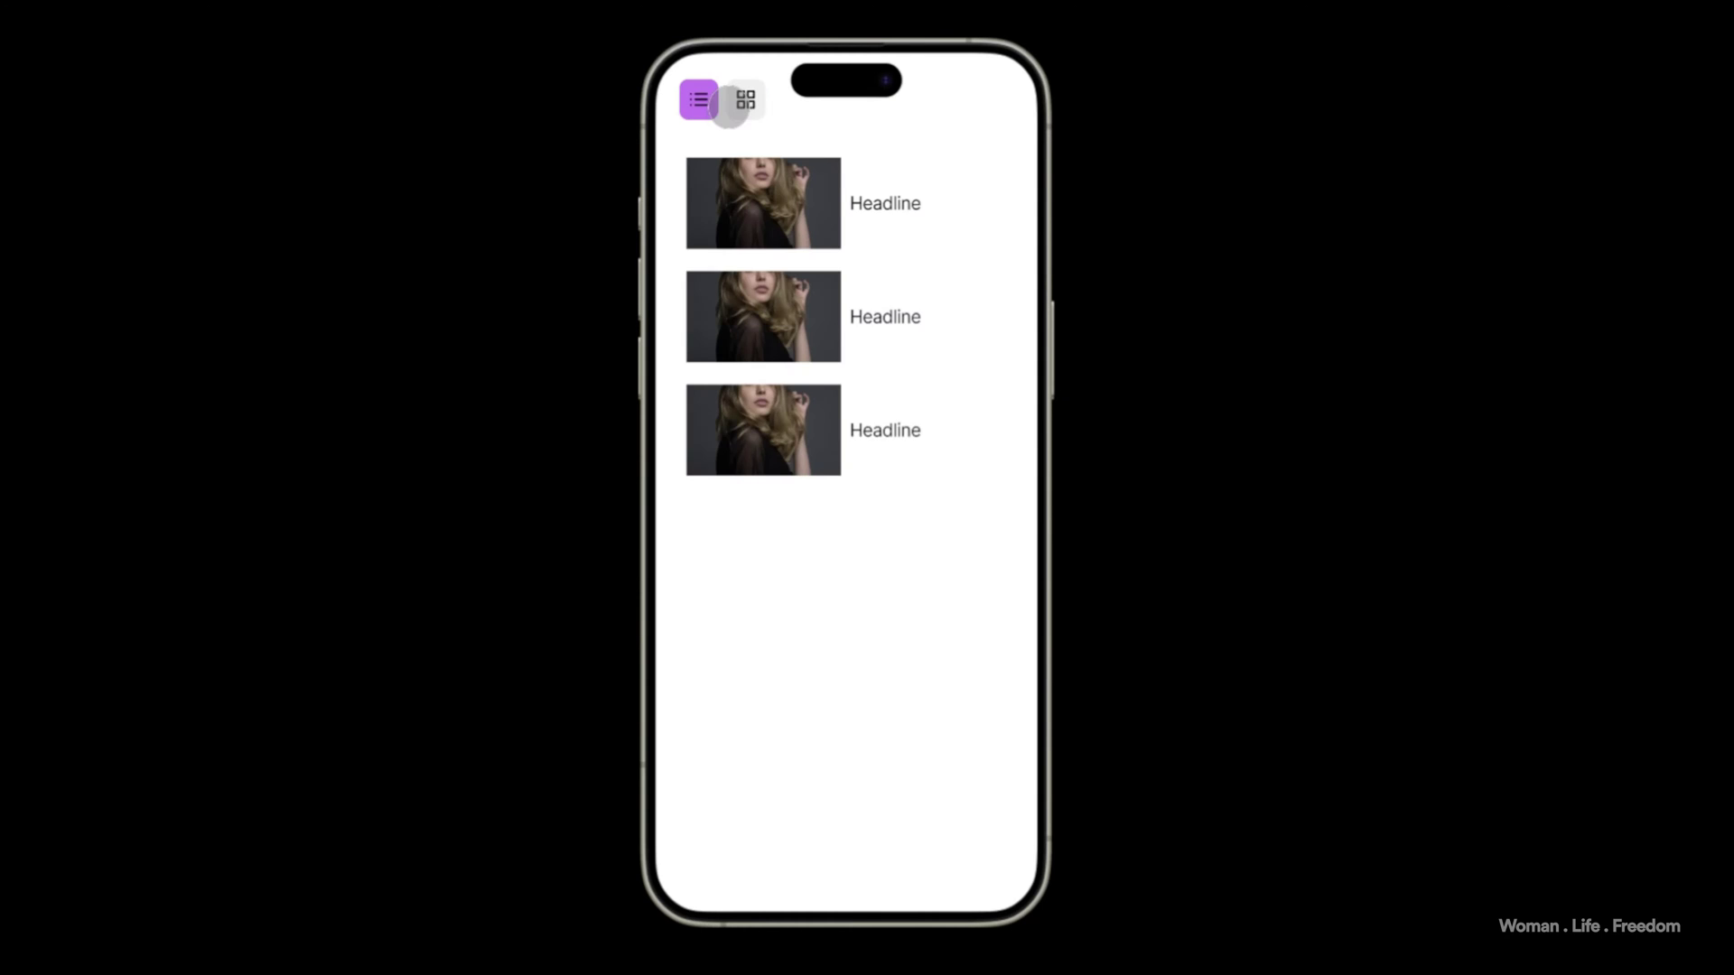
left_click(728, 105)
left_click(734, 101)
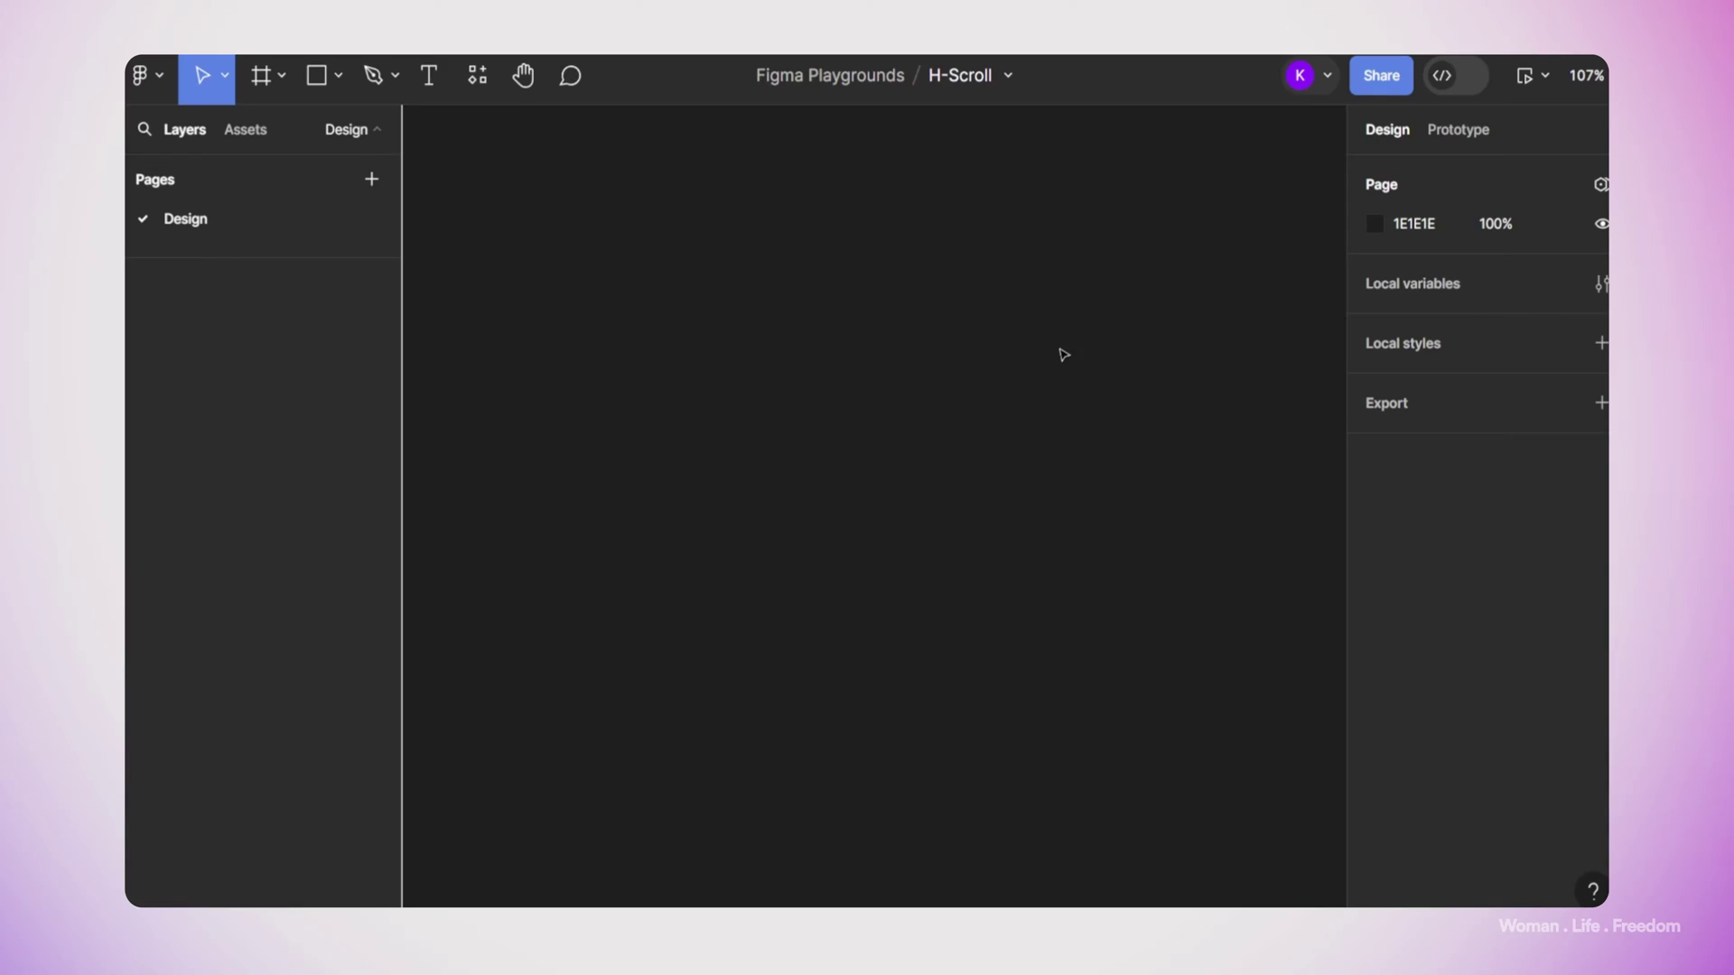
Add a text layer reading "Headline" on the empty canvas.
key("t")
left_click(875, 410)
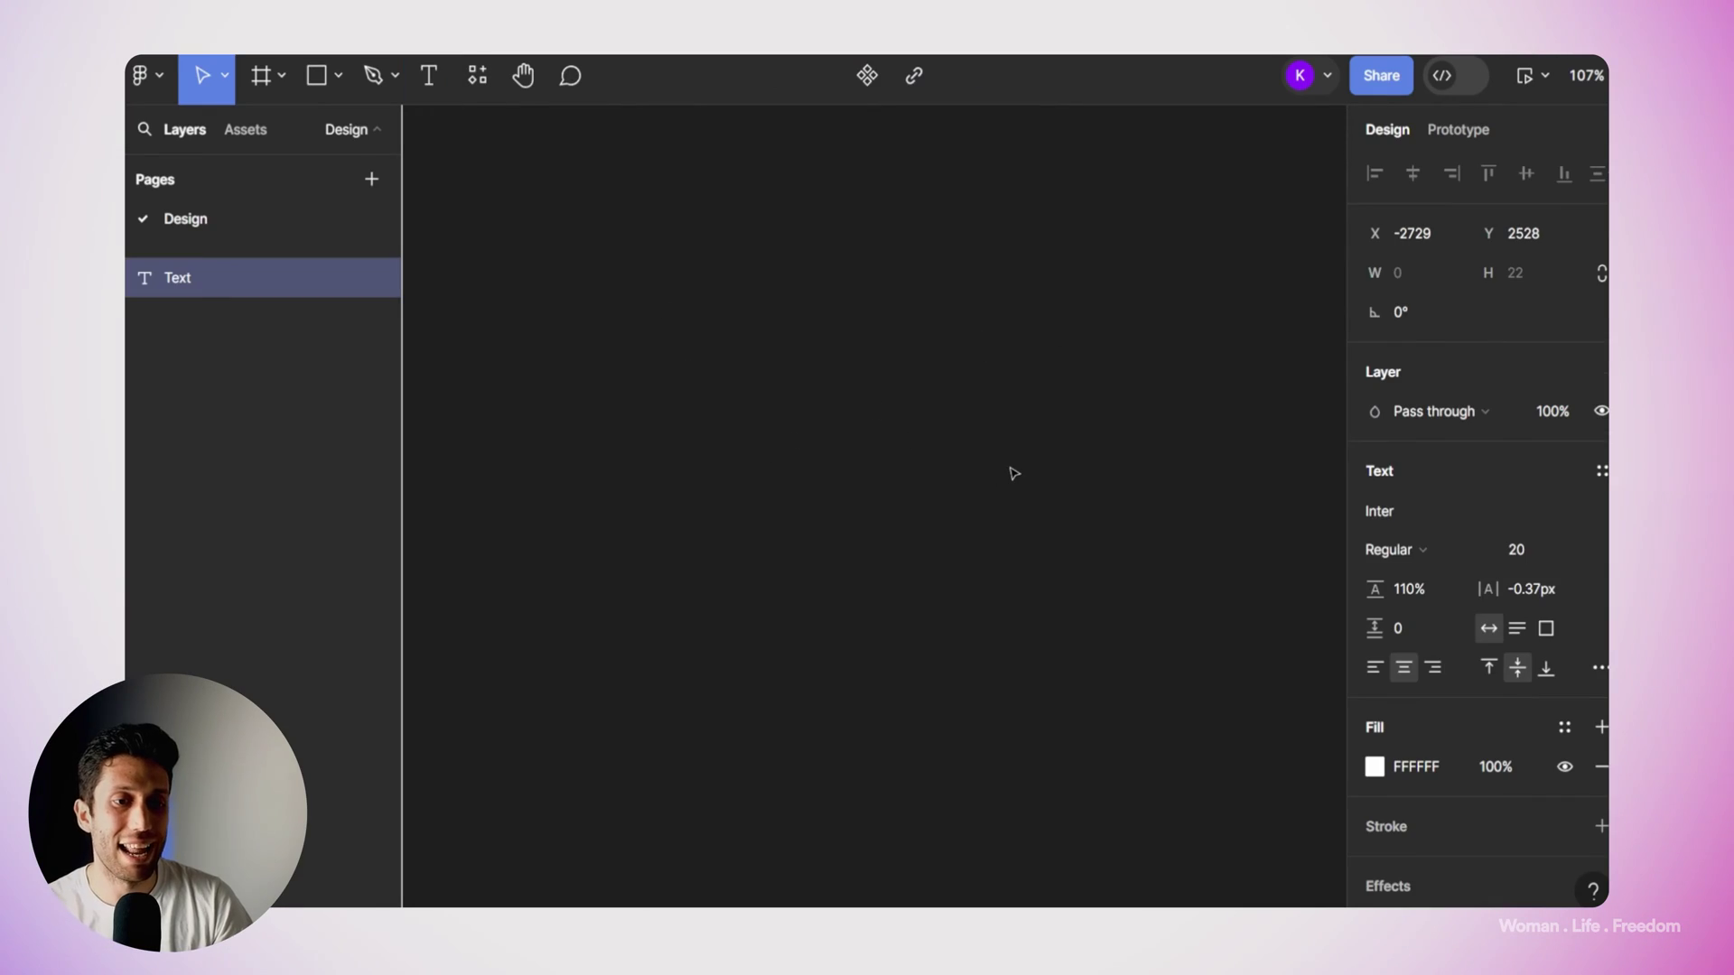
type("Headline")
key("Escape")
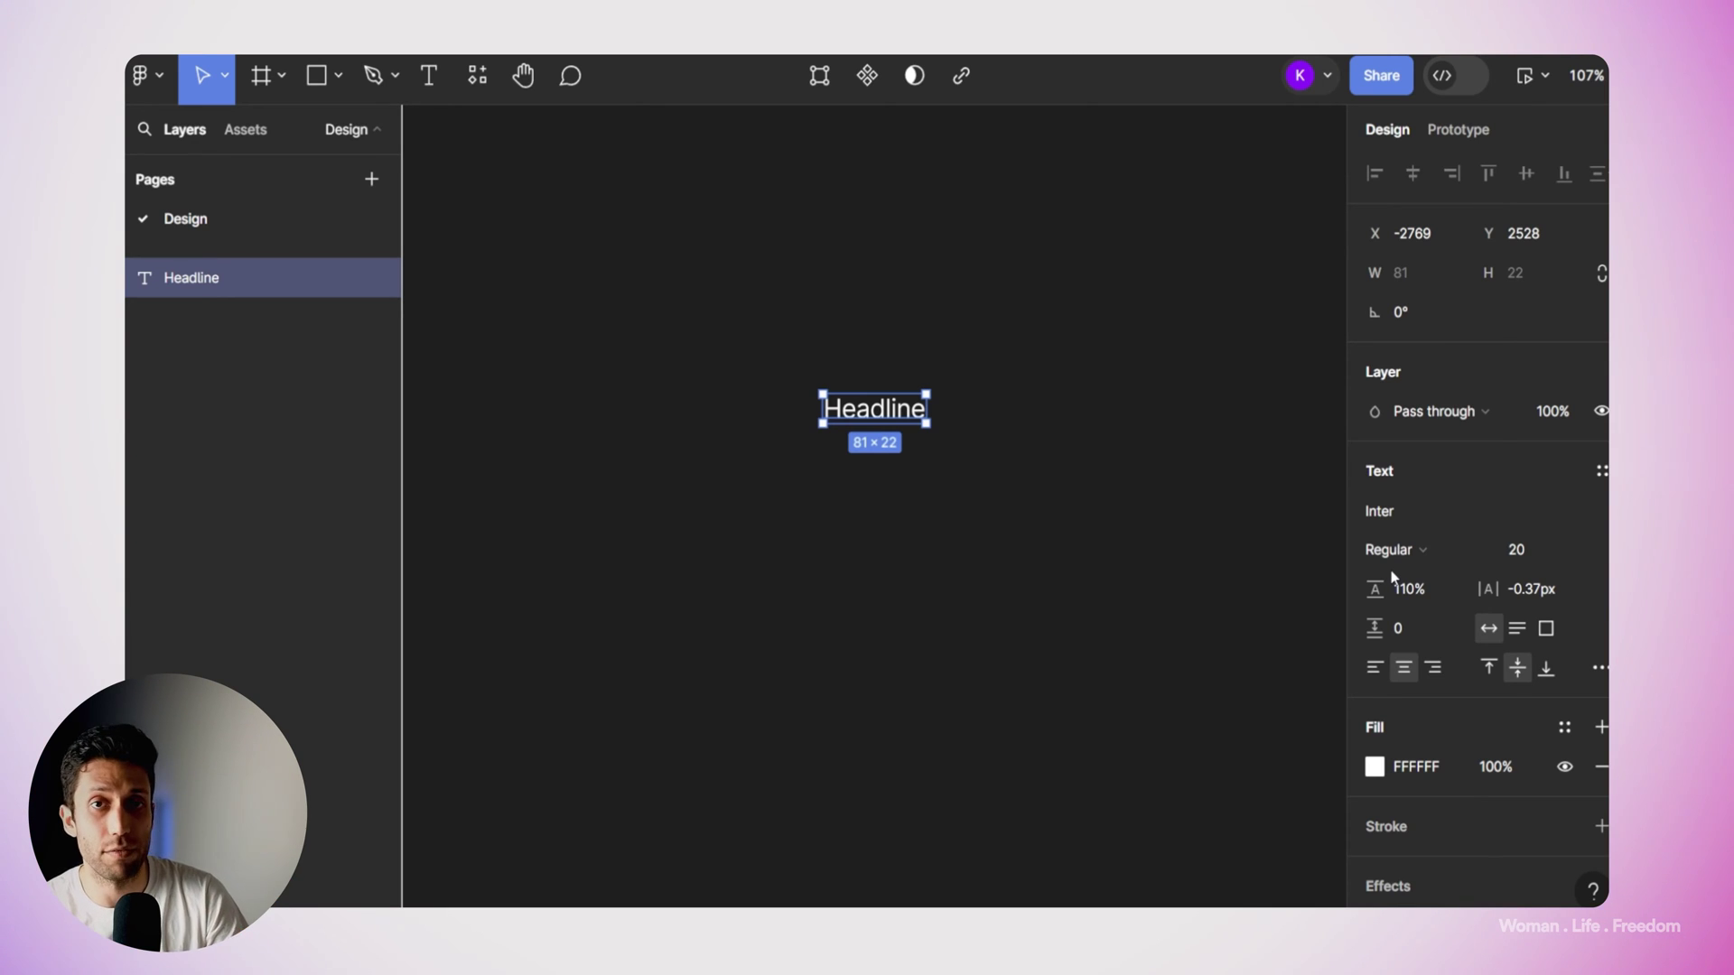
left_click(1020, 298)
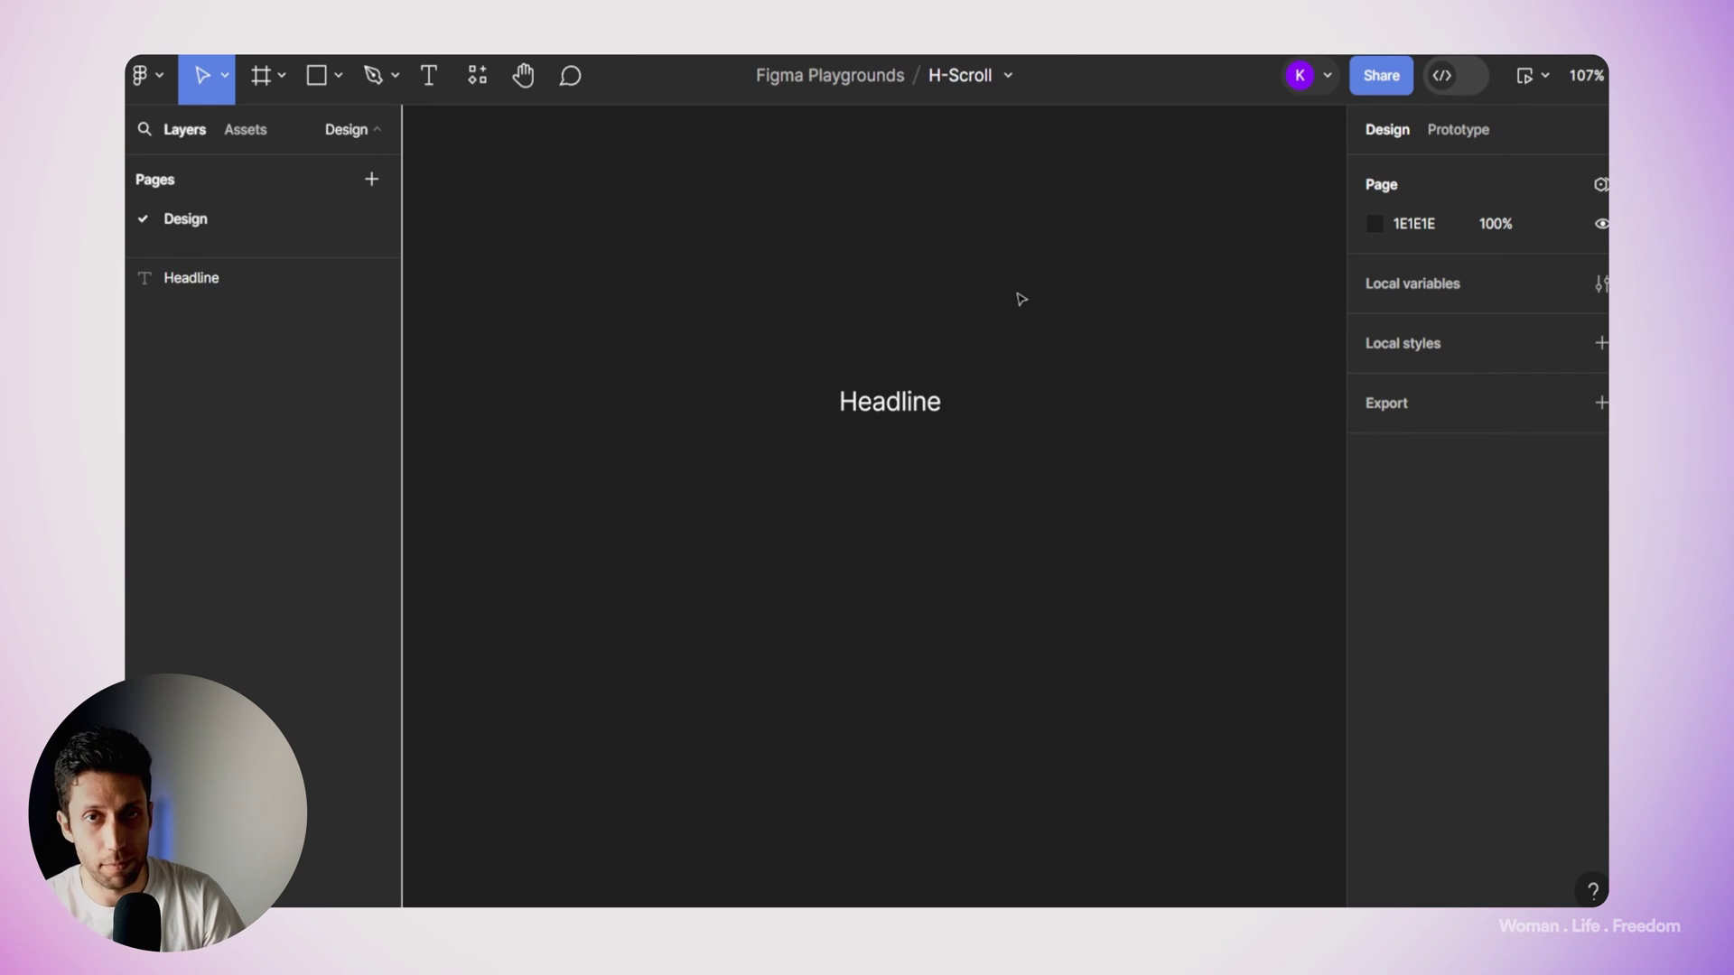
Find the Unsplash plugin and run it.
left_click(475, 85)
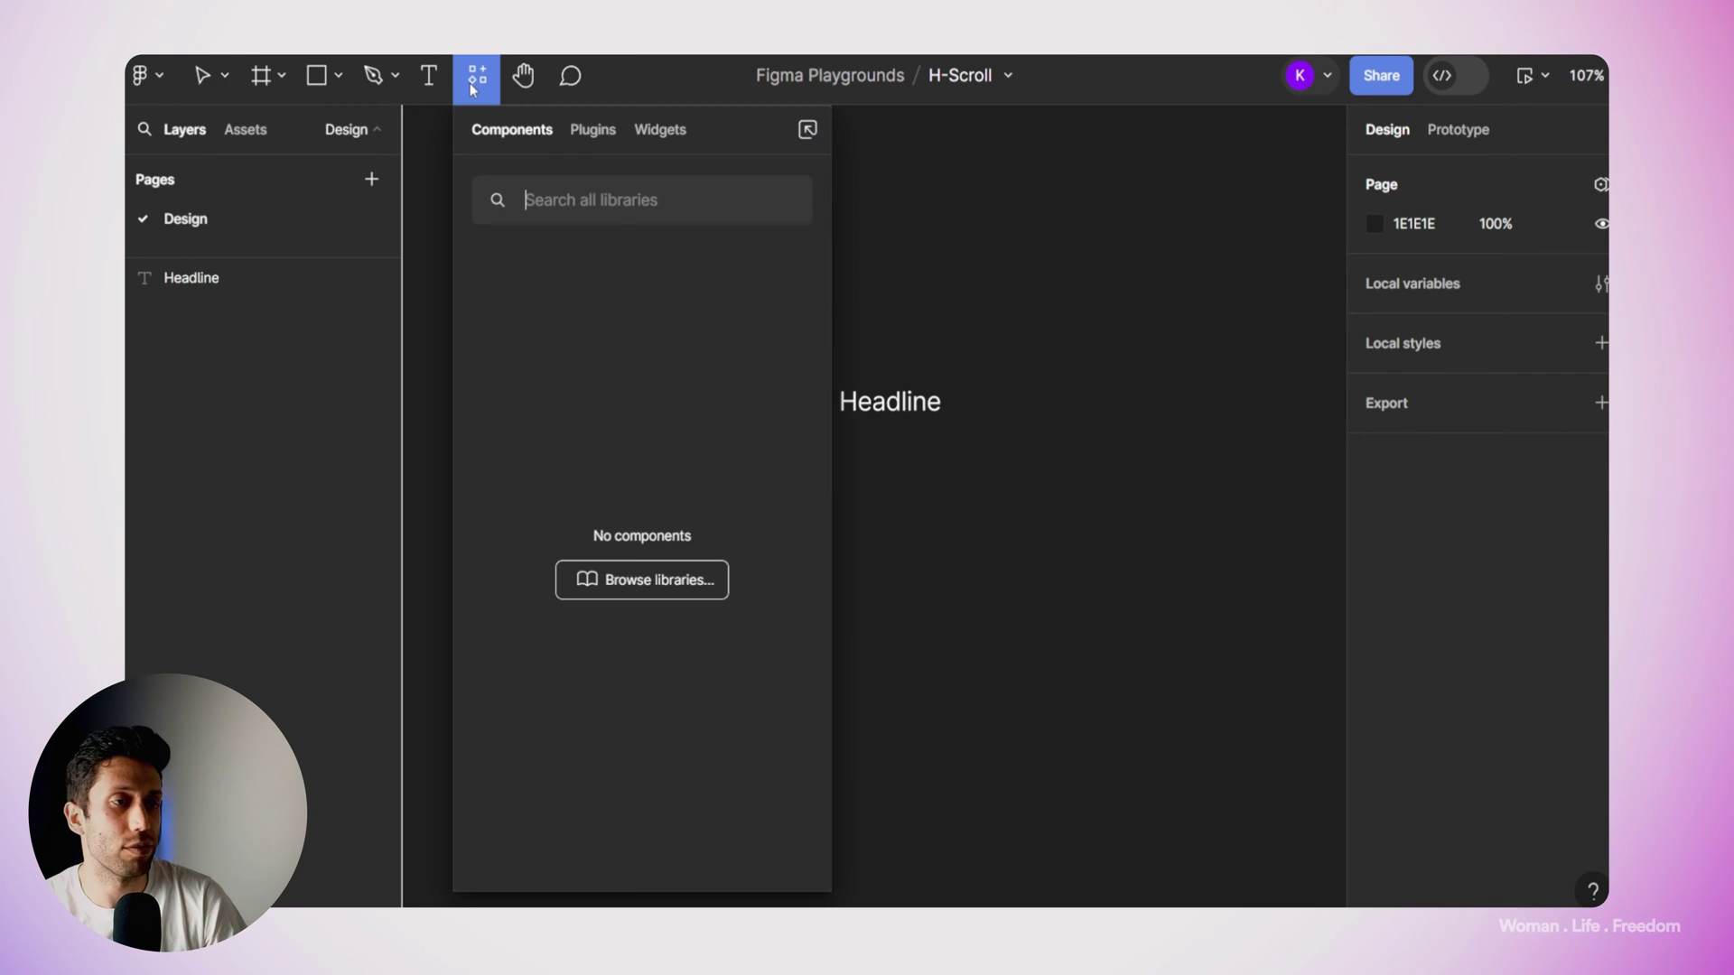
left_click(593, 133)
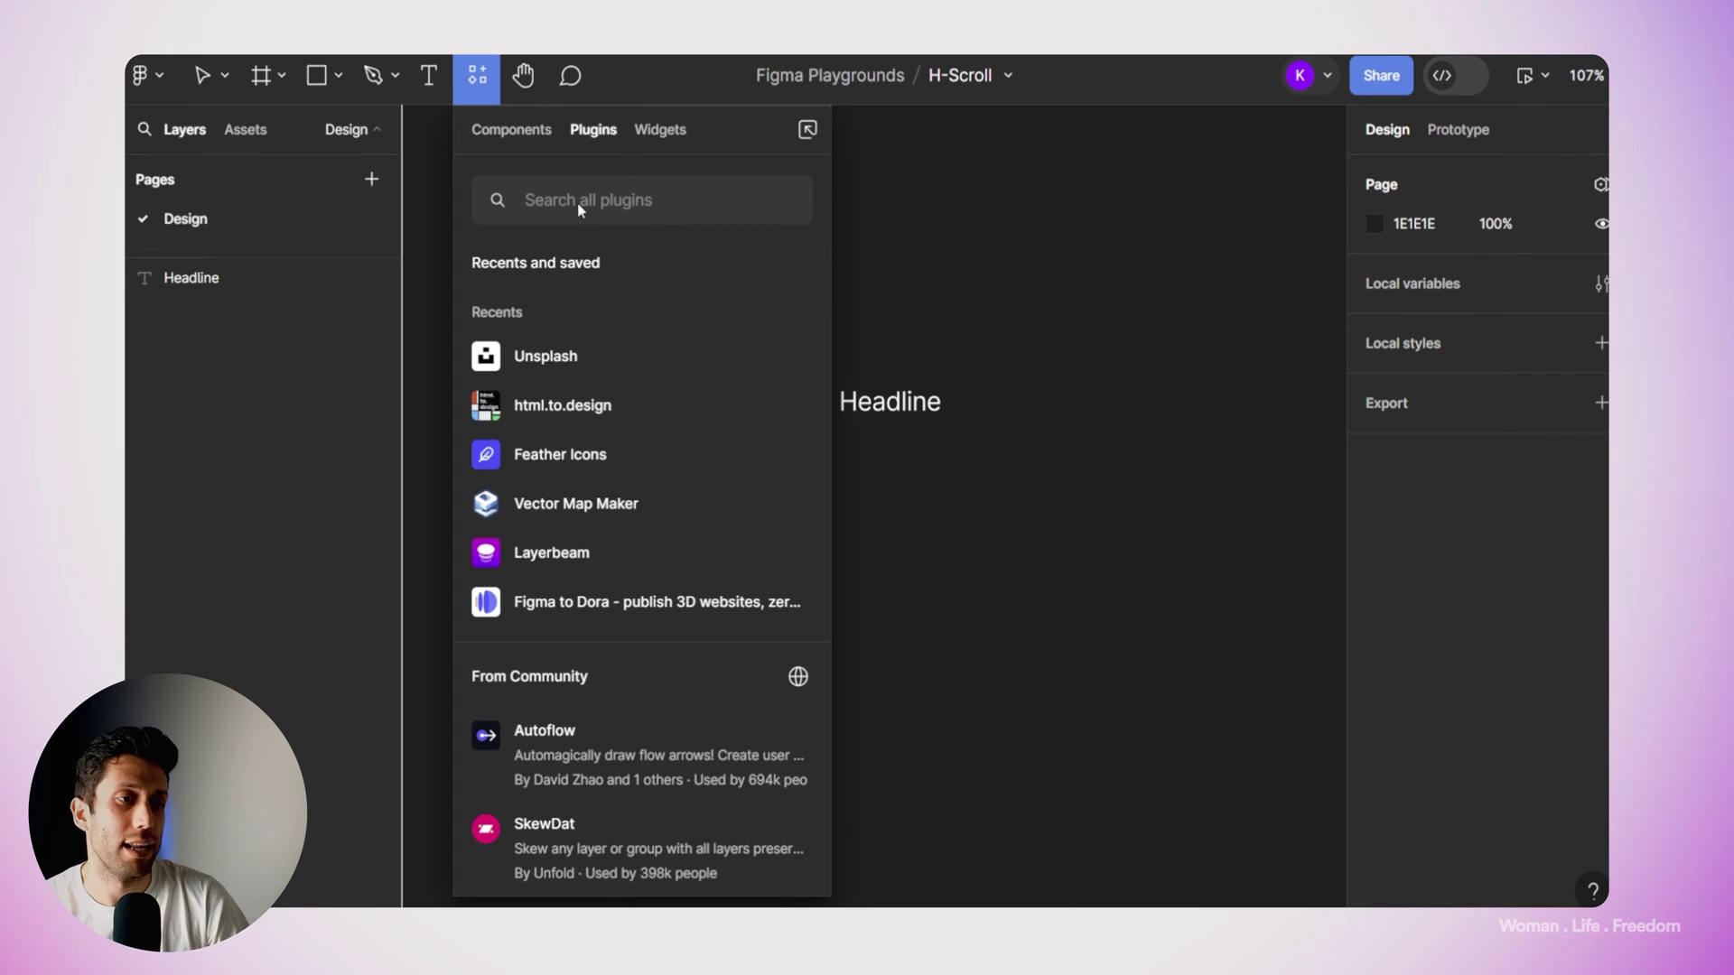
type("Unspl")
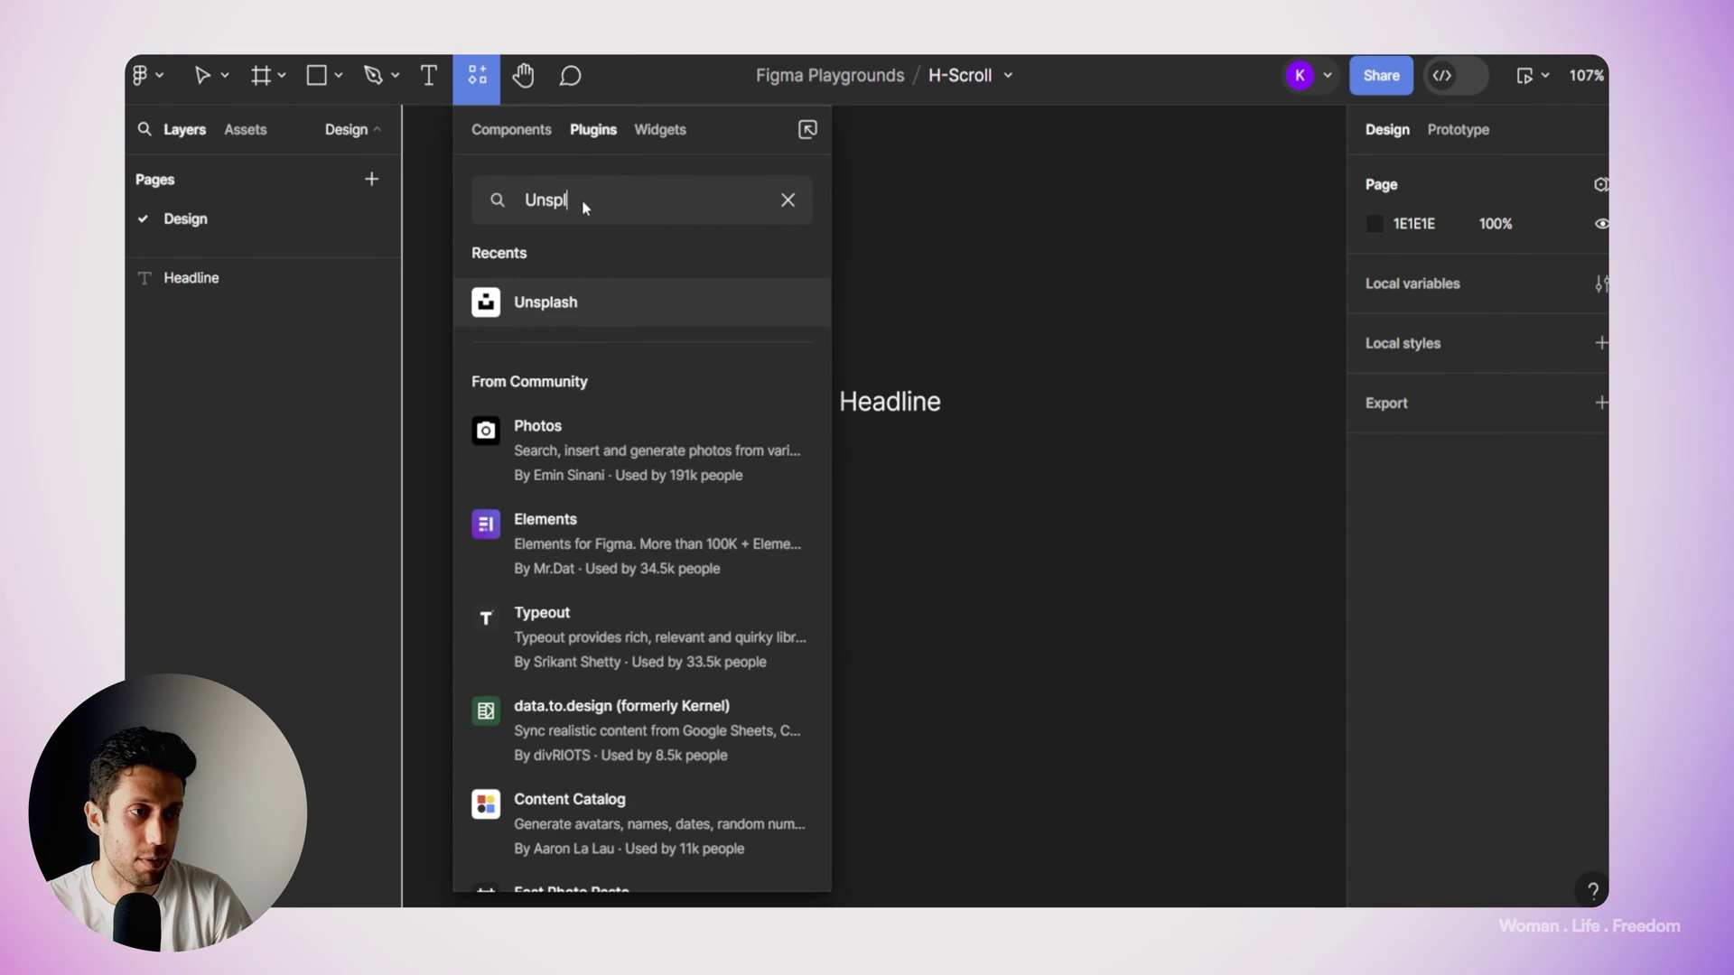
key("Escape")
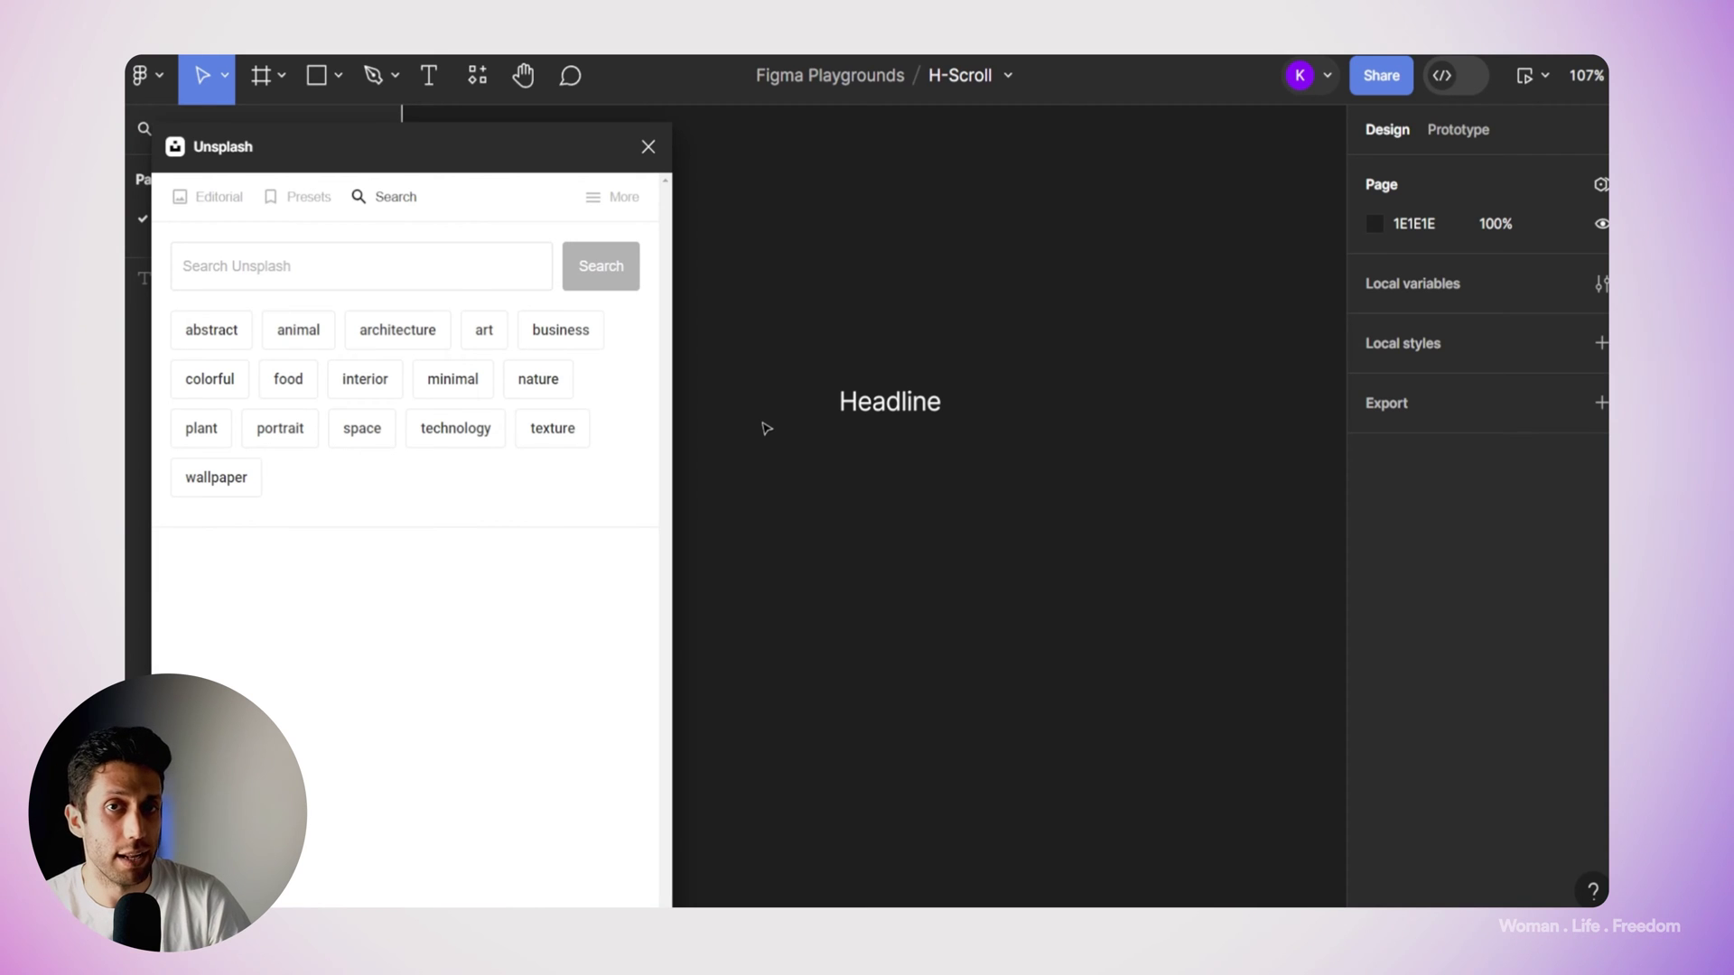
Search Unsplash for "Model" and insert the photo of the woman in black against a grey background.
left_click(257, 248)
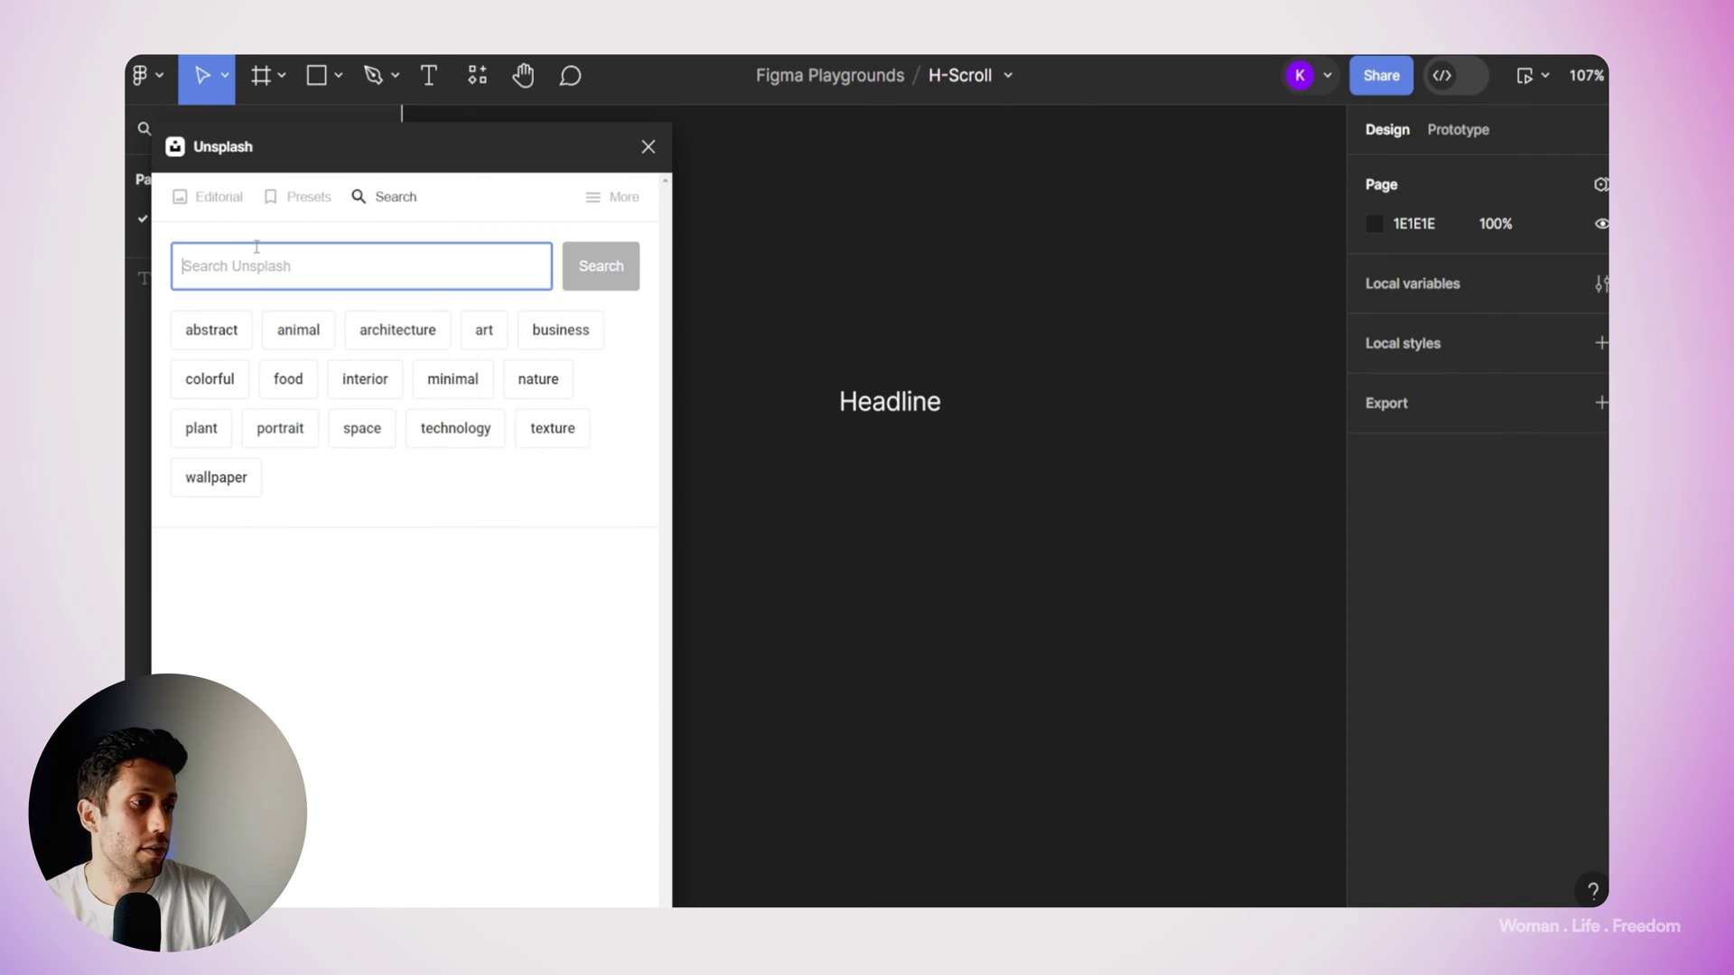
type("Model")
key("Return")
scroll(427, 489, "down", 3)
scroll(443, 496, "down", 5)
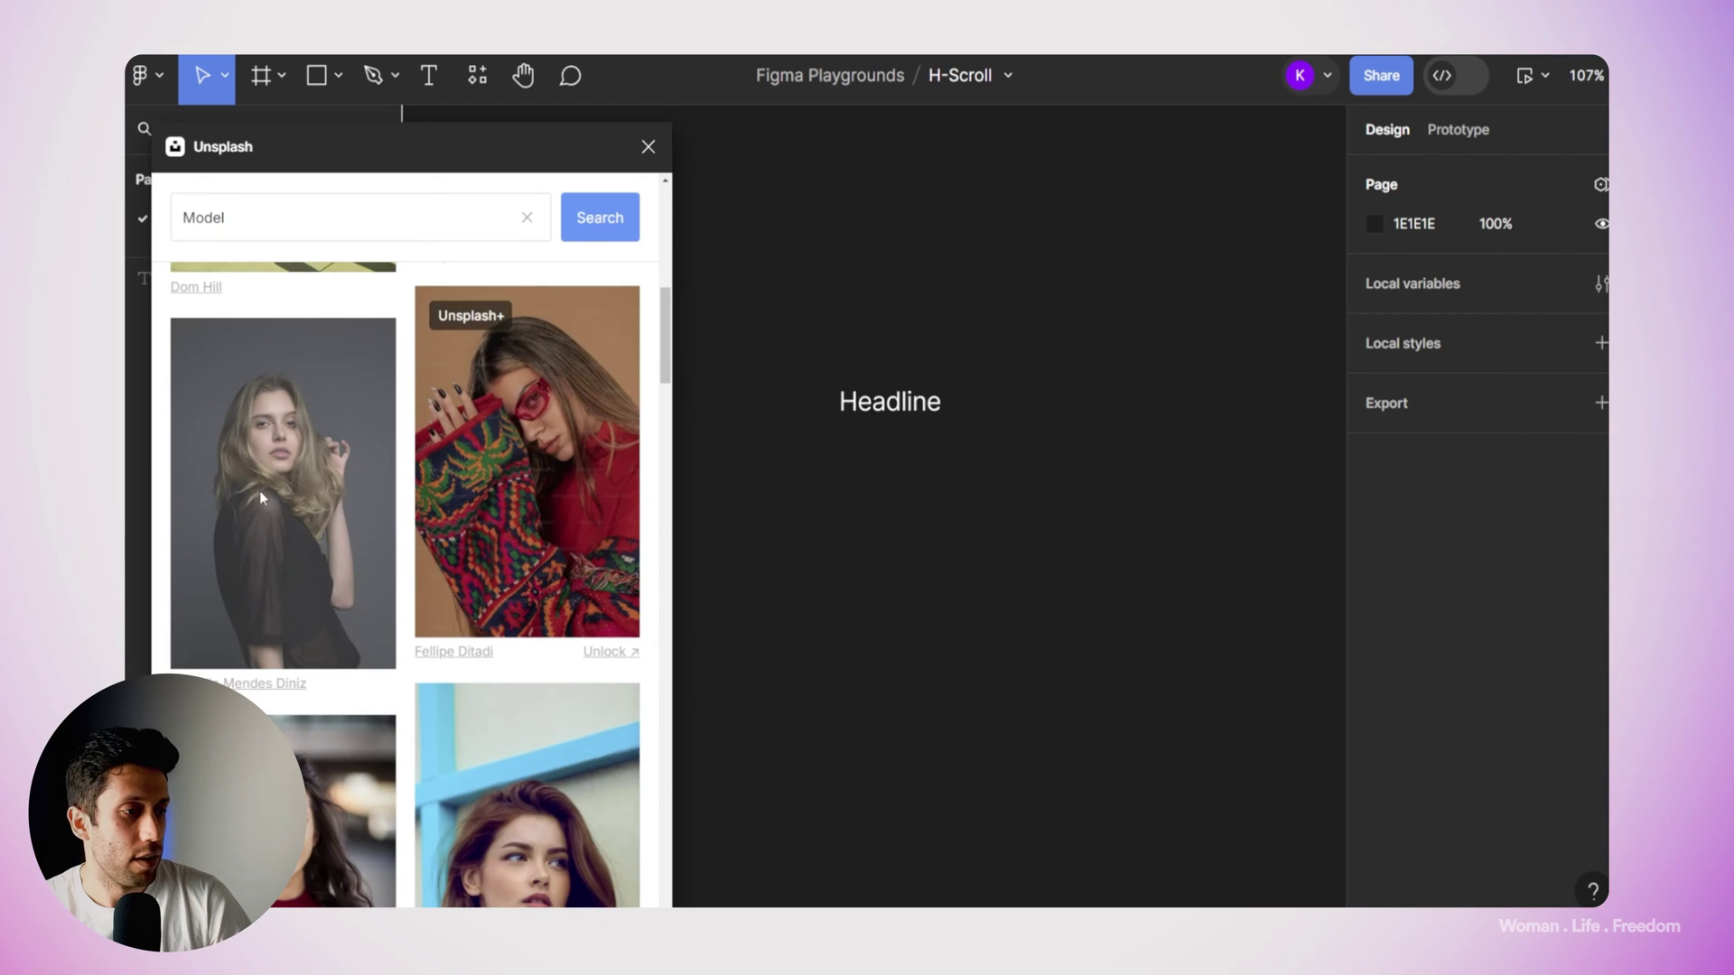
left_click(259, 495)
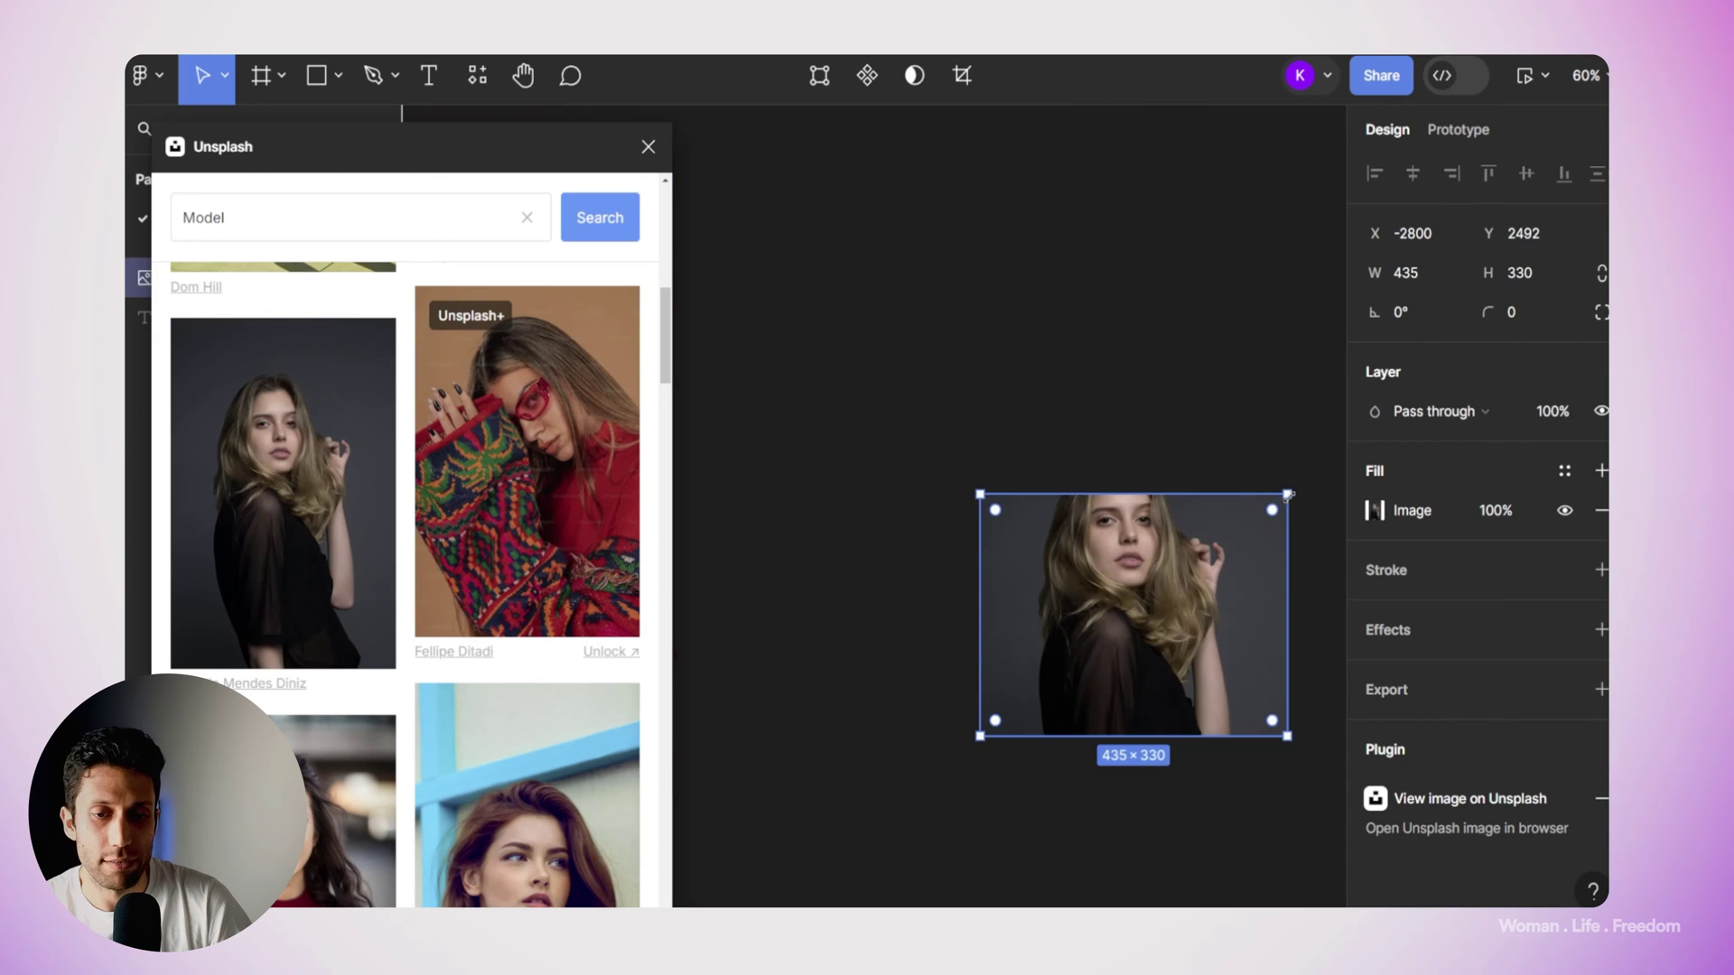
Resize the inserted photo to about 205 × 186 and close the Unsplash plugin.
left_click_drag(1290, 496, 1105, 485)
scroll(1105, 484, "up", 5)
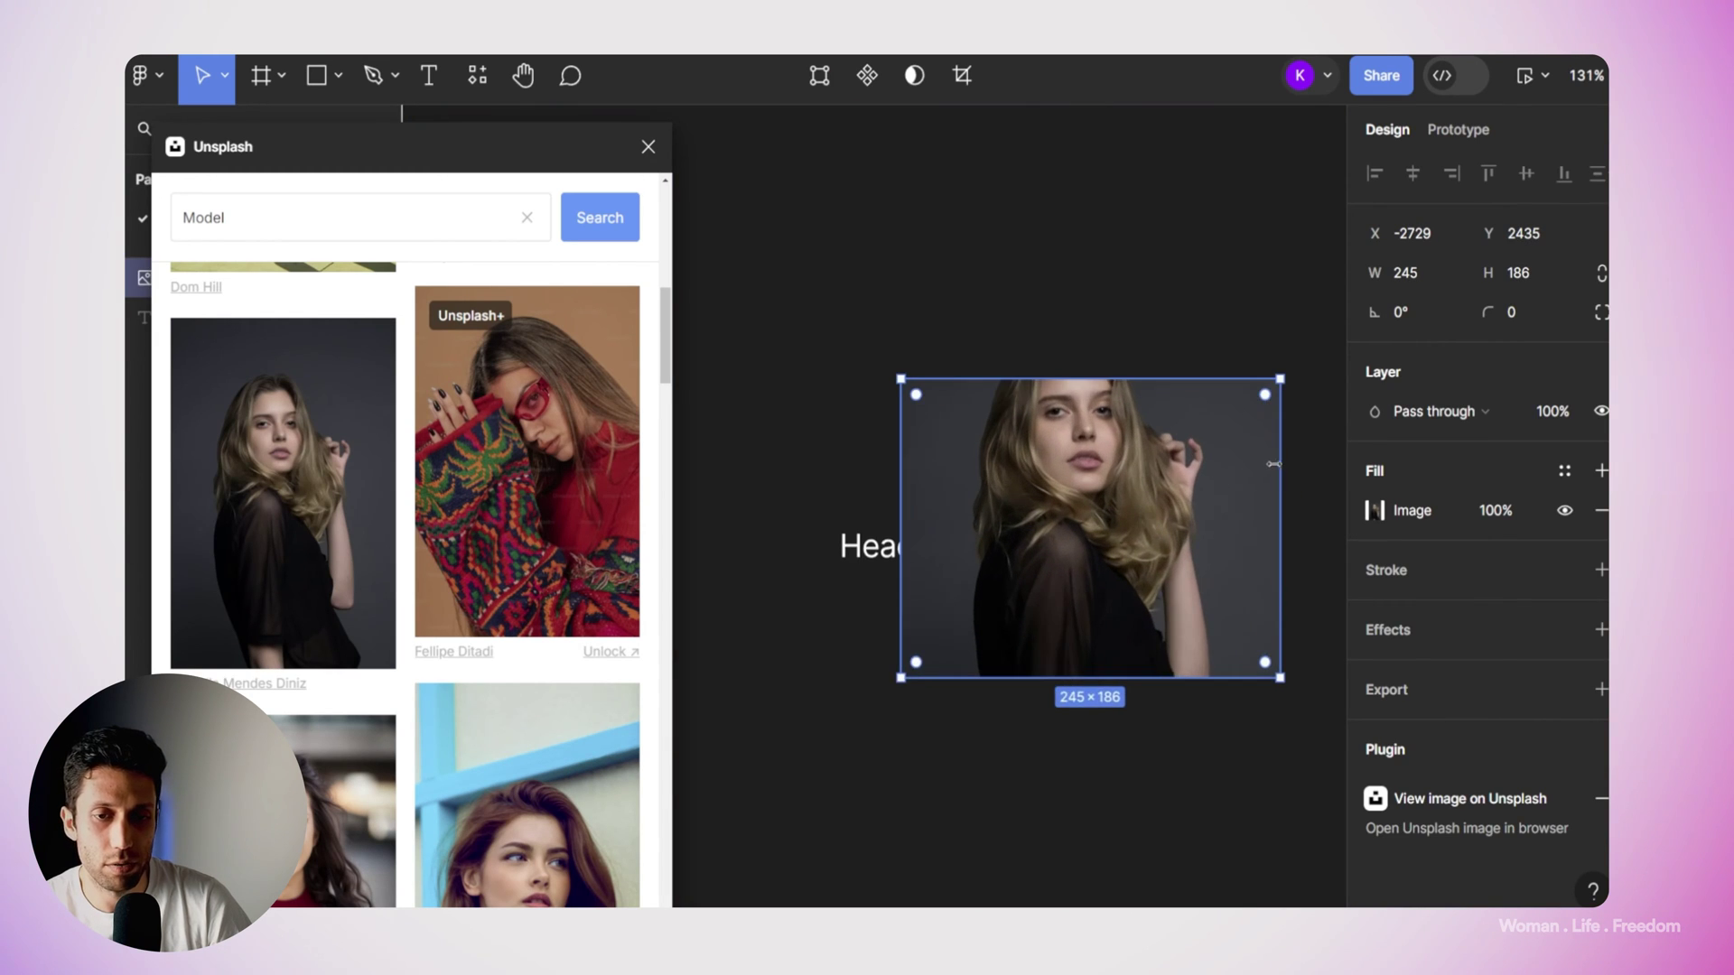
left_click_drag(1277, 524, 1125, 524)
left_click(647, 146)
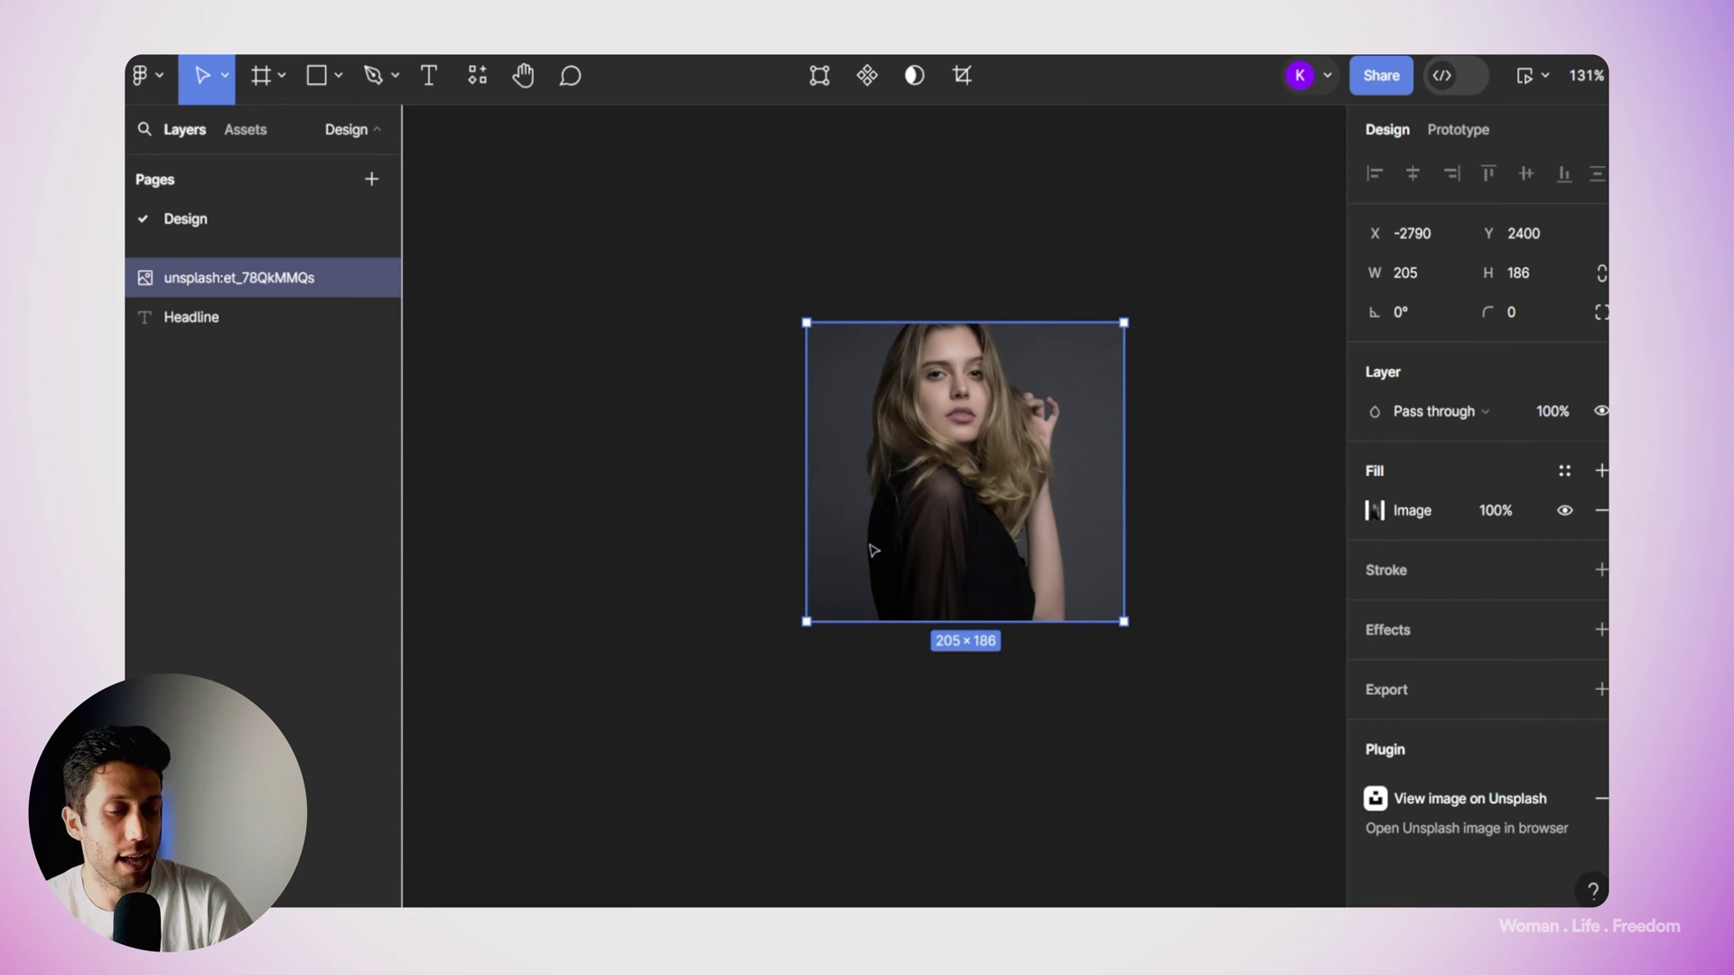
Move the photo layer below the Headline layer so the text sits in front of the image.
left_click_drag(230, 285, 224, 331)
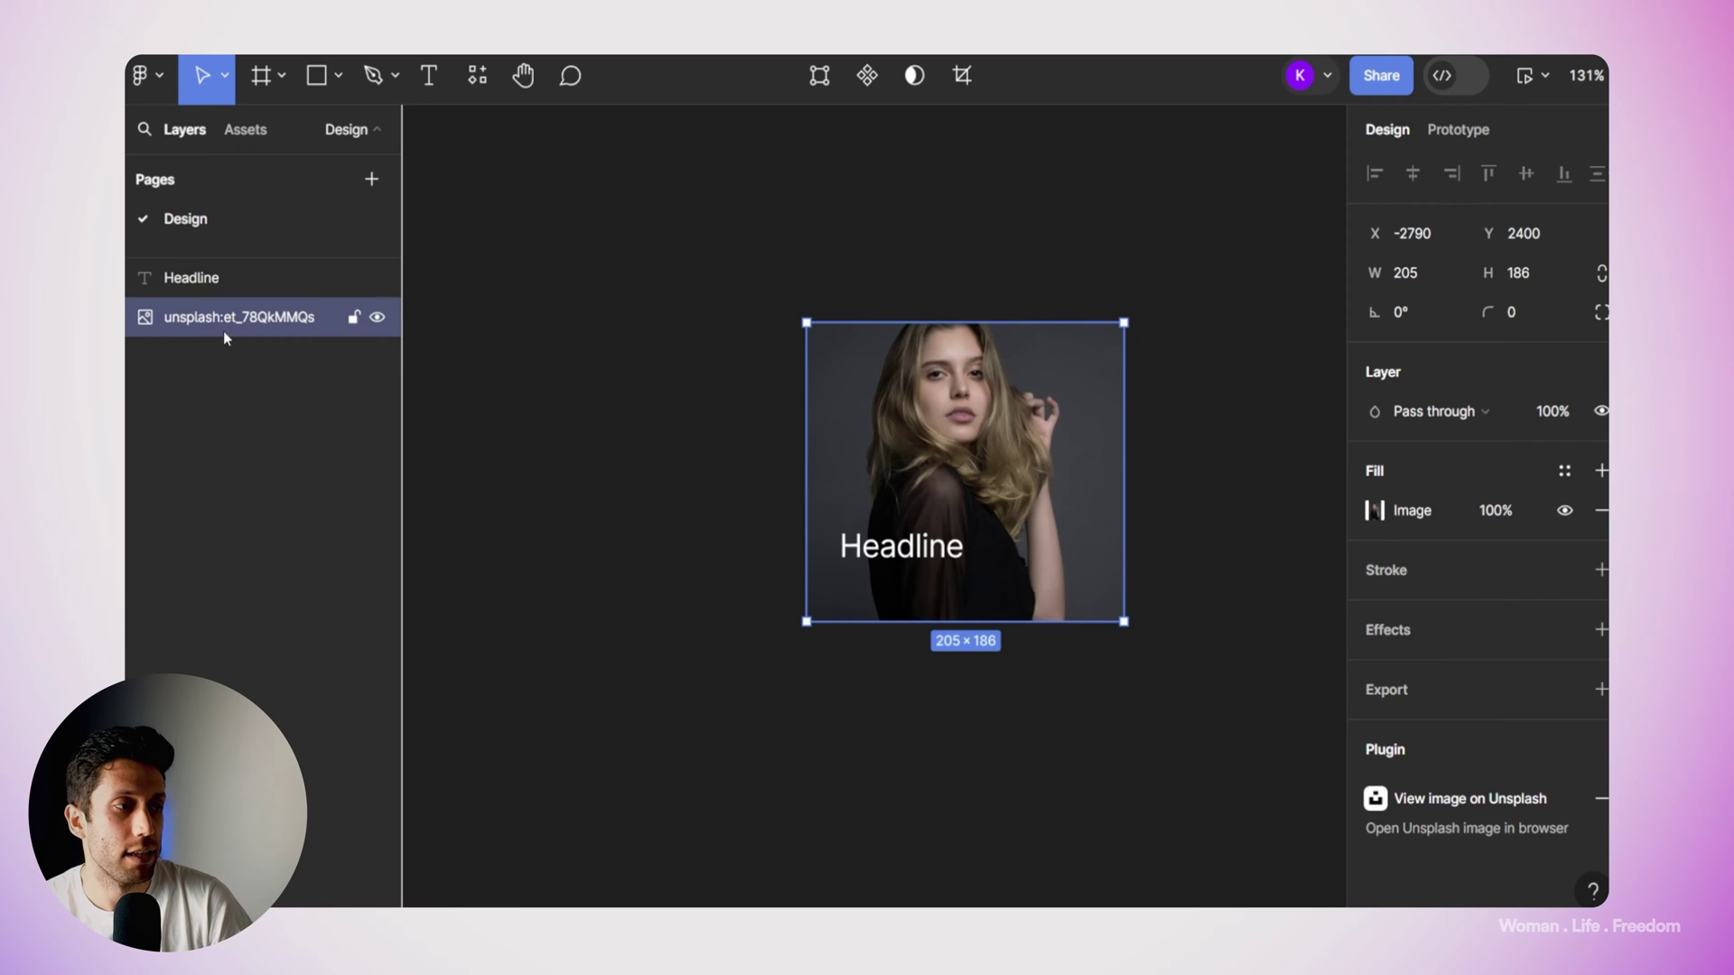
left_click(837, 651)
scroll(1125, 336, "right", 4)
scroll(1124, 336, "down", 1)
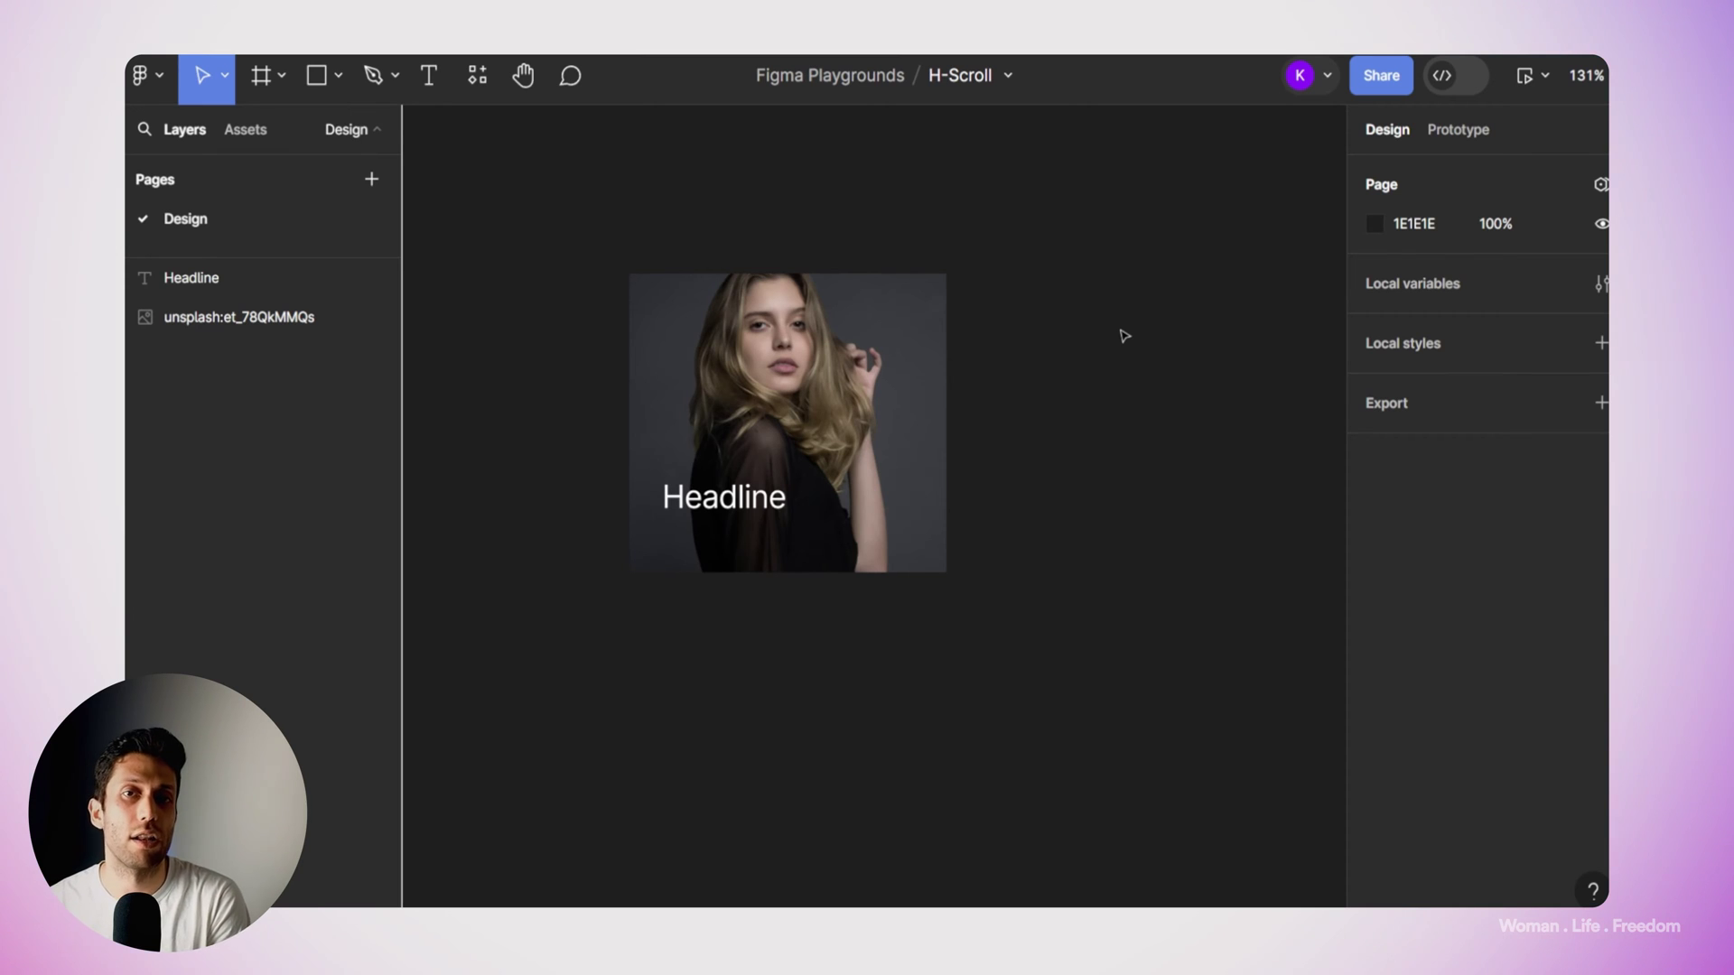
Select the Headline text together with the photo and wrap both in an auto layout frame.
left_click_drag(1016, 186, 593, 652)
left_click(1011, 221)
left_click_drag(1009, 216, 606, 631)
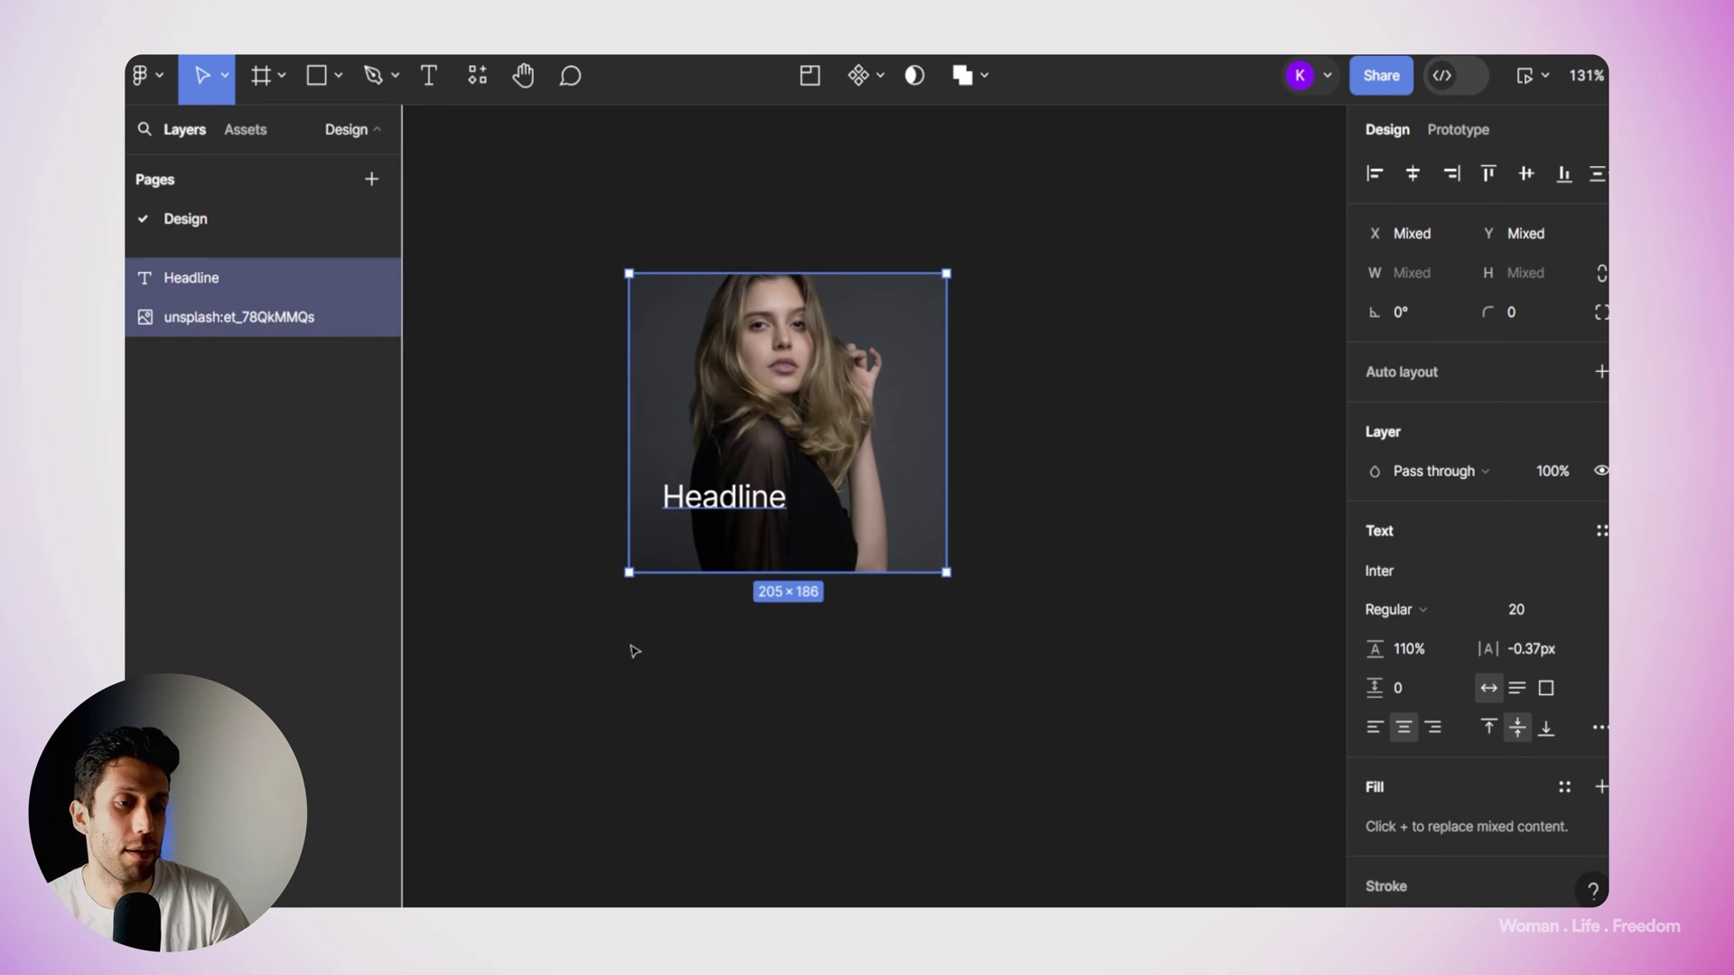
key("shift+a")
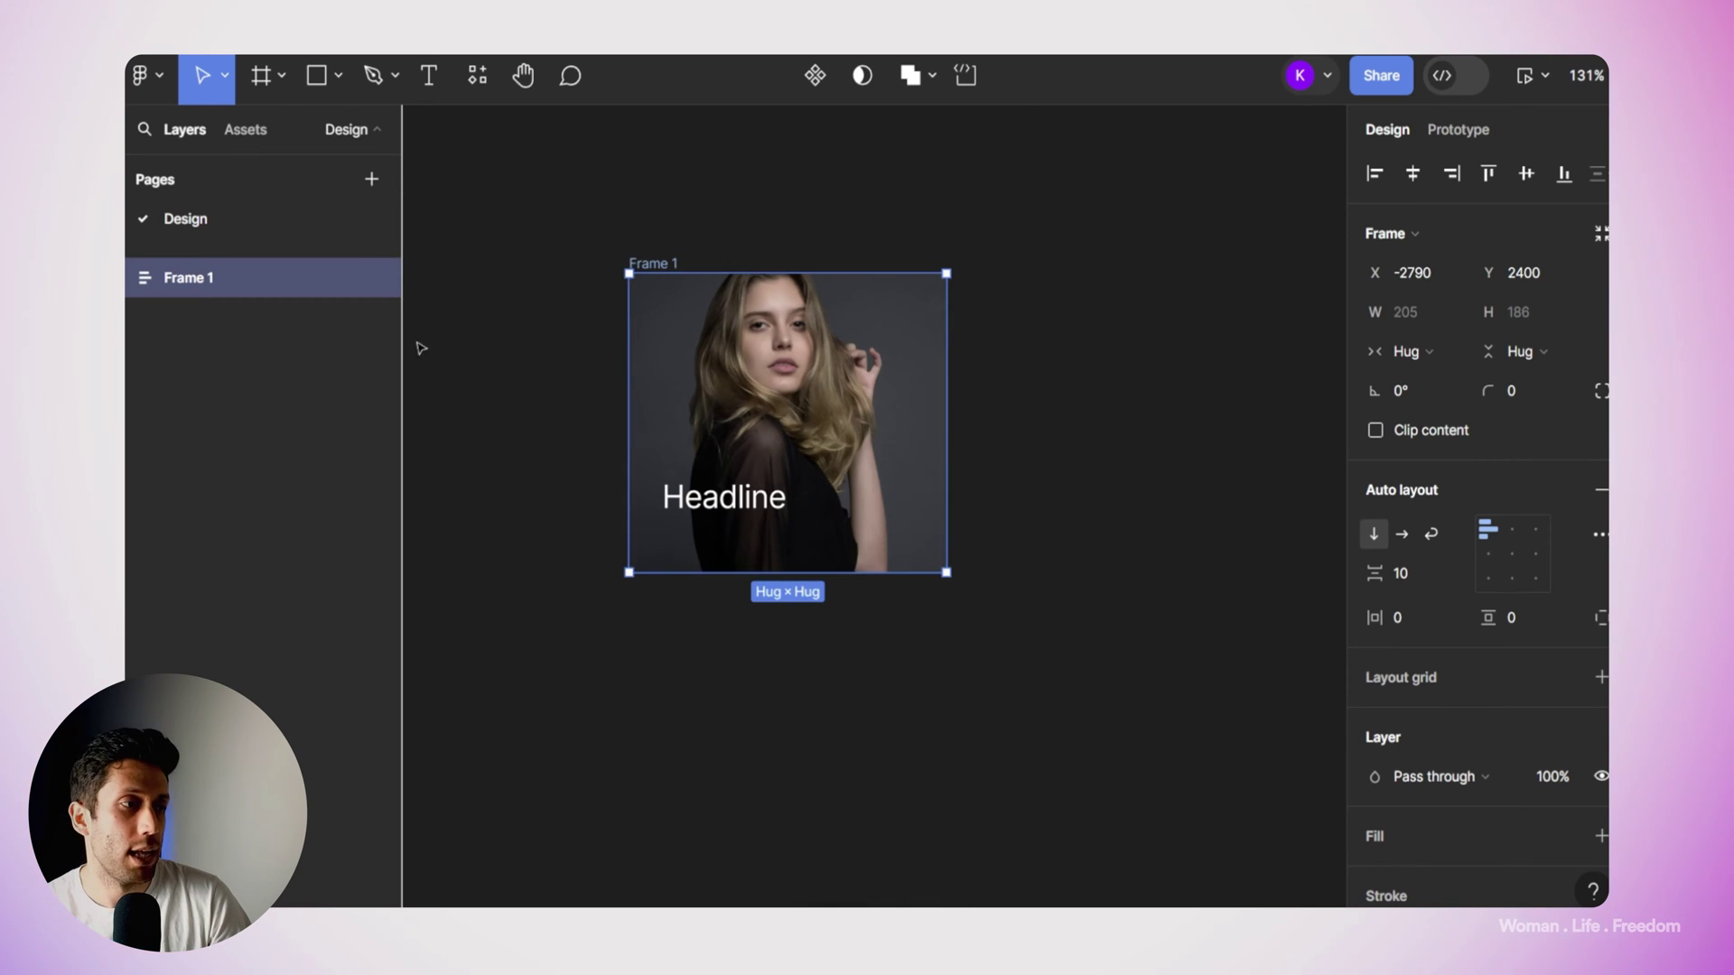
Expand the new auto layout frame's layers and rename the frame "Teasre".
left_click(131, 280)
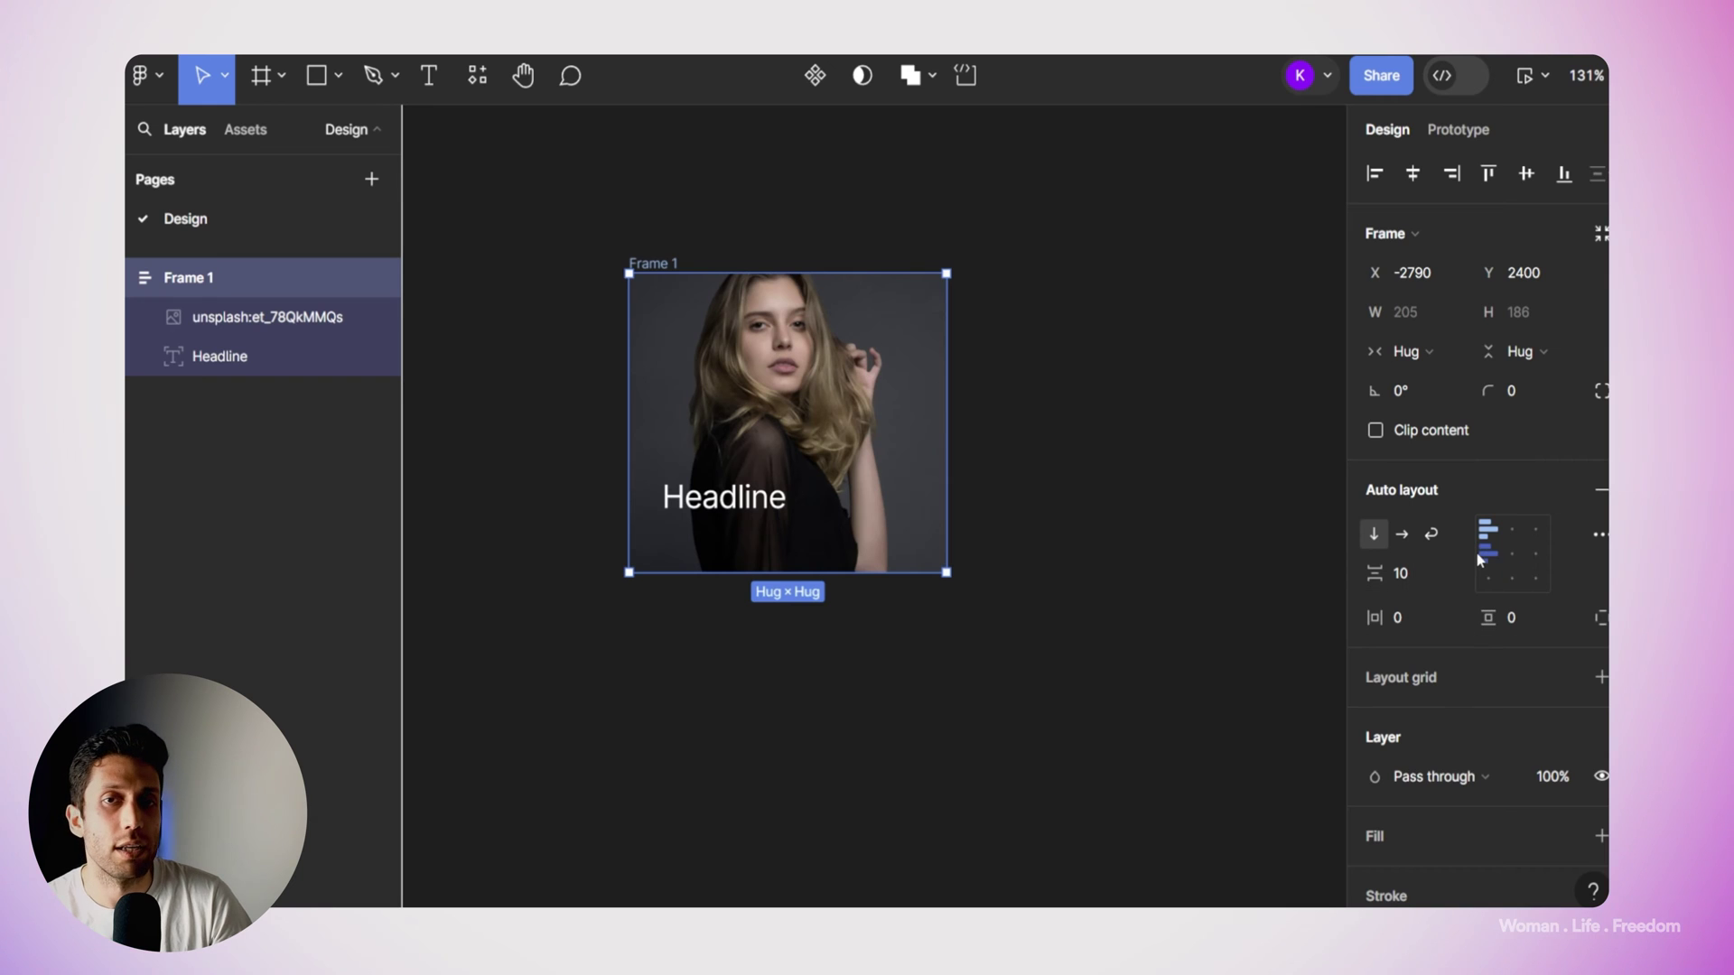
double_click(202, 283)
type("Teasre")
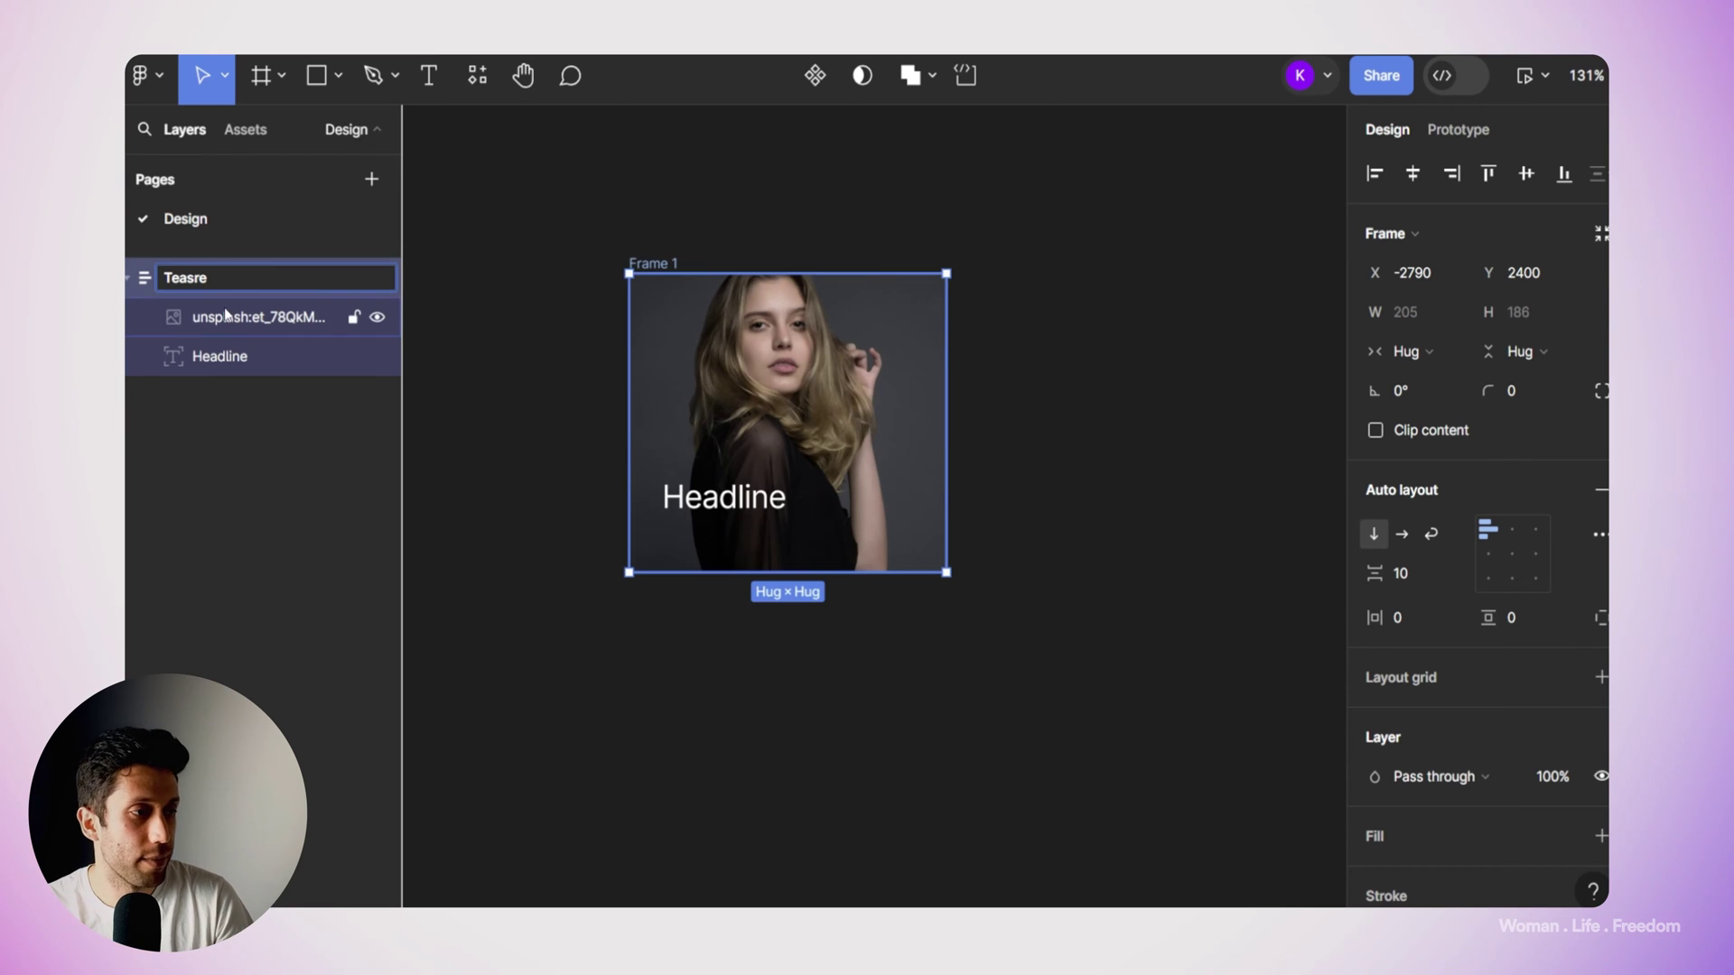
Rename the Unsplash photo layer inside the frame to "Image".
left_click(273, 327)
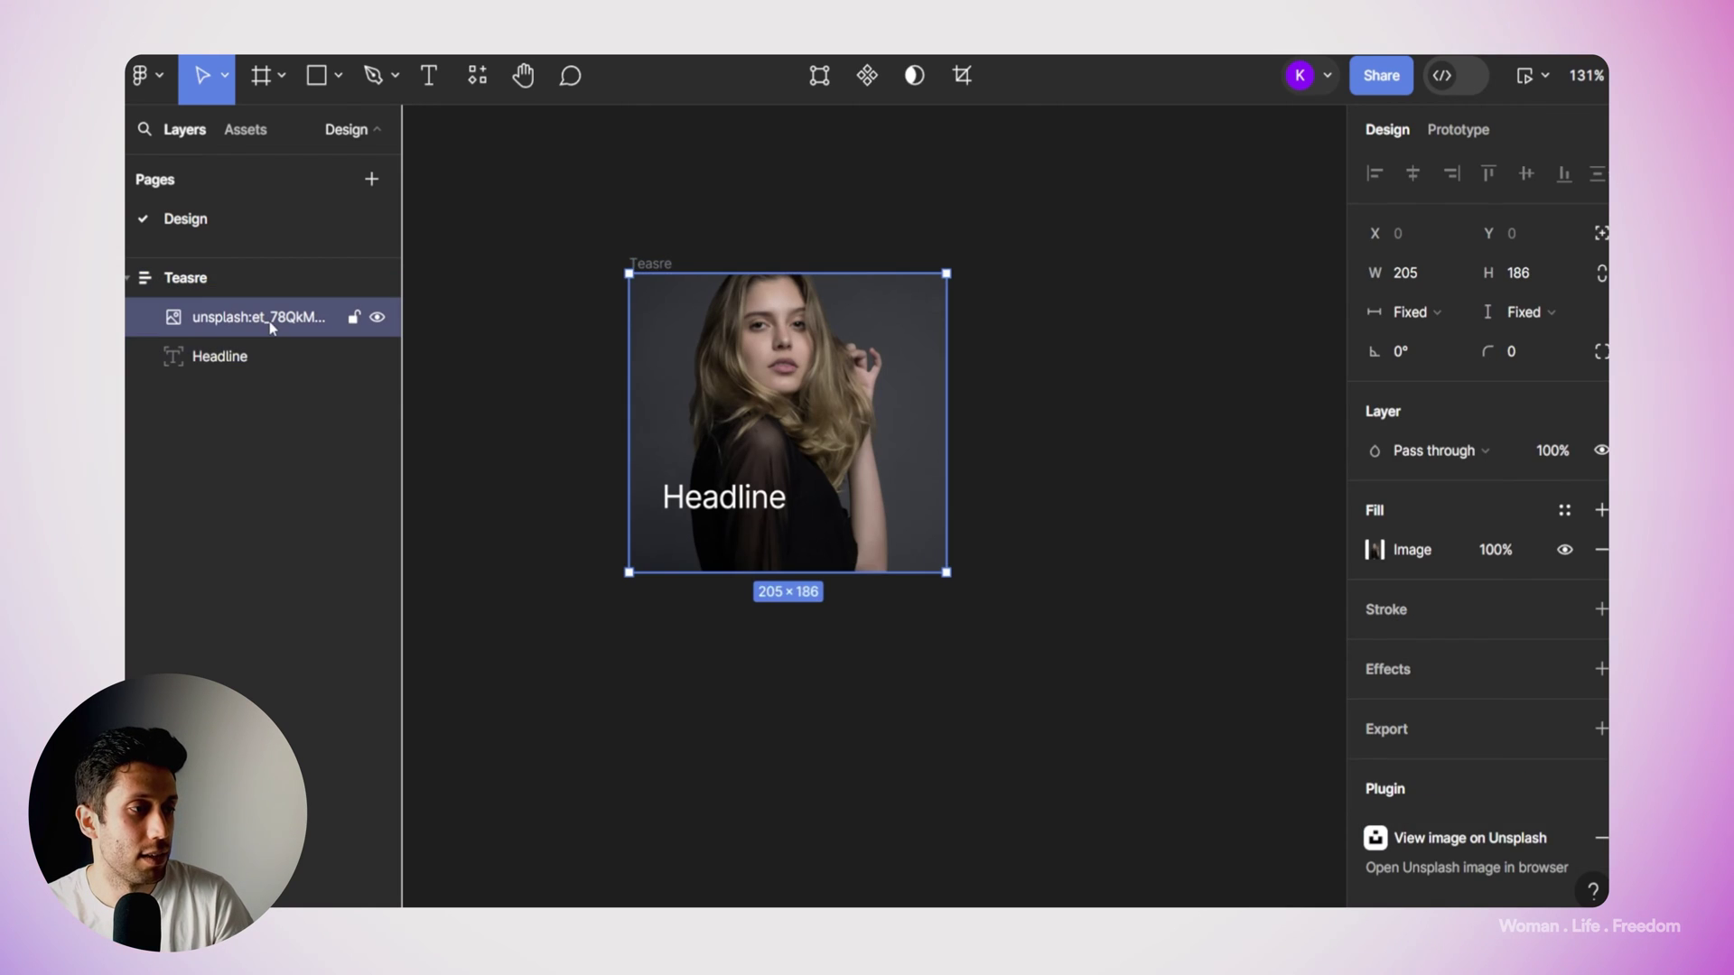
double_click(278, 327)
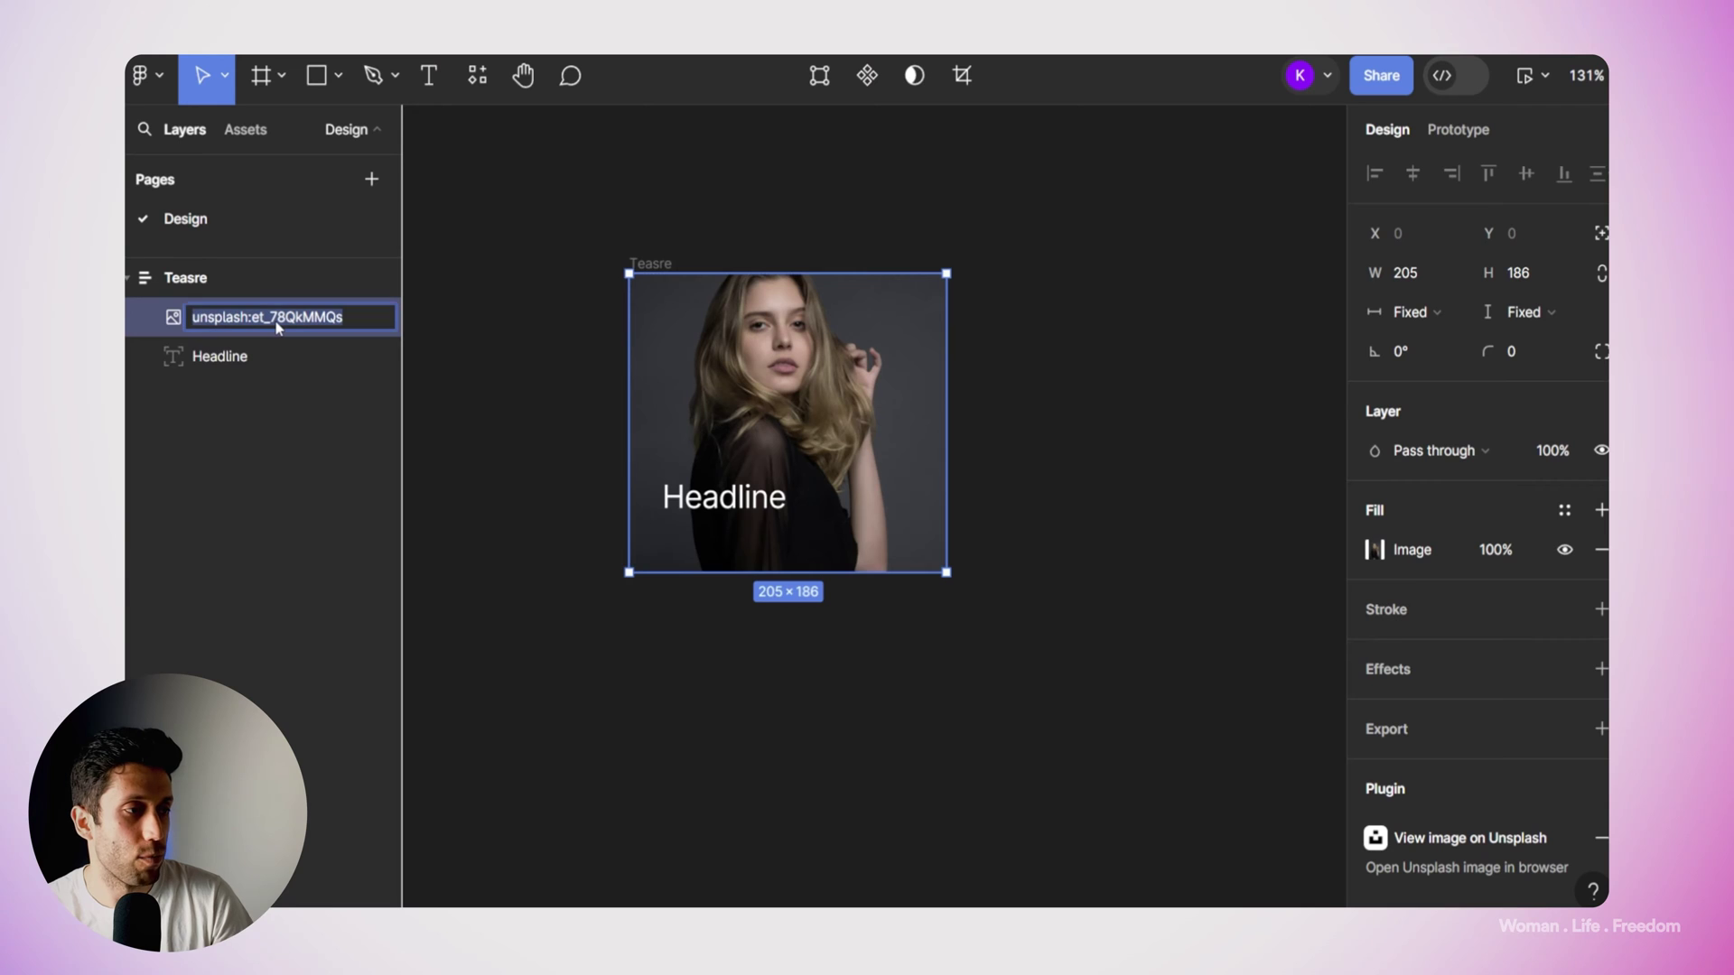
type("Image")
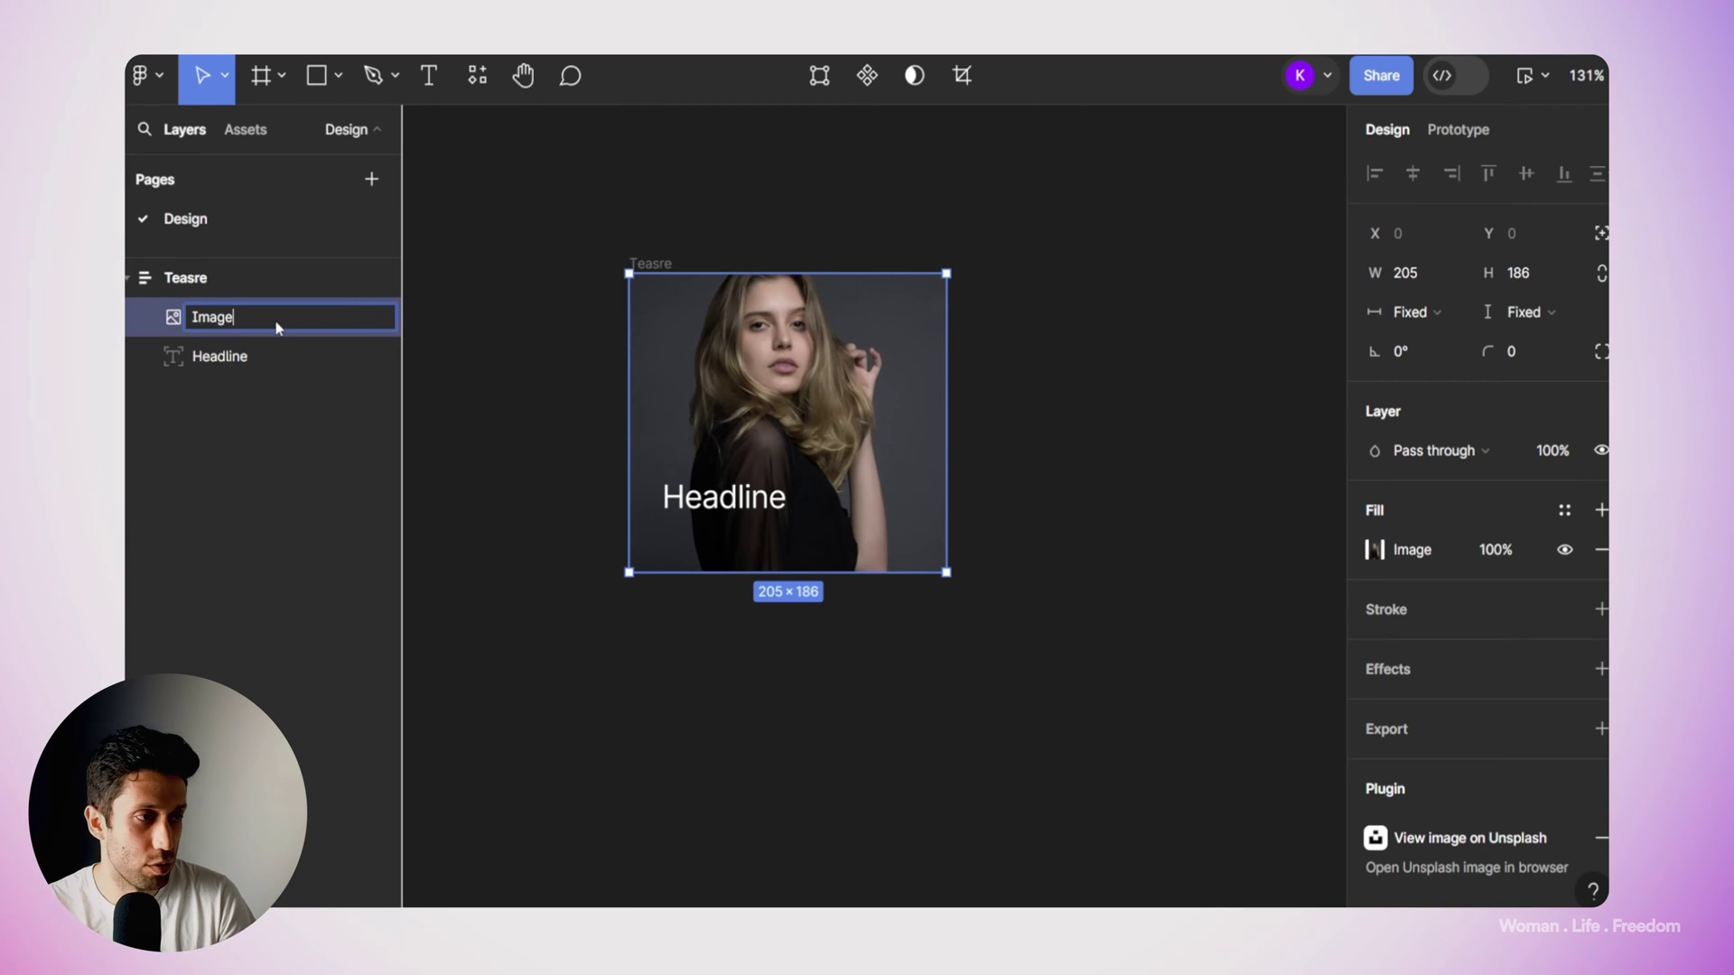
key("Return")
left_click(452, 273)
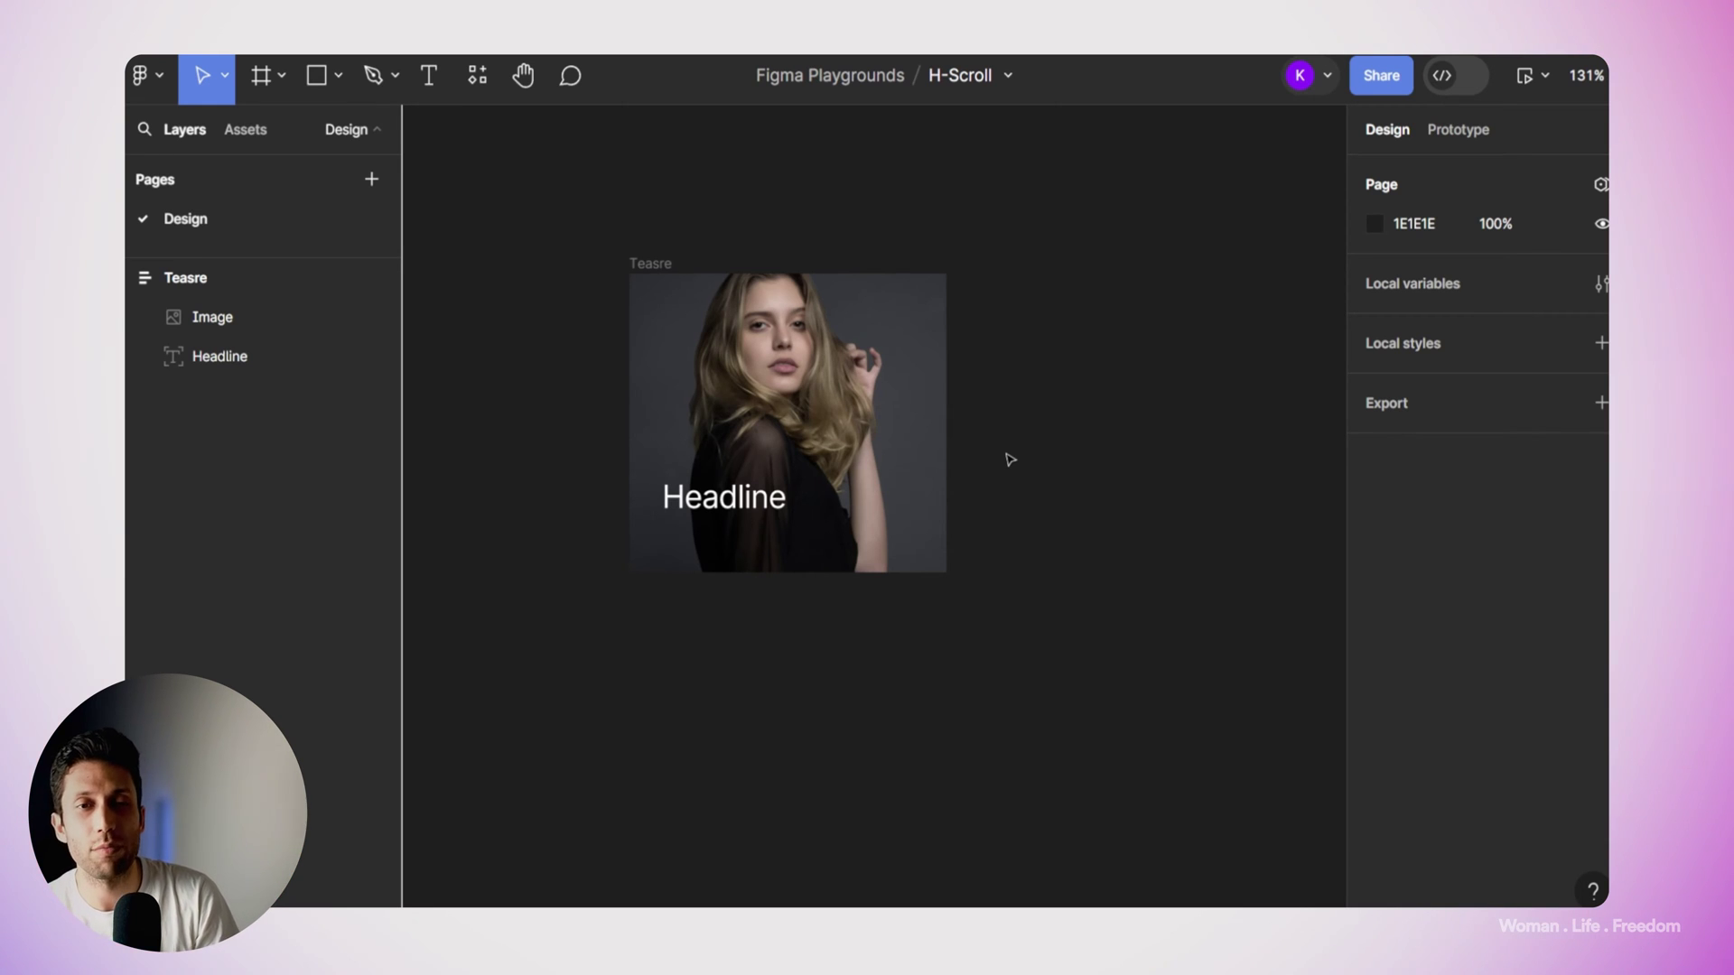
Turn off absolute position for the Headline text so it follows the frame's auto layout.
scroll(1010, 460, "up", 1)
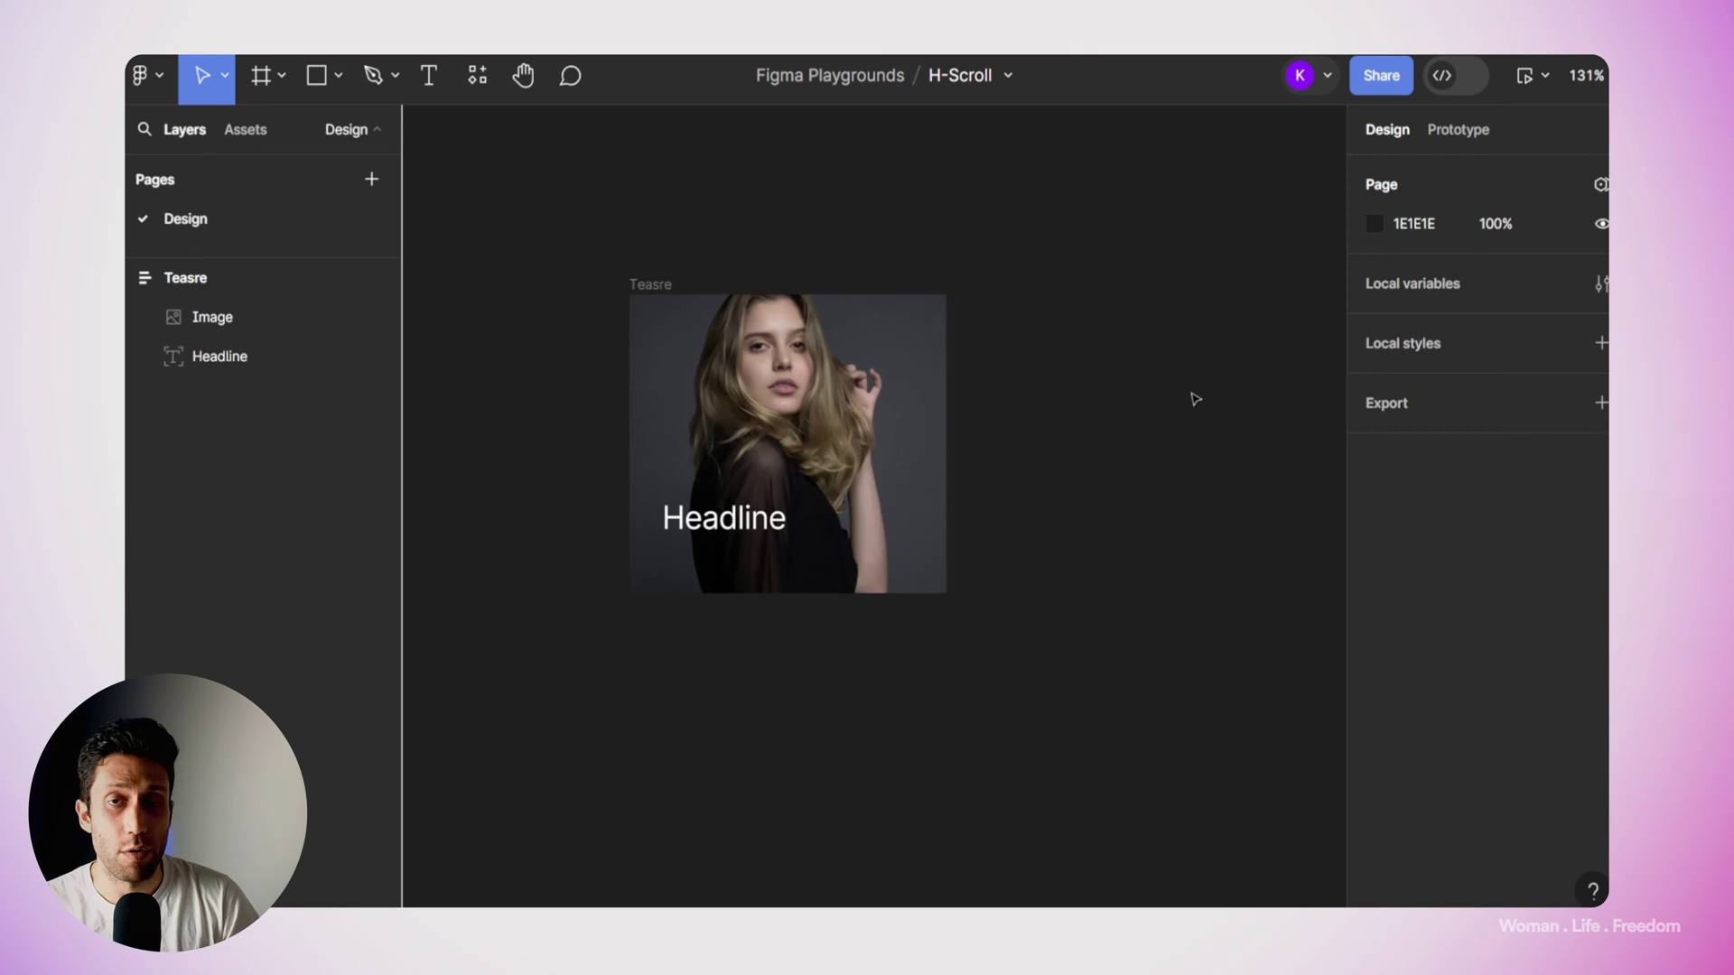
left_click(779, 540)
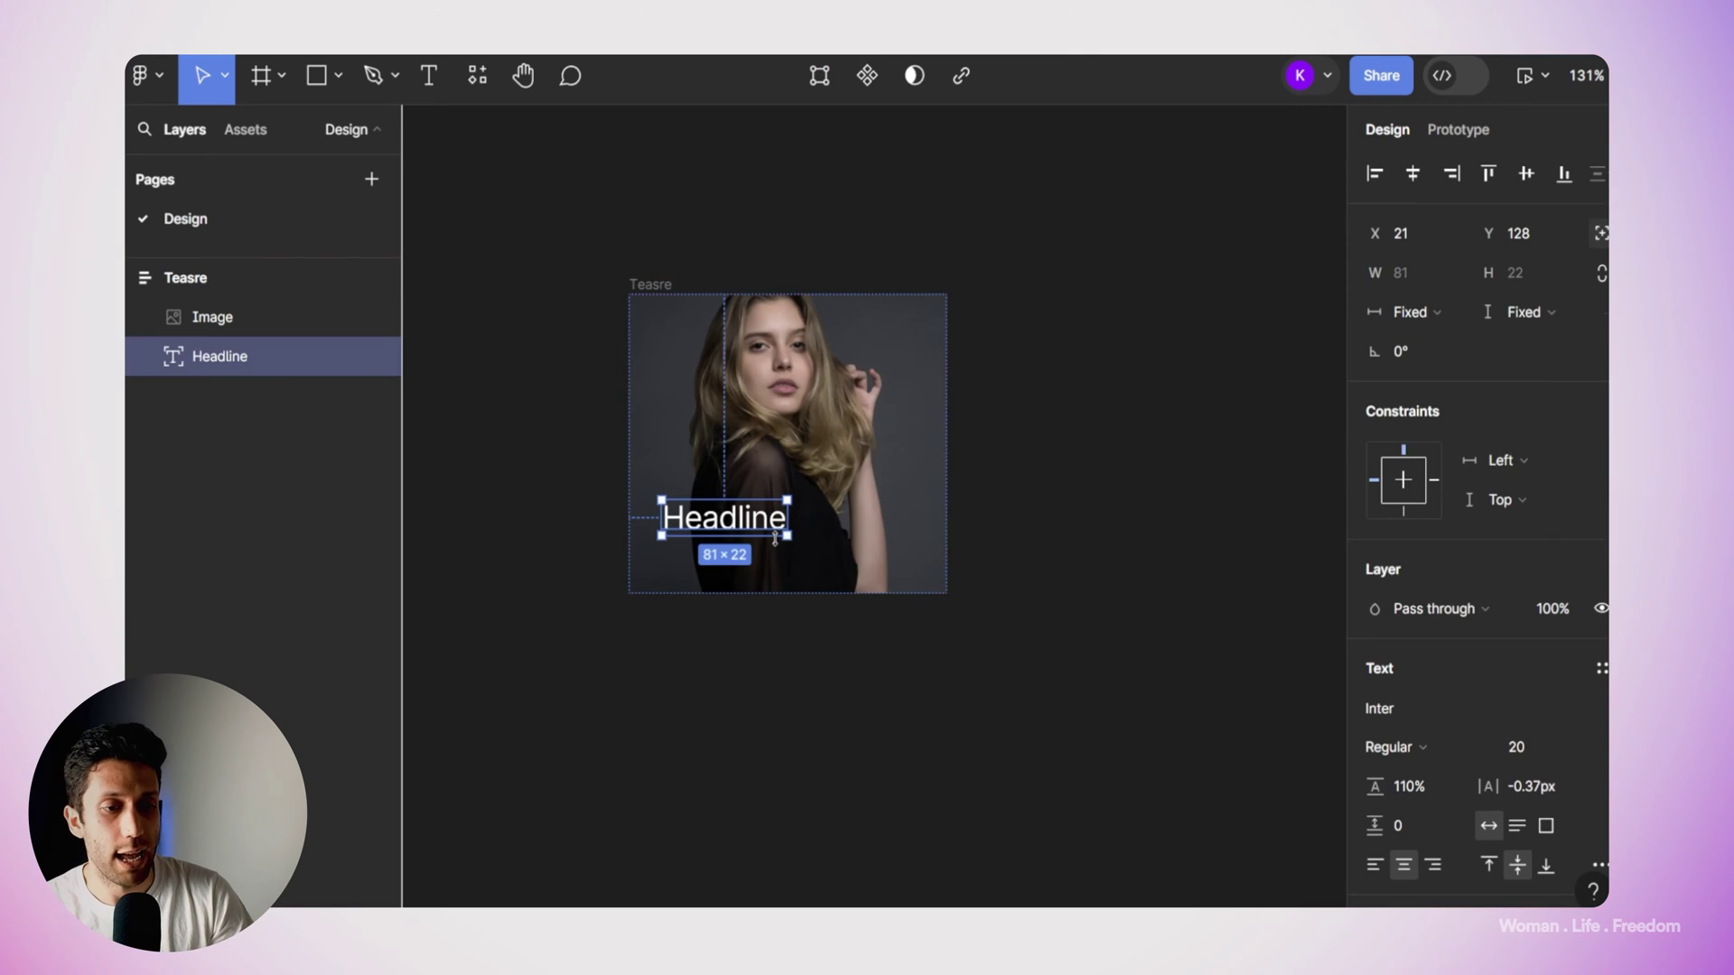
left_click(1598, 239)
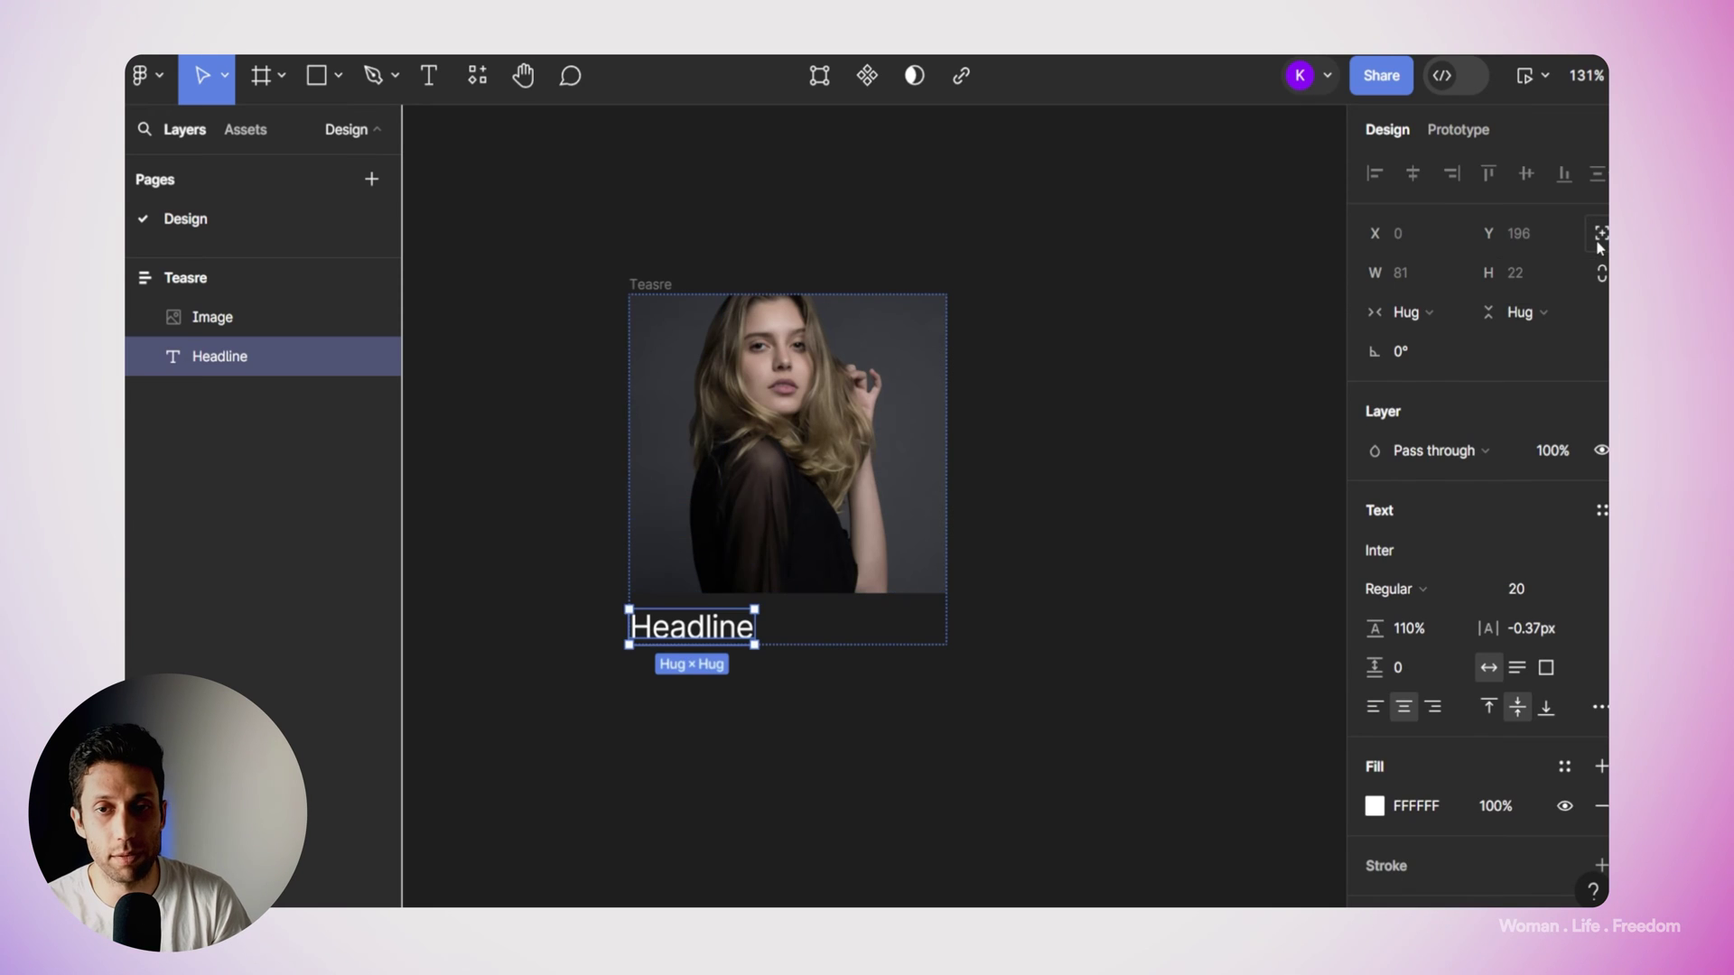
Set both the width and height of the Teasre frame to Fixed.
left_click(658, 287)
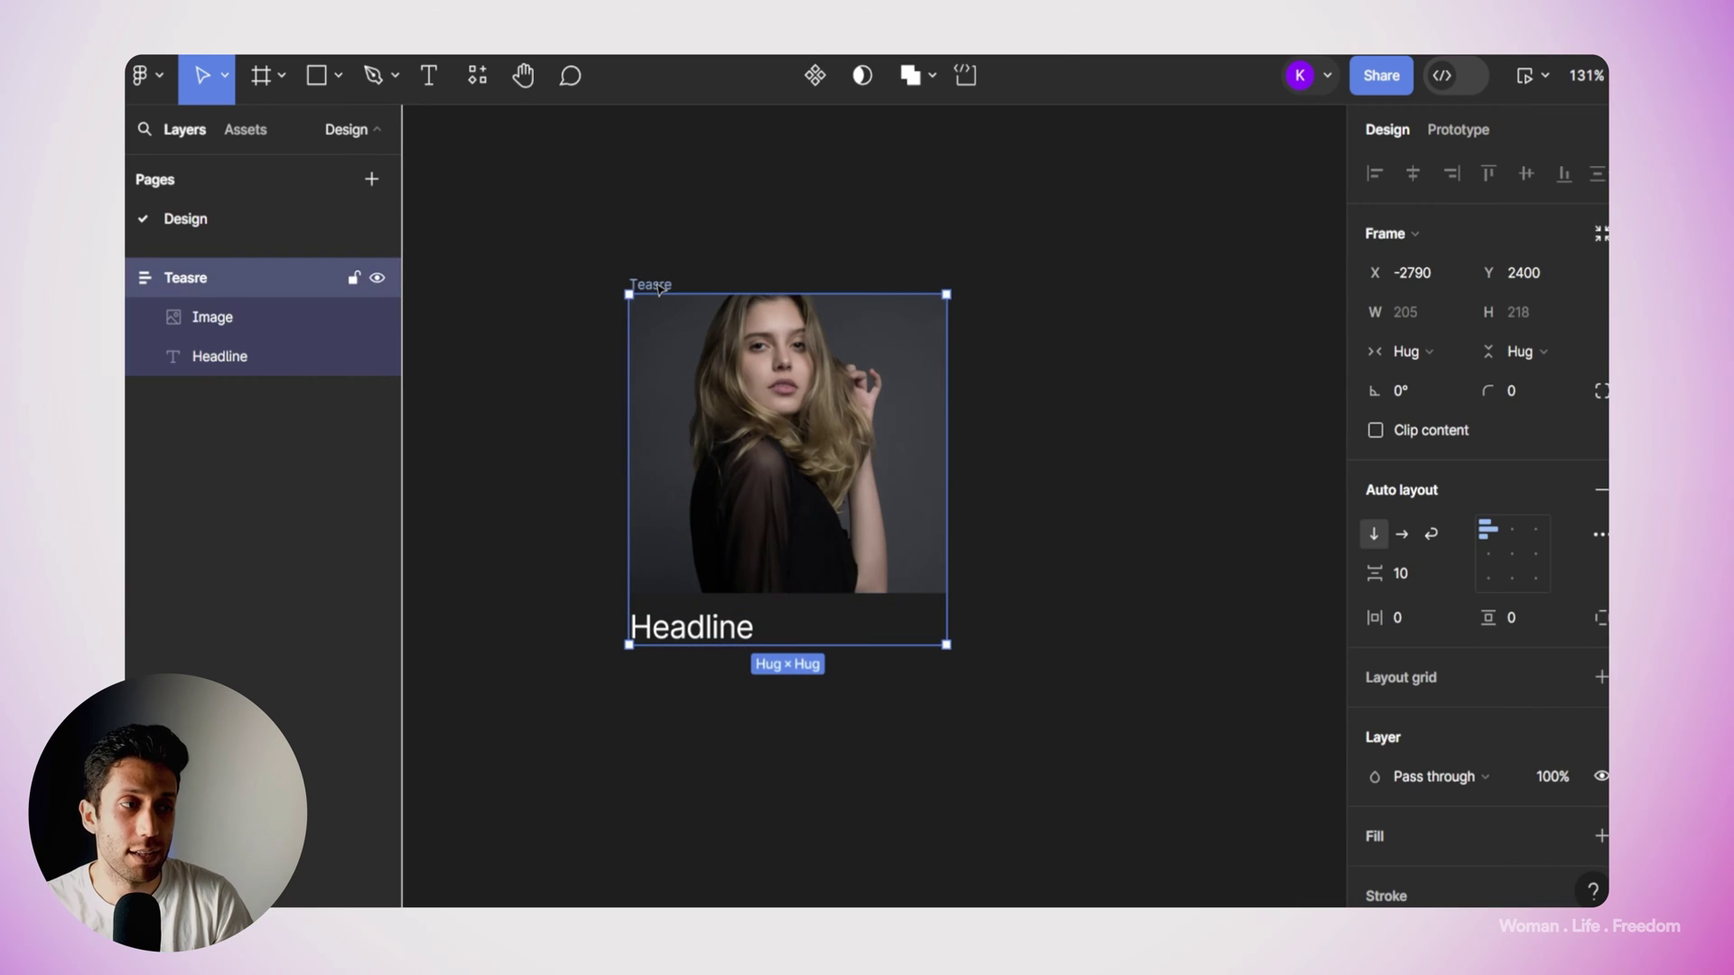
left_click(1460, 361)
left_click(1528, 351)
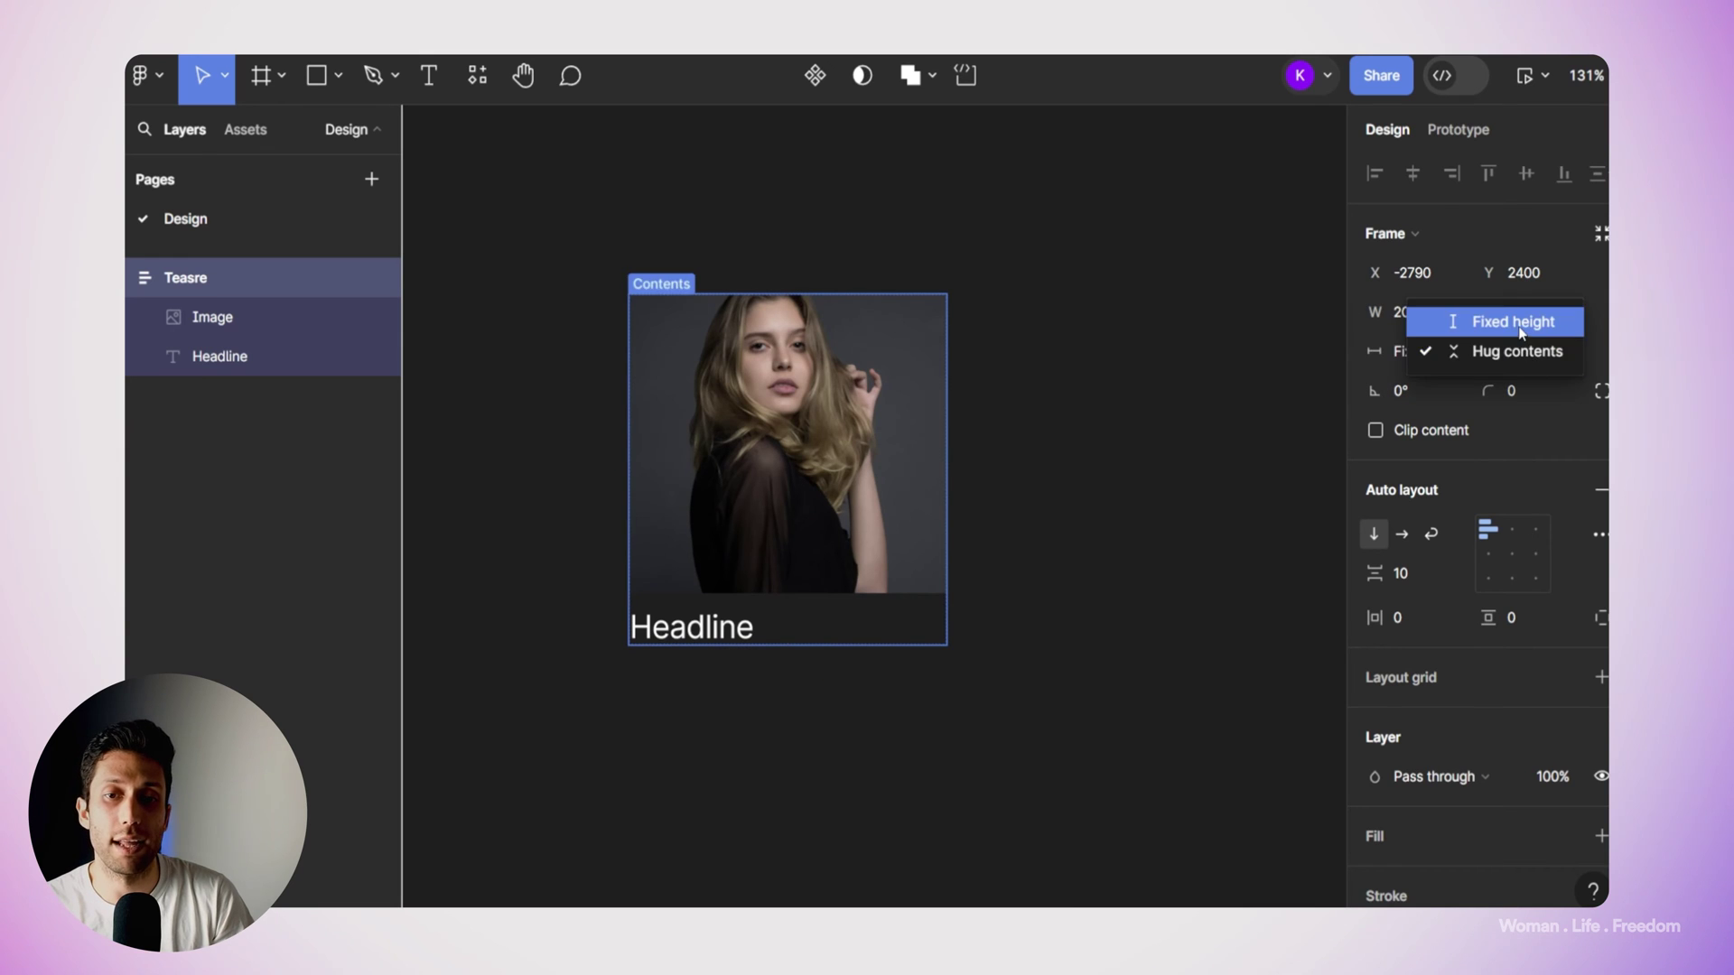
left_click(1535, 321)
Give the Image layer absolute position and move it above Headline in the frame's layer order.
left_click(838, 405)
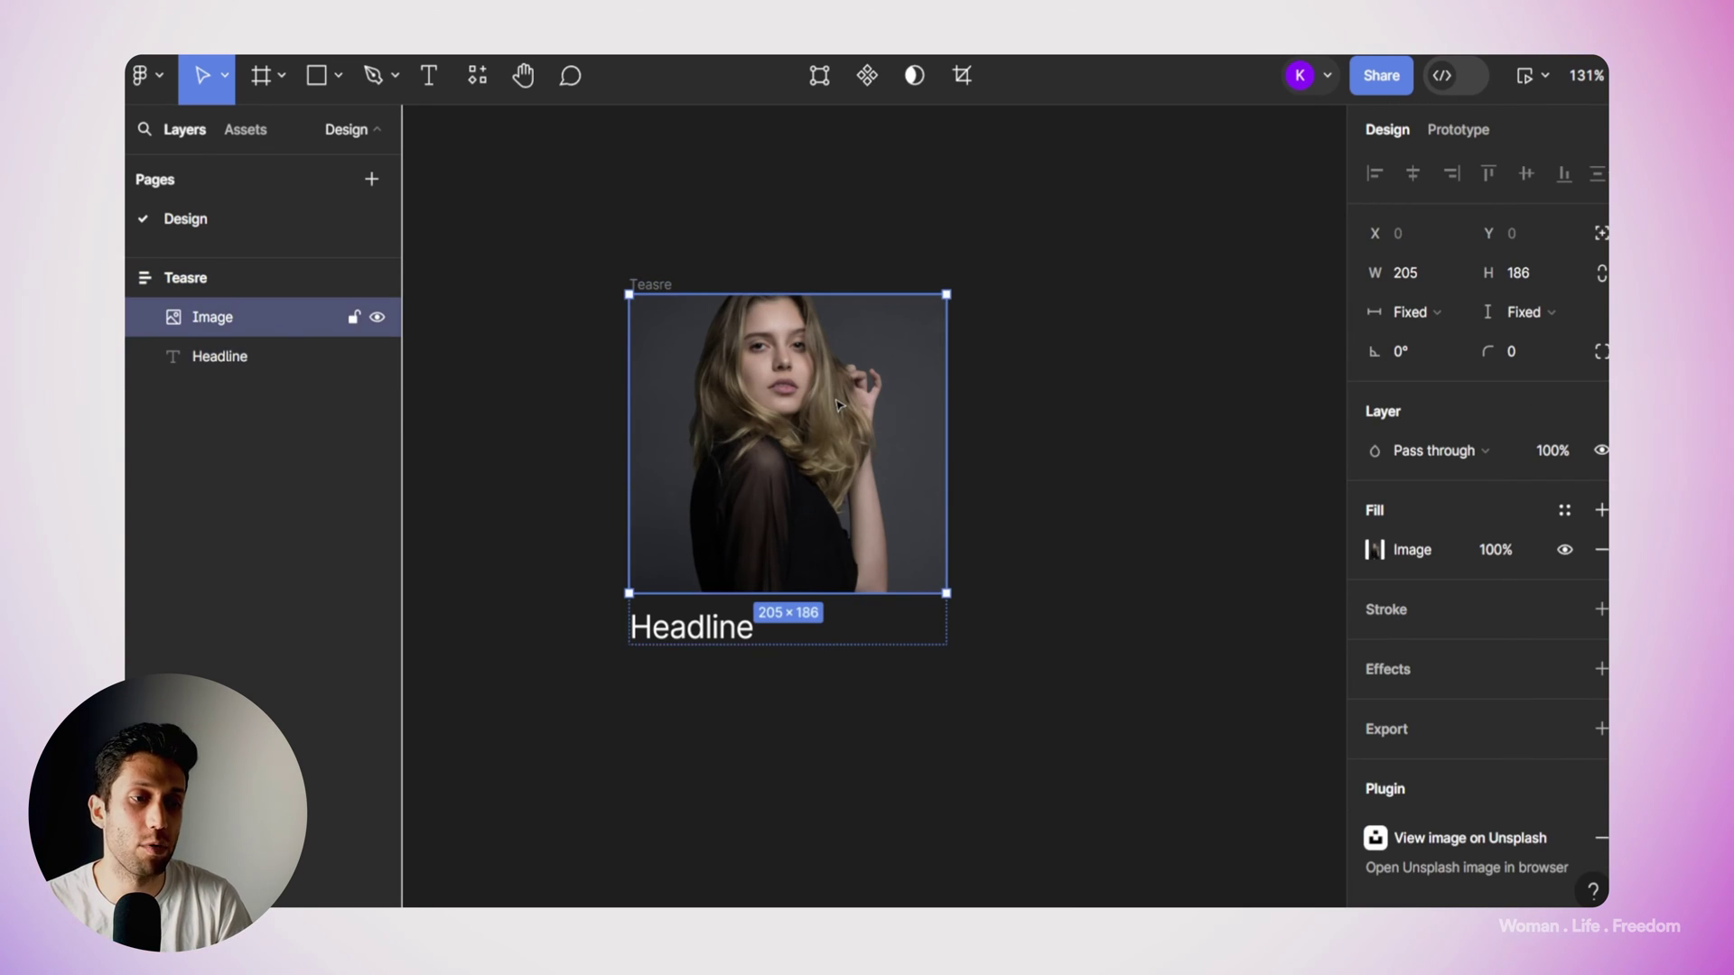
left_click(1600, 235)
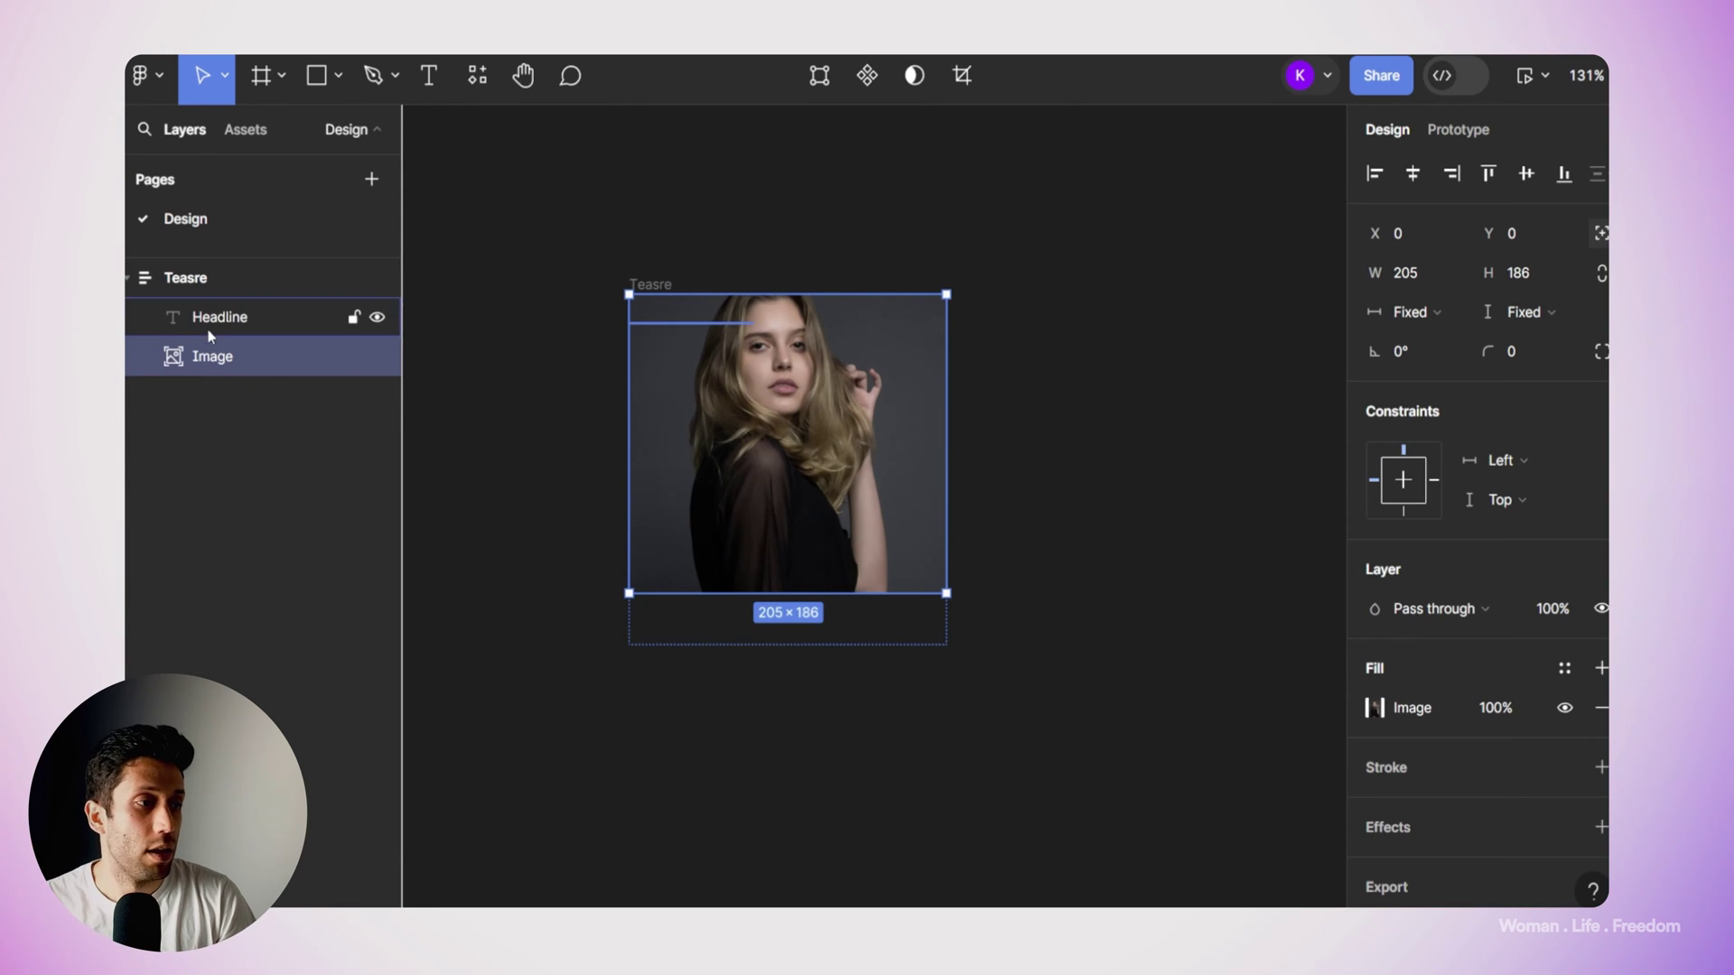
left_click_drag(208, 360, 210, 313)
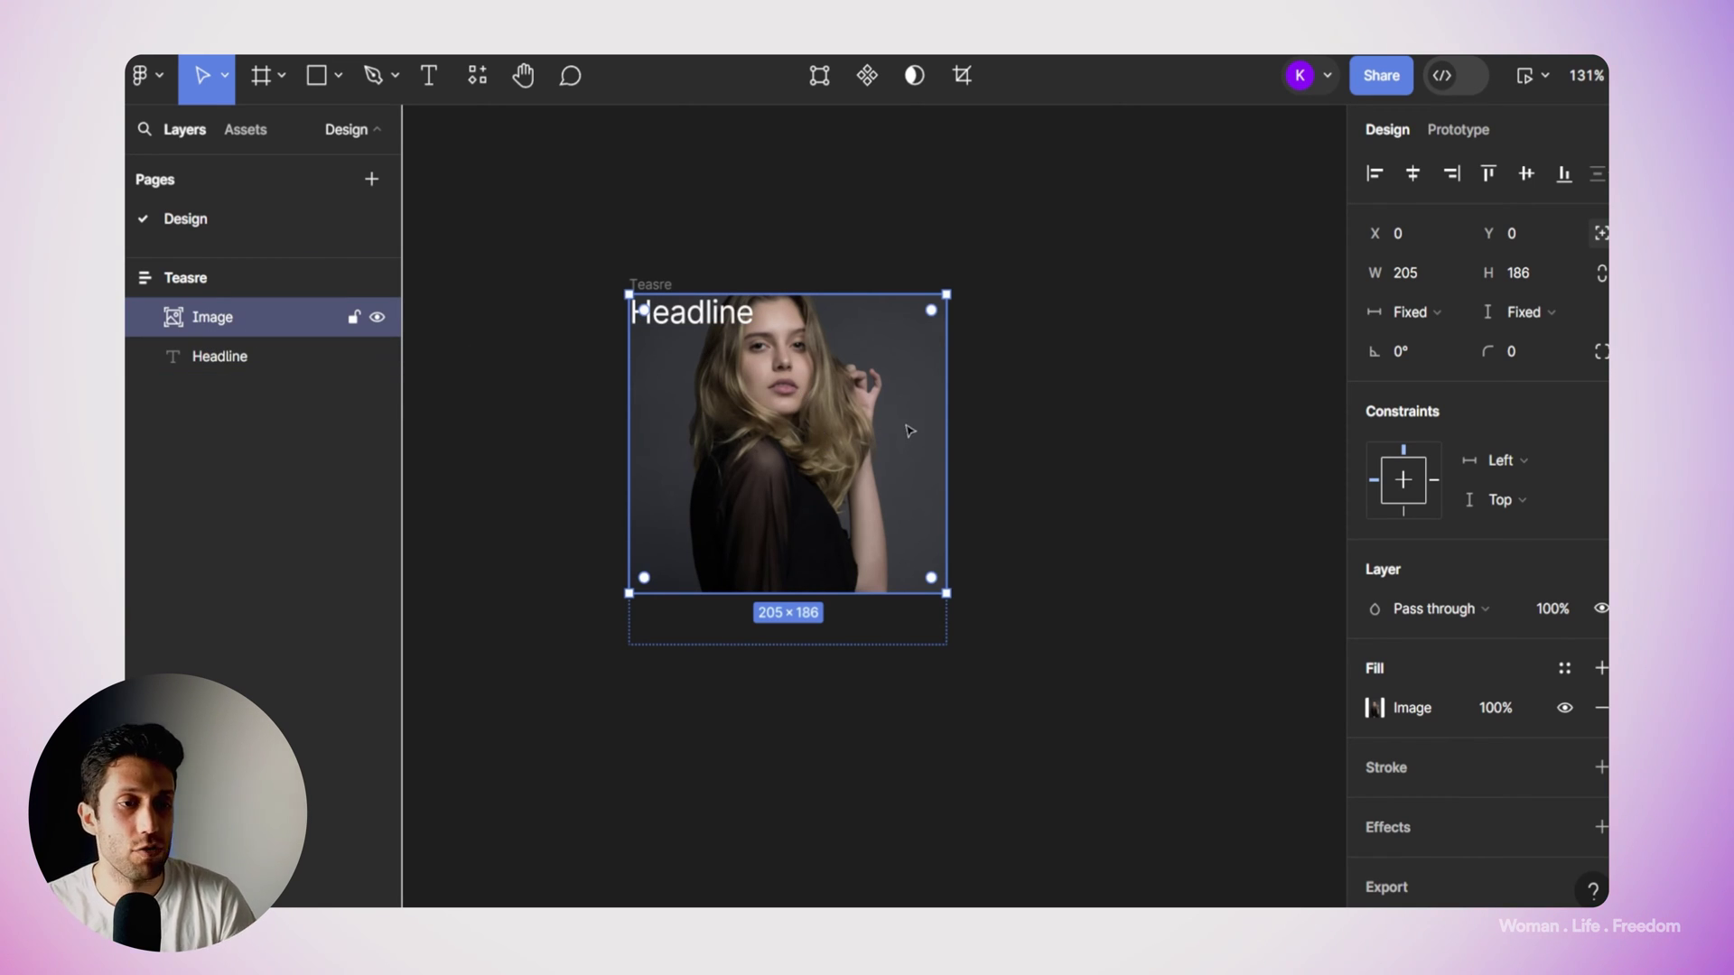
Set the Teasre frame's horizontal and vertical padding to 12 and align its content to the bottom left.
key("Escape")
left_click(1410, 618)
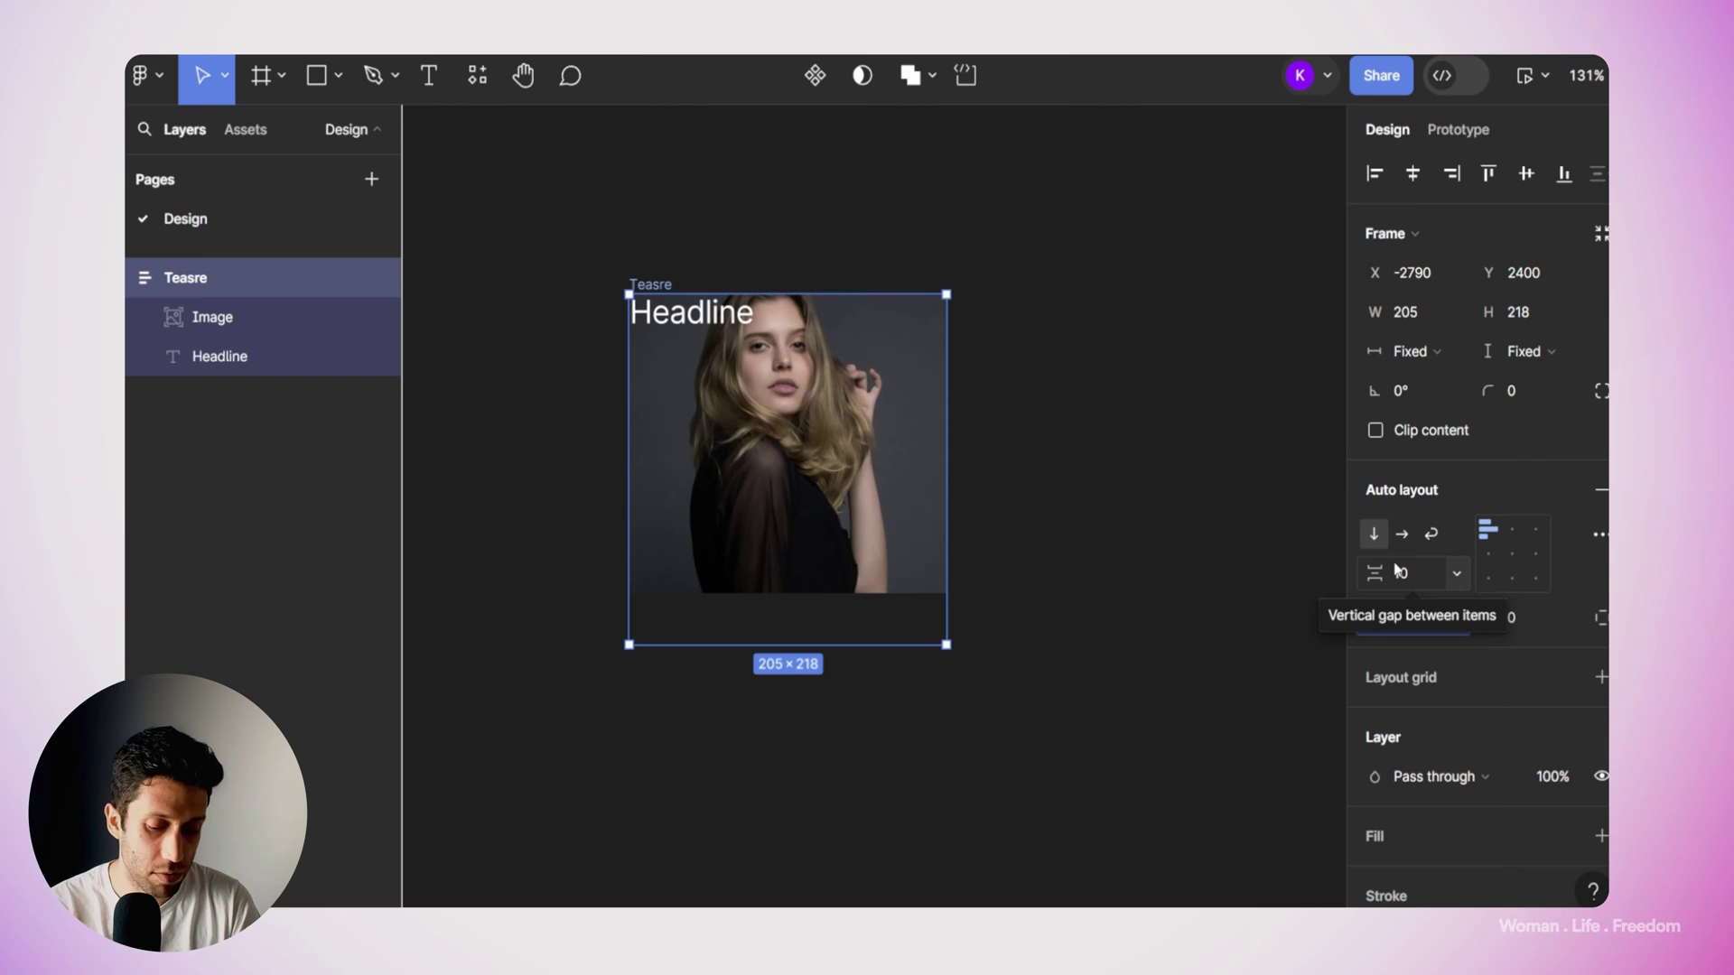
type("12")
key("Tab")
type("12")
key("Return")
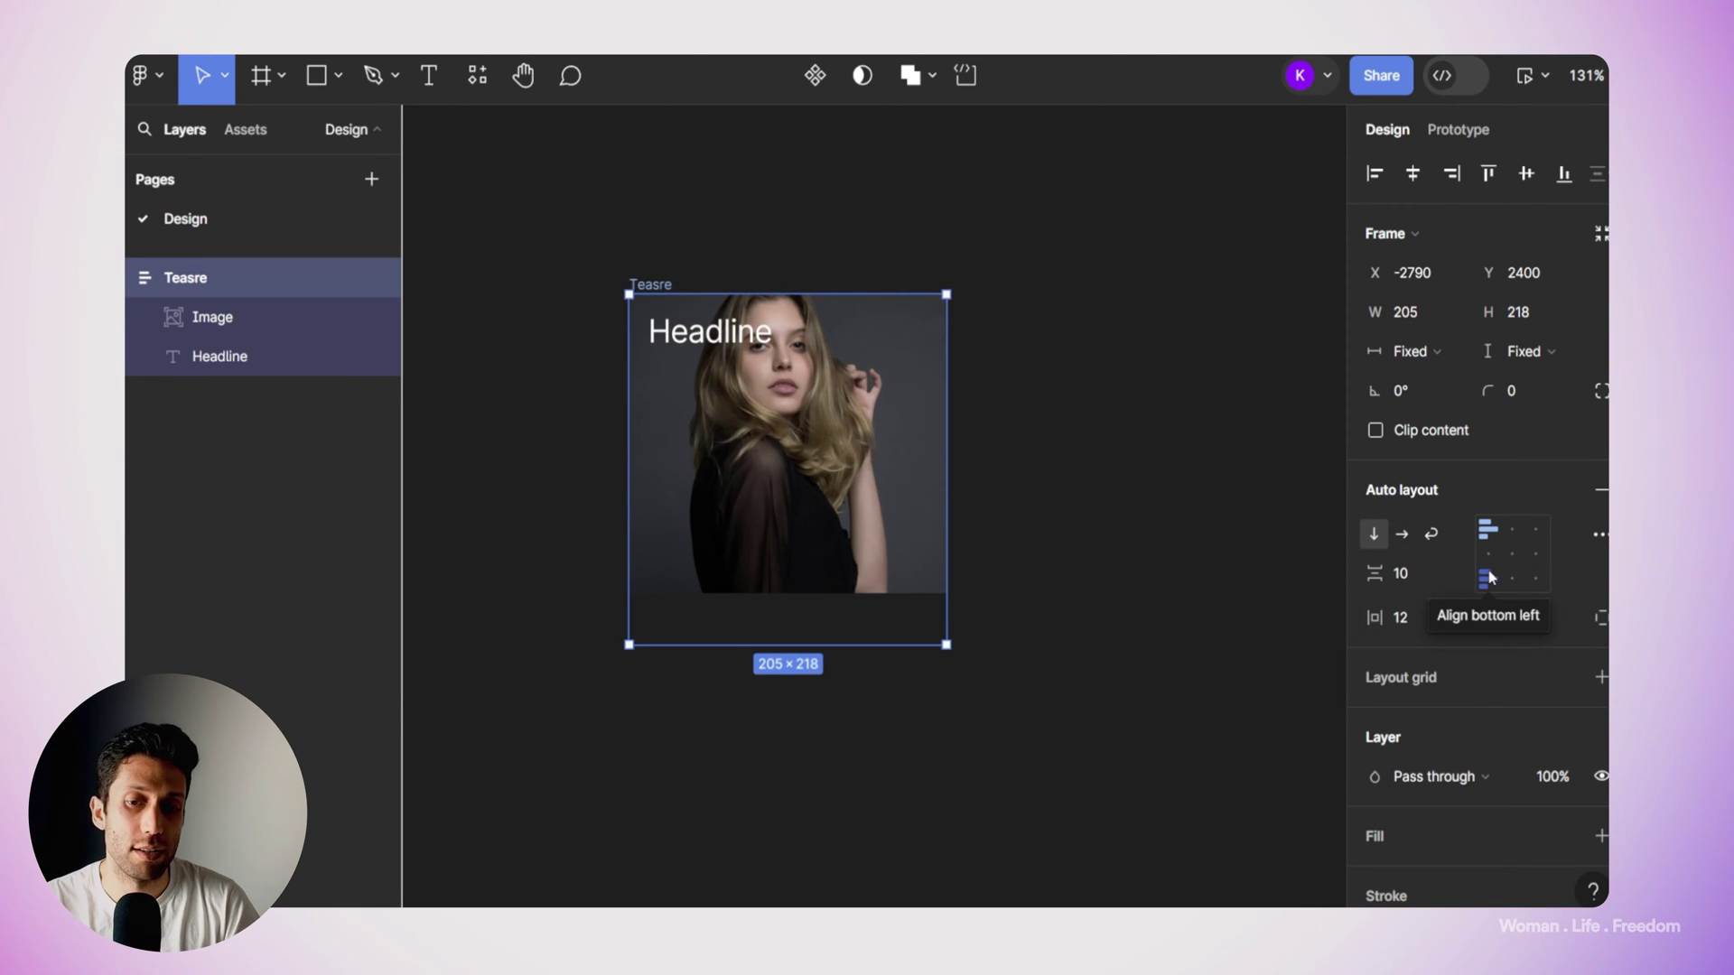
left_click(1490, 578)
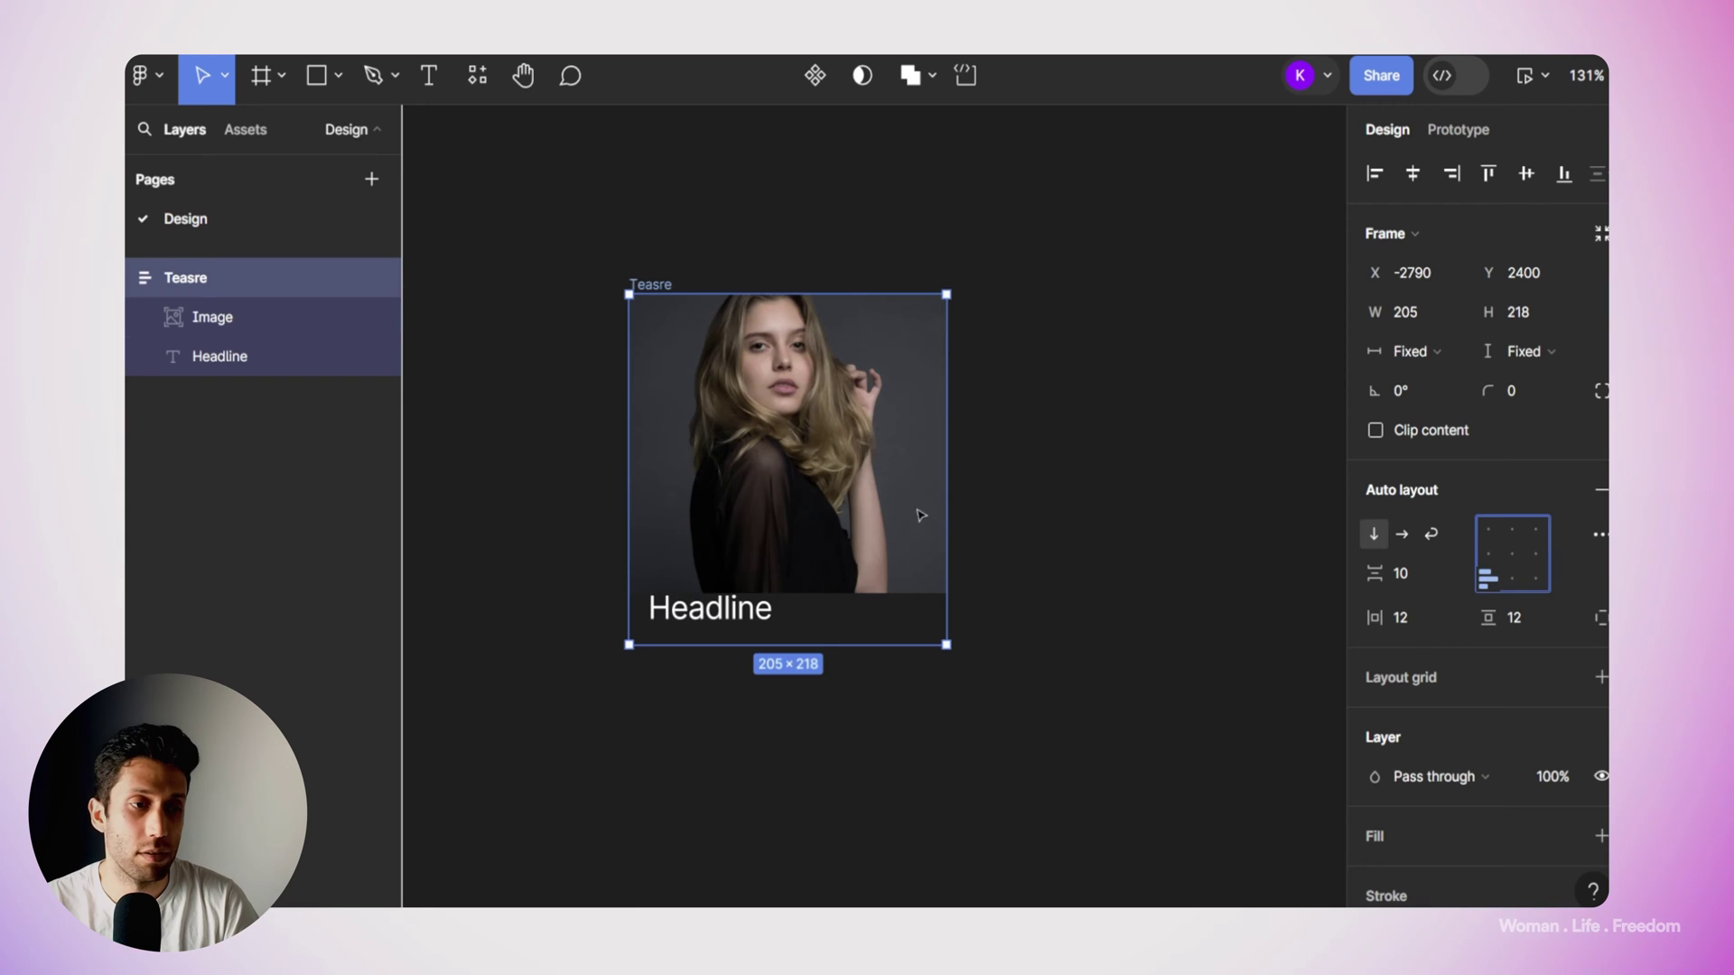
Left-align the Headline text.
left_click(696, 619)
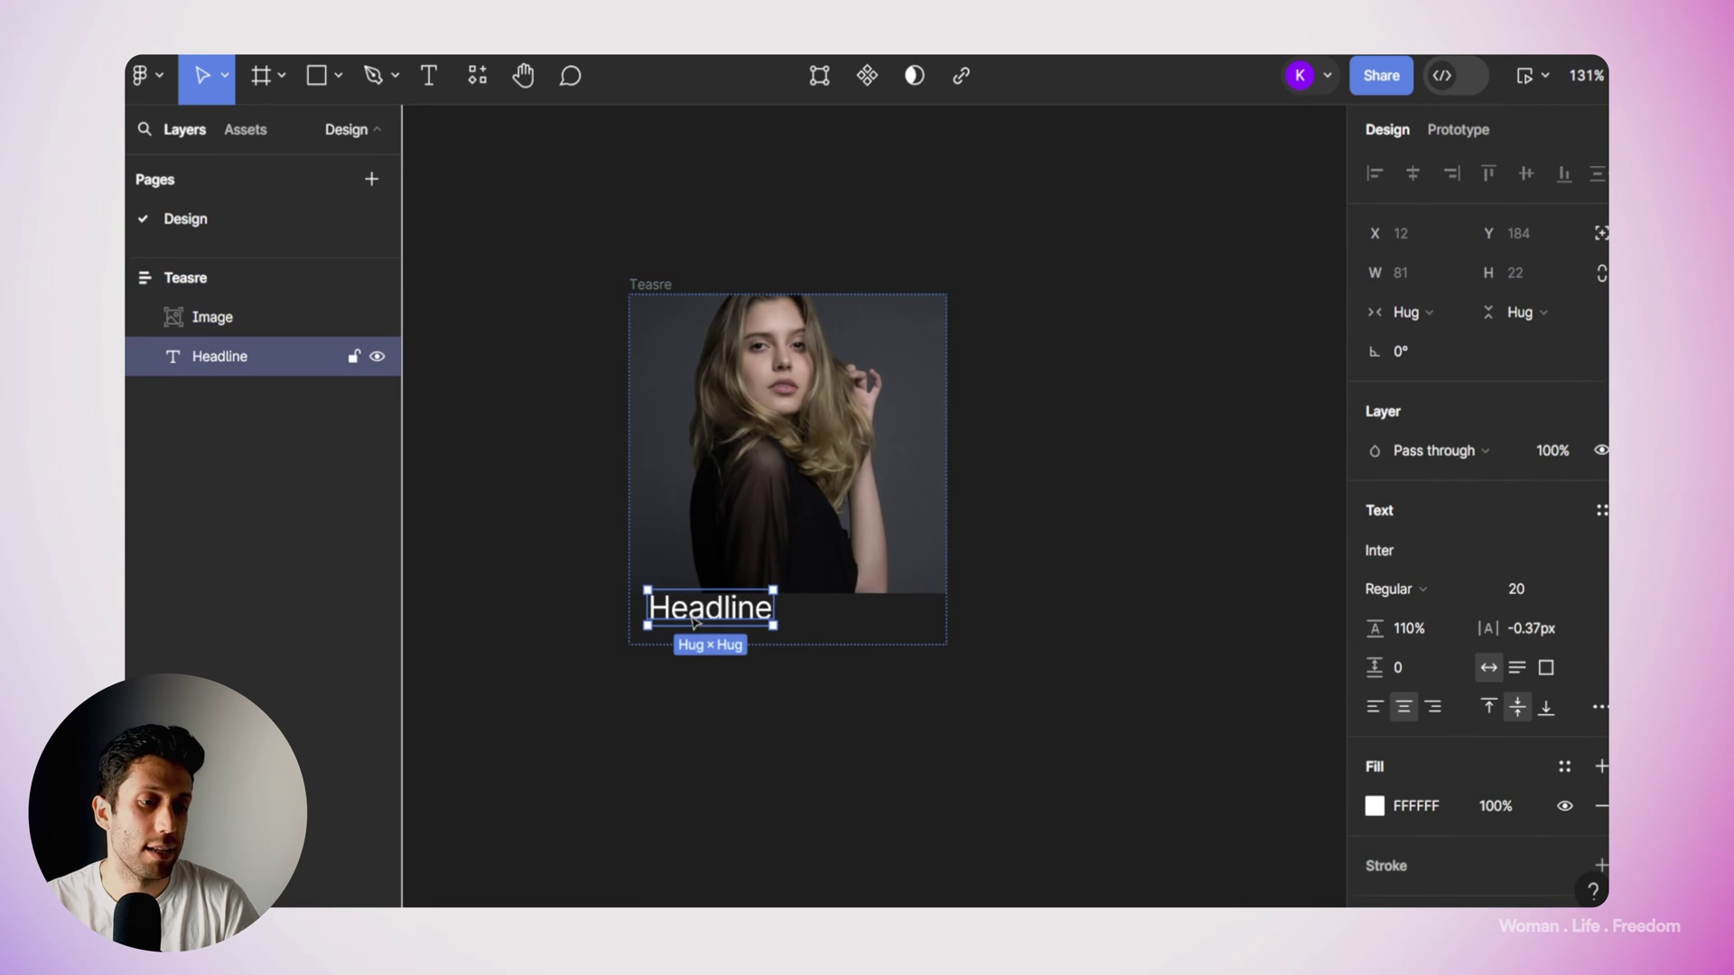
left_click(1375, 712)
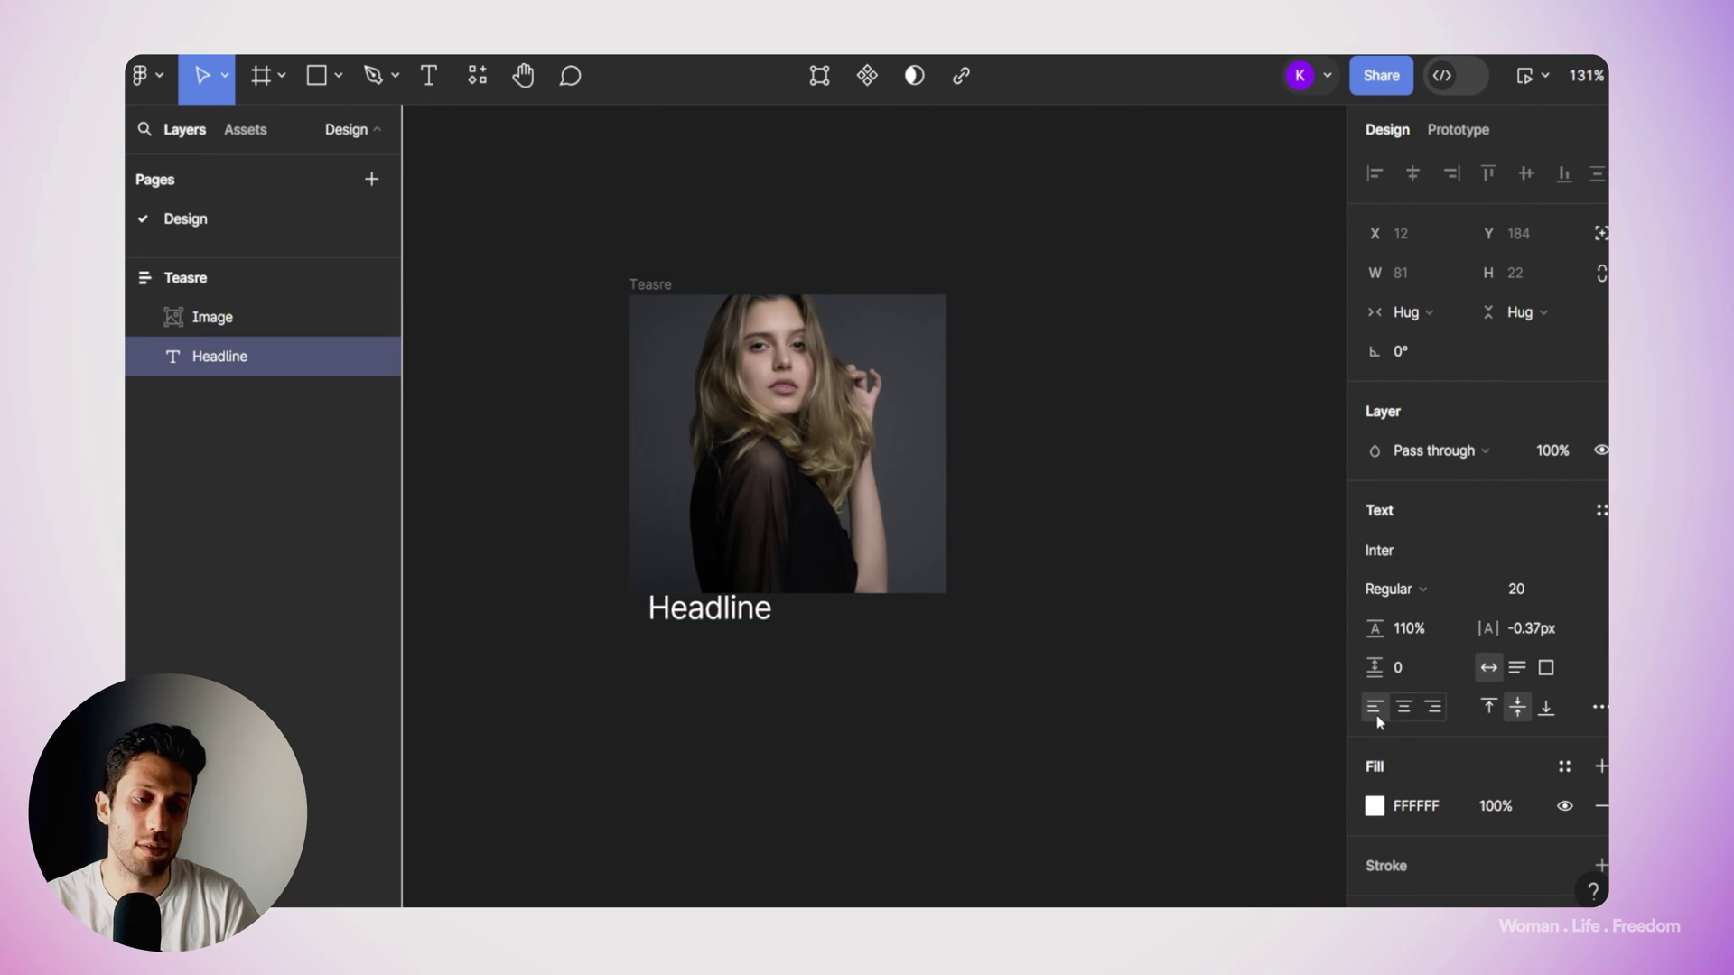
Stretch the Image layer to about 215 × 228 so it overhangs the Teasre frame by about 5 on every side.
left_click(842, 500)
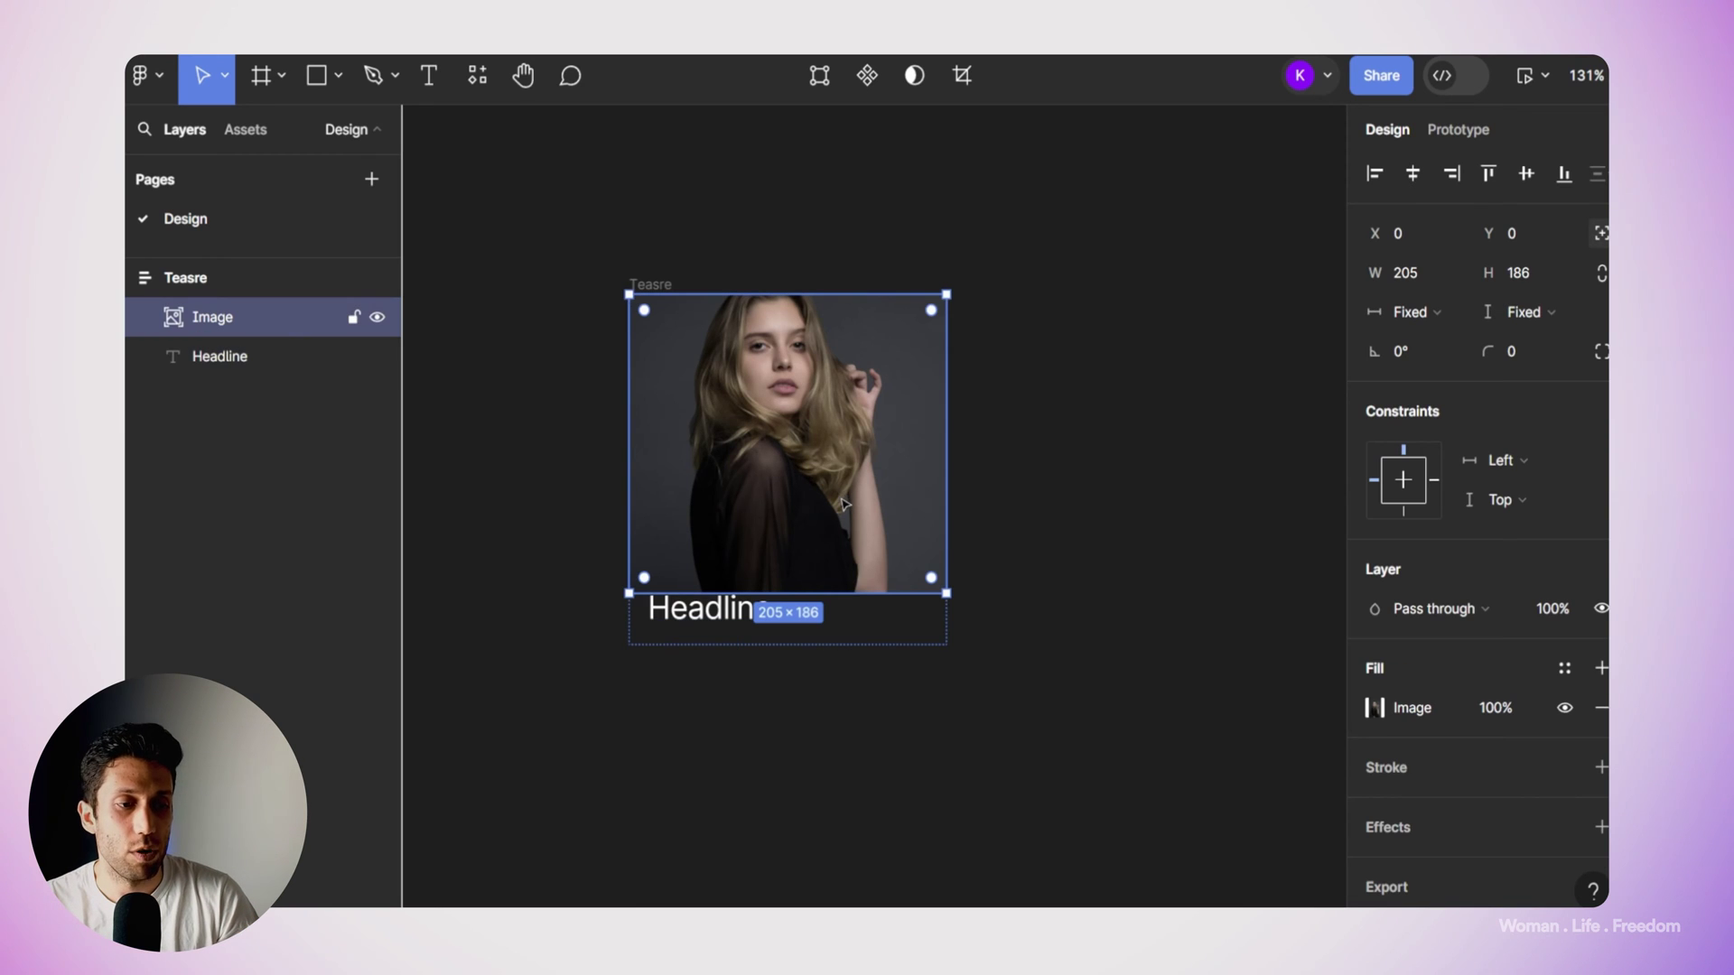
left_click_drag(869, 593, 869, 652)
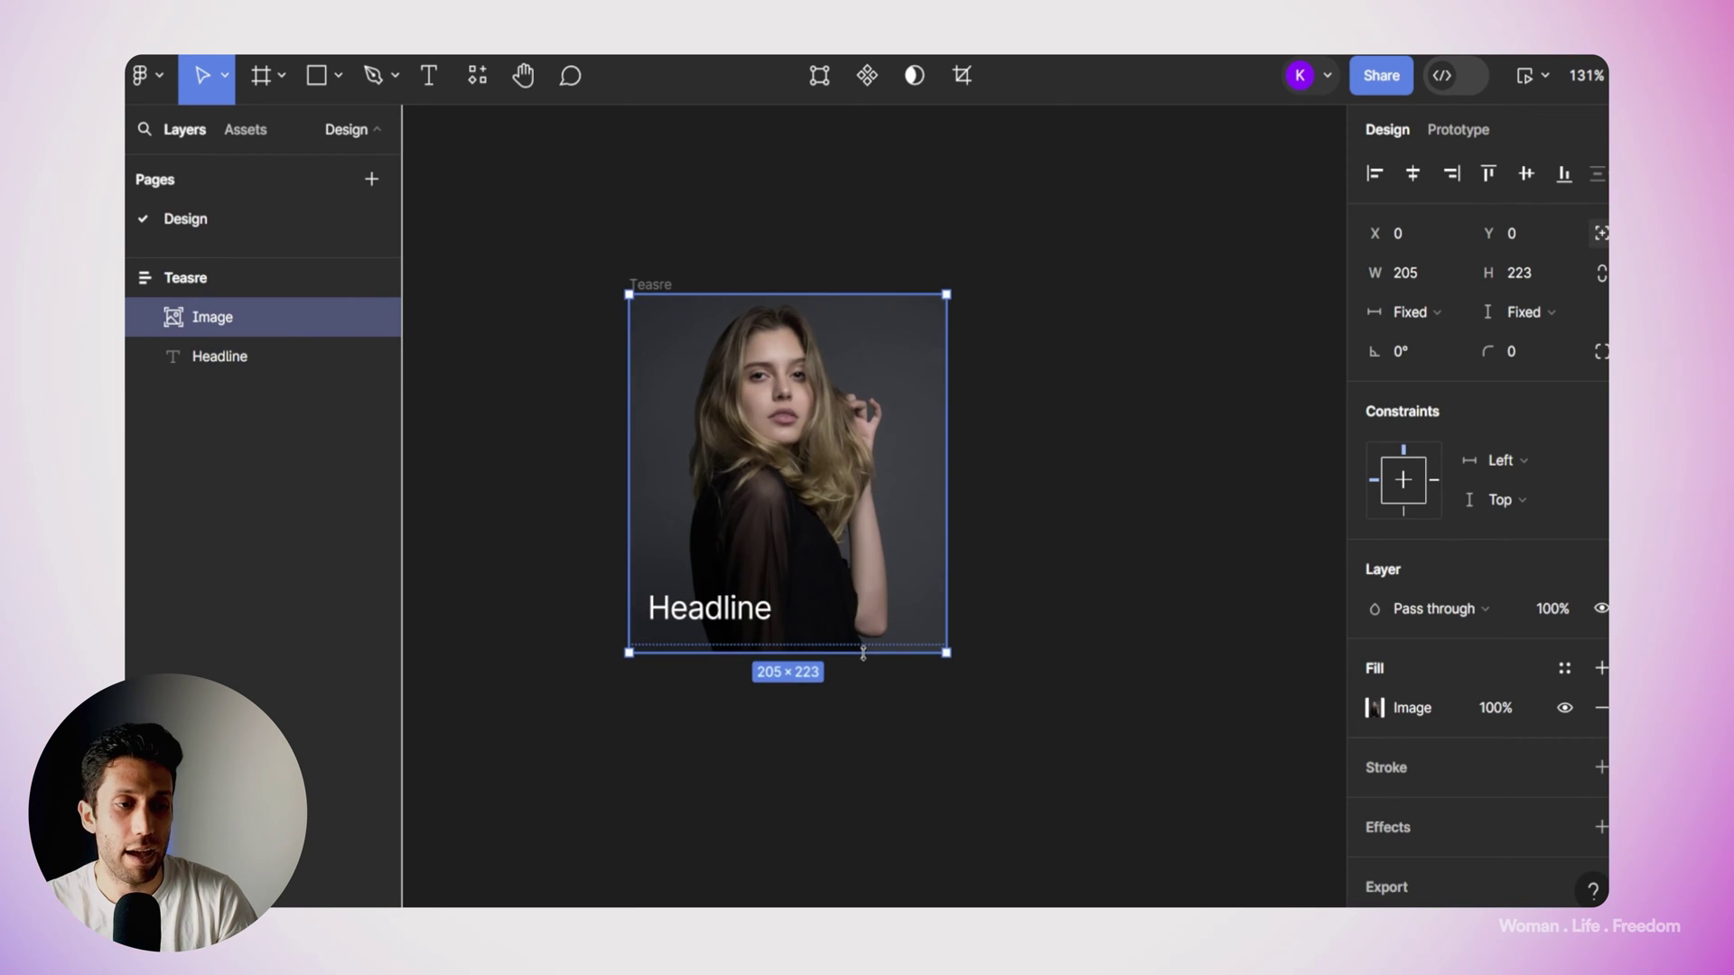
left_click_drag(630, 387, 622, 387)
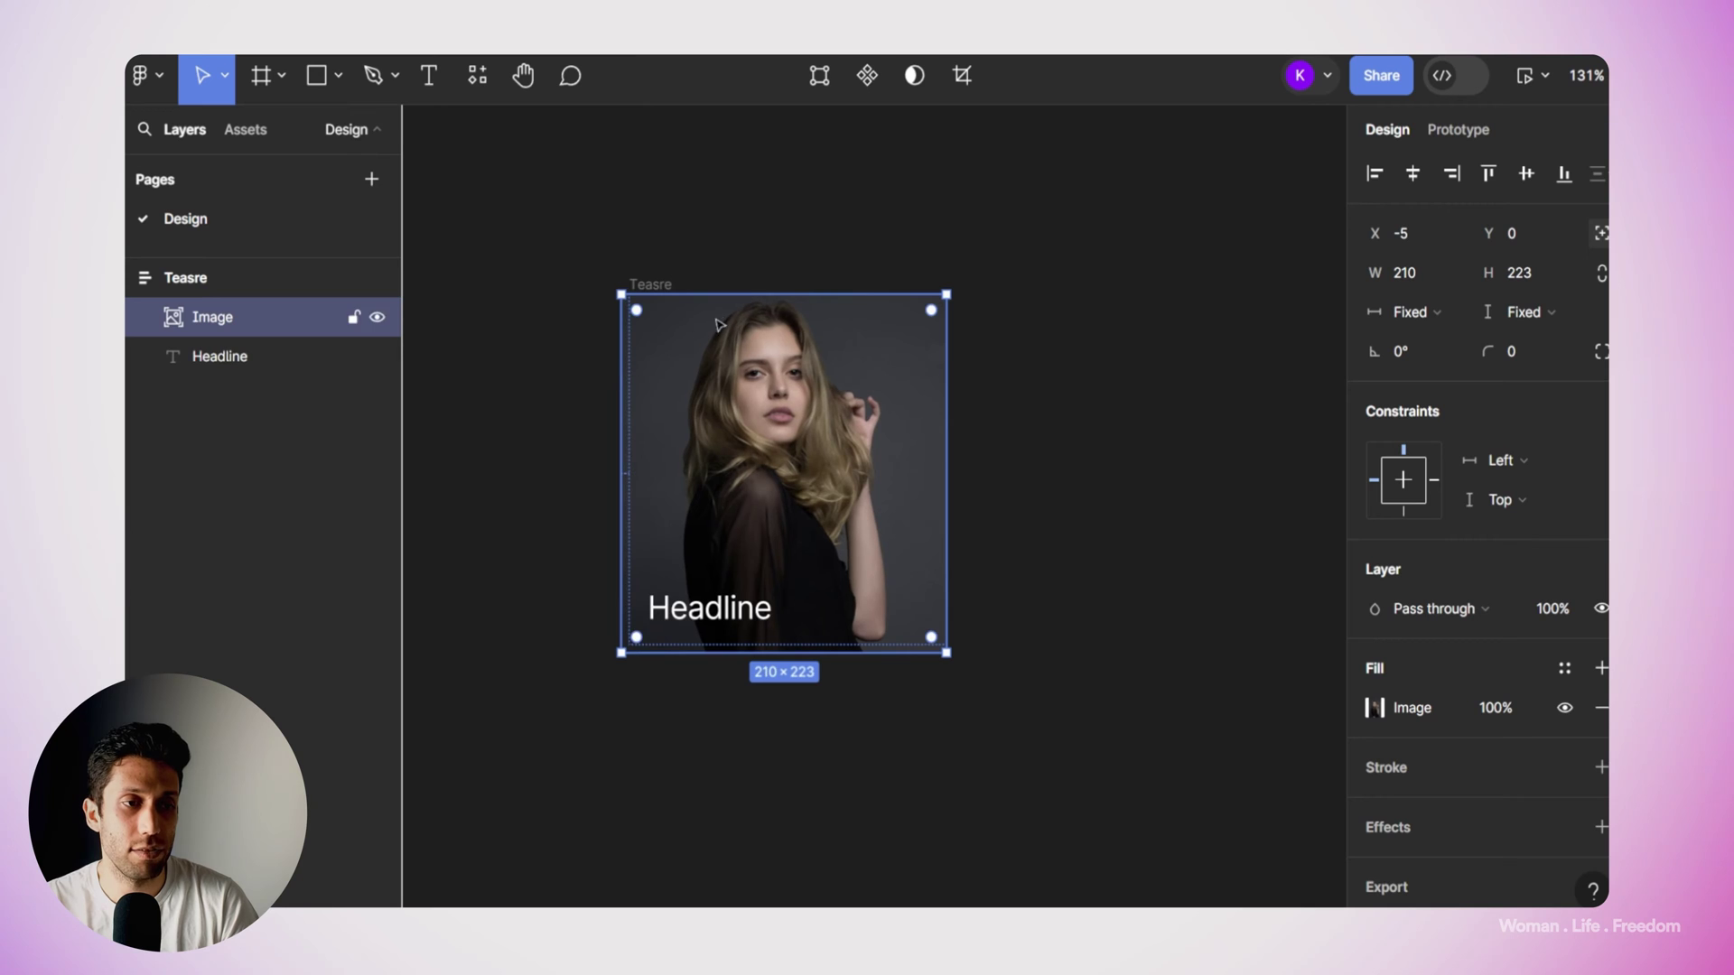
left_click_drag(751, 299, 752, 292)
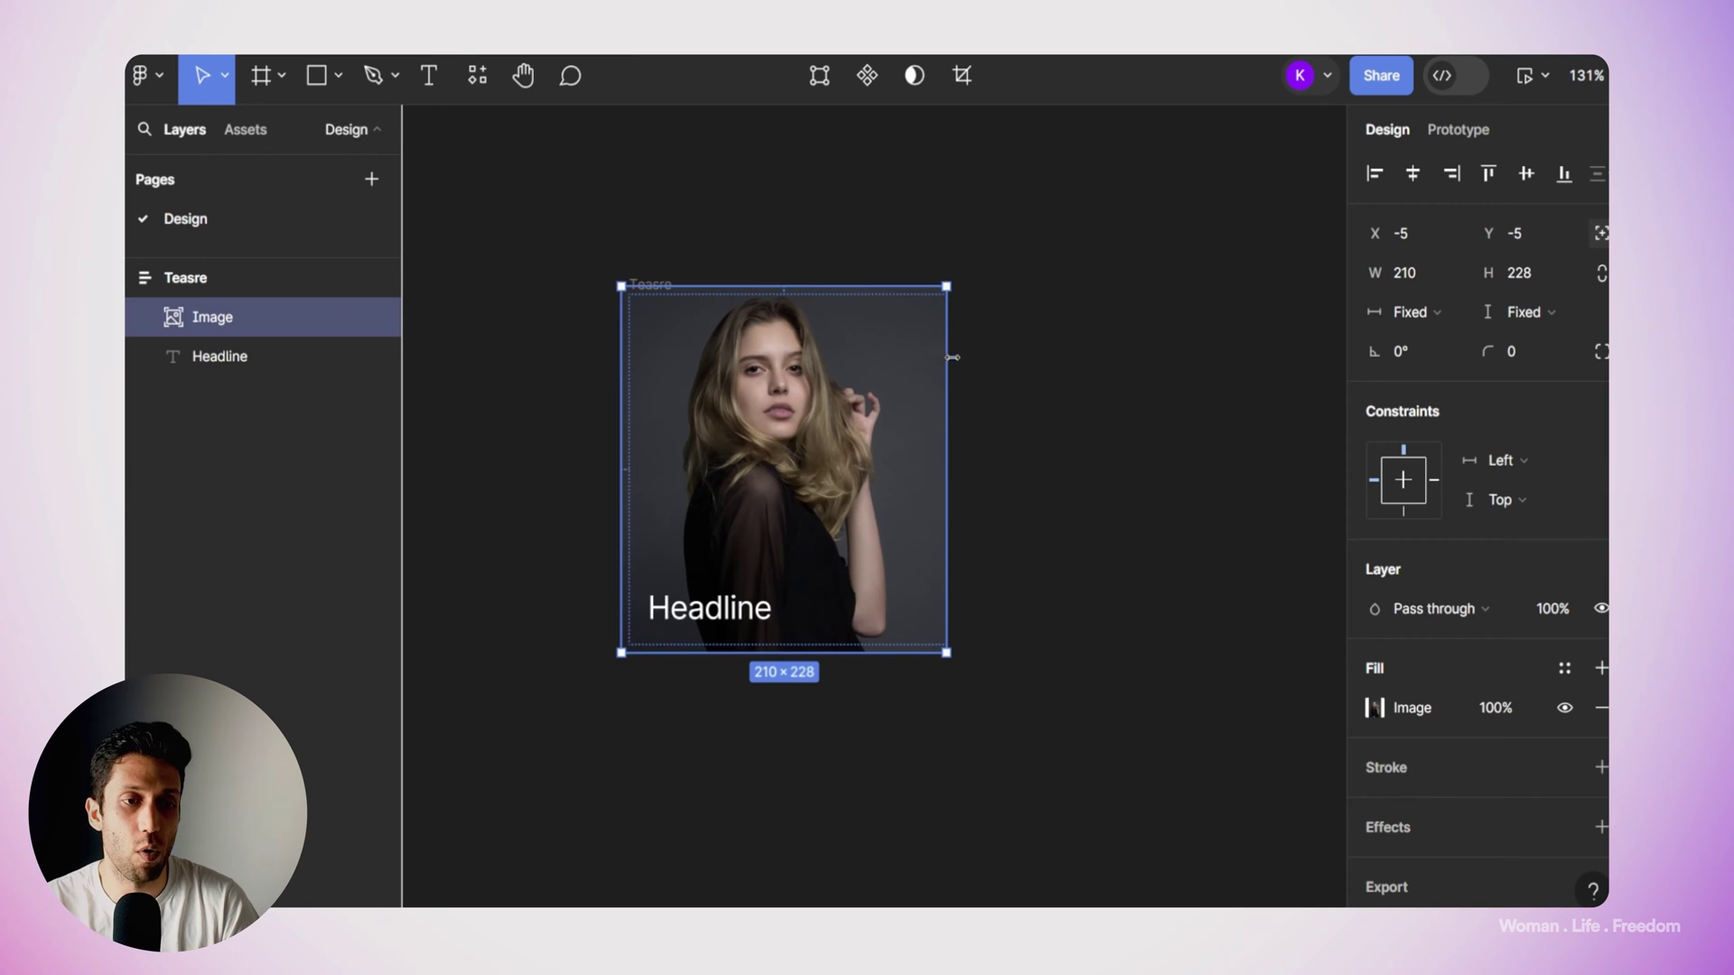
left_click_drag(948, 359, 955, 359)
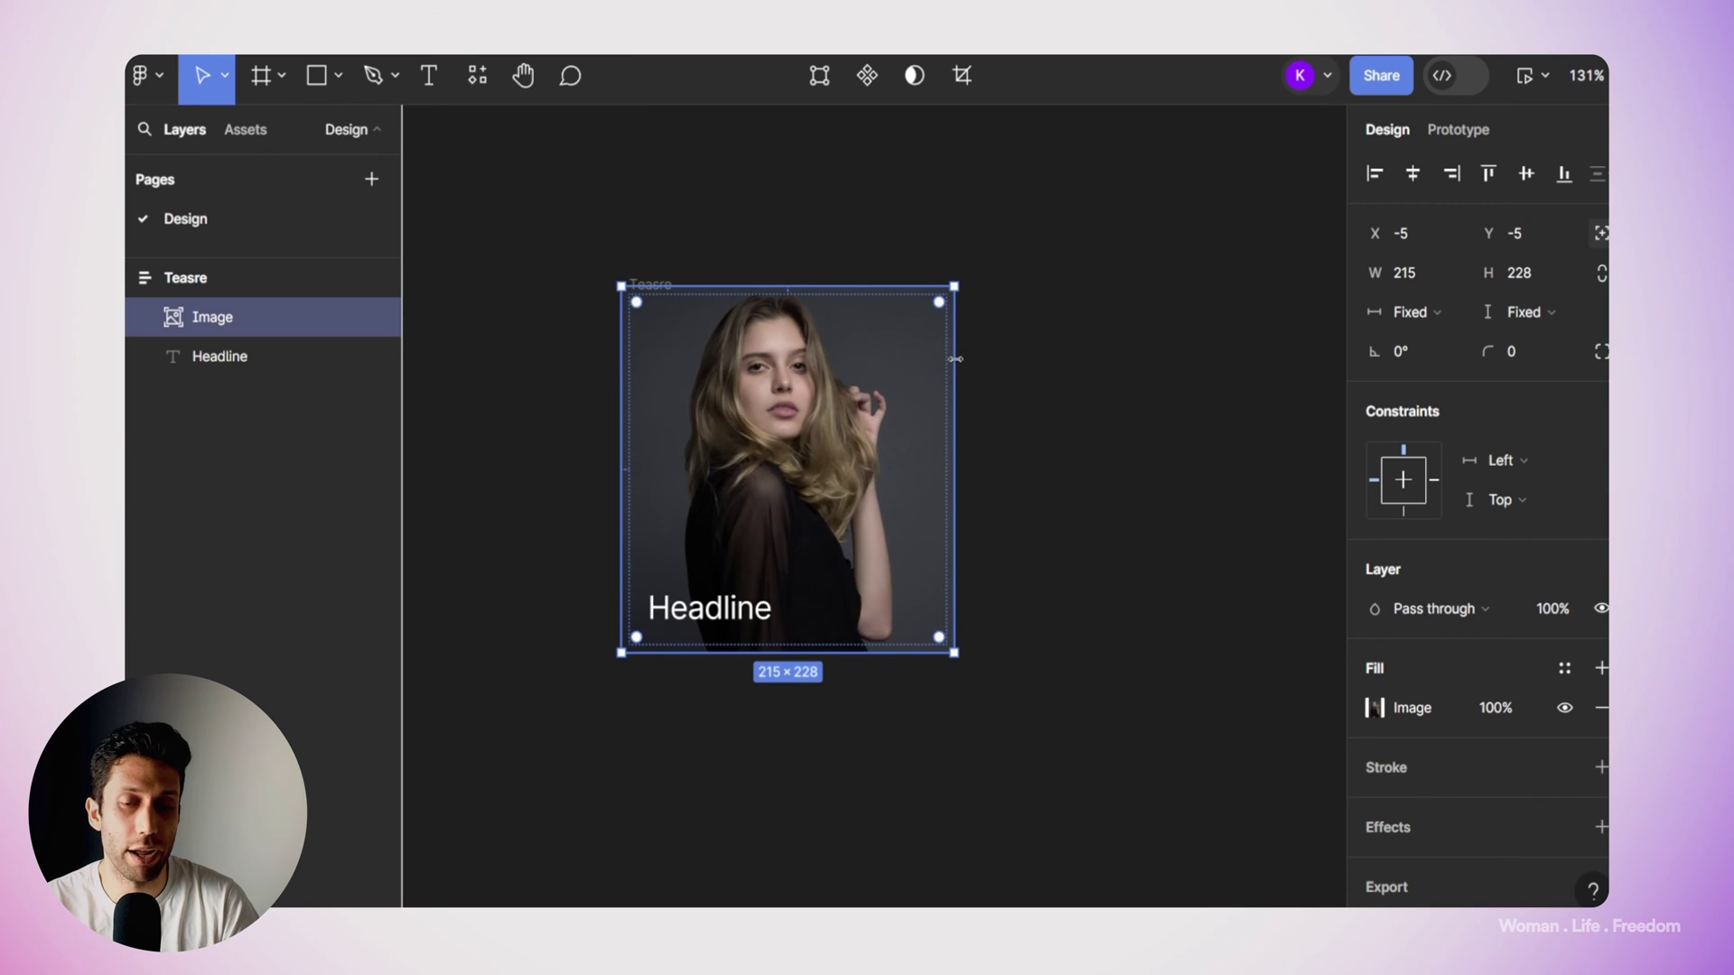
Set the Image layer's constraints to Left and right horizontally and Top and bottom vertically.
left_click(1525, 475)
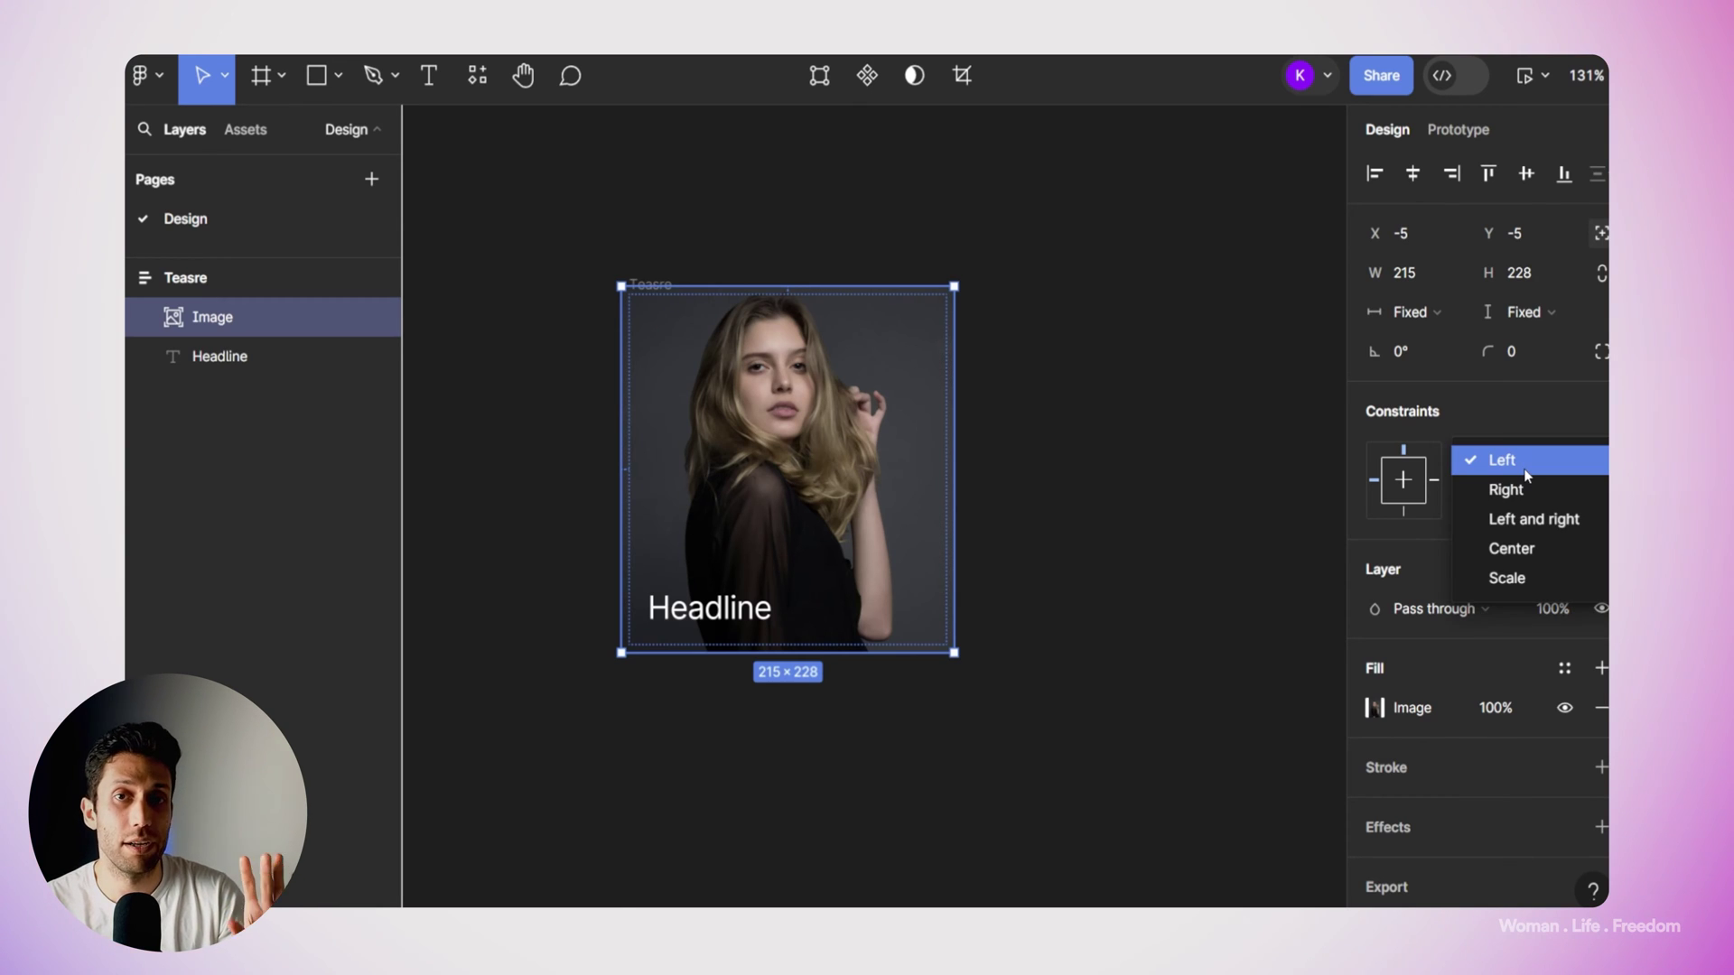
left_click(1543, 524)
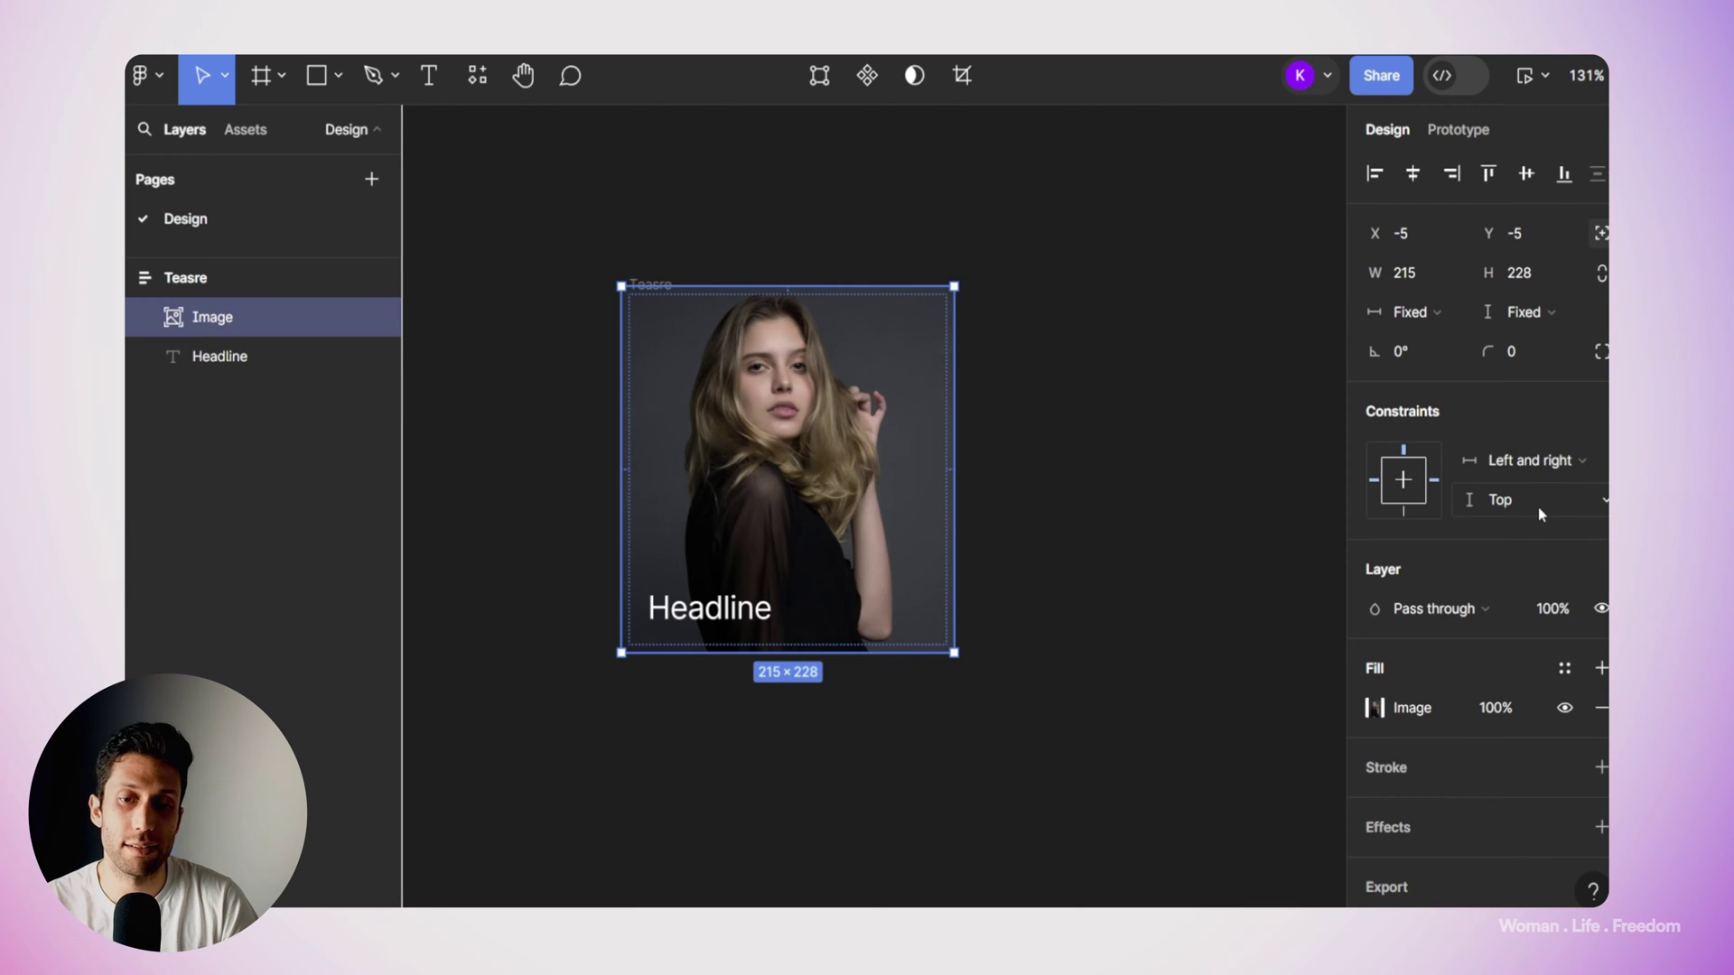
left_click(1539, 508)
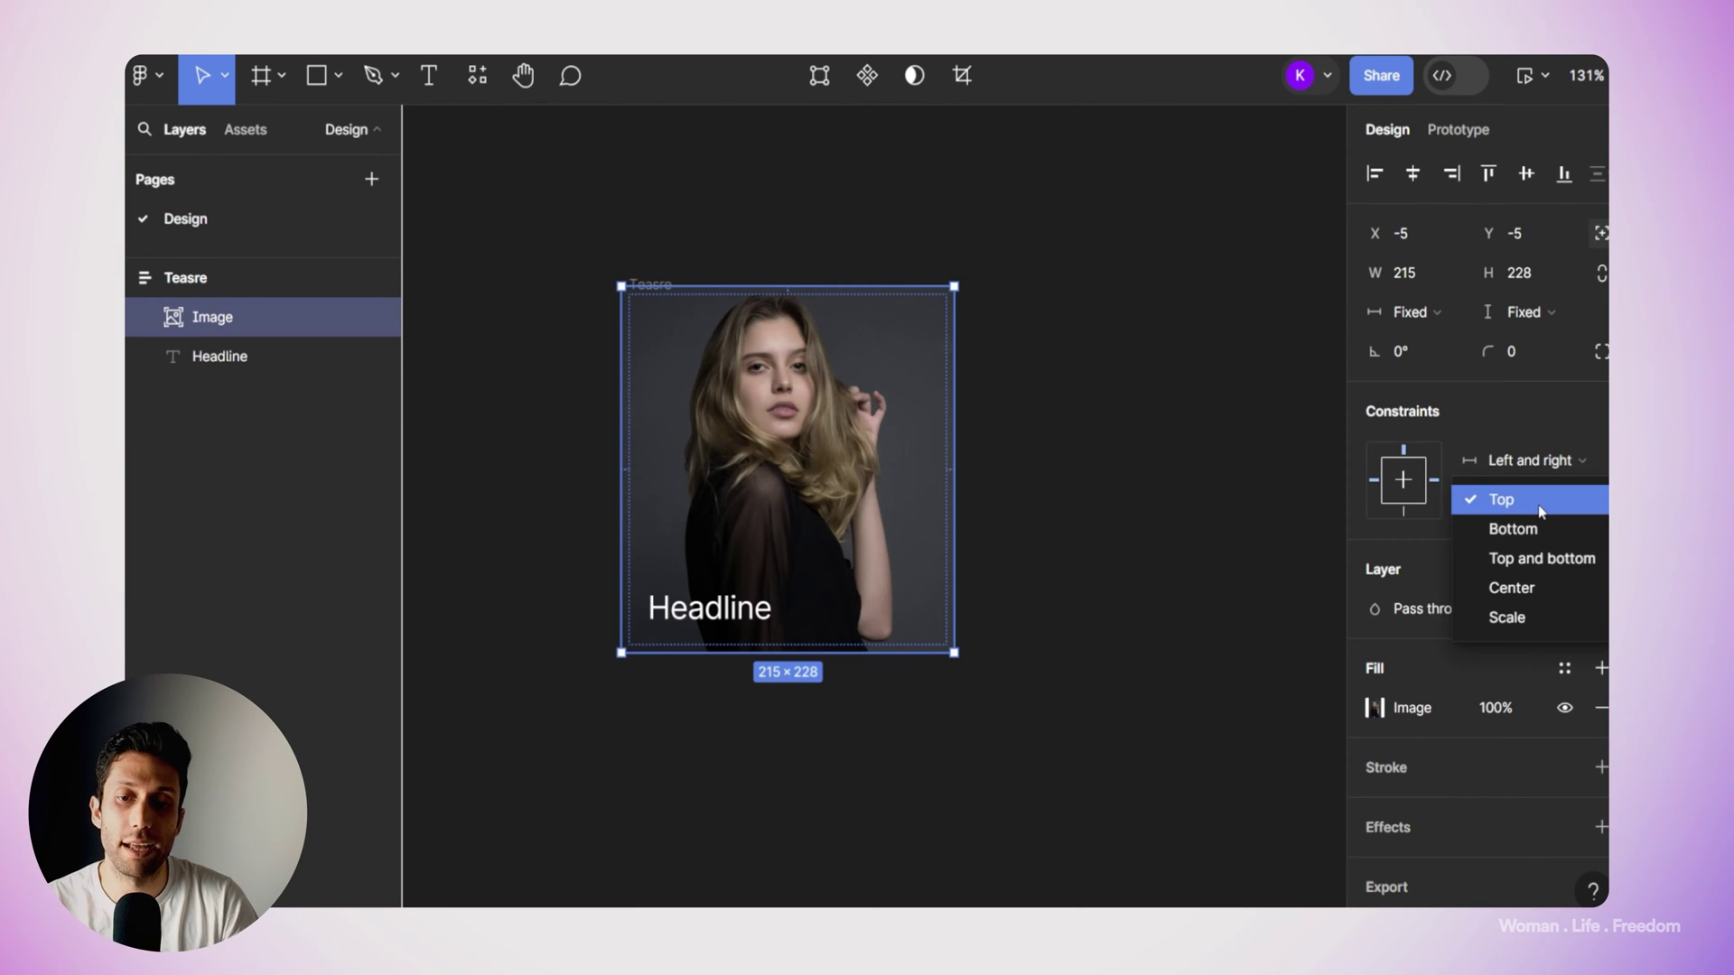
left_click(1552, 560)
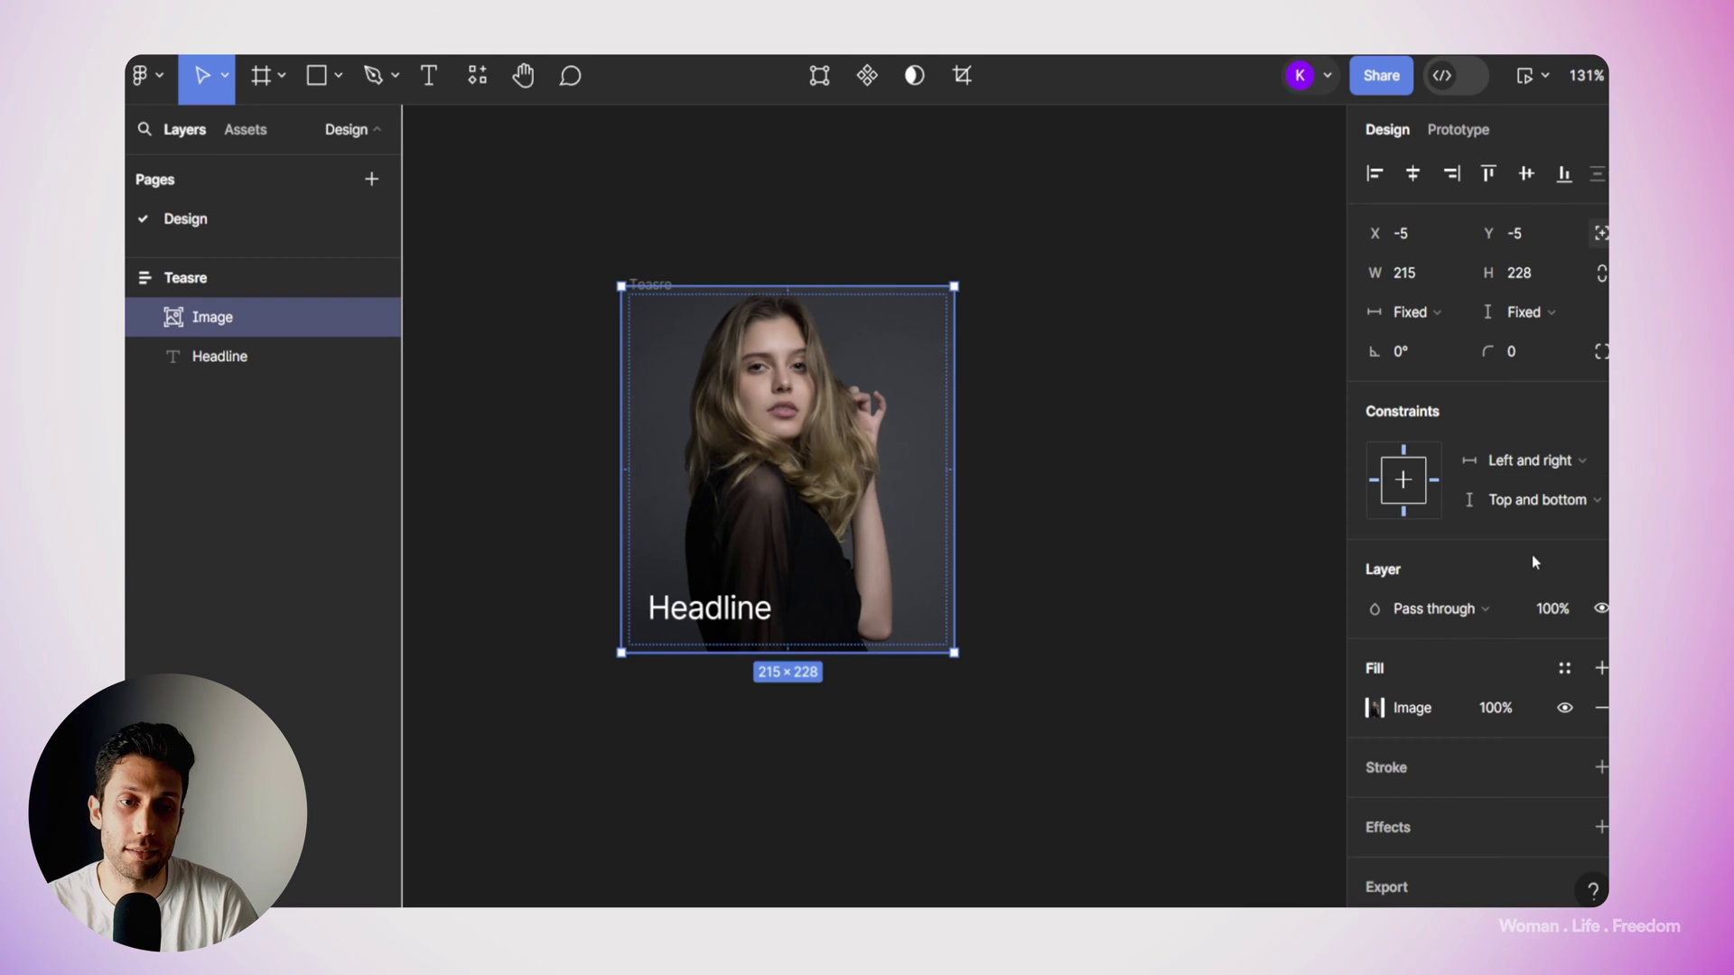
Give the Teasre frame a corner radius of 12 and turn on Clip content.
left_click(653, 271)
left_click(652, 282)
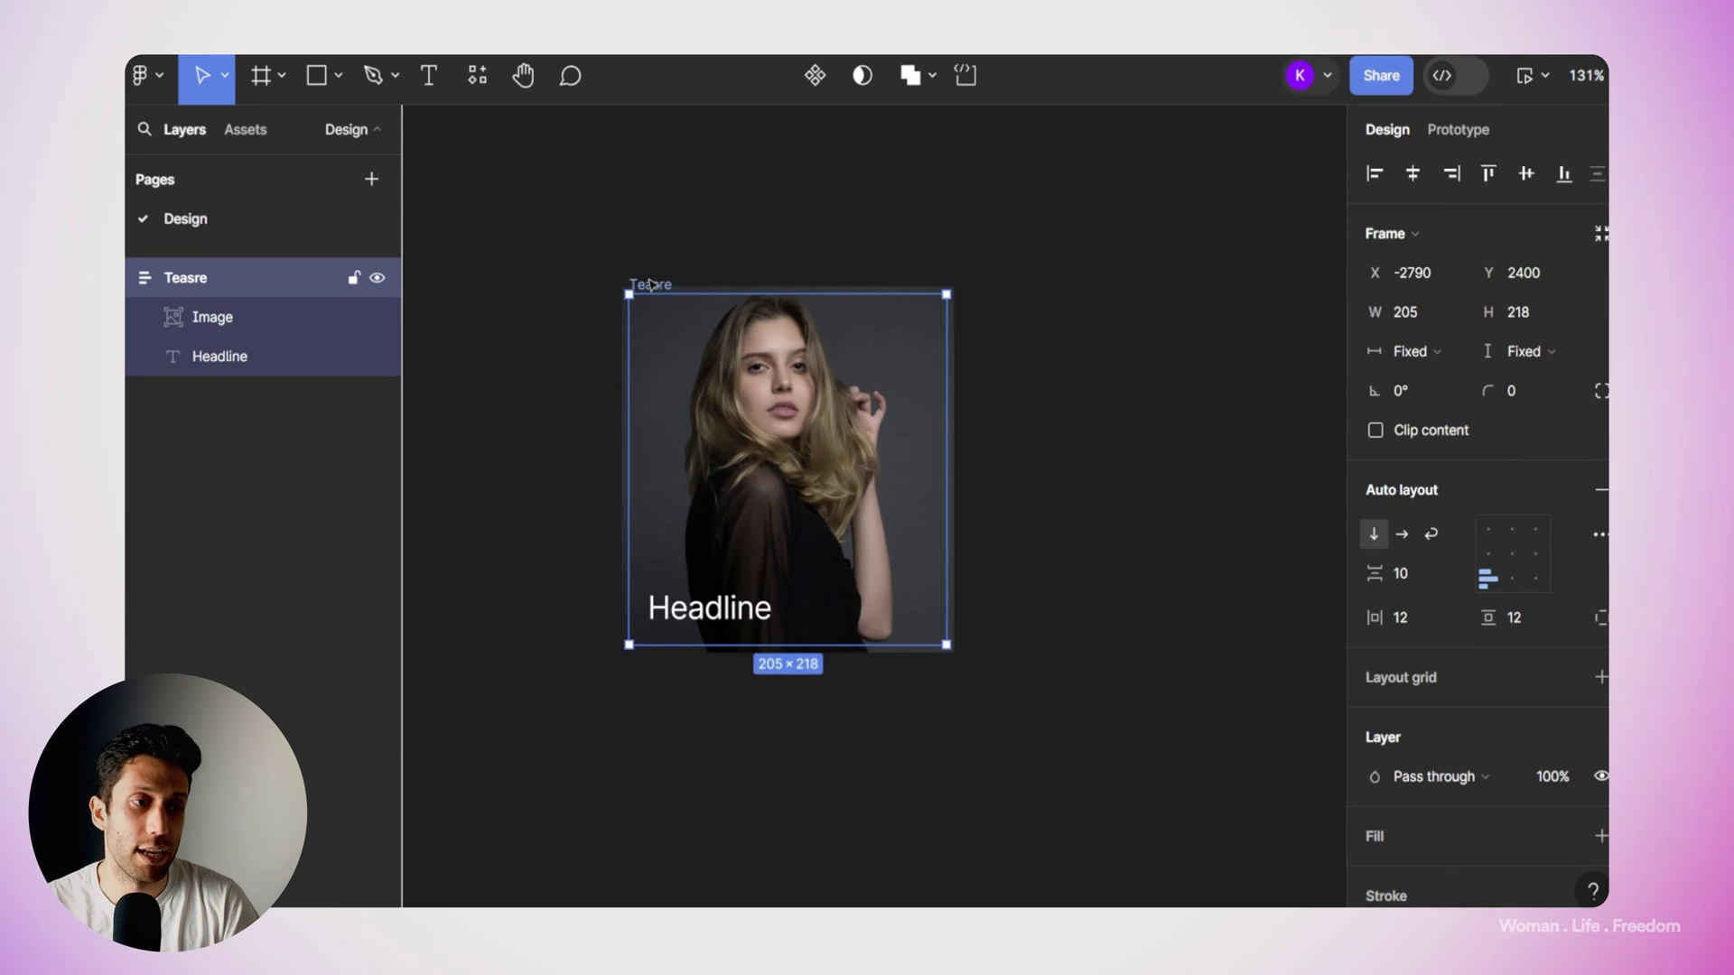
left_click(1537, 394)
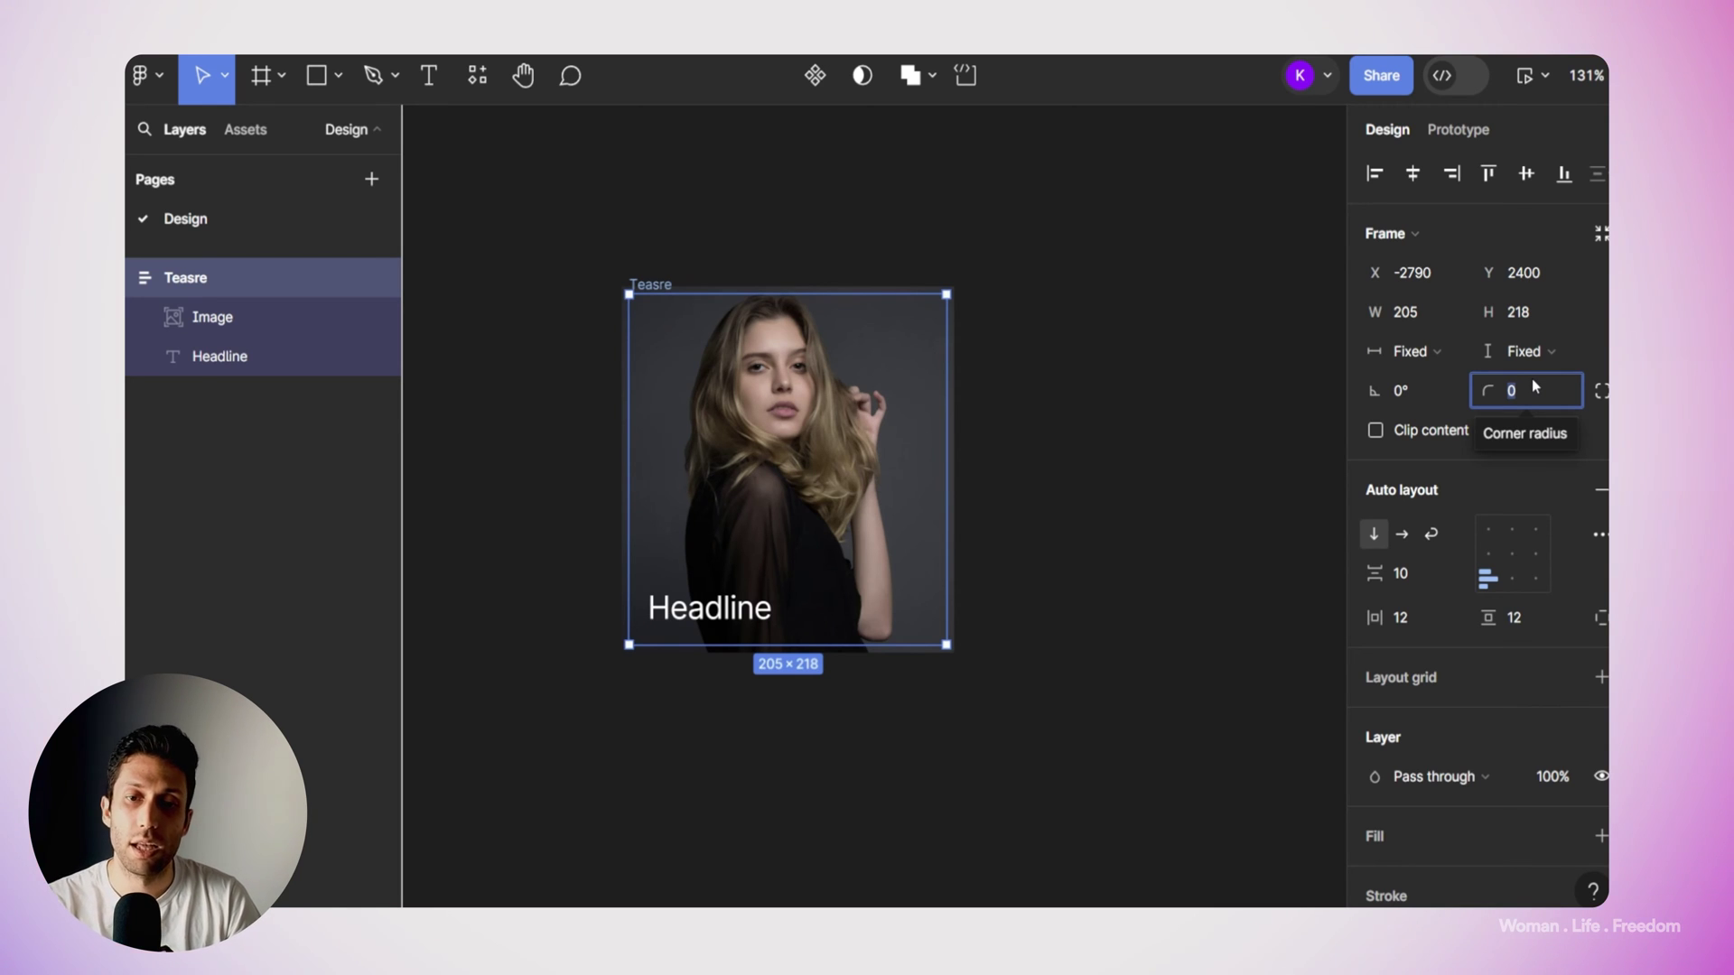
type("12")
key("Return")
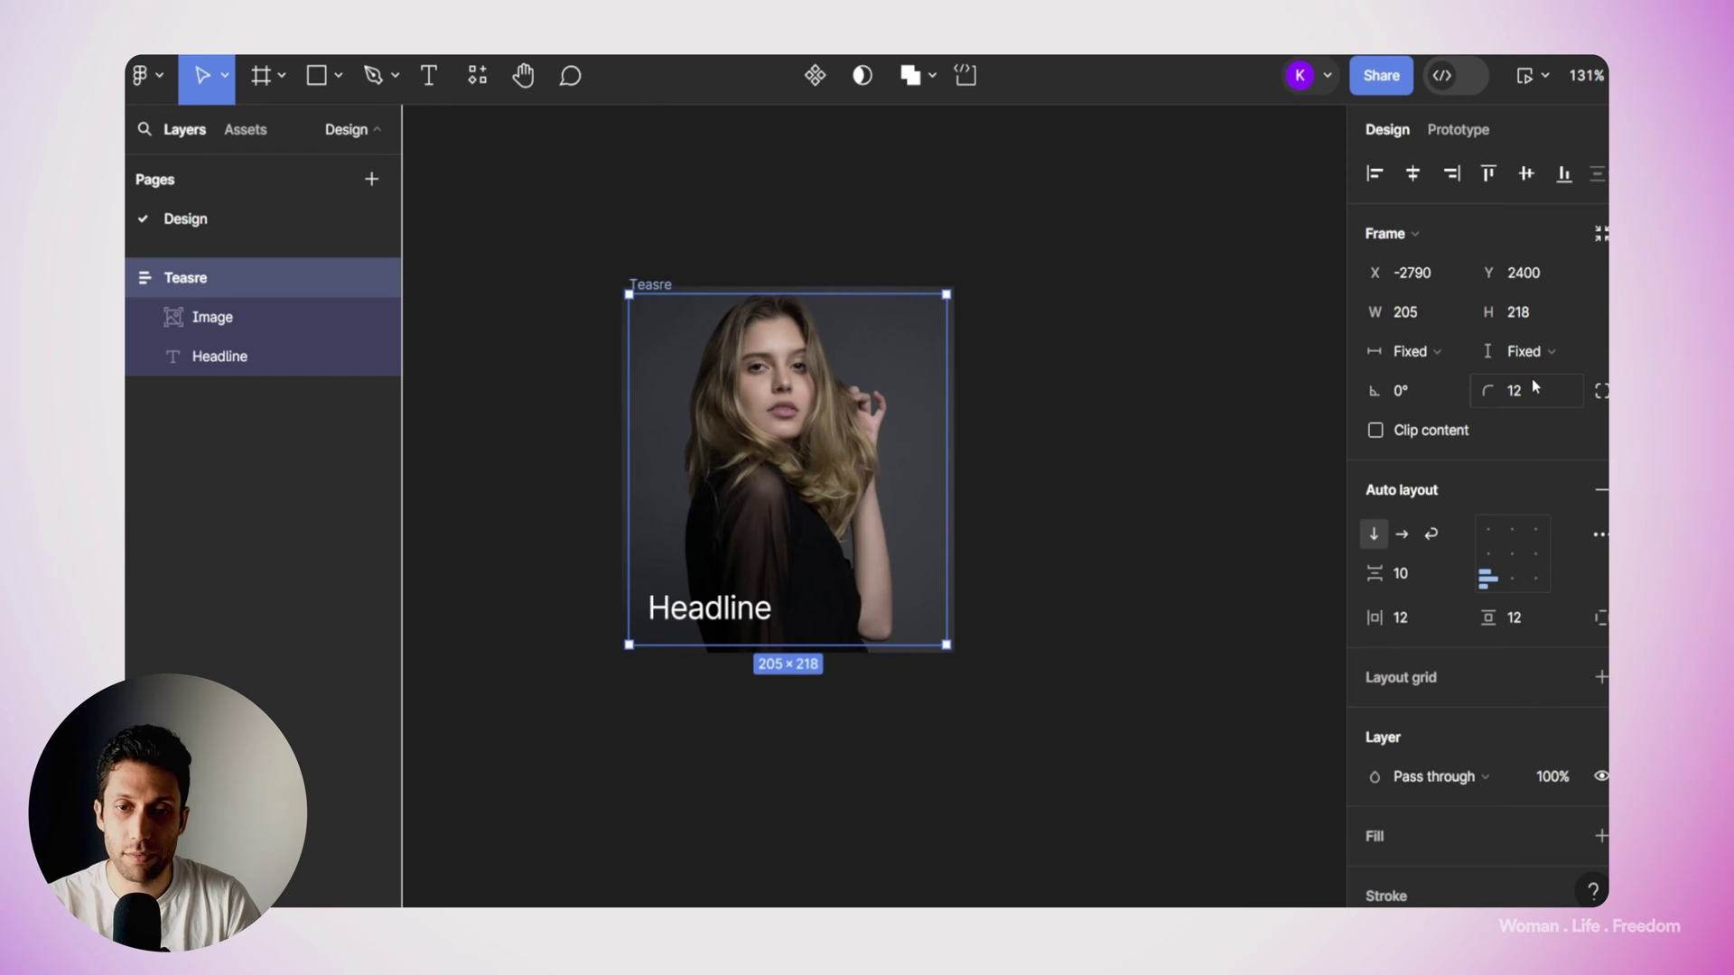
left_click(1377, 432)
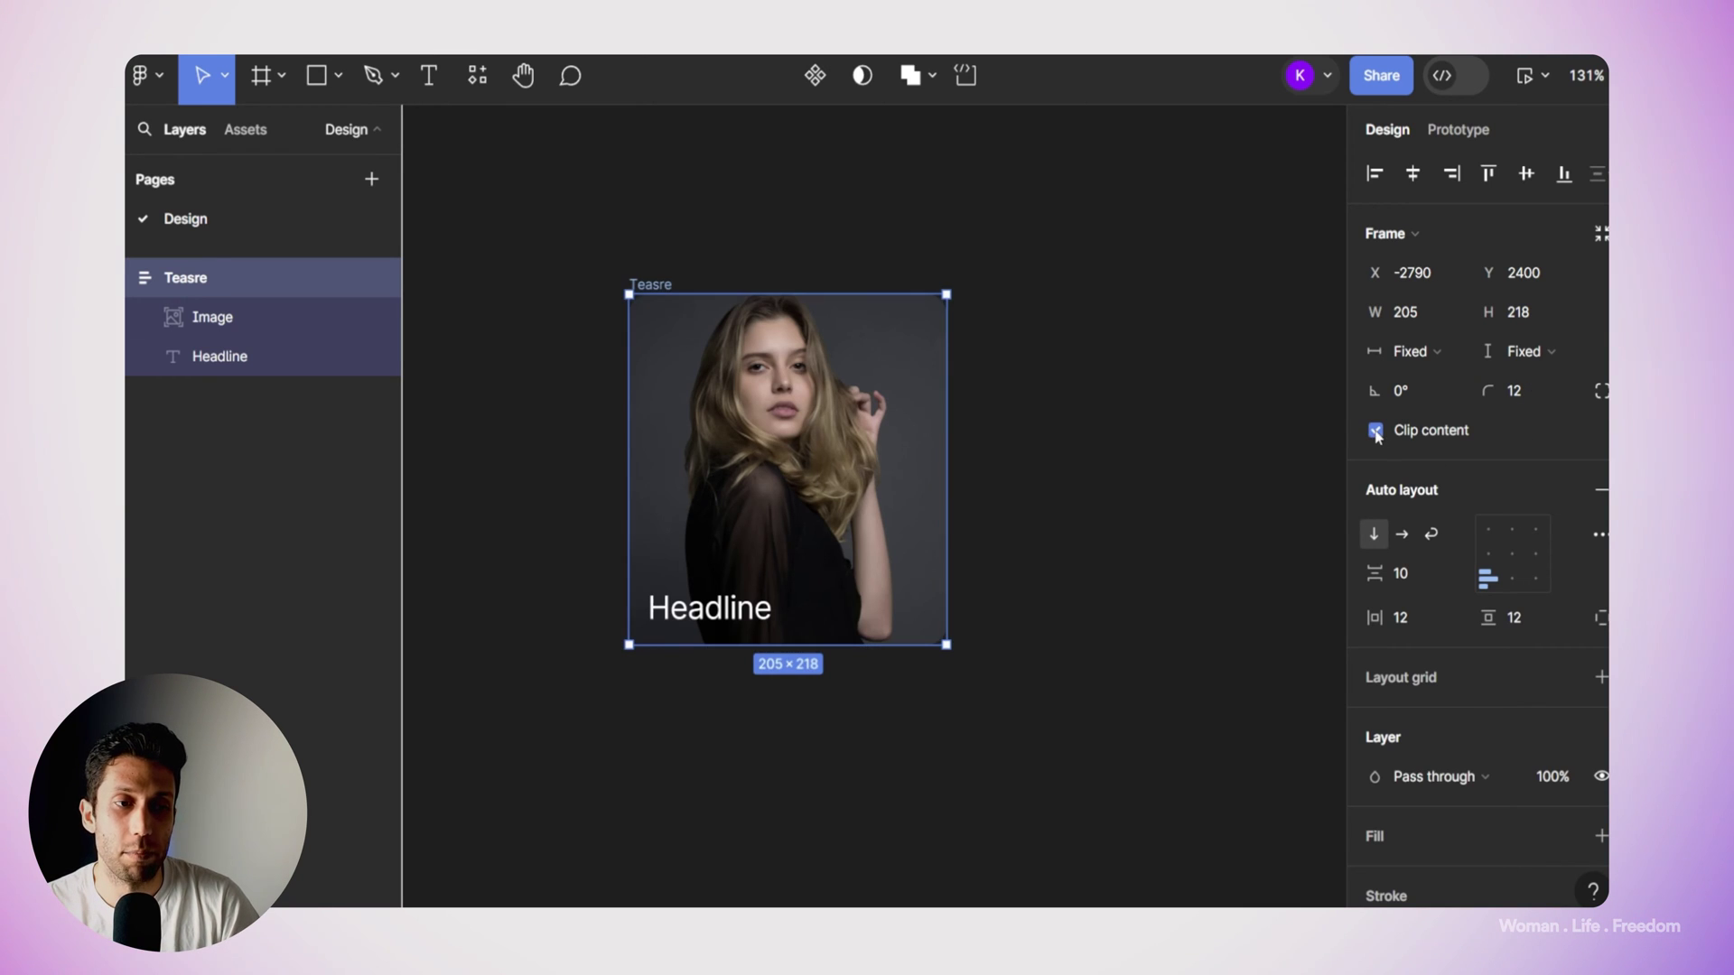
left_click(1039, 392)
Resize the Teasre frame to about 287 wide and 185 high to test how the image and headline respond.
left_click(964, 302)
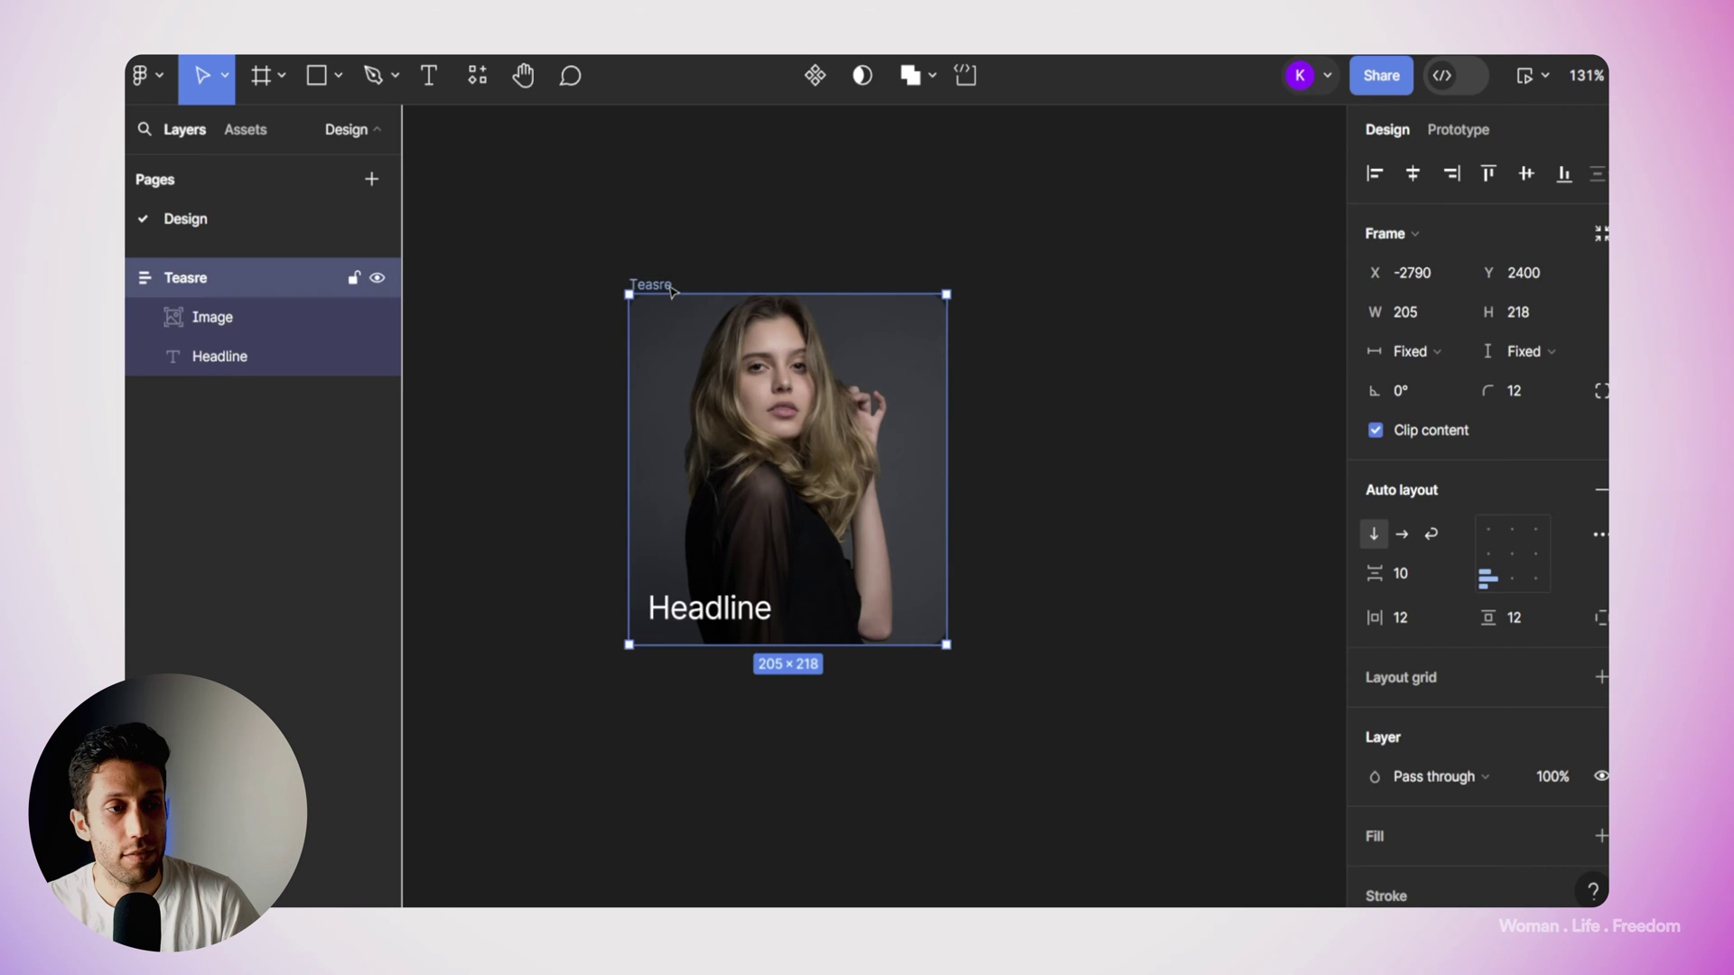
left_click_drag(944, 385, 1074, 421)
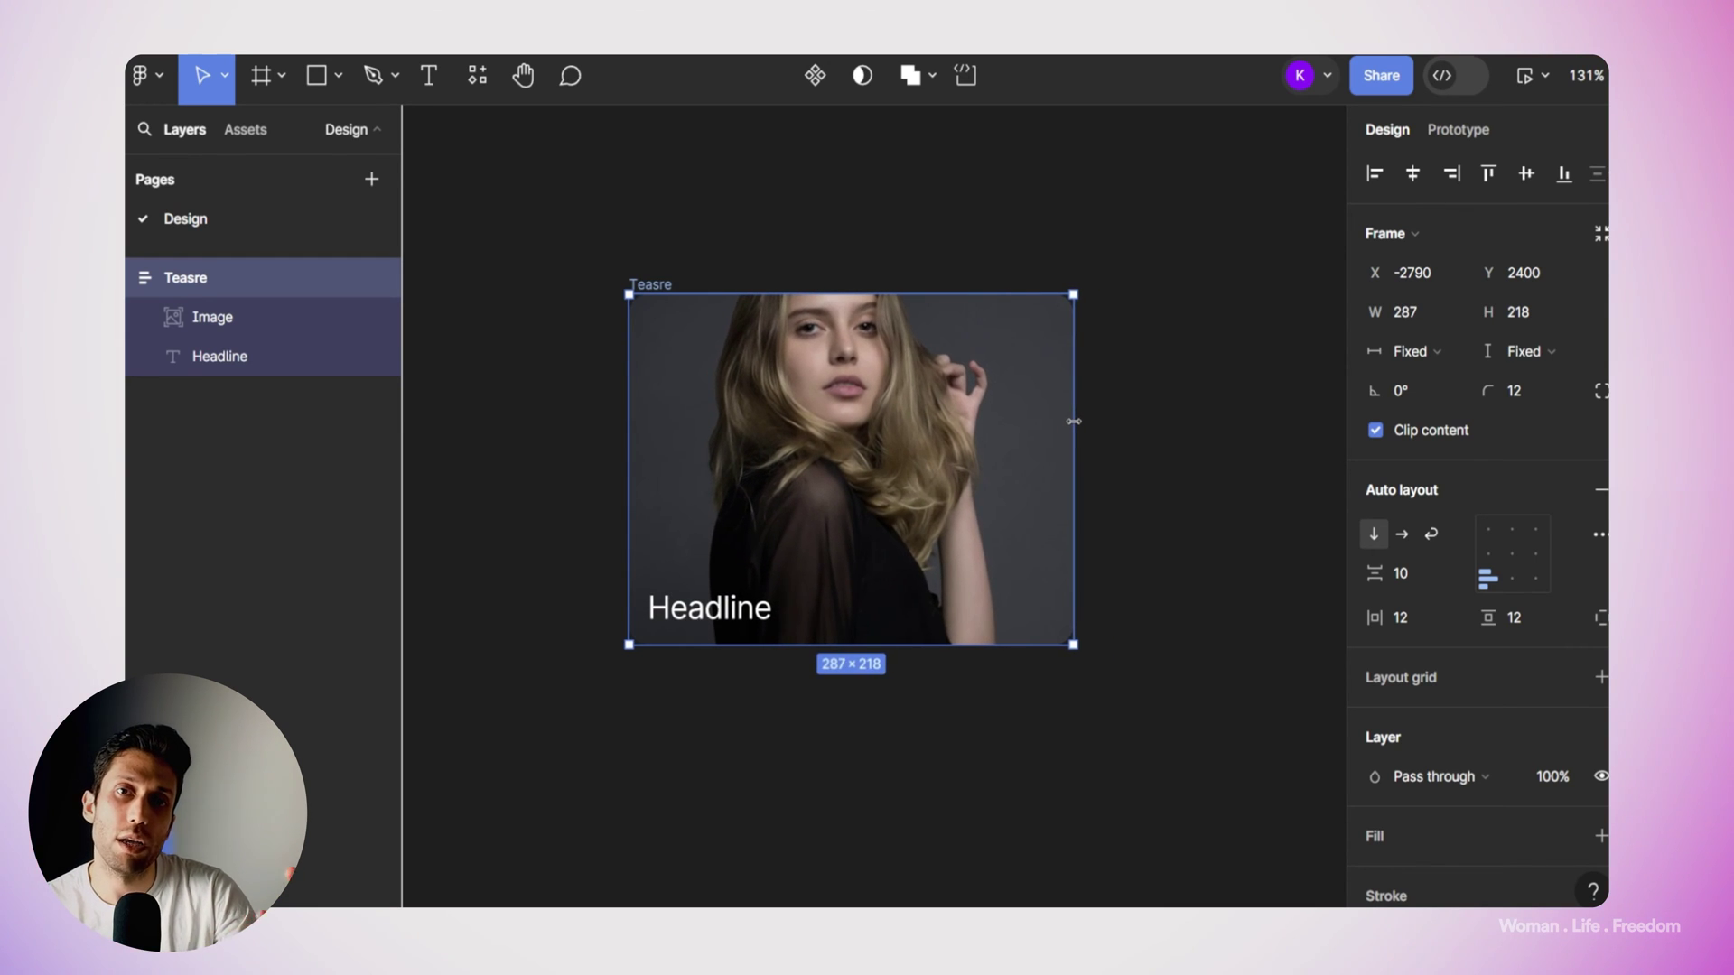
left_click_drag(936, 647, 964, 592)
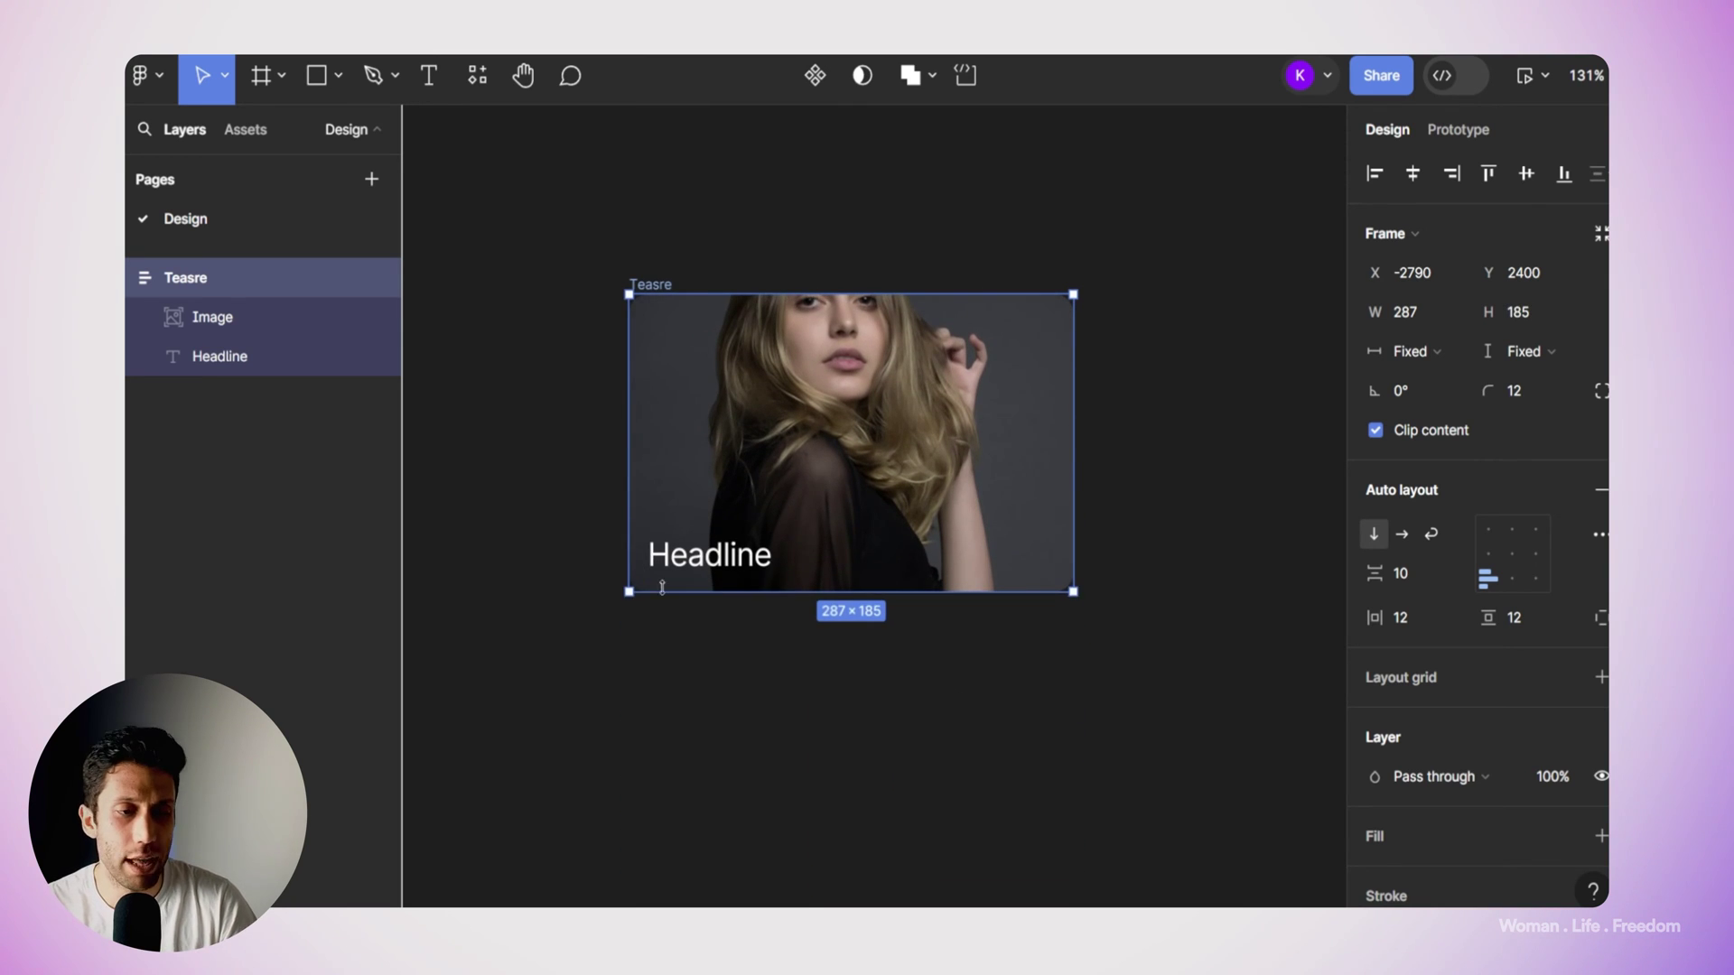
Replace the Headline text with a long unbroken filler string that runs past the frame's width.
left_click(698, 560)
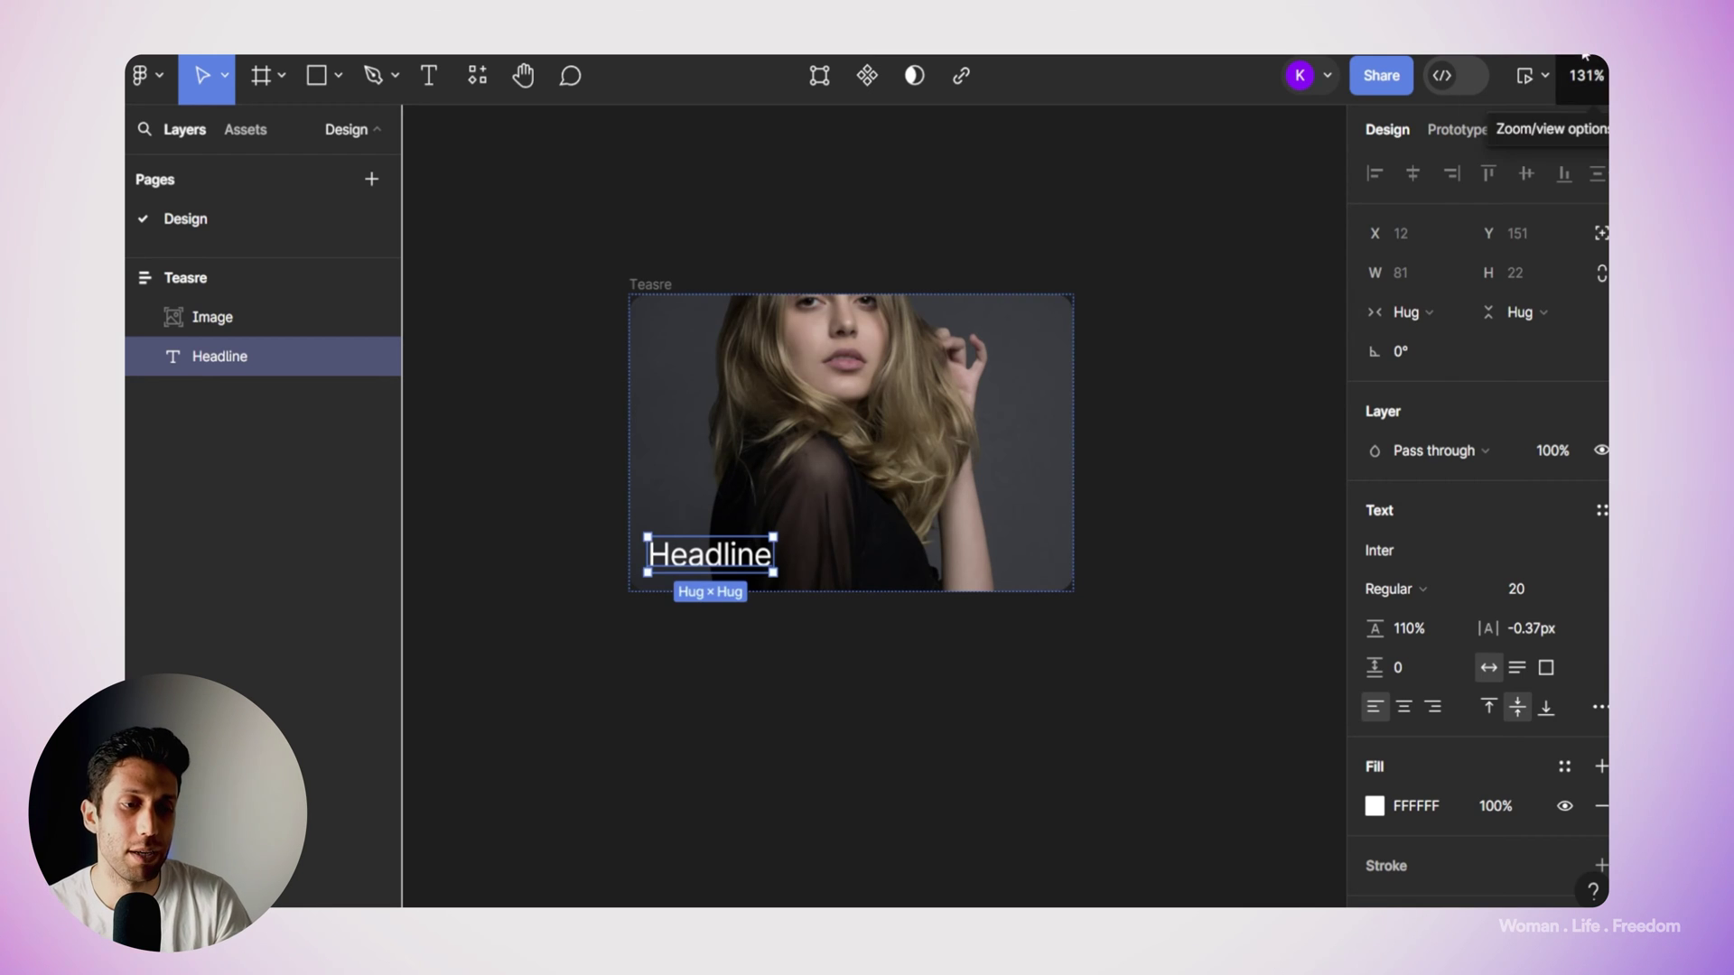
key("Return")
type("sdfdsfsdf")
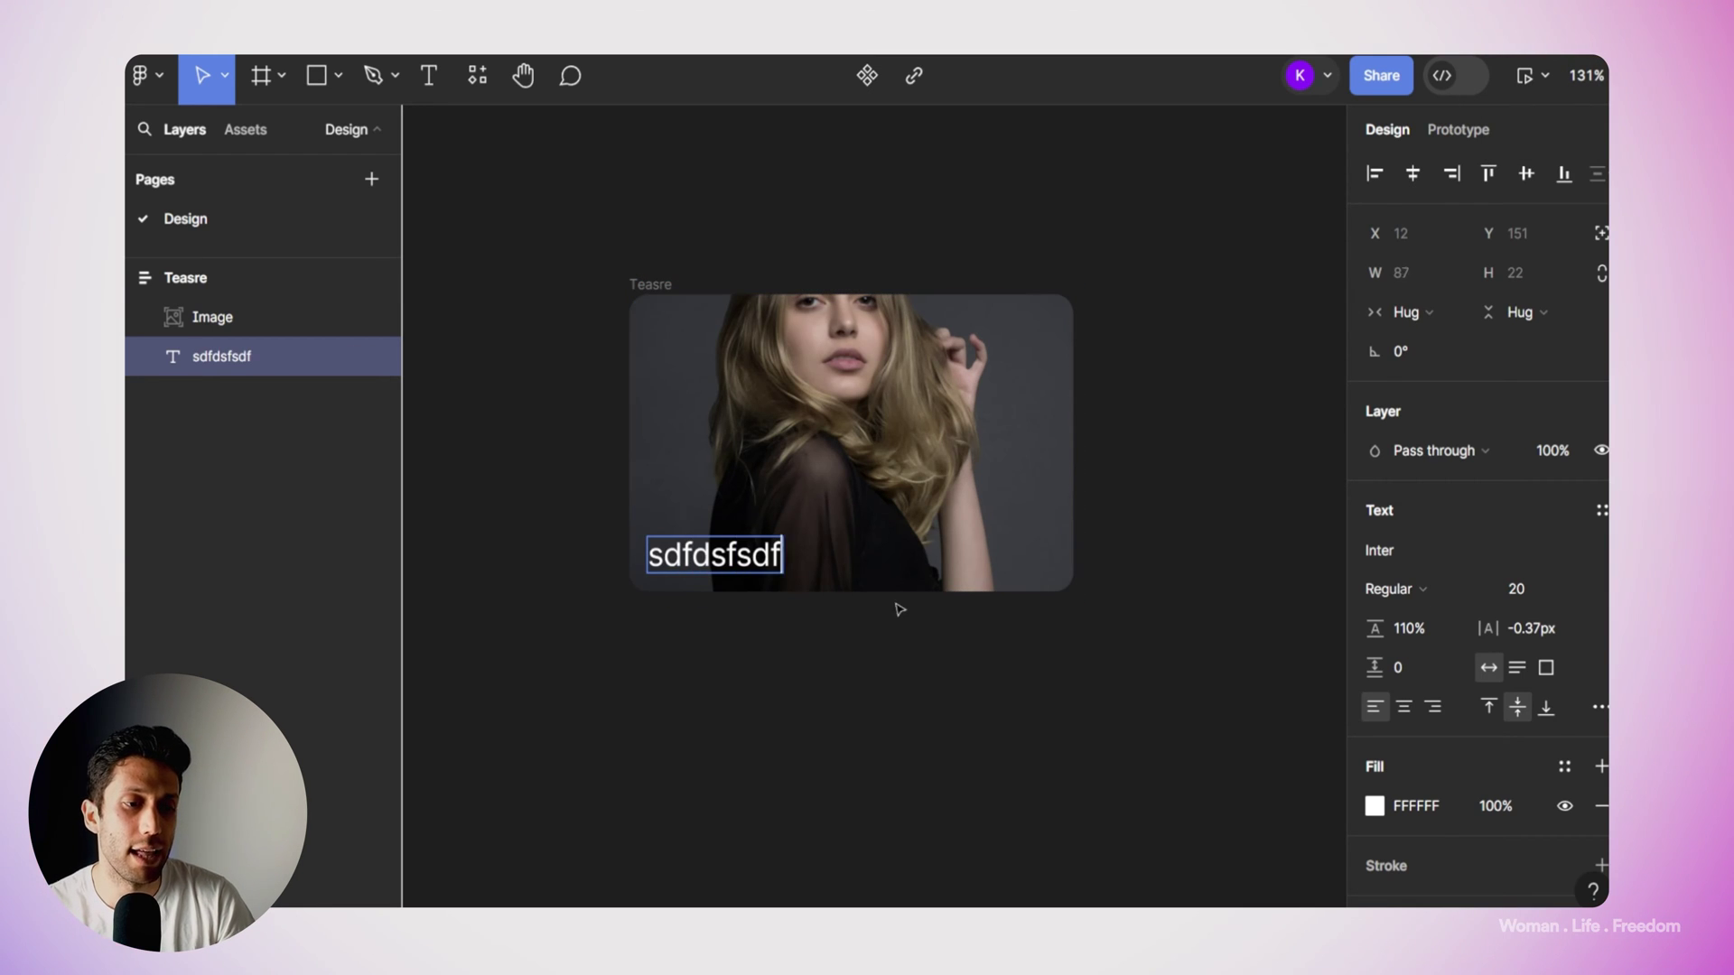
type("sdfsdfsdfsdfsdfsdfsdfsdfsdfsdfsdfsdfsc")
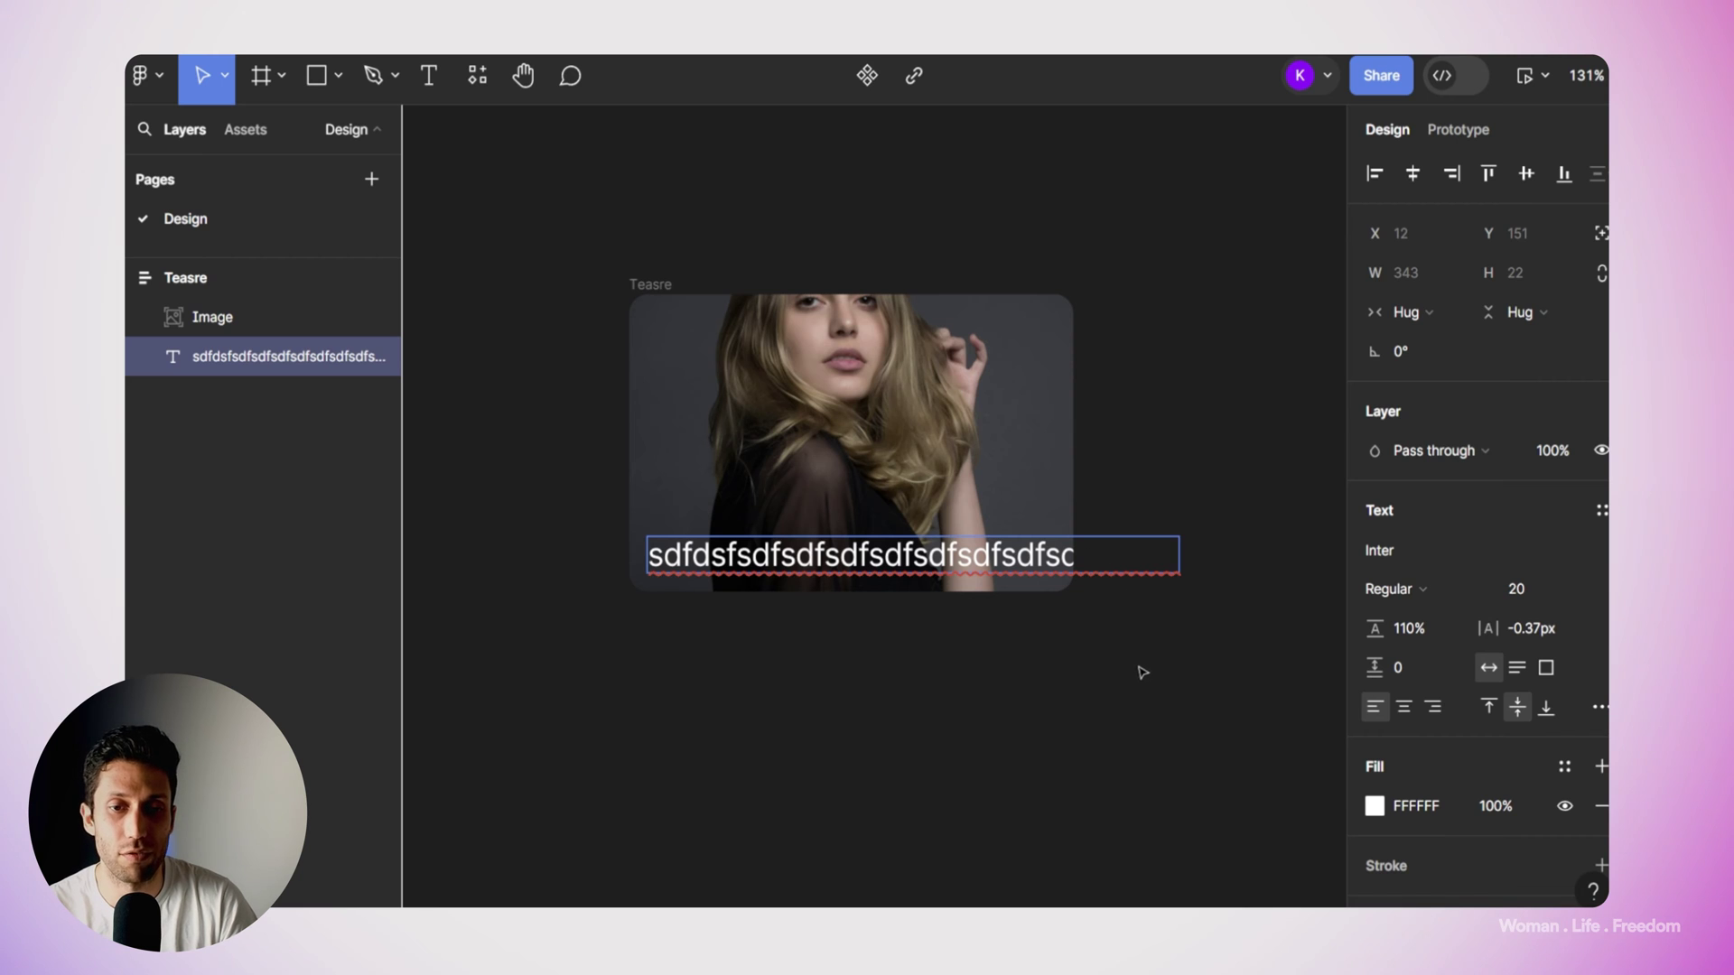
key("Escape")
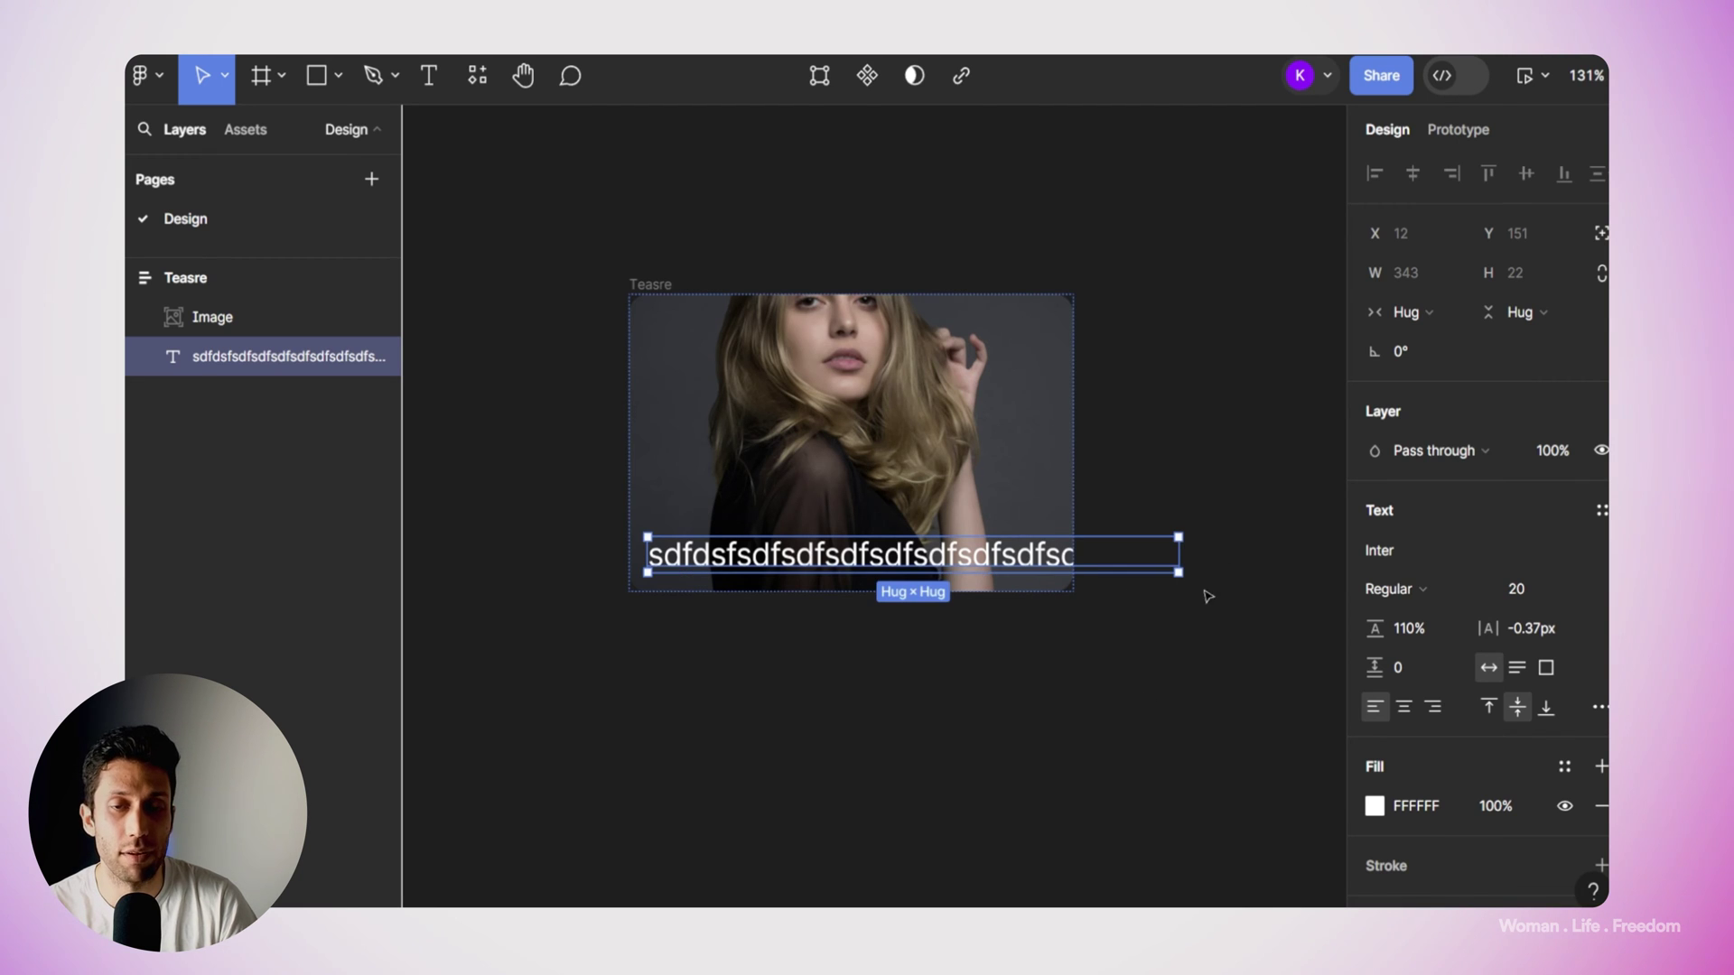
Set the text layer's width to Fill and change its wording back to "Headline".
left_click(1430, 316)
left_click(1450, 348)
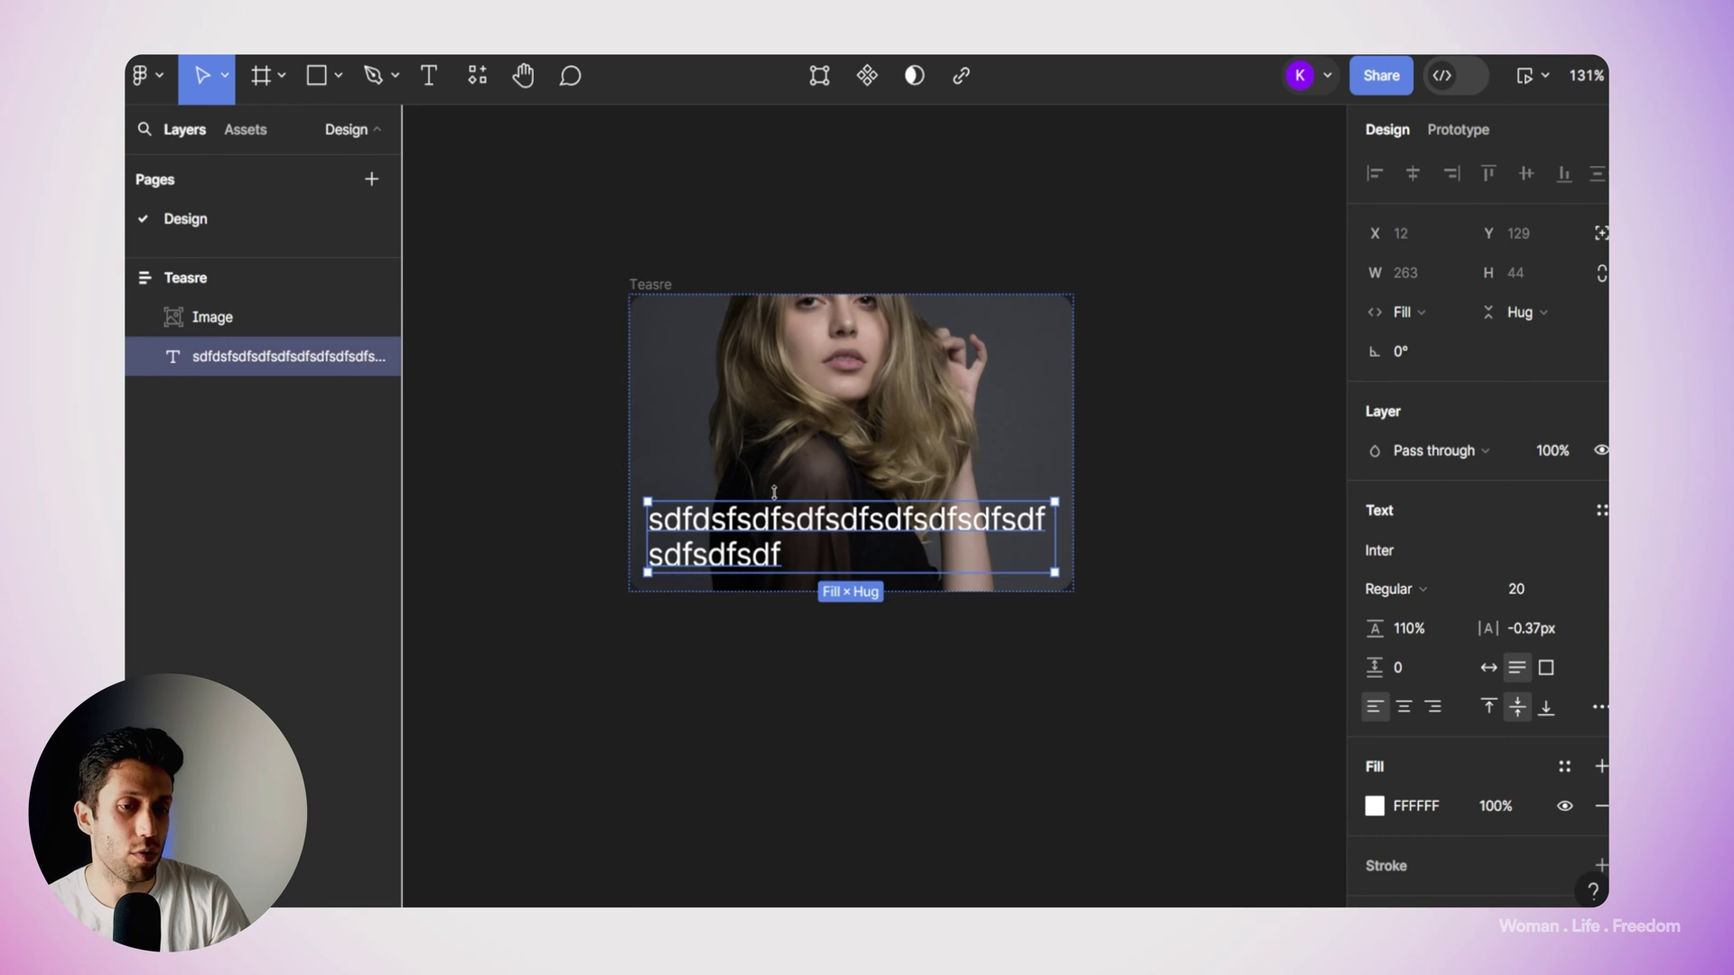
key("Return")
type("Hedline")
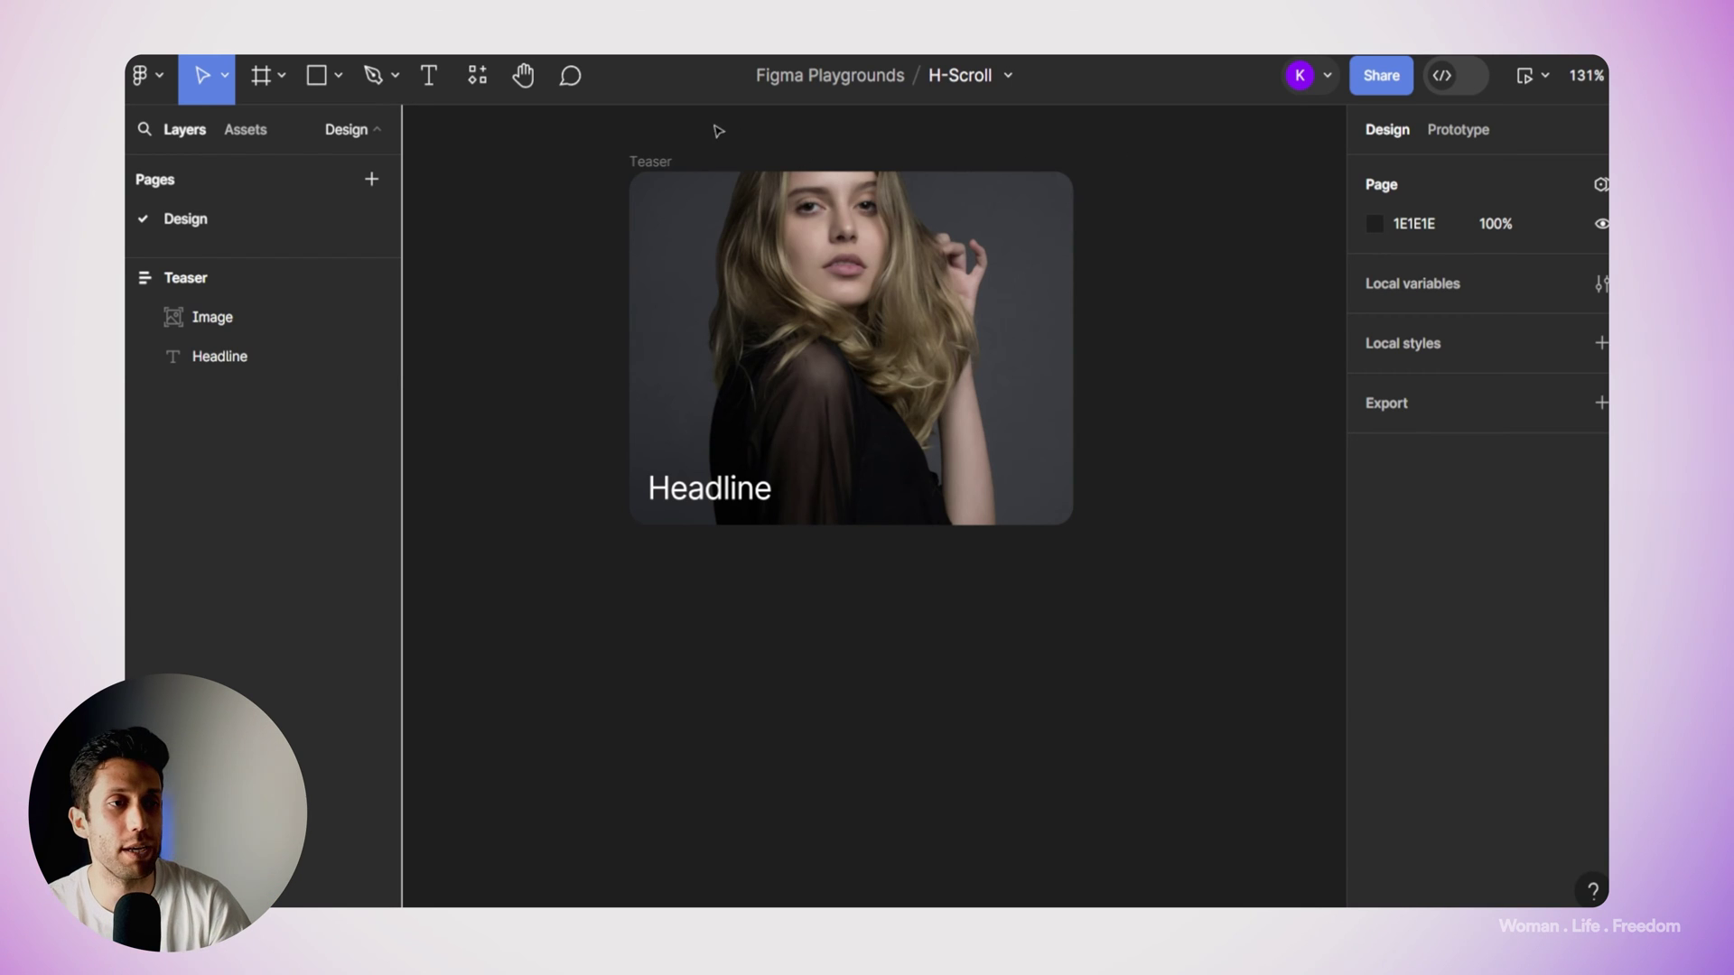
Duplicate the Teaser frame and place the copy directly below the original.
left_click(657, 163)
left_click_drag(657, 163, 605, 596)
scroll(1158, 328, "down", 5)
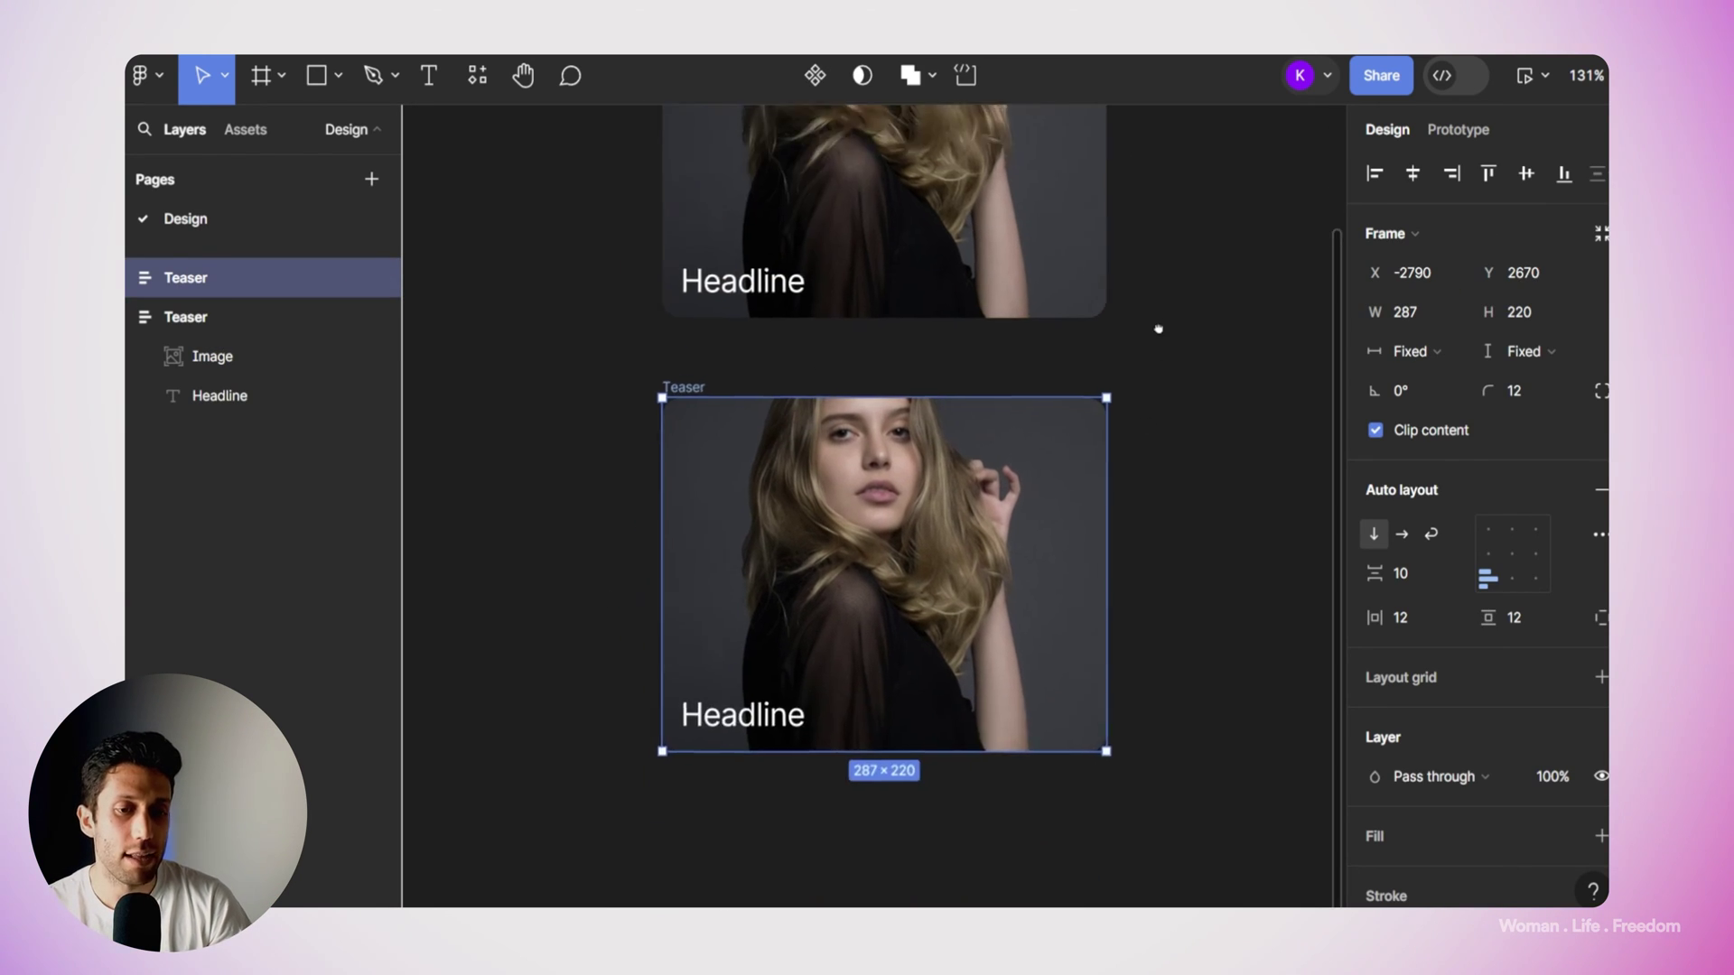
Turn off absolute position for the Image in the lower Teaser so it joins the auto layout.
left_click(1045, 484)
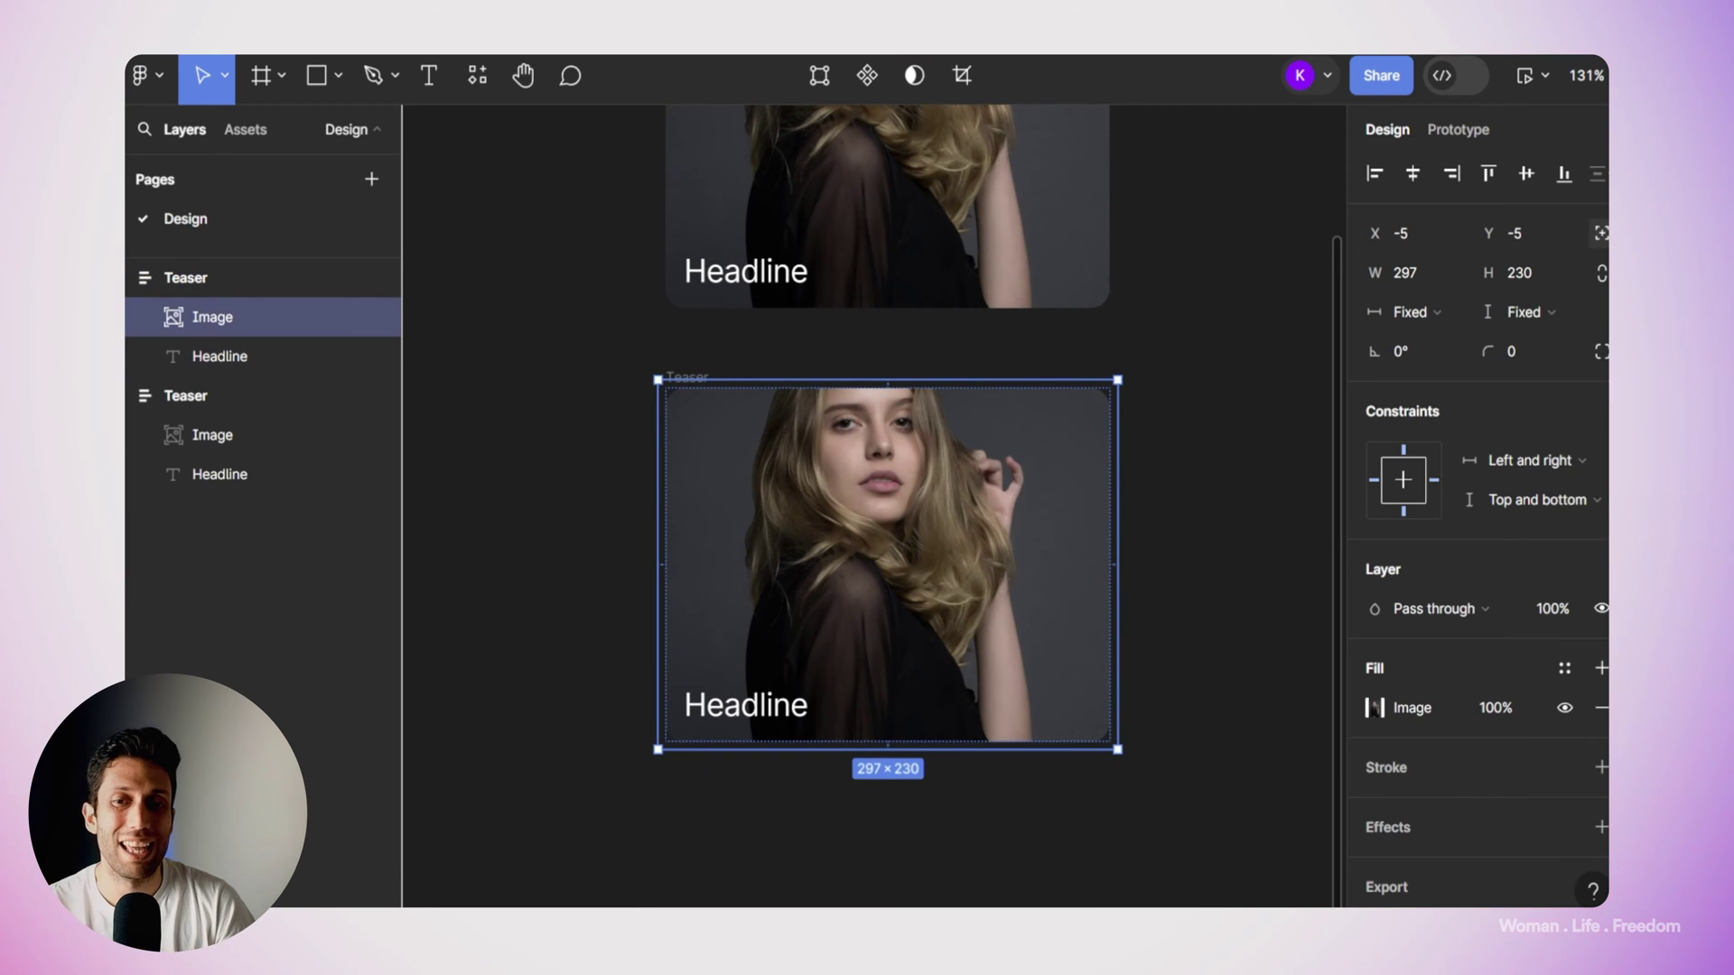
left_click(1601, 234)
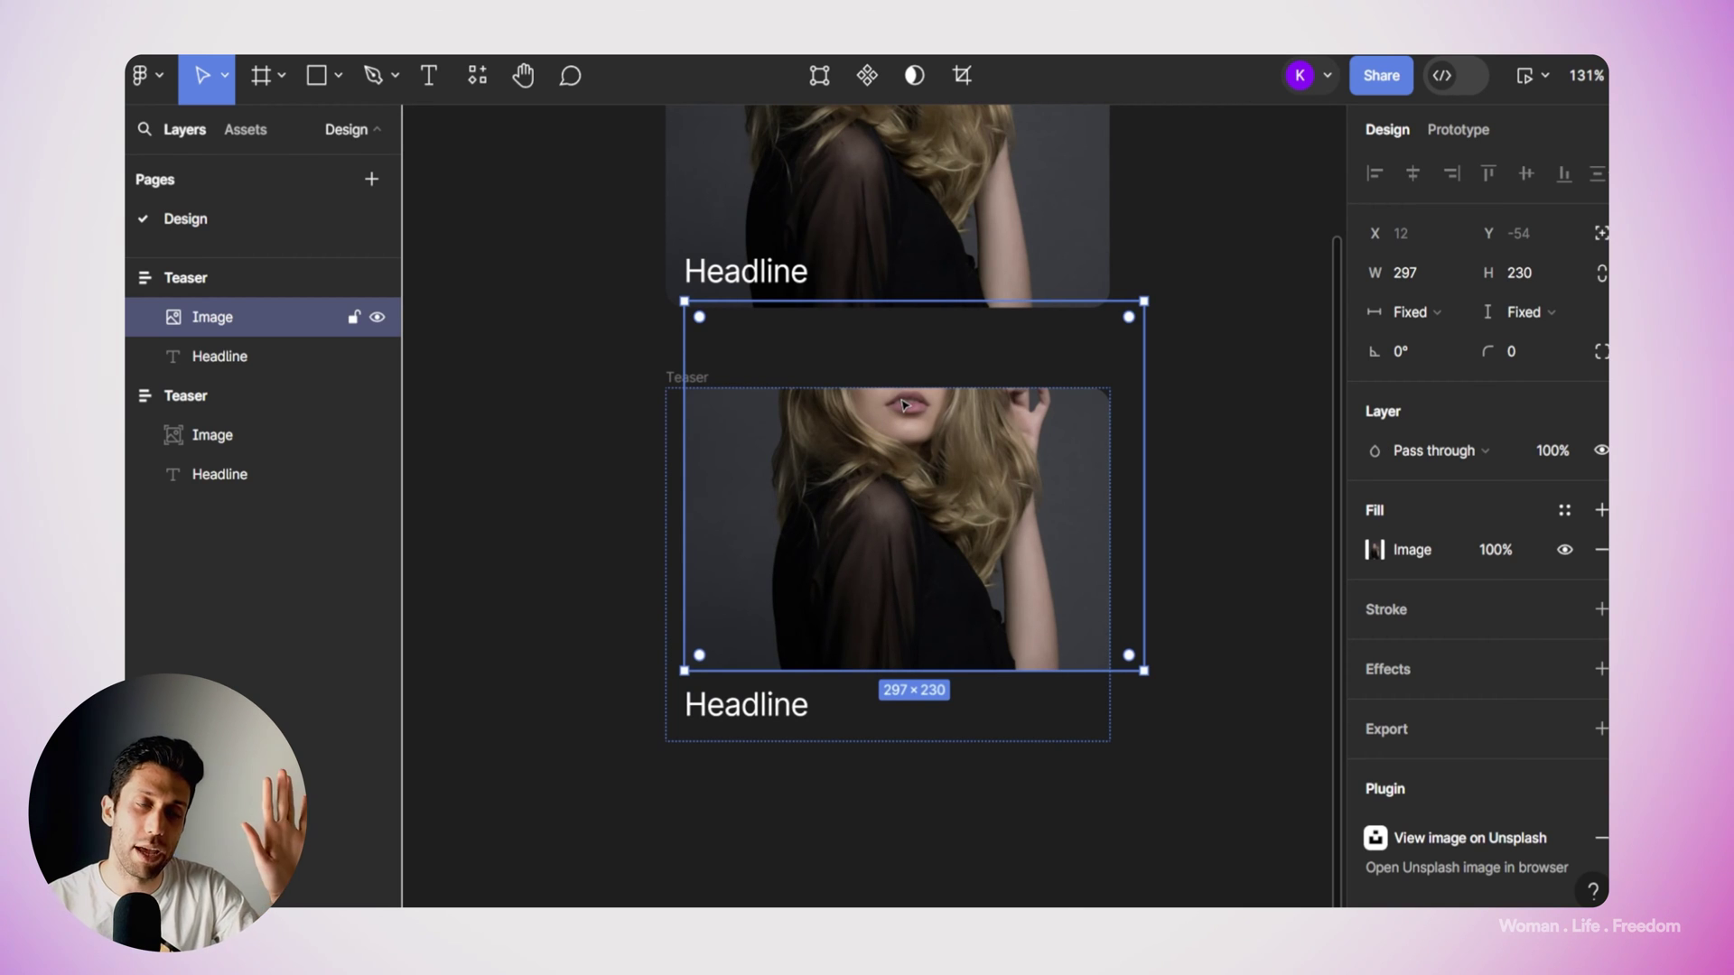
key("Escape")
left_click(755, 487)
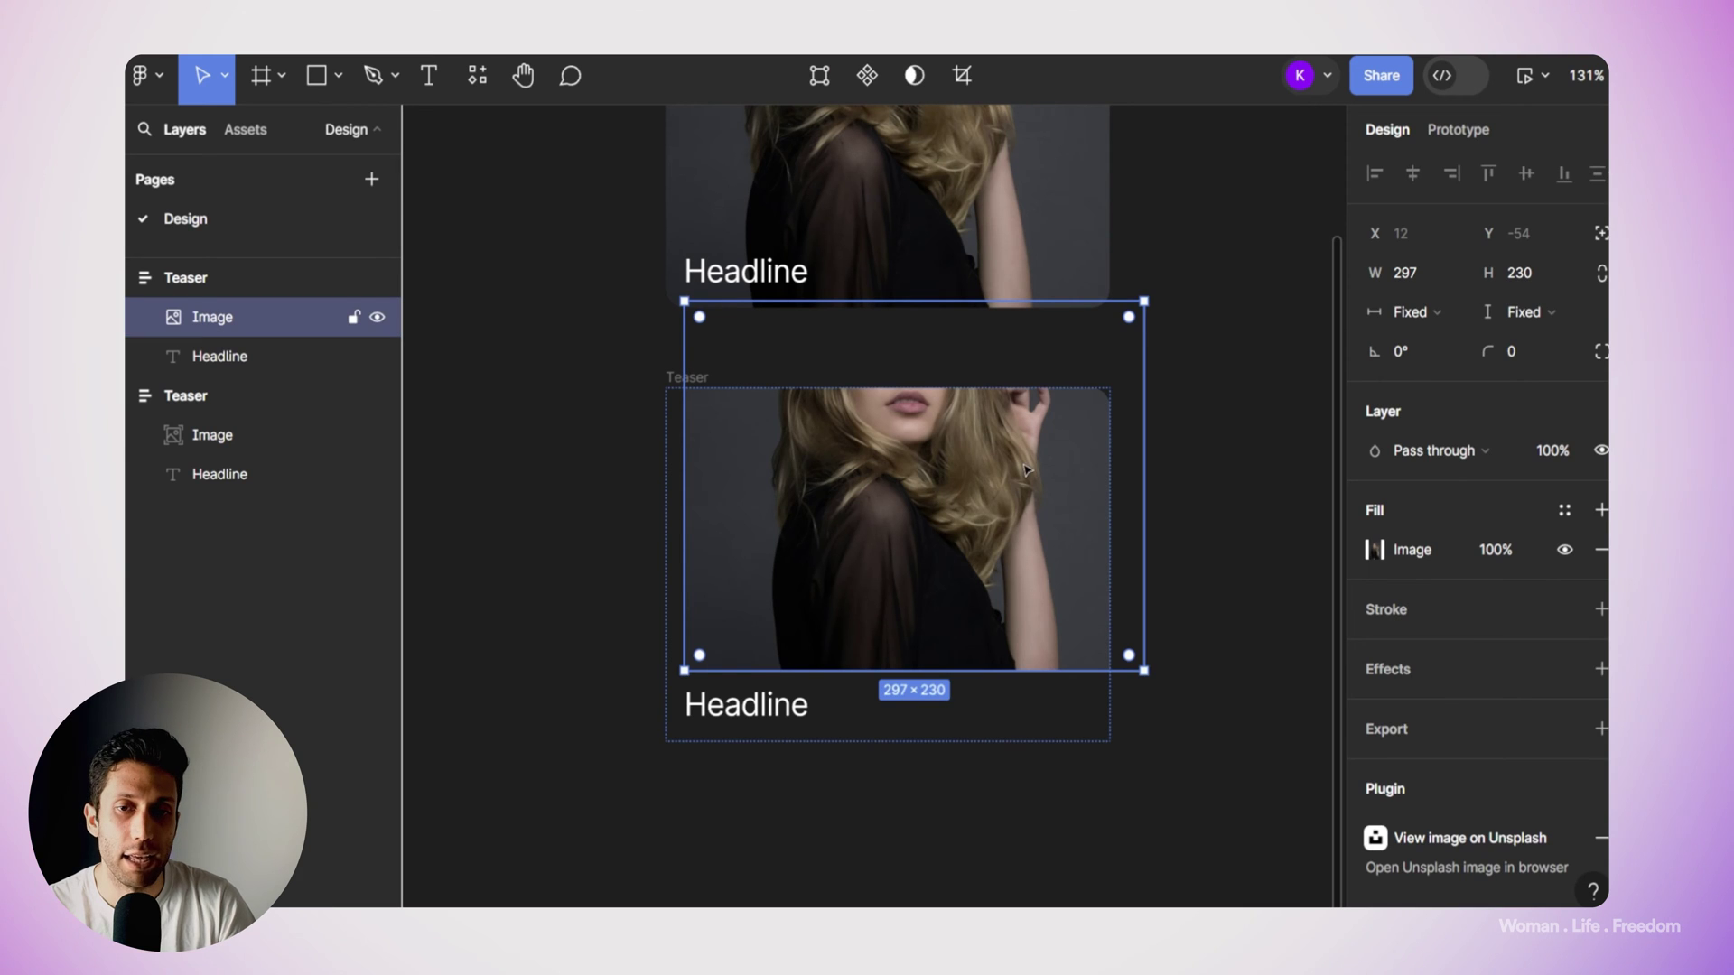
Set both the width and height of the lower Teaser's Image to Fill.
left_click(1447, 316)
left_click(1450, 341)
left_click(1526, 312)
left_click(1504, 338)
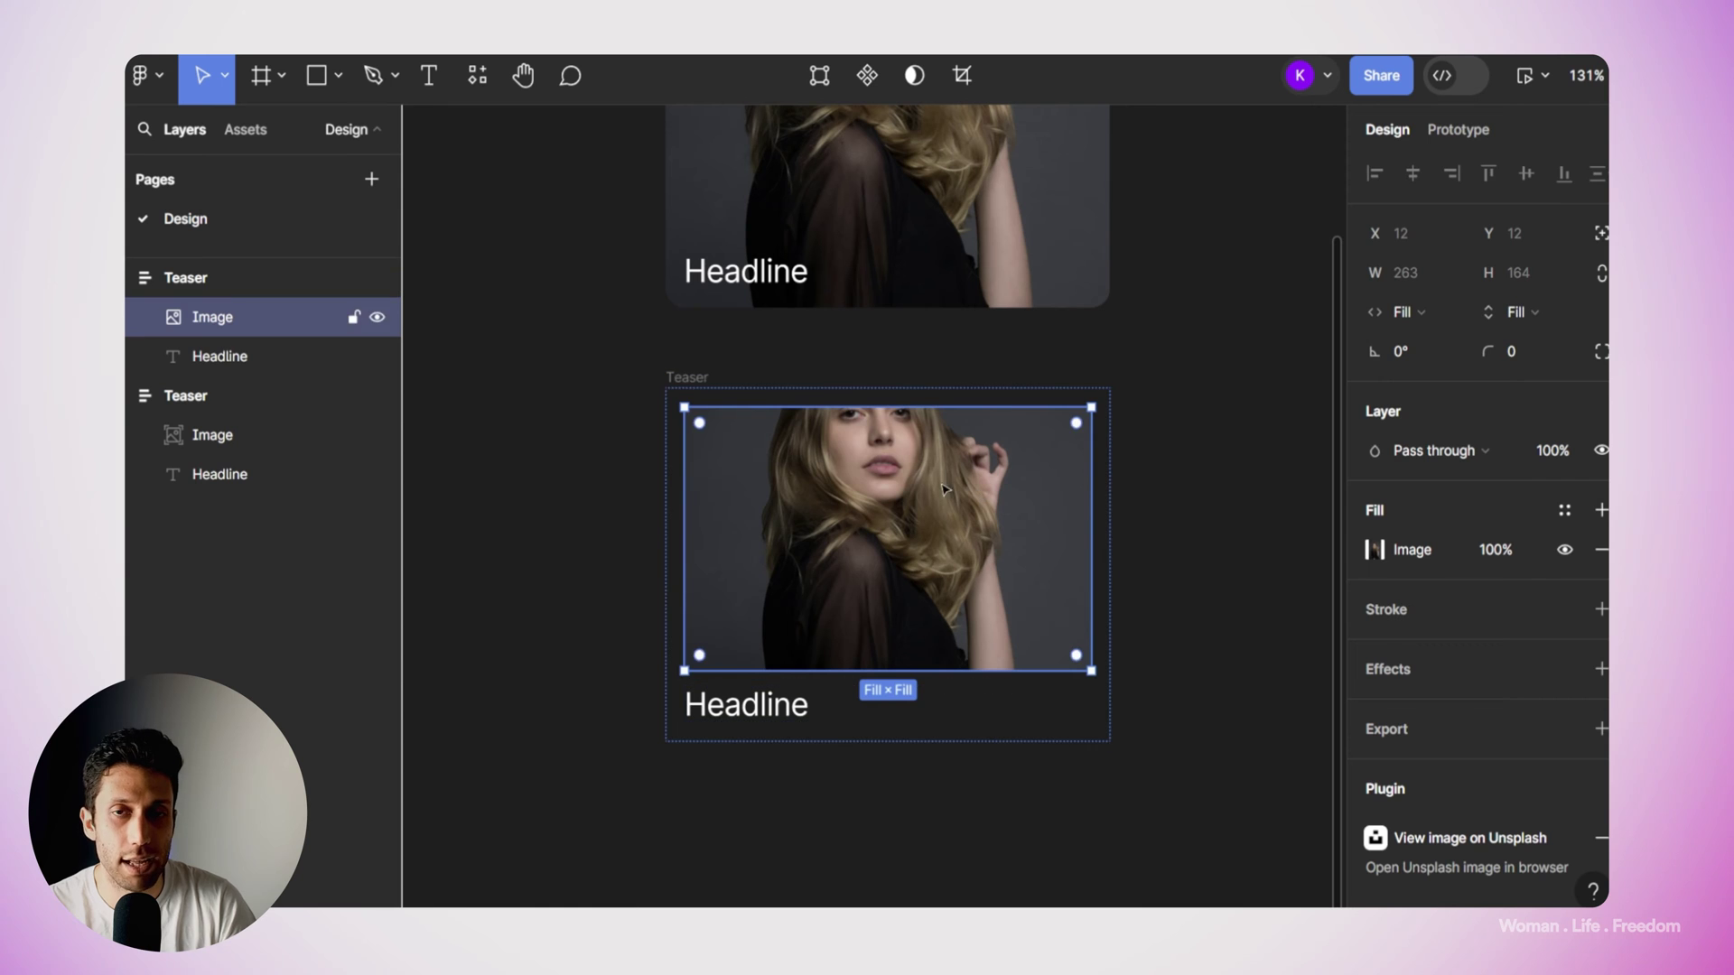
left_click(623, 375)
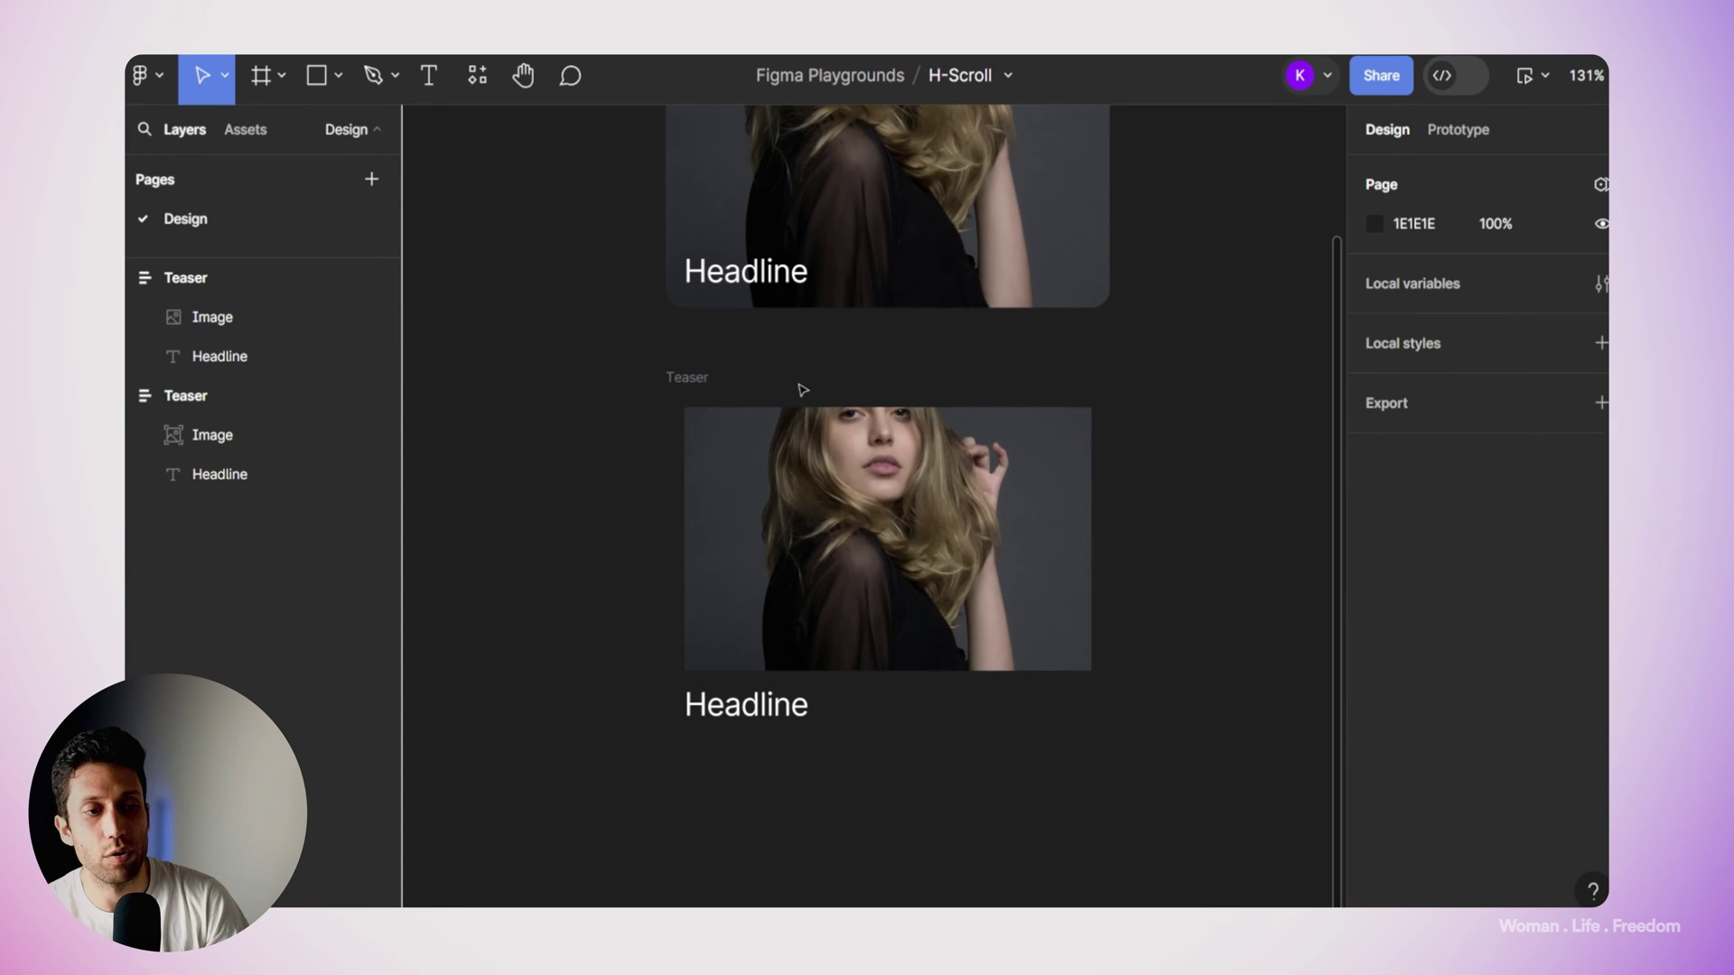
Switch the lower Teaser's auto layout to horizontal direction and align its content to the left centre.
left_click(701, 381)
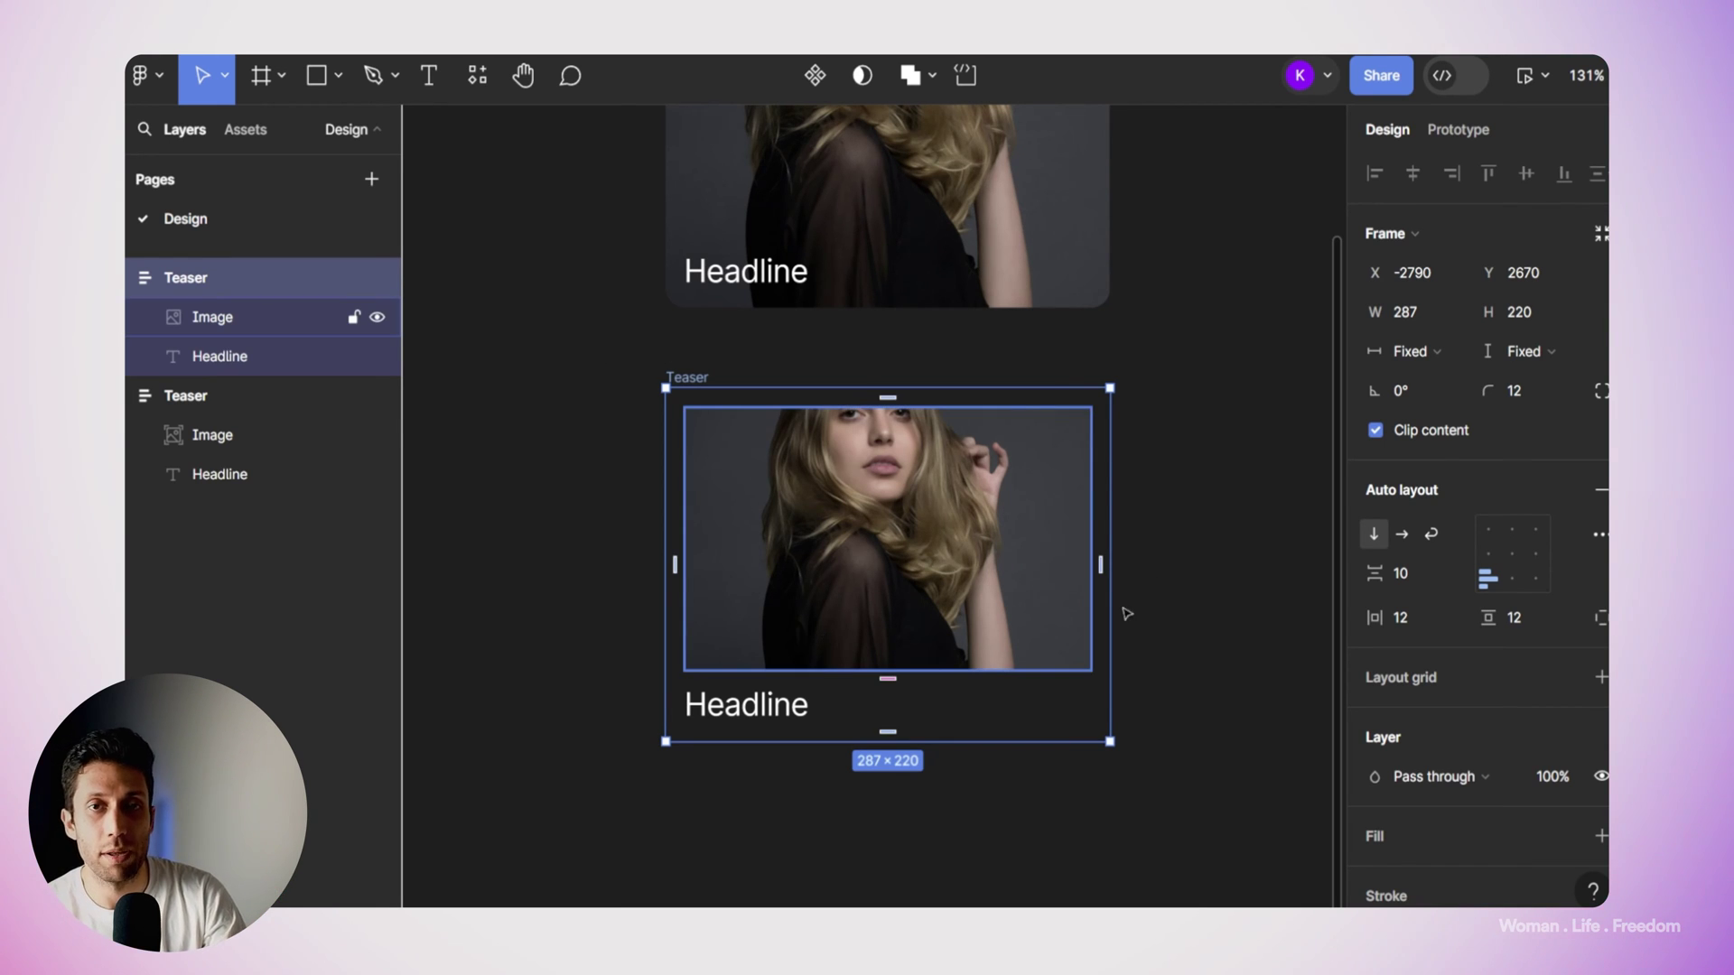
left_click(1401, 535)
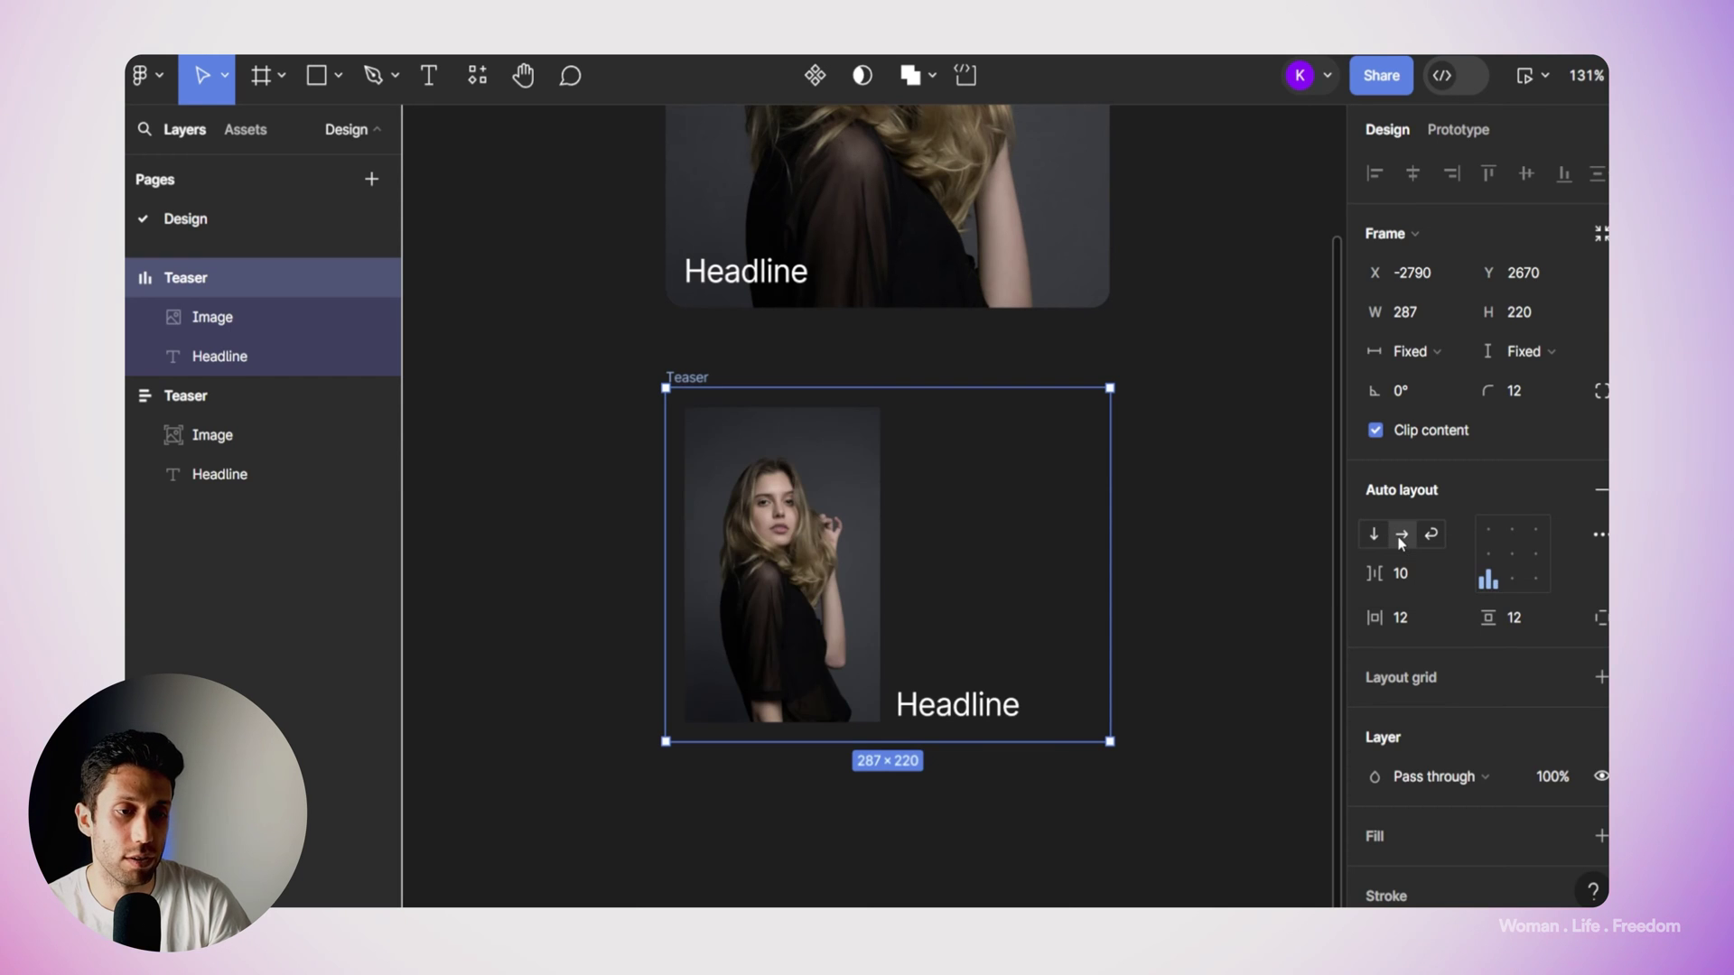
left_click(1489, 558)
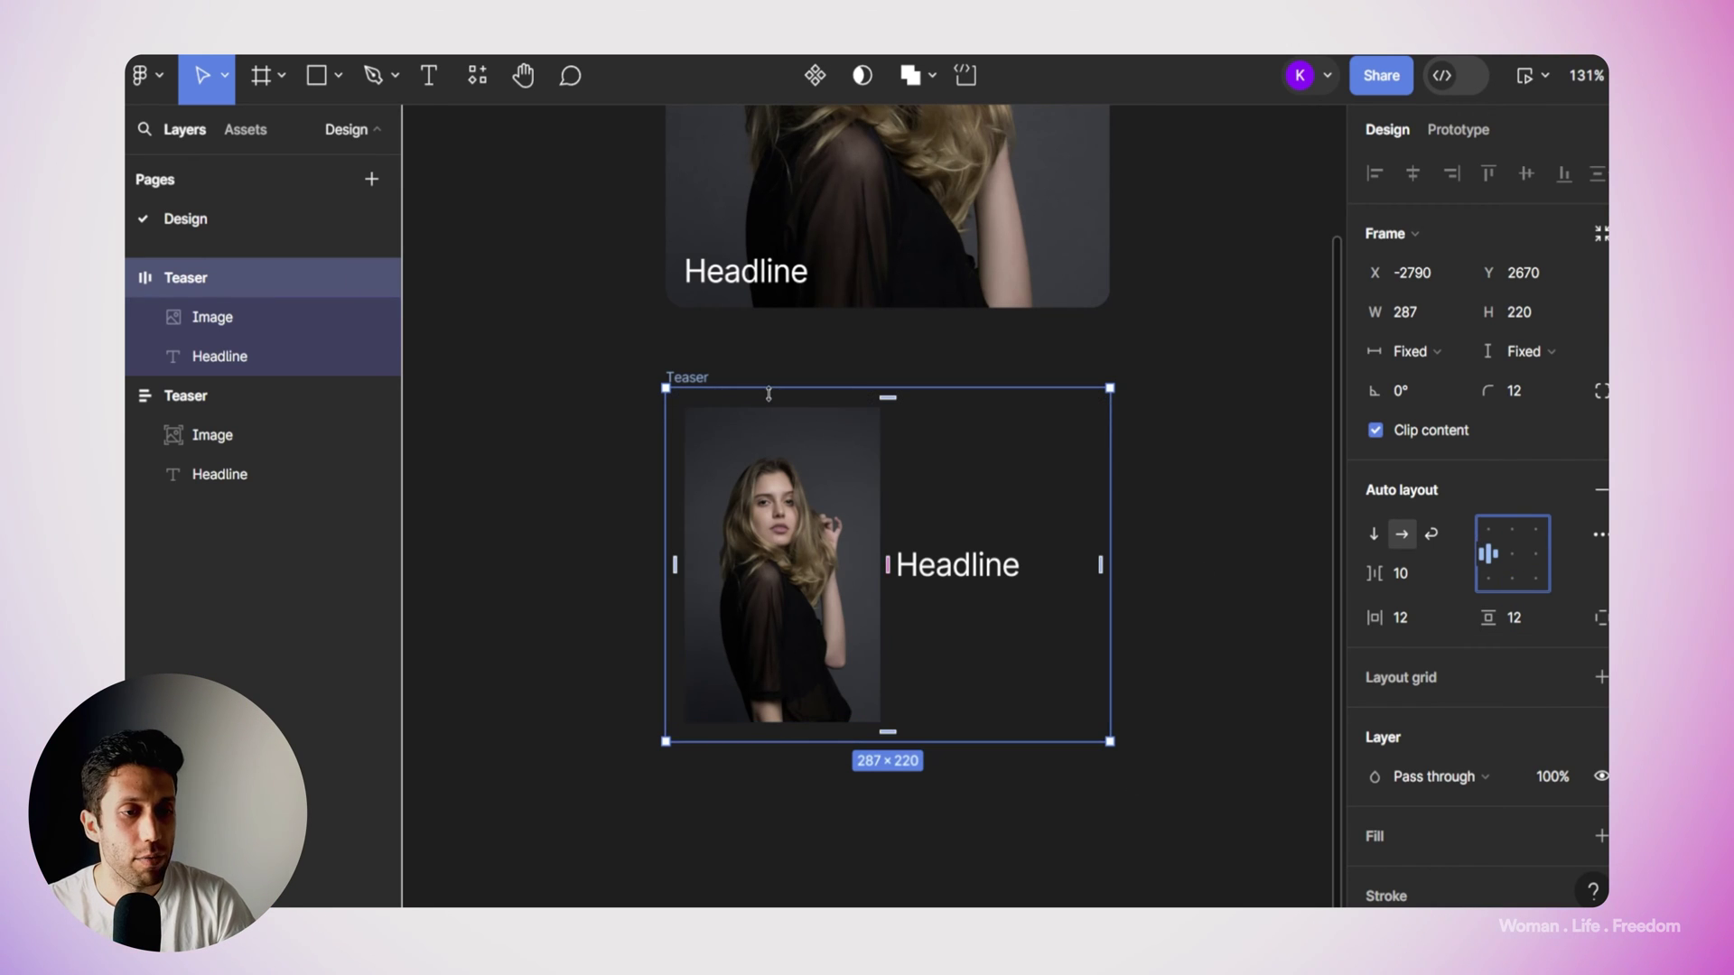
Shorten the lower Teaser frame to about 115 high and set its horizontal and vertical padding to 8.
left_click_drag(768, 393, 758, 556)
left_click(1430, 632)
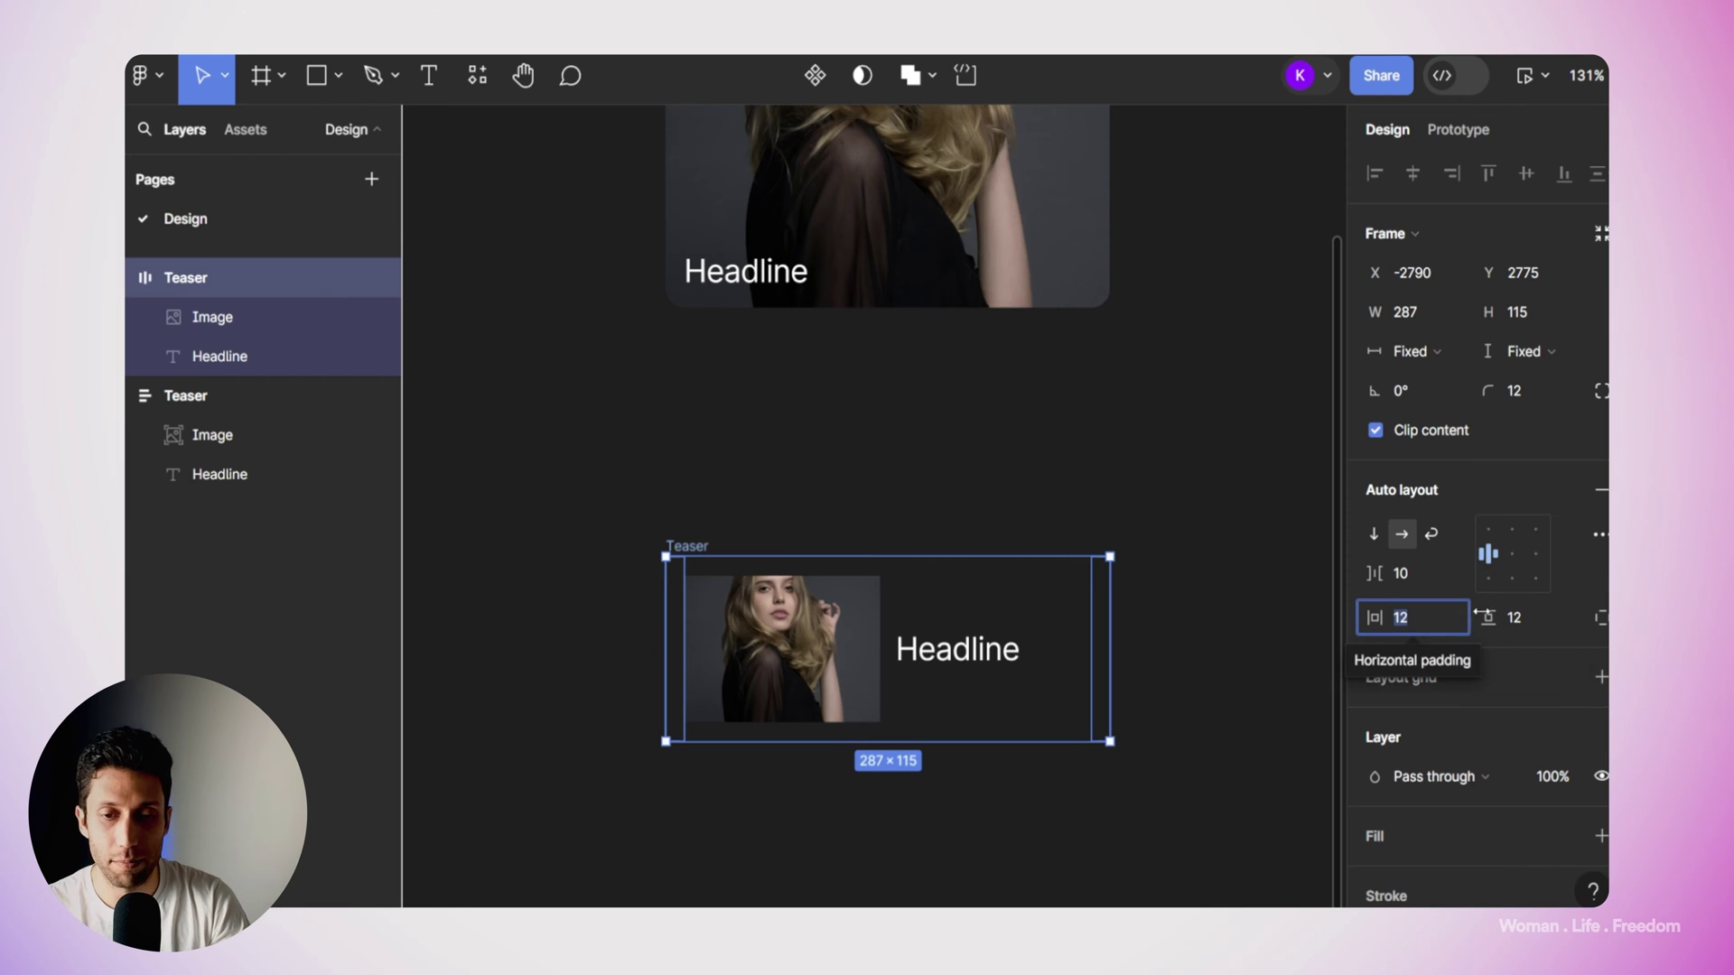
type("8")
left_click(1521, 617)
type("8")
key("Return")
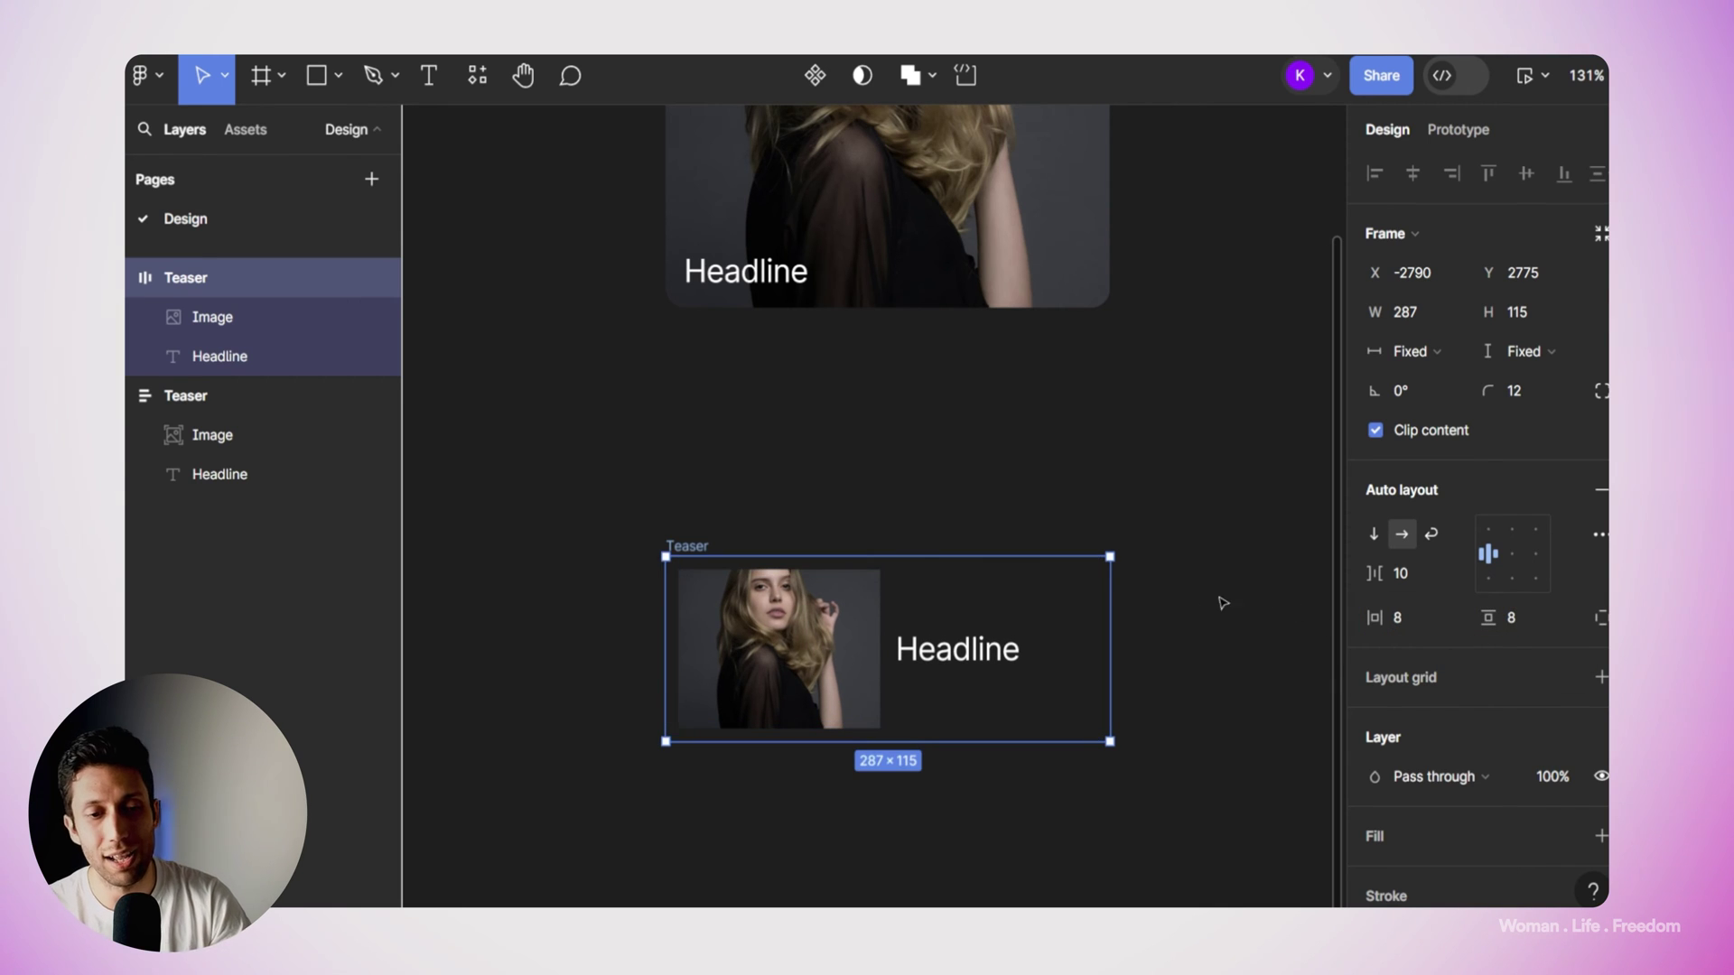
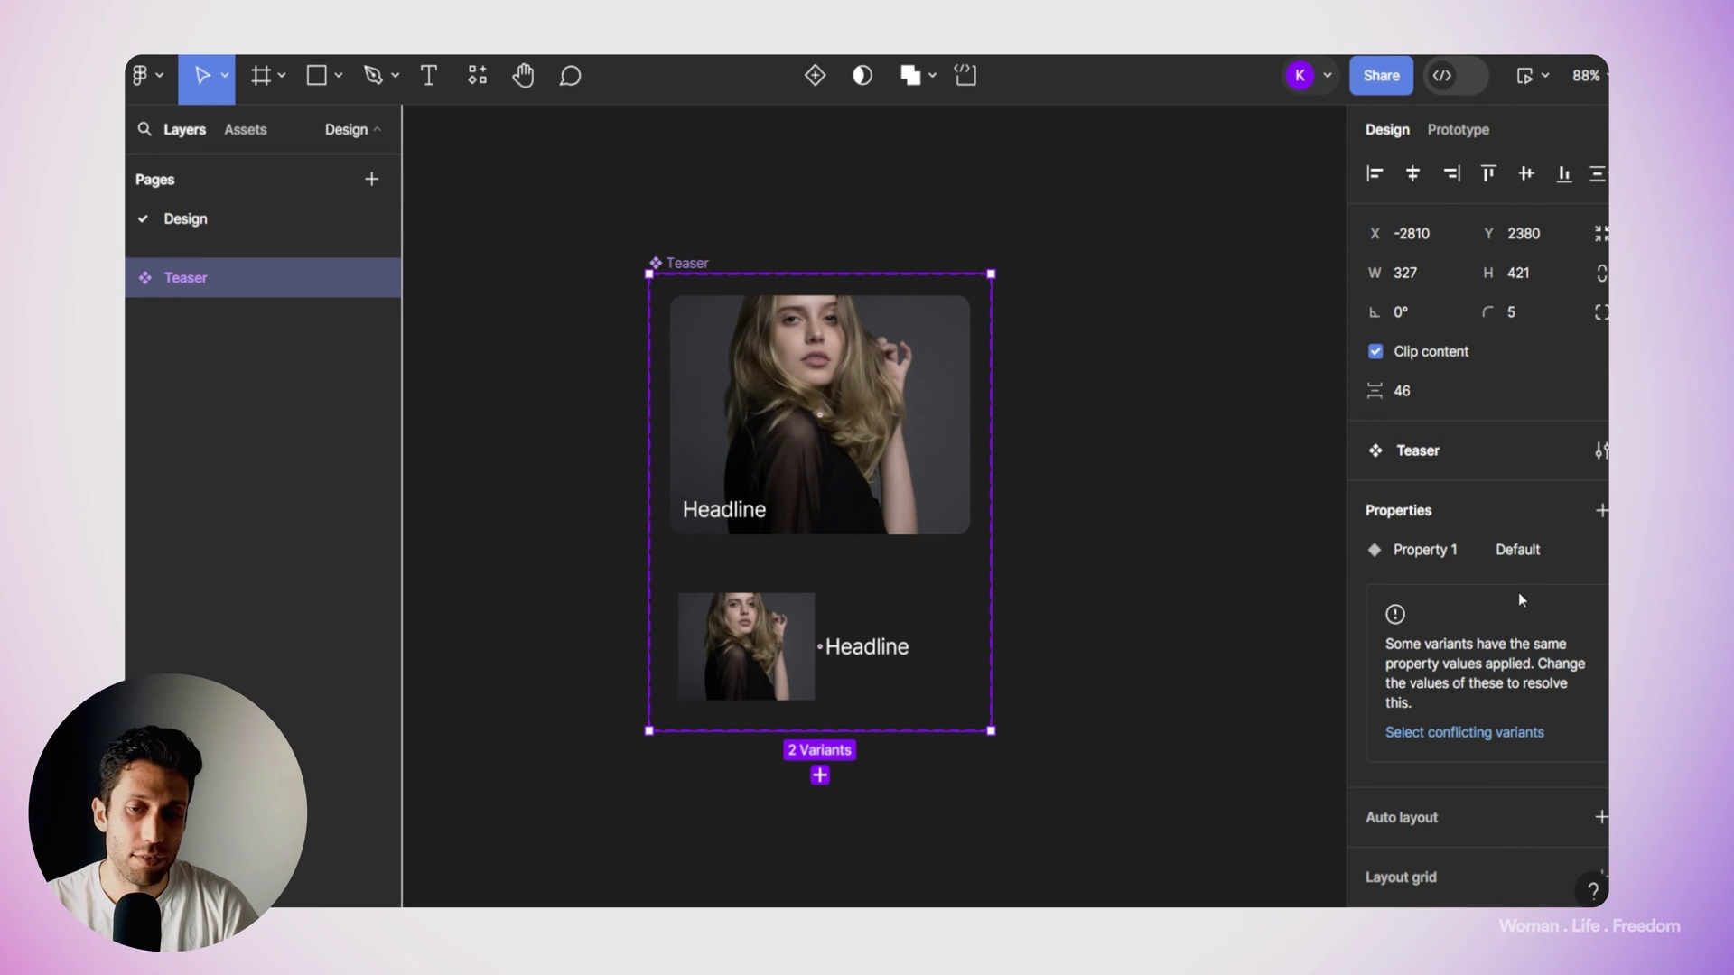
Rename the Teaser component set's property to Variant.
scroll(1519, 593, "down", 1)
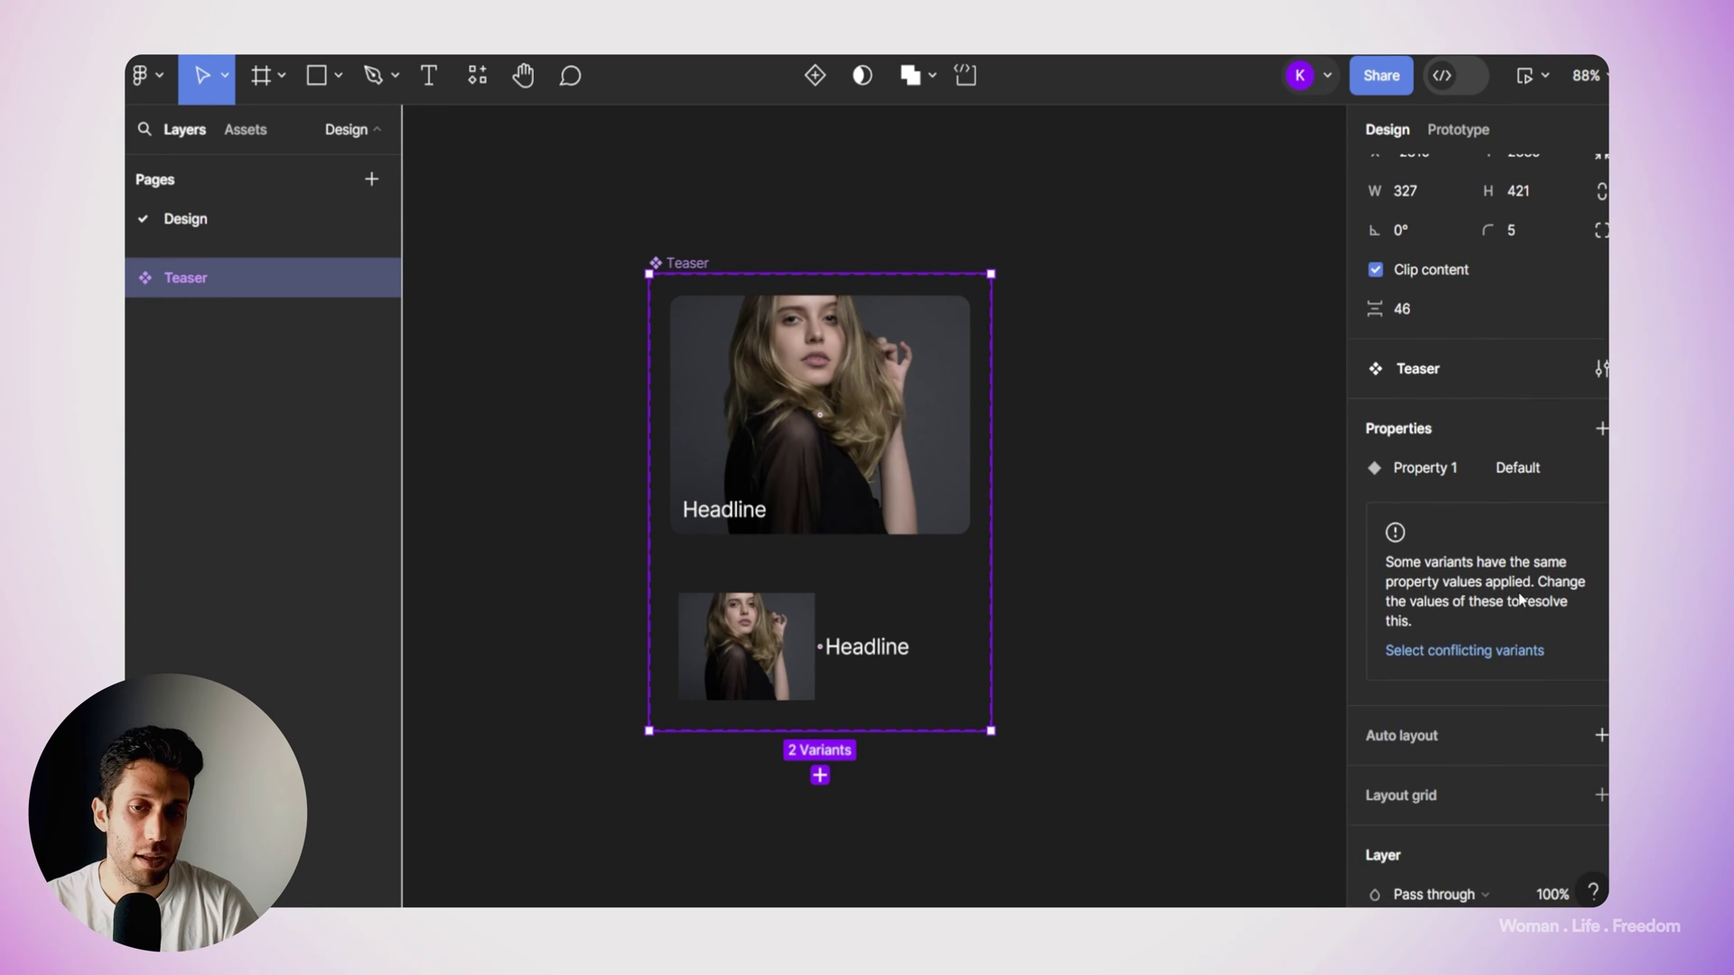
double_click(1425, 469)
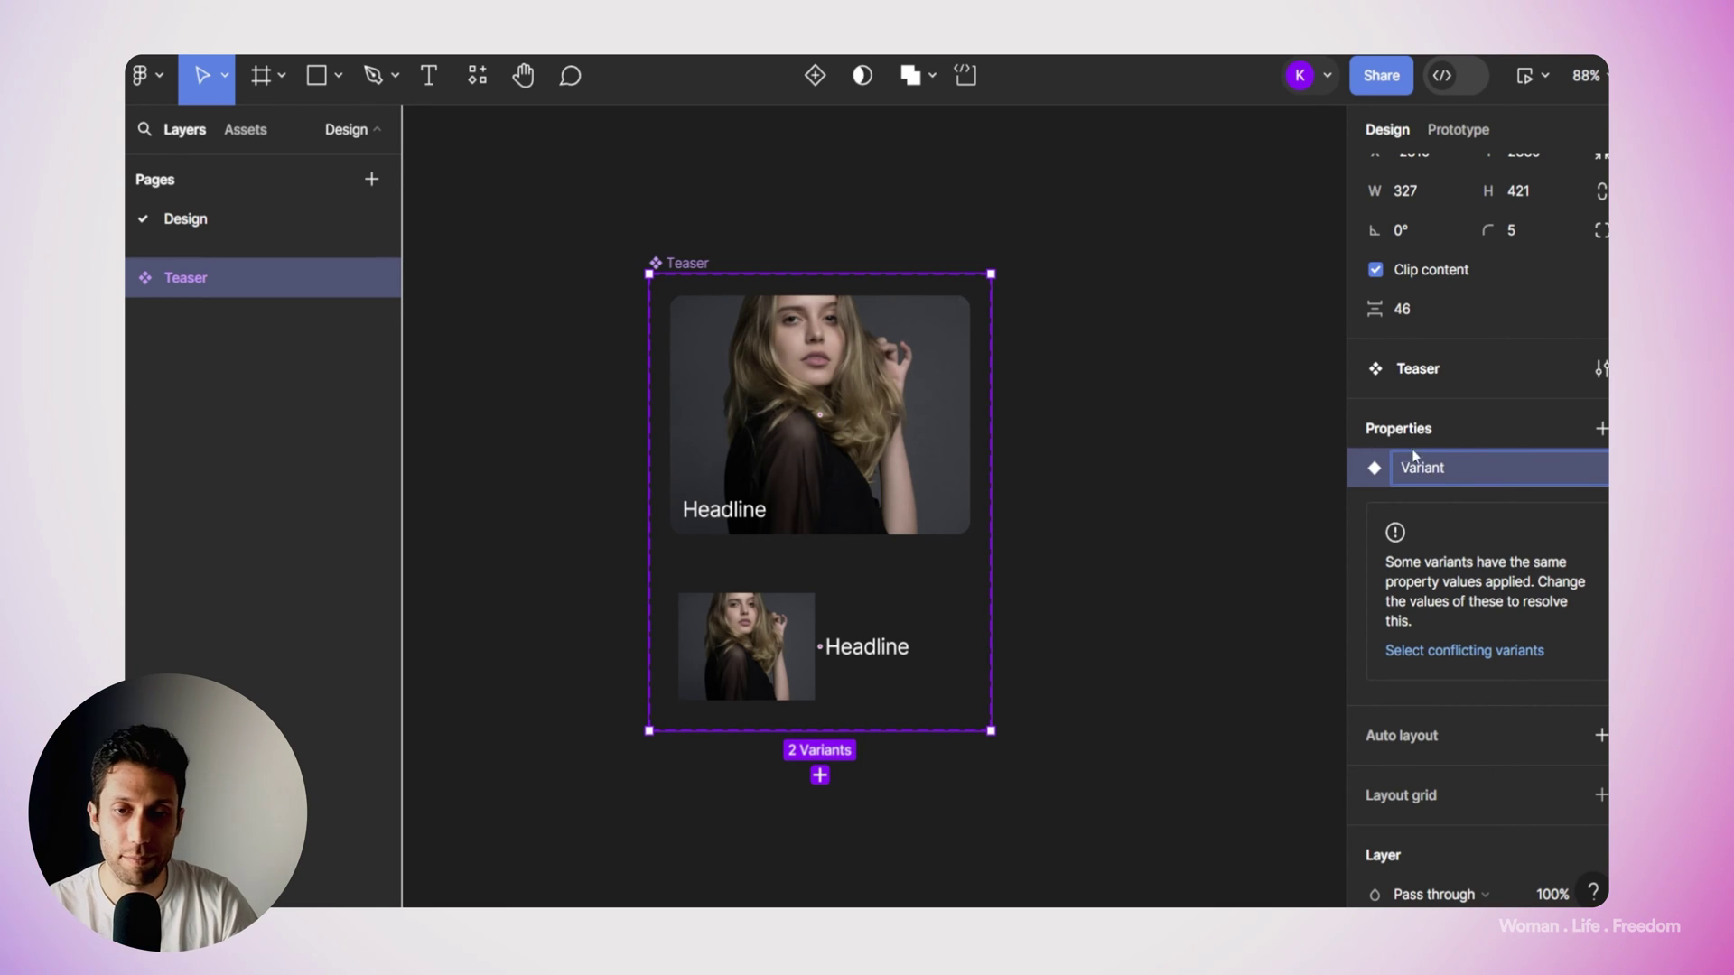
key("Return")
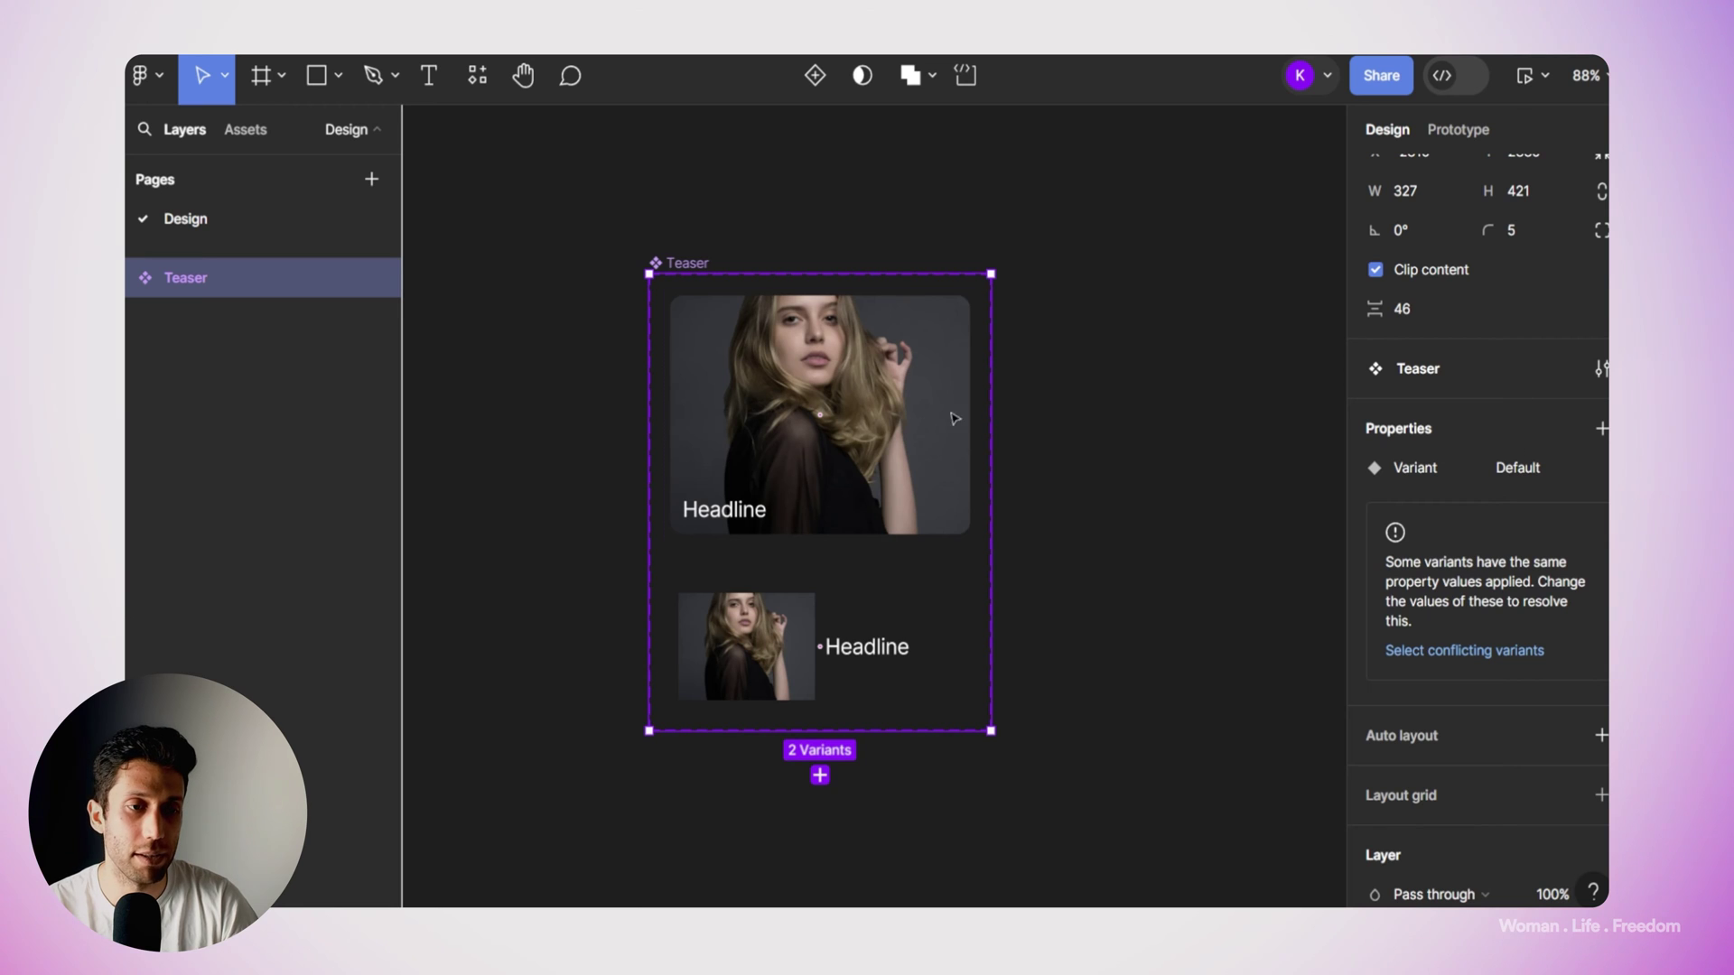
Set the Variant value of the large image teaser to Card and of the horizontal teaser to List.
left_click(883, 412)
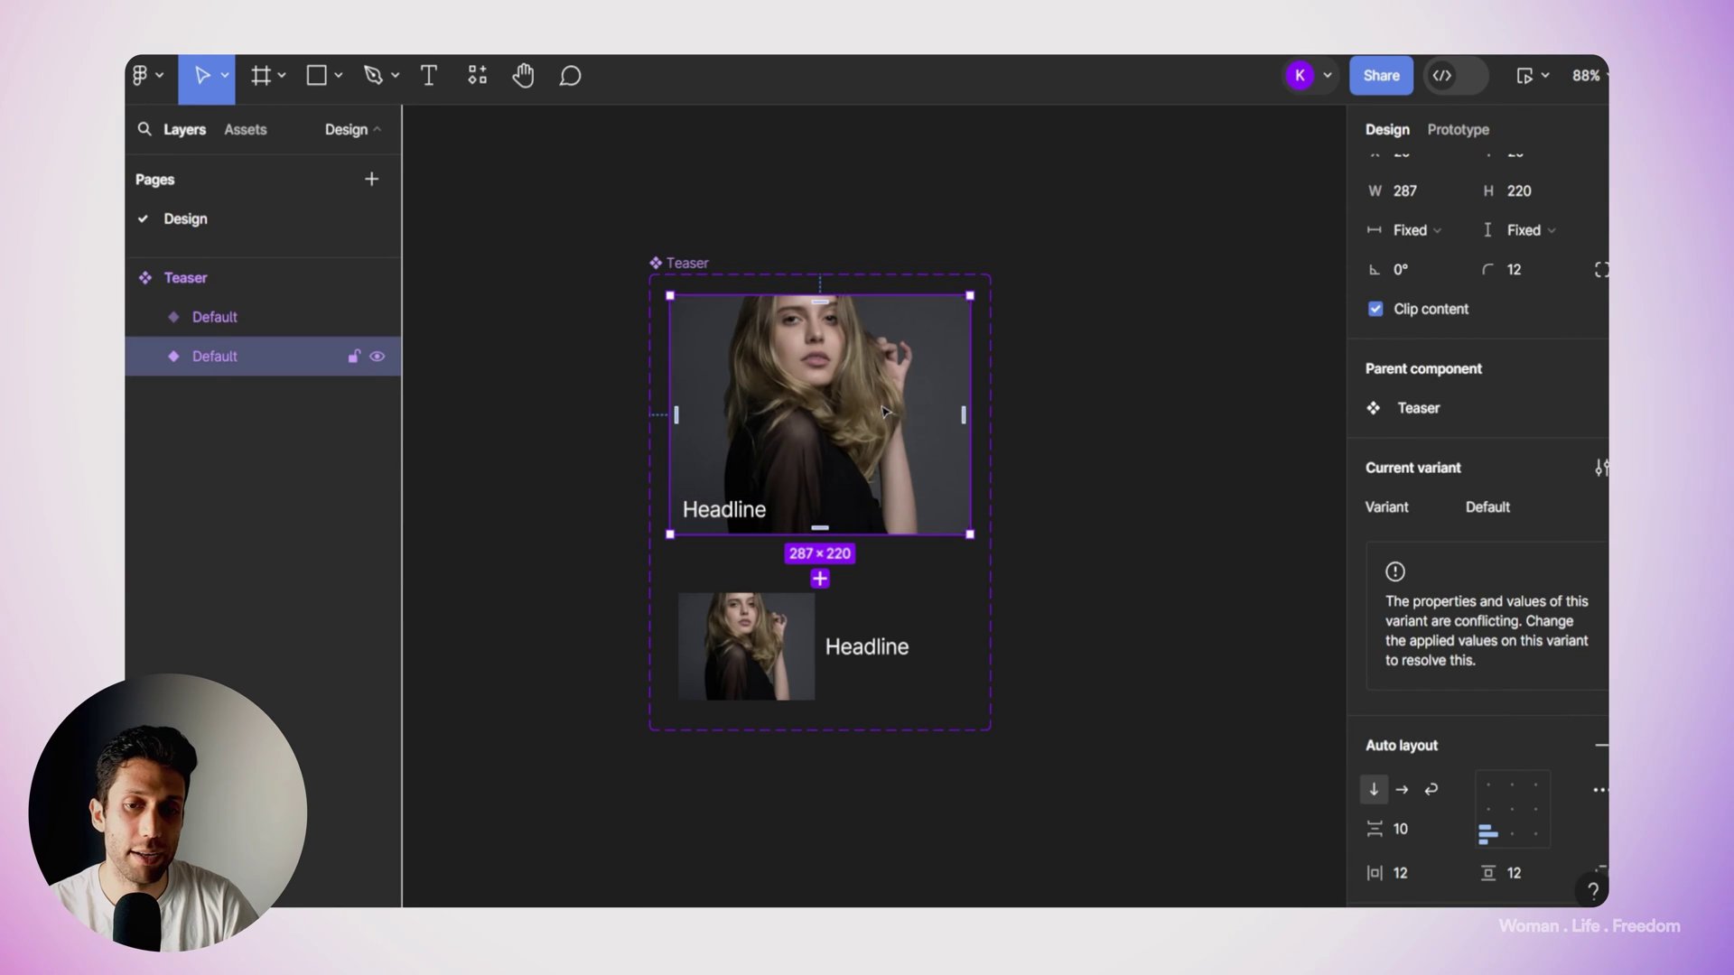
left_click(1502, 507)
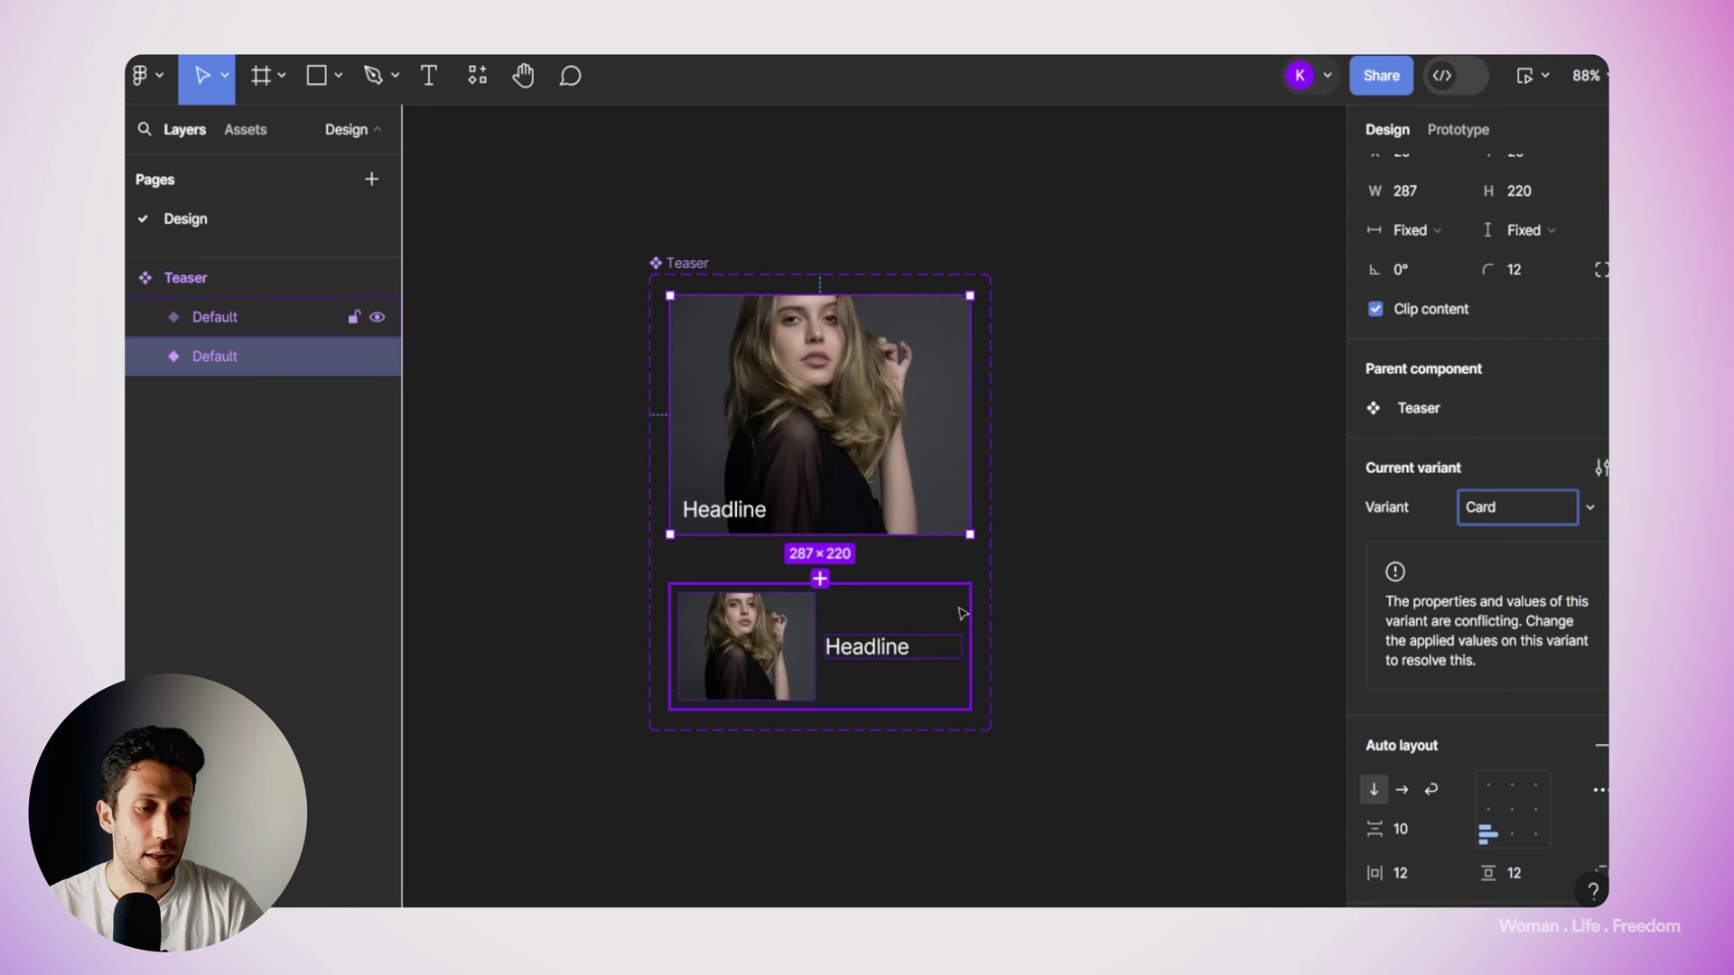
left_click(963, 614)
left_click(1523, 508)
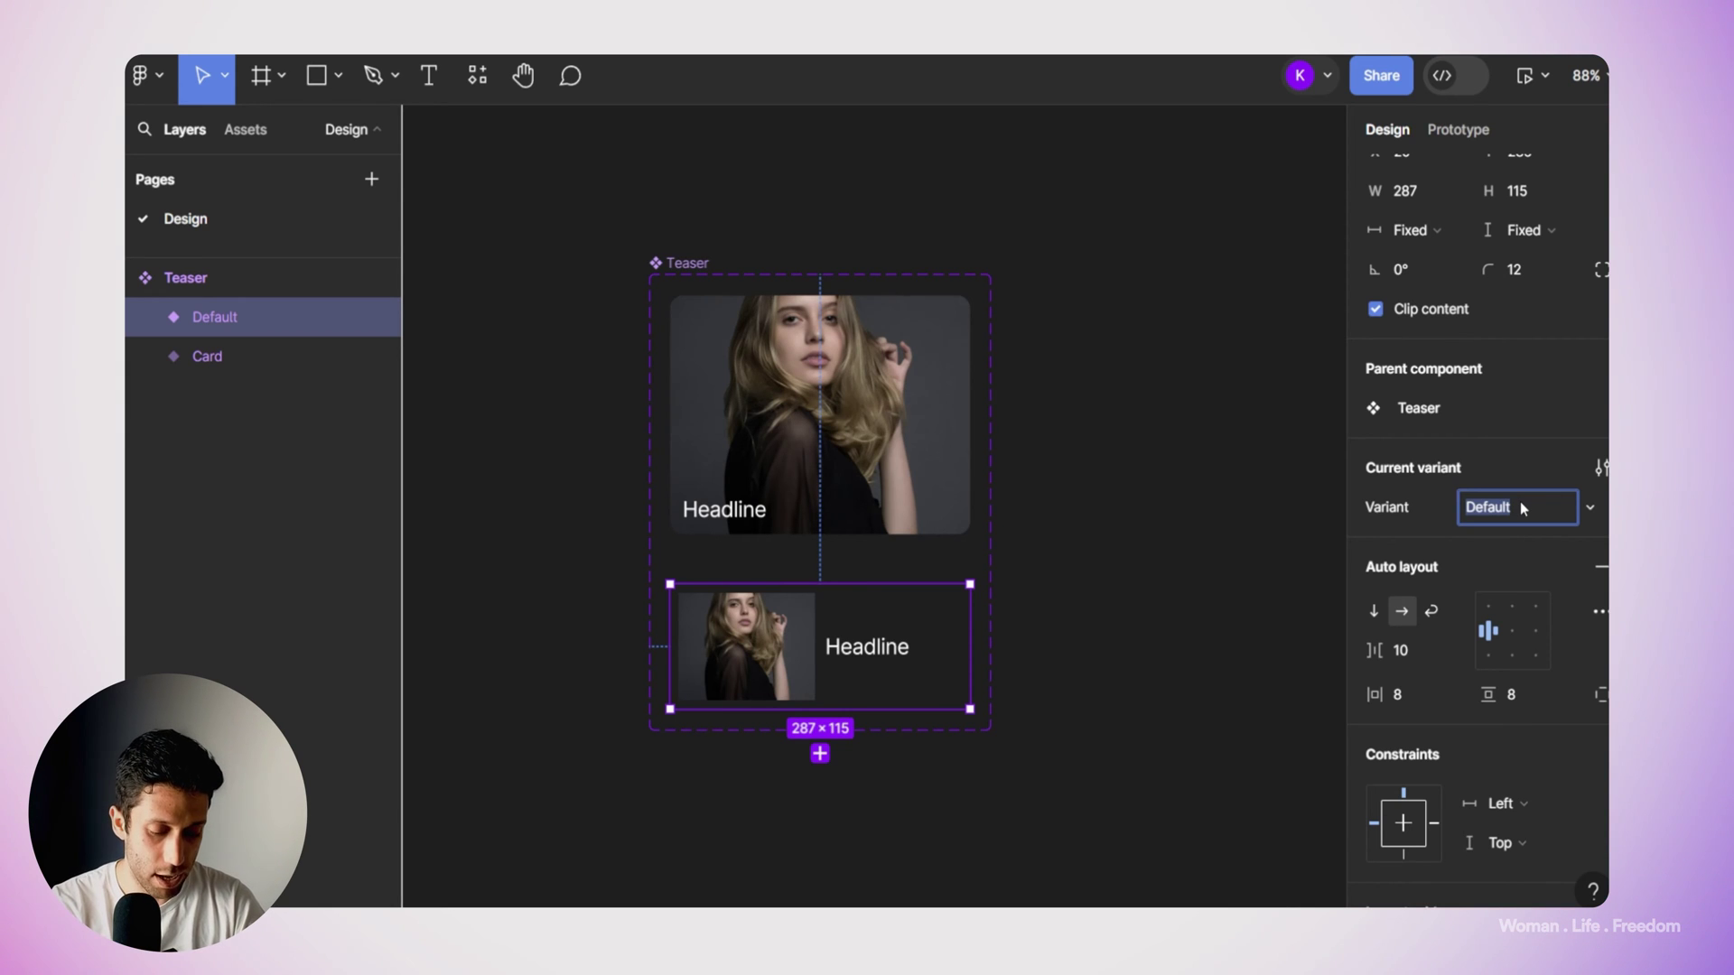
type("List")
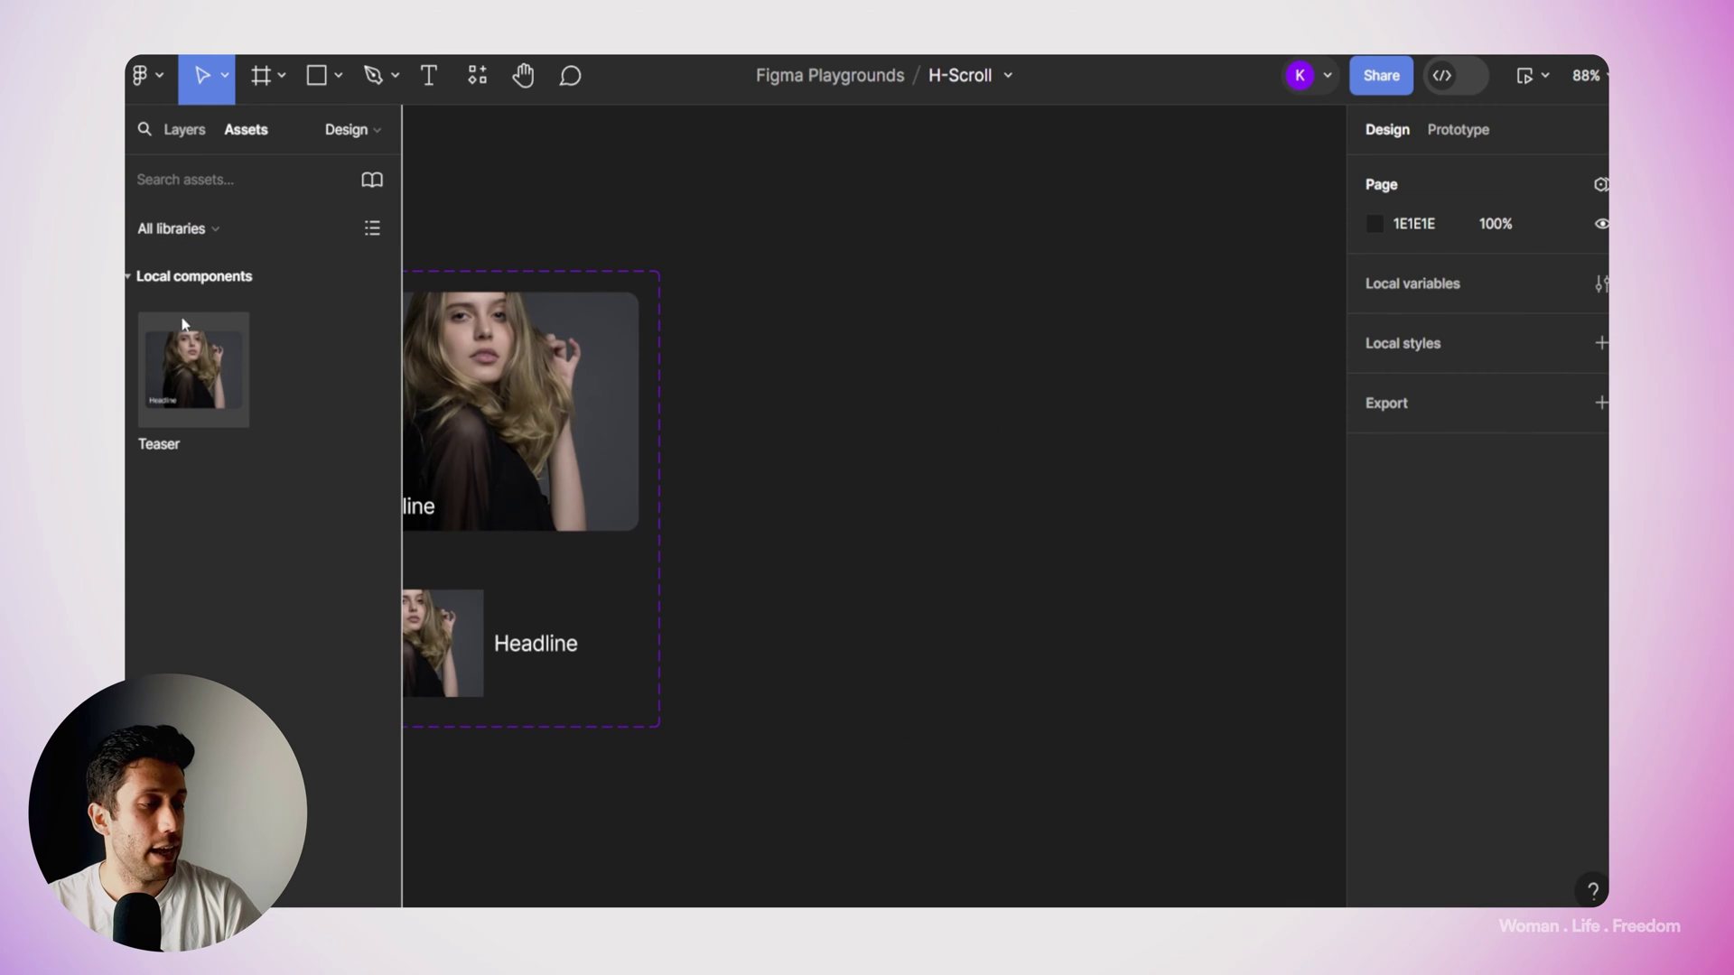
Place a Teaser instance beside the component set and switch its variant to List and back to Card.
mouse_move(189, 371)
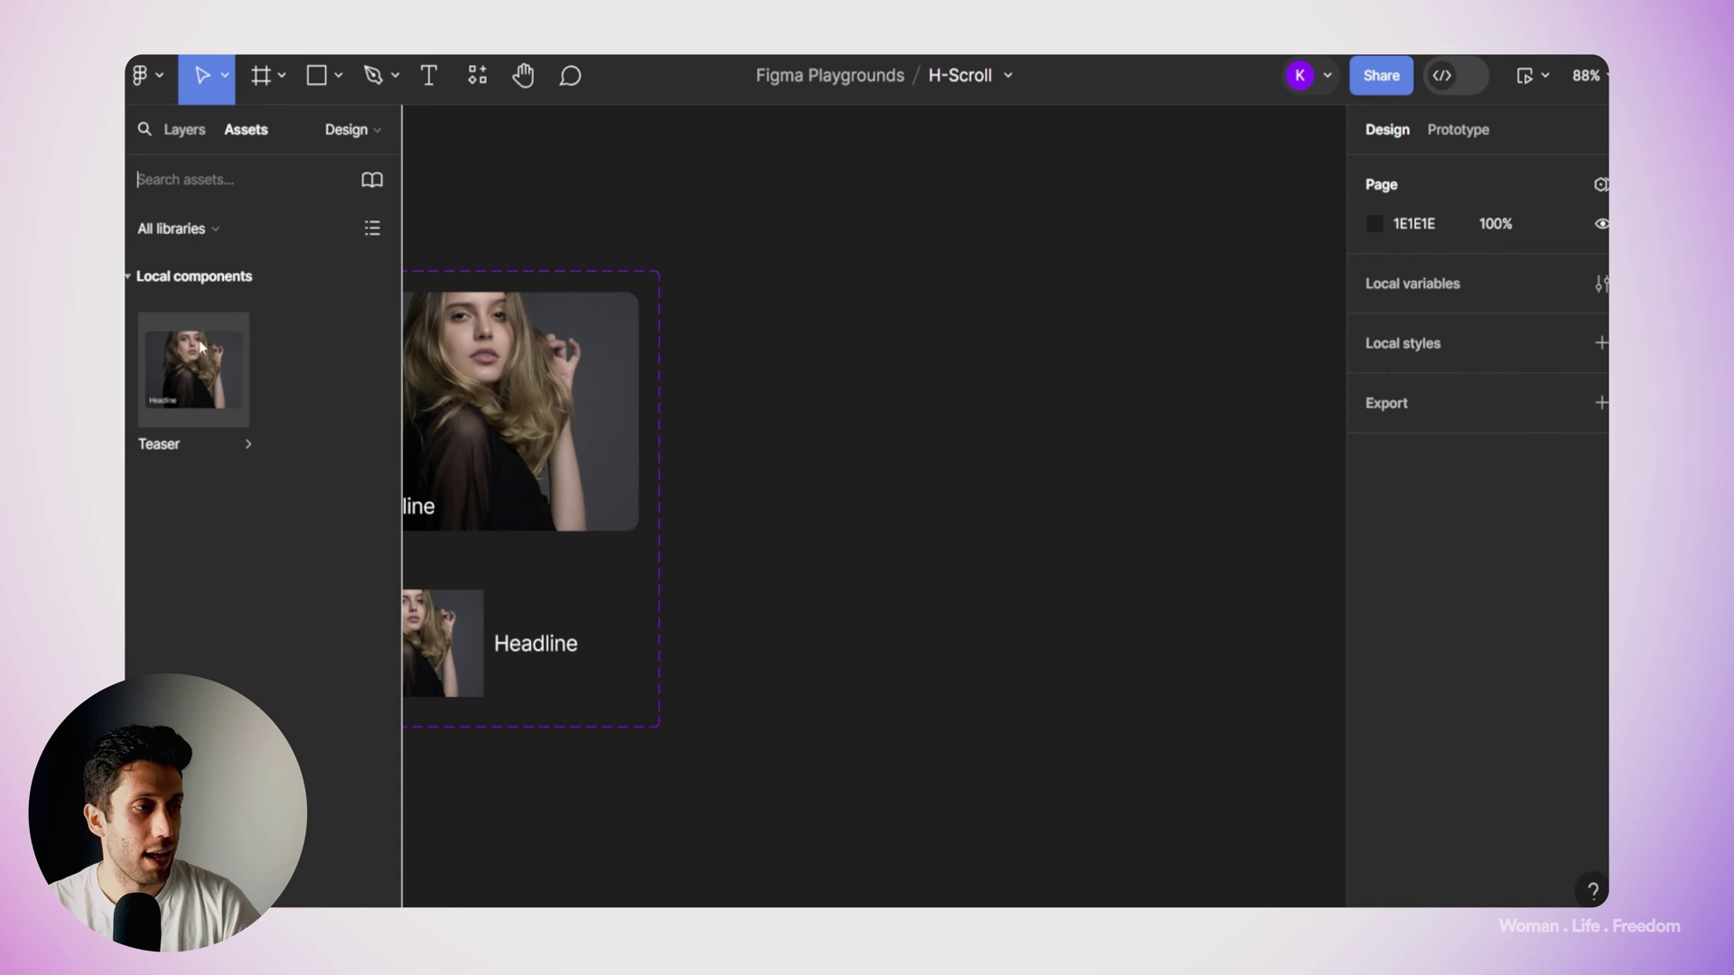
left_click_drag(186, 361, 1010, 420)
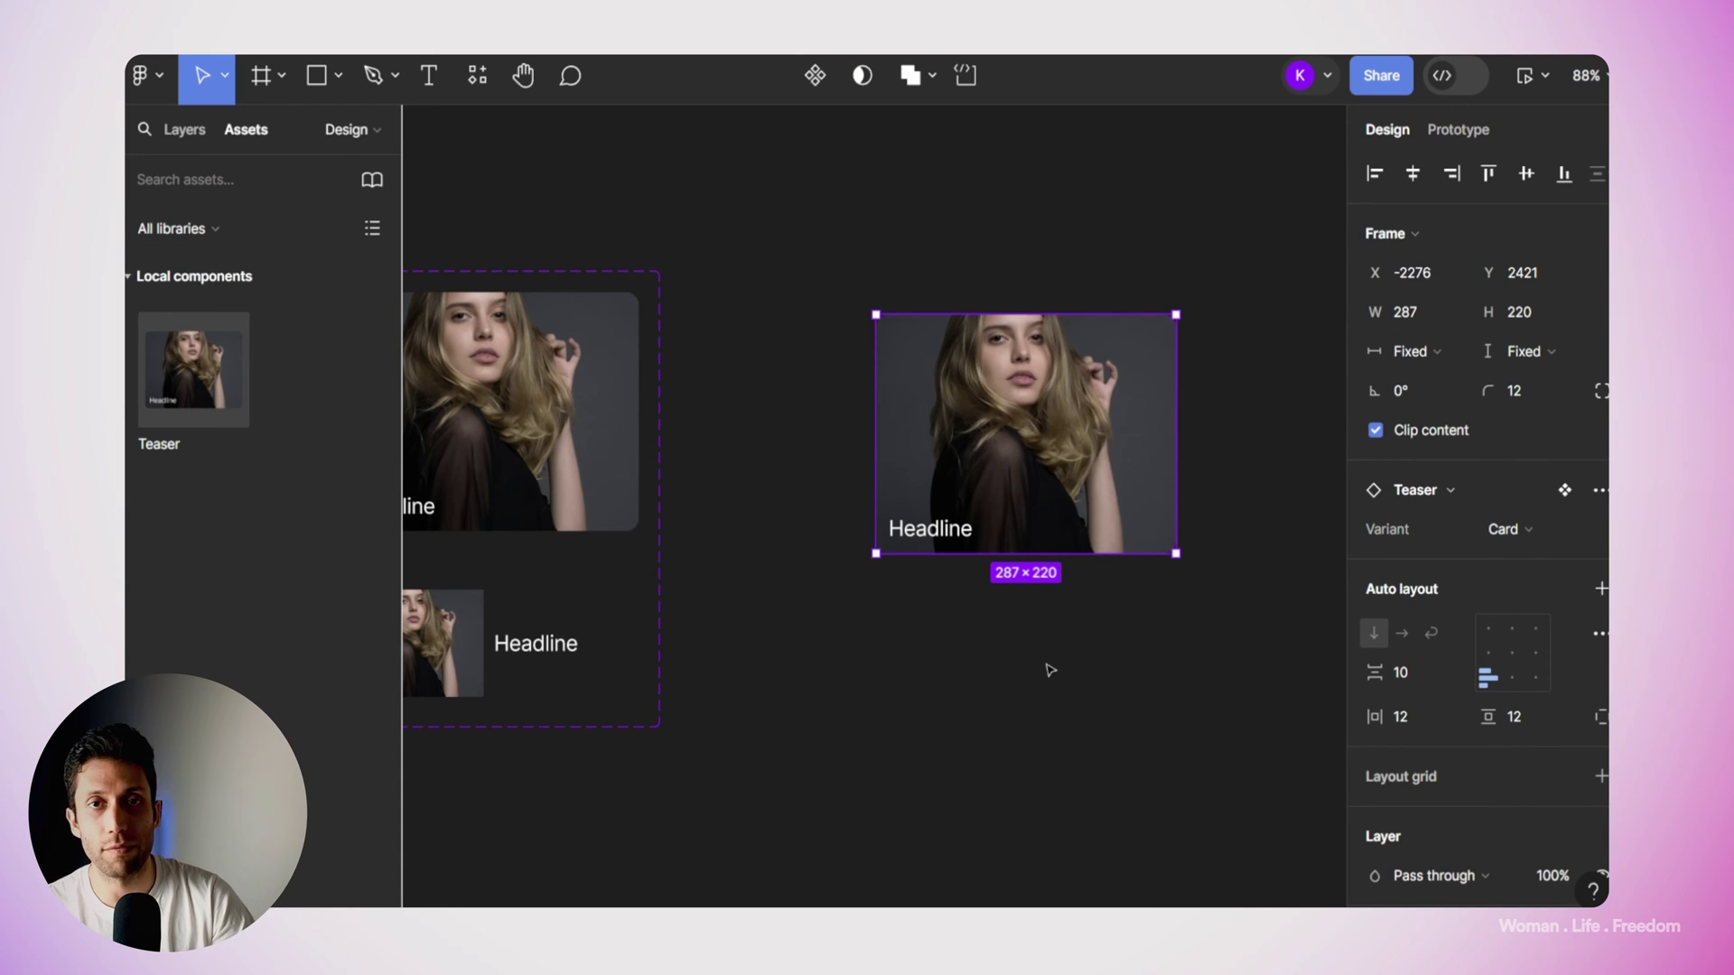
left_click(1534, 527)
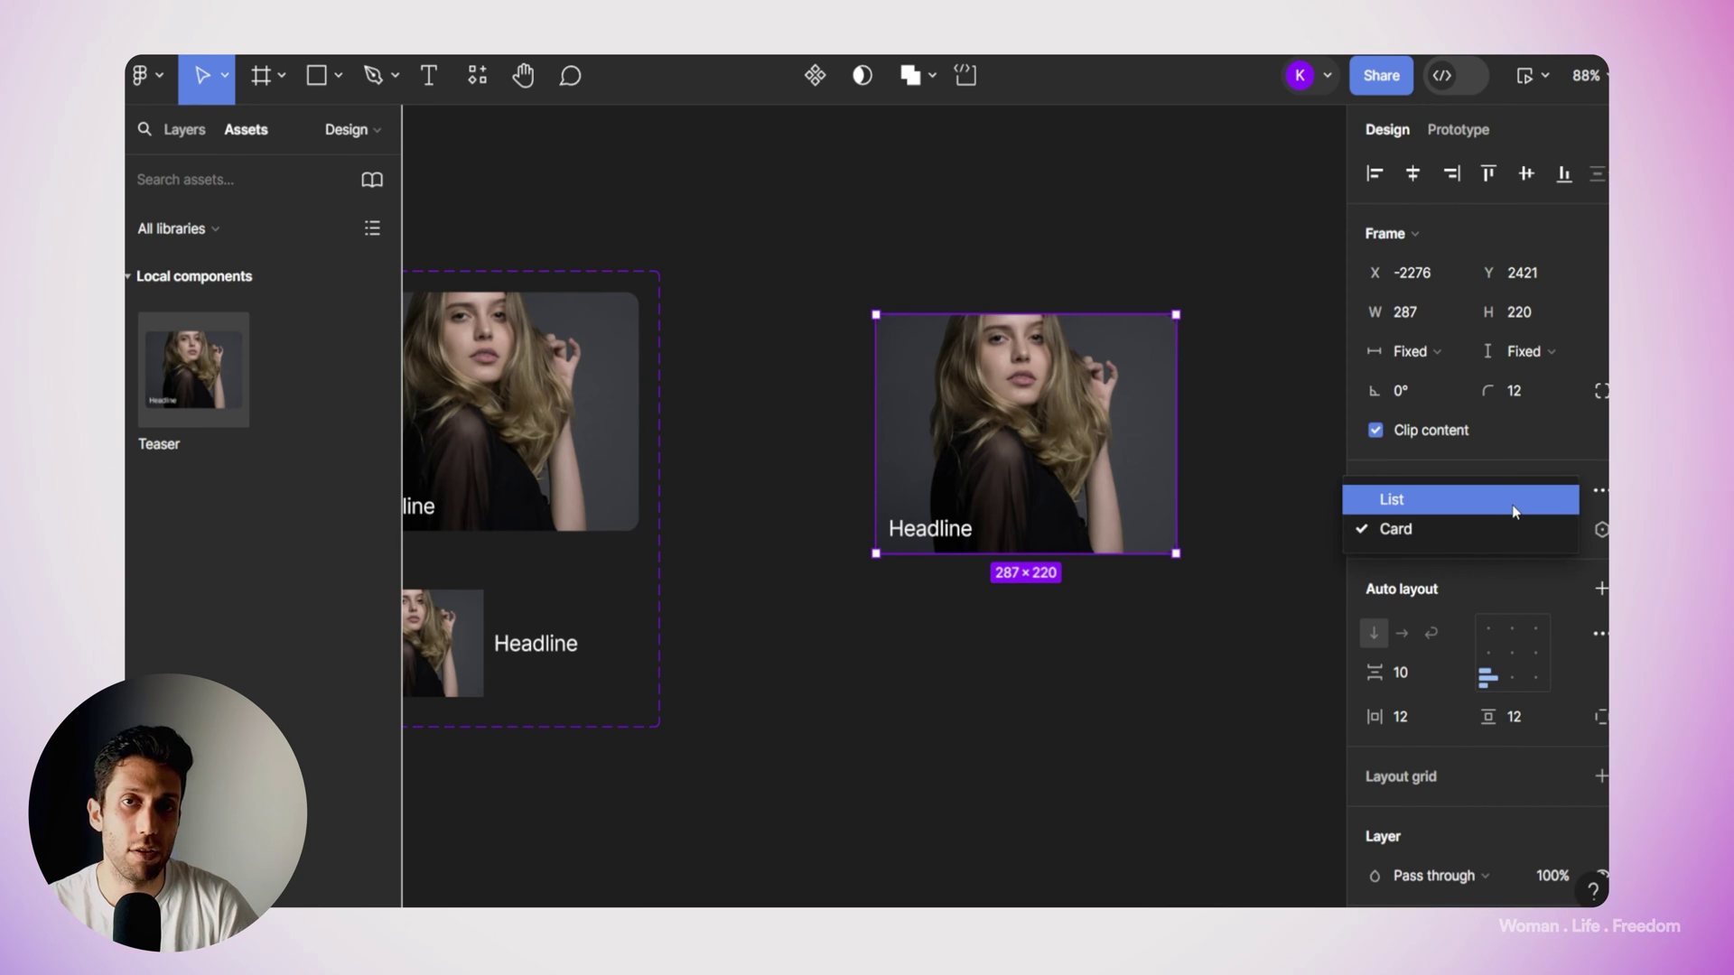
left_click(1516, 511)
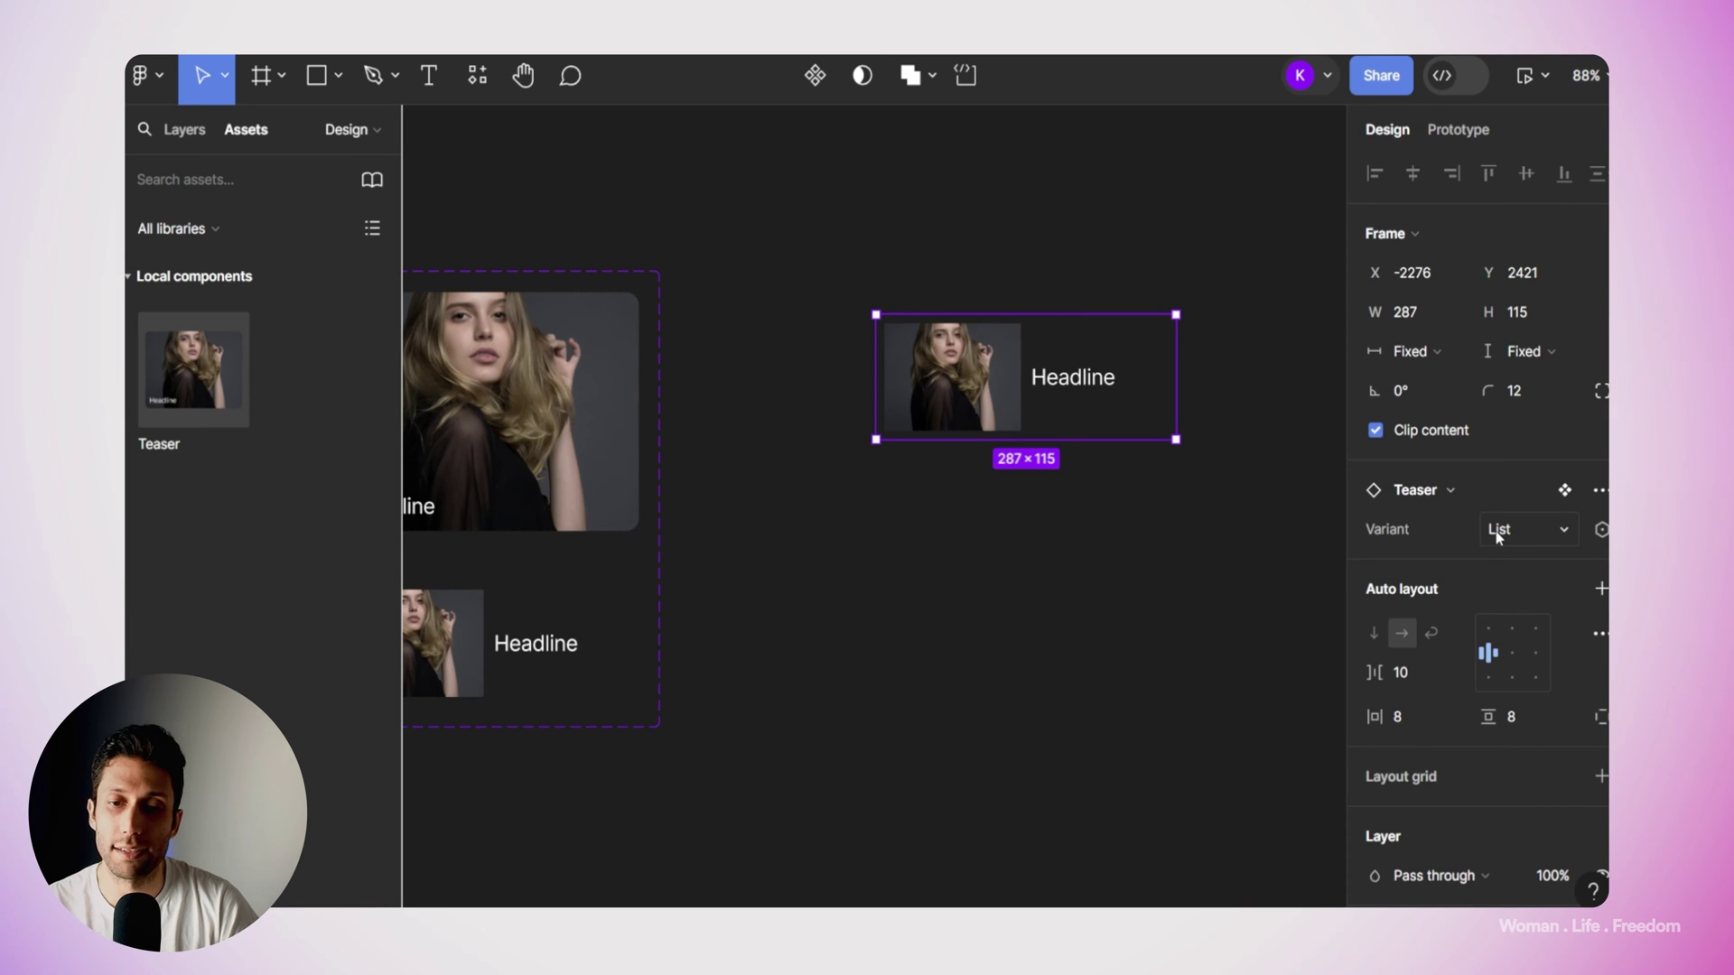
left_click(1500, 534)
left_click(1476, 560)
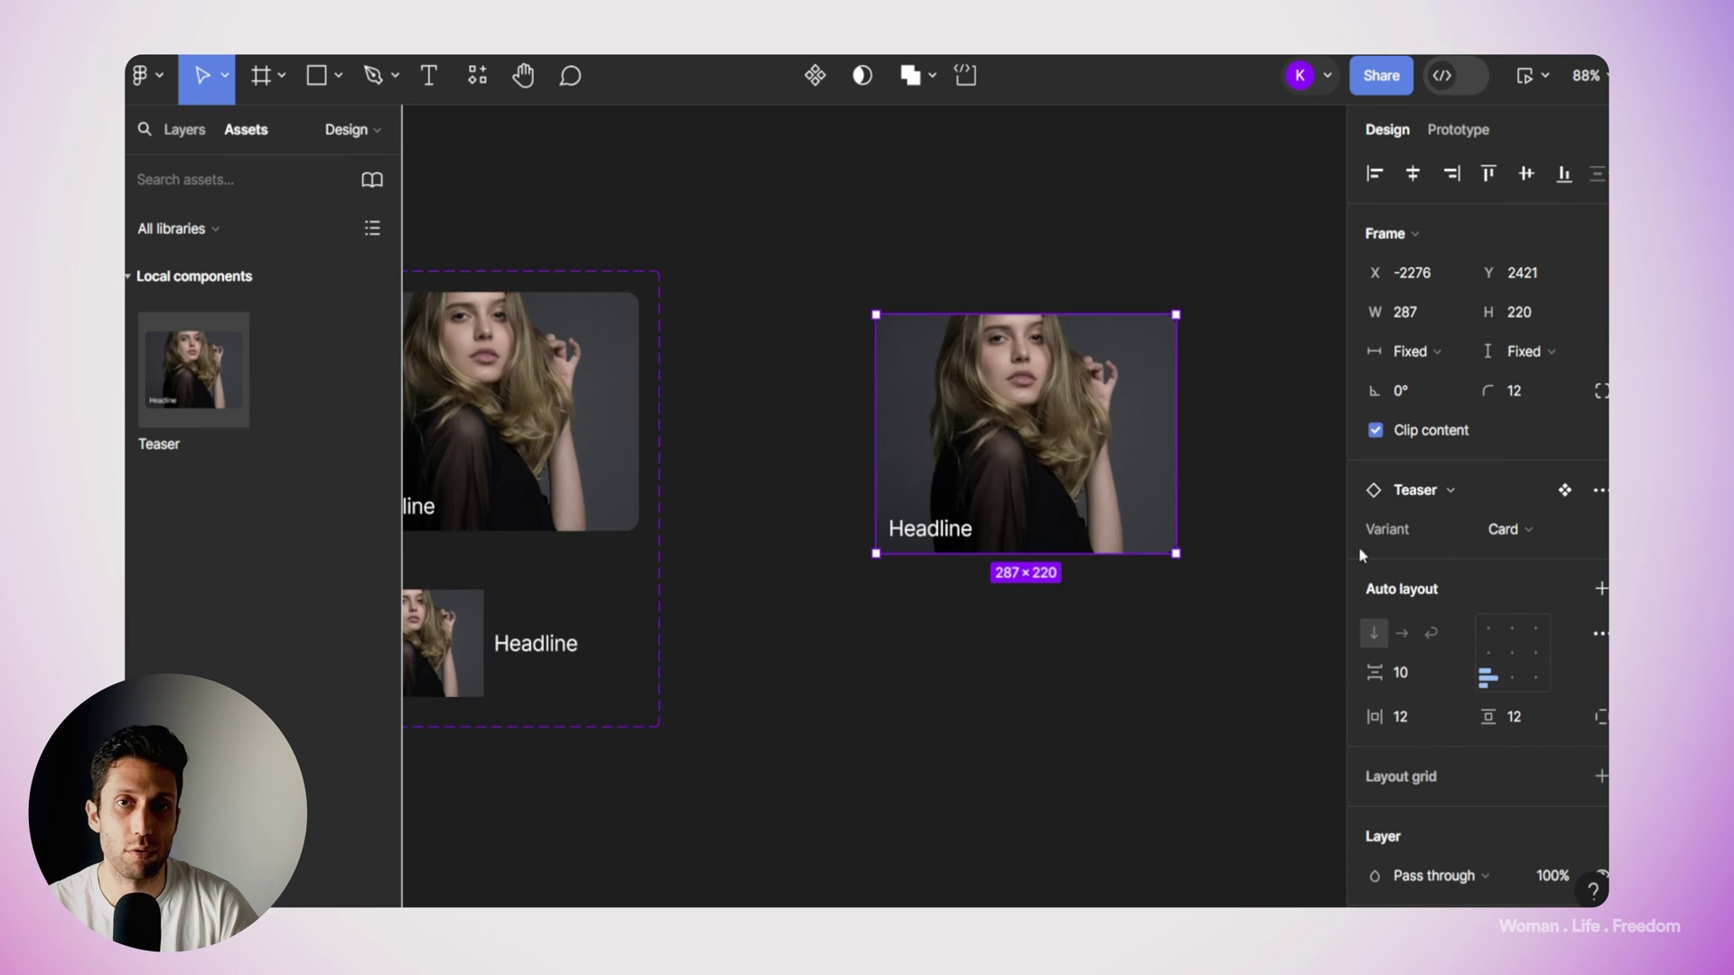
left_click(1287, 339)
Insert the list icon from the Feather Icons plugin and place it below the Teaser component set.
scroll(1008, 487, "up", 5)
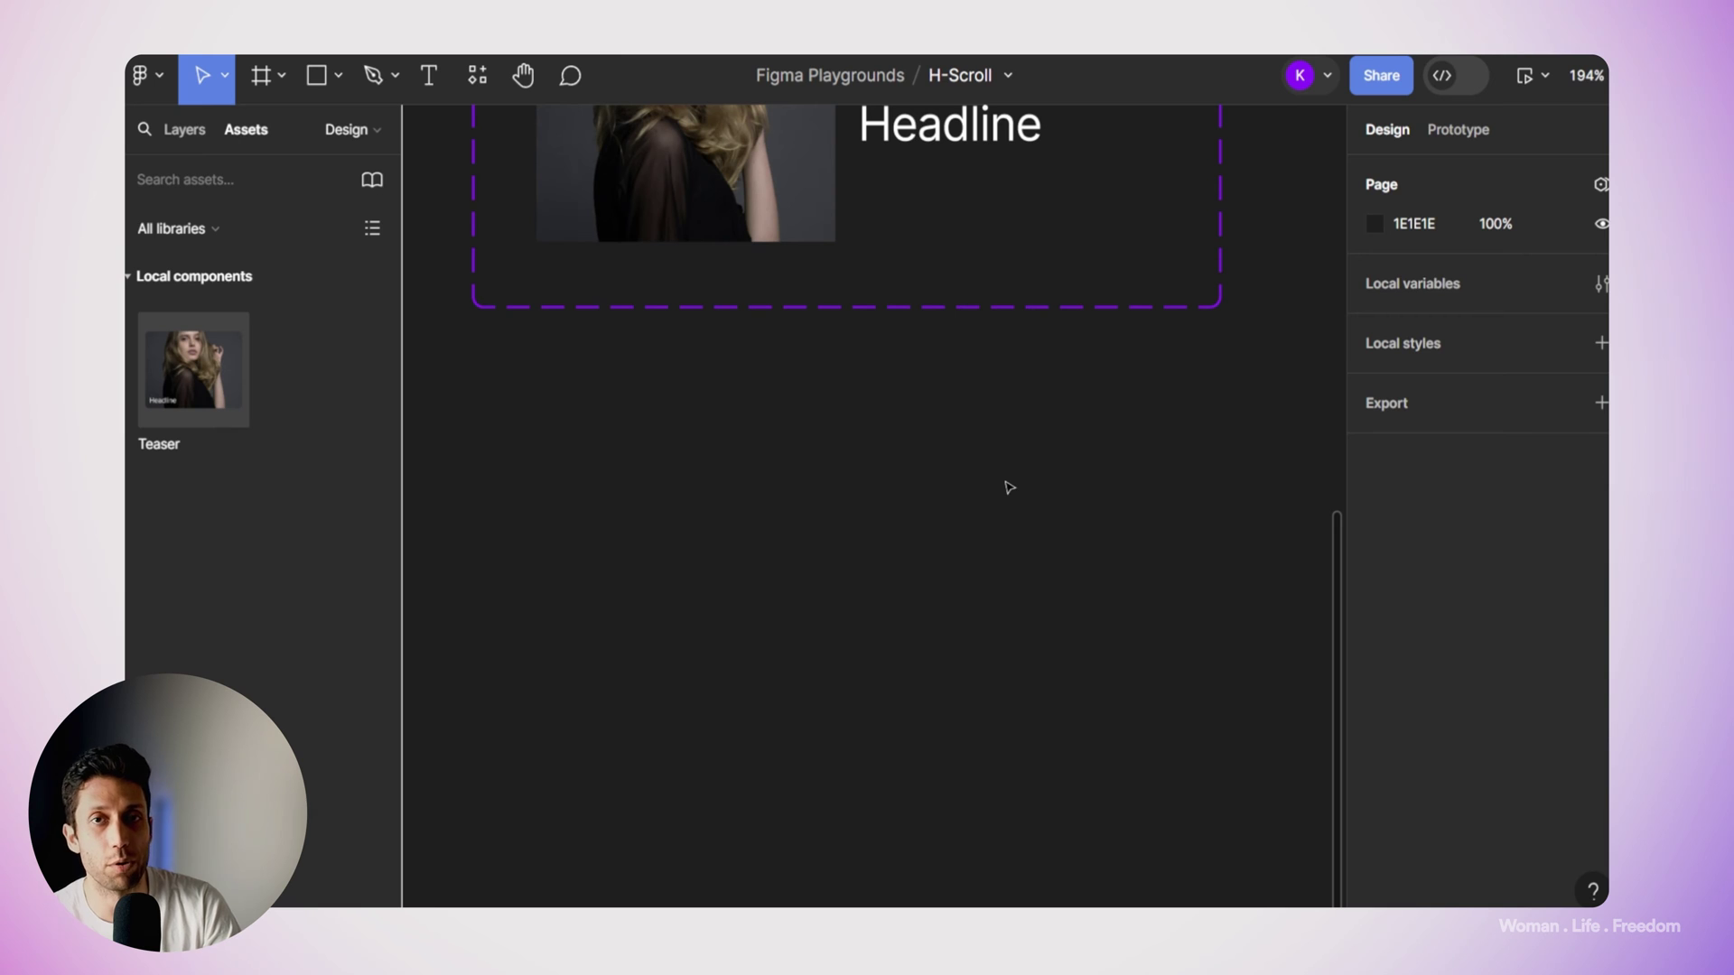
left_click(491, 91)
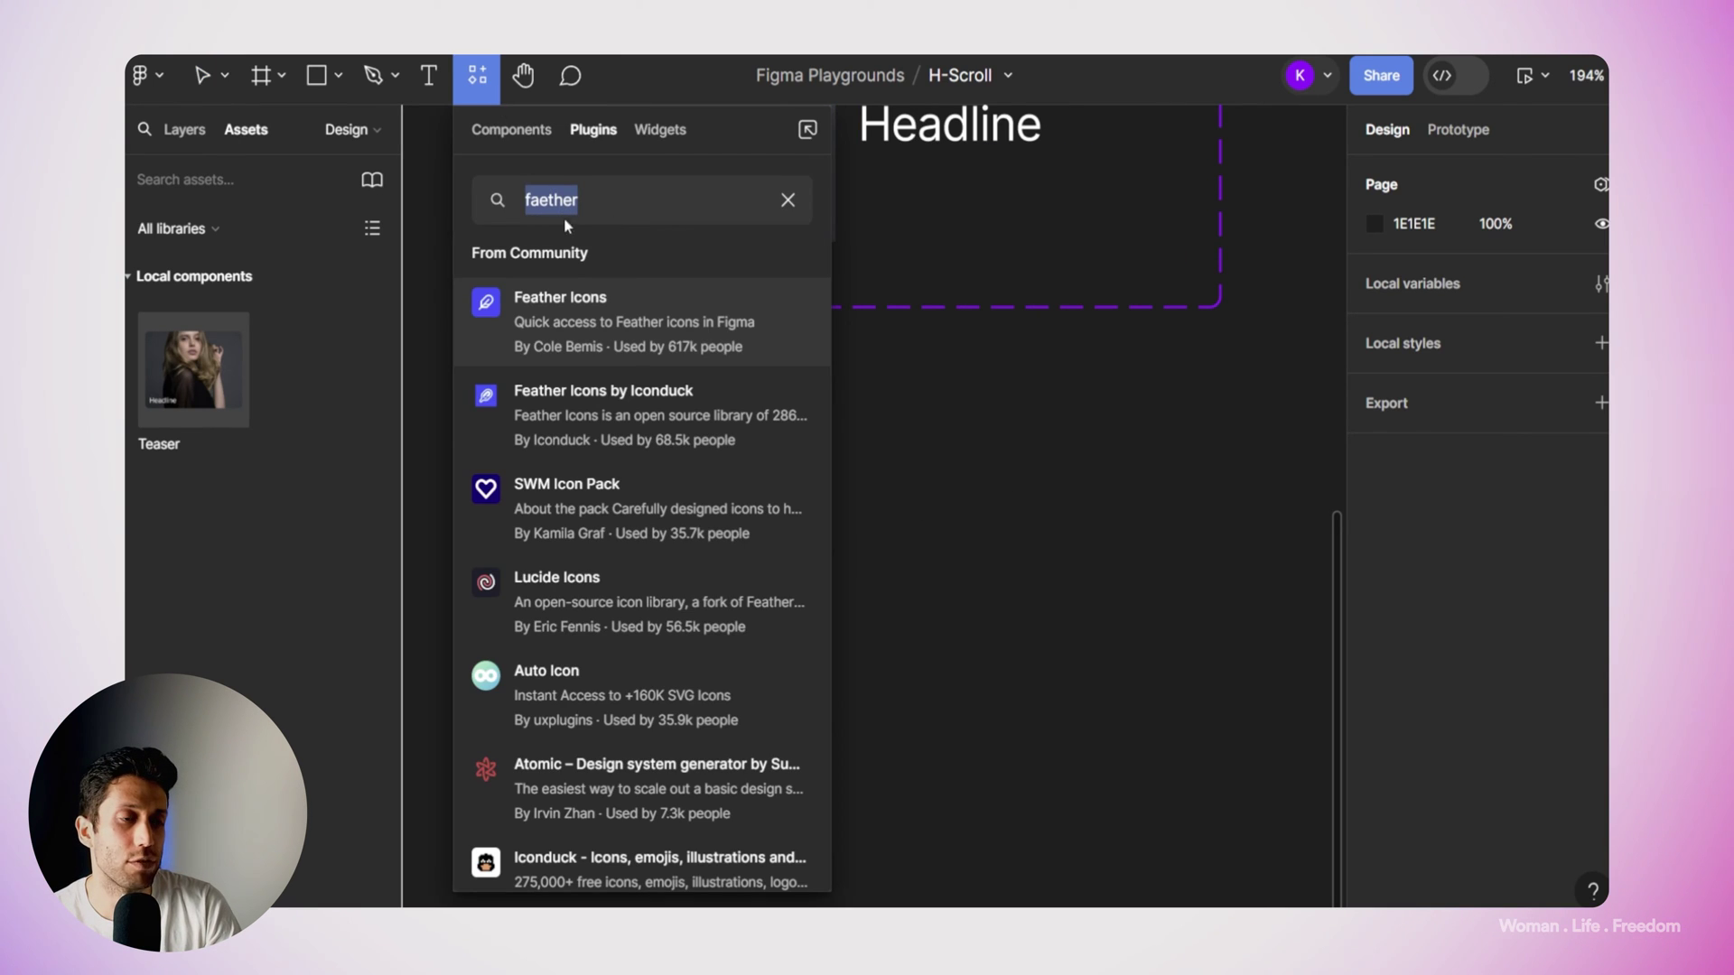
left_click(779, 323)
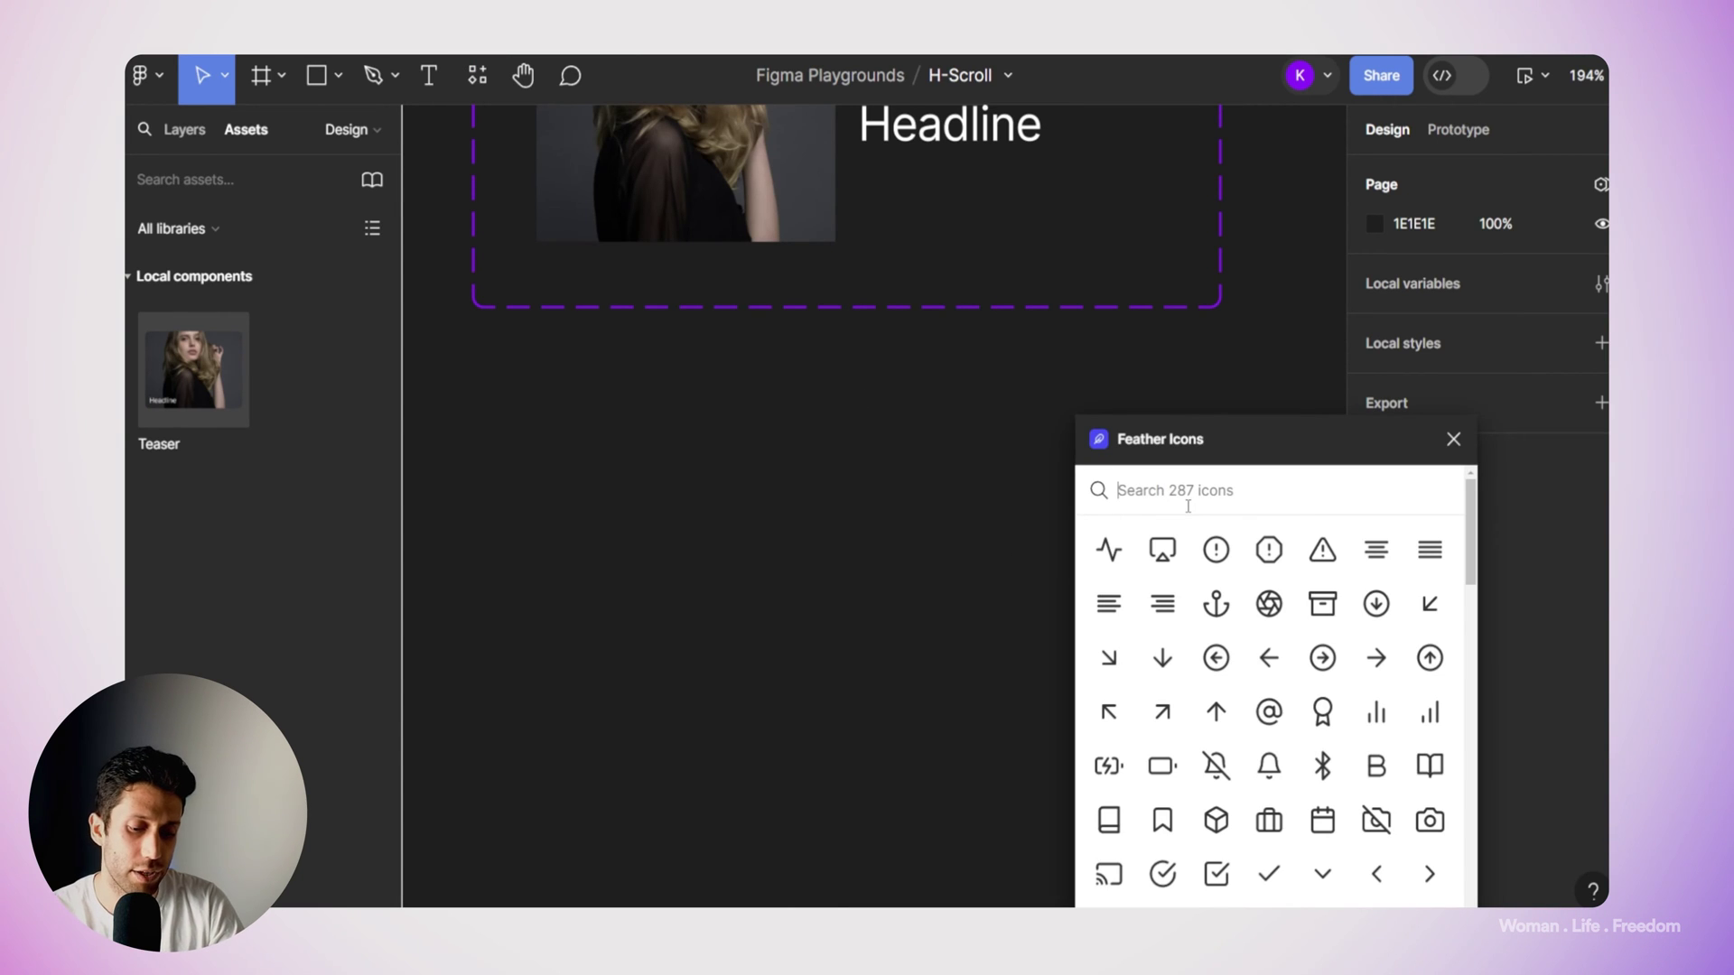
type("List")
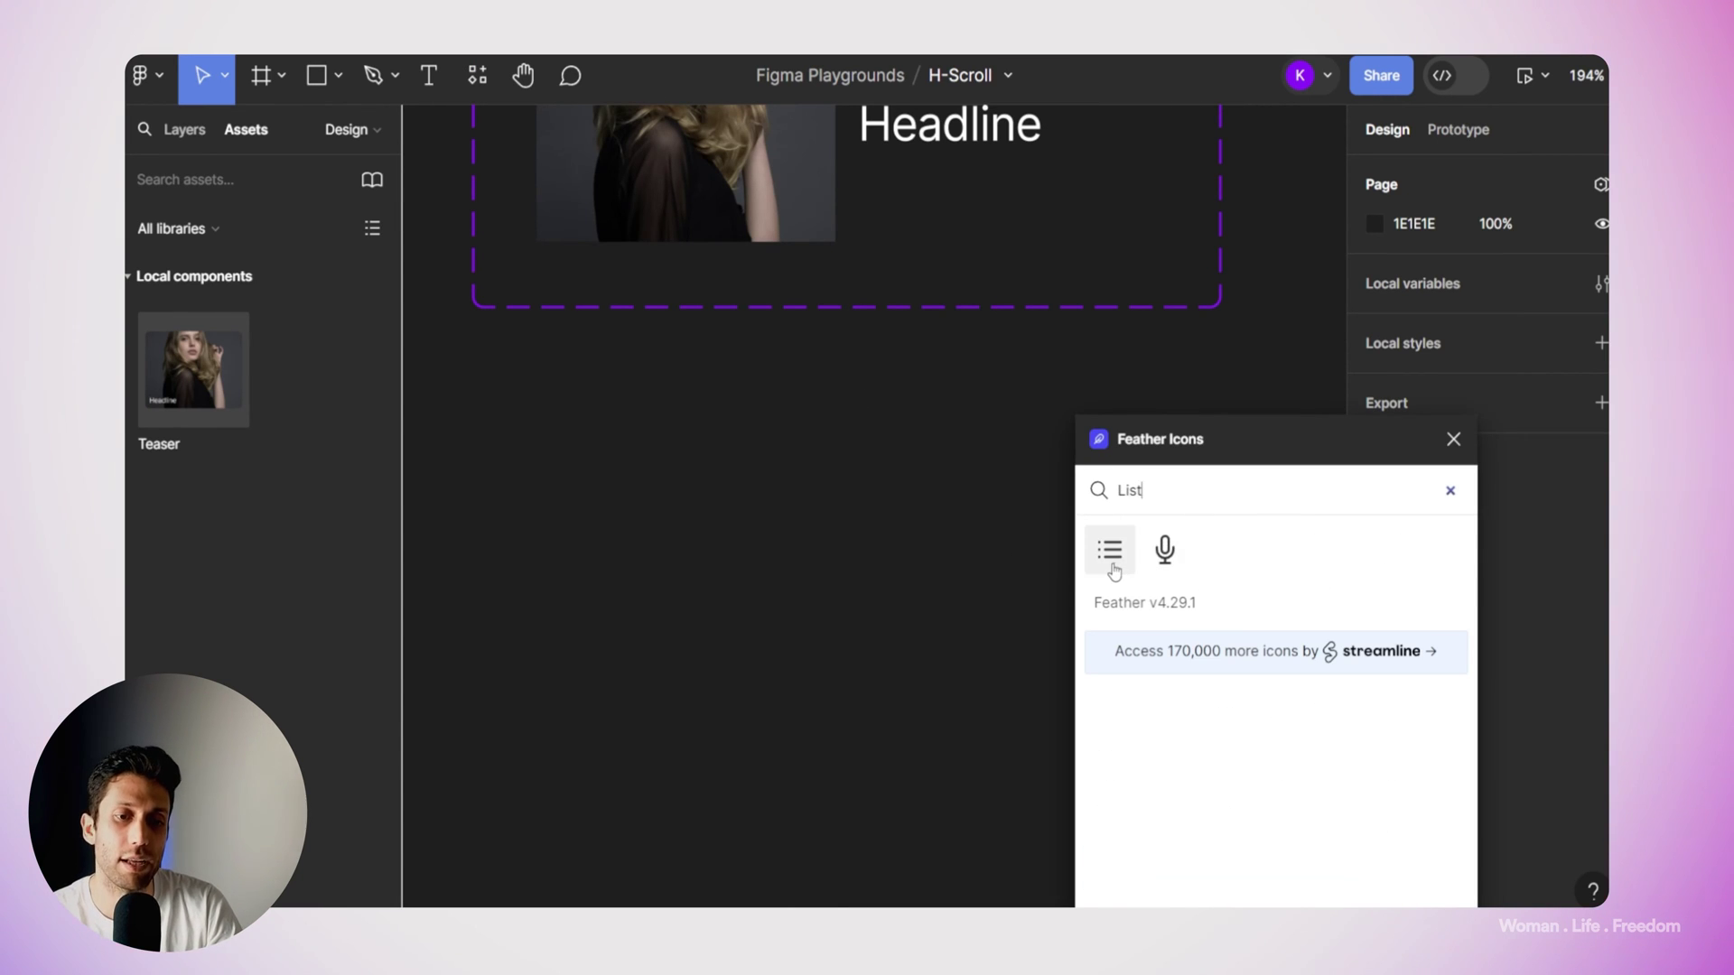
left_click(1113, 567)
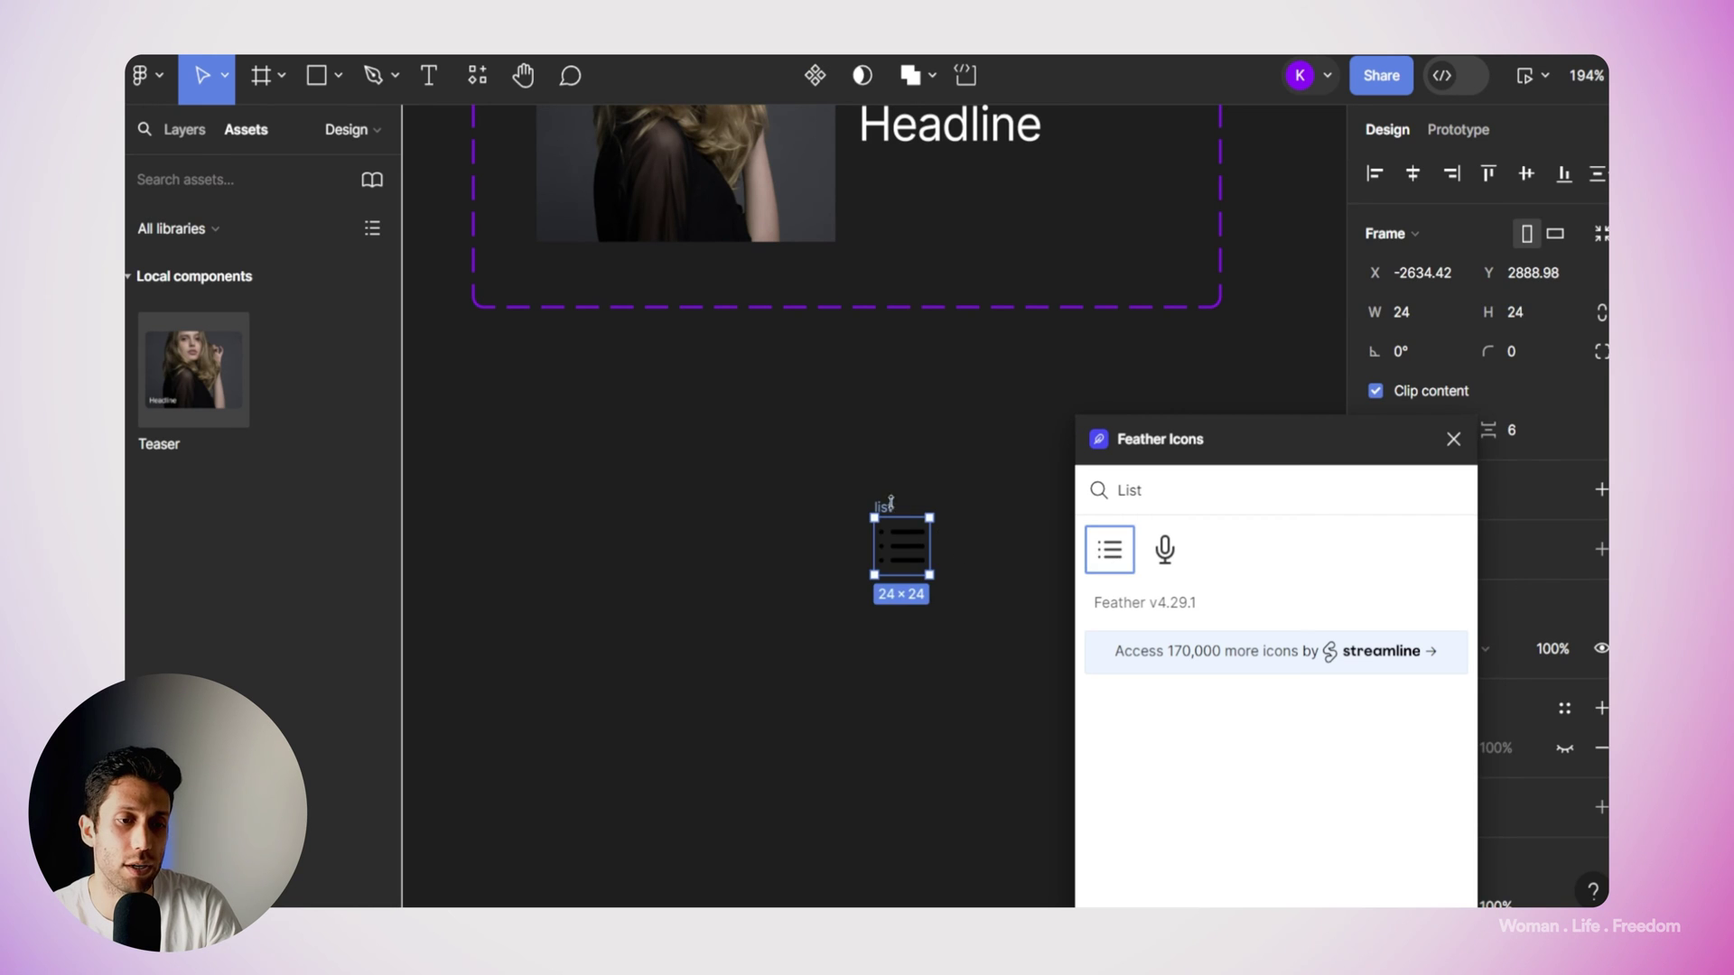
left_click_drag(877, 510, 564, 463)
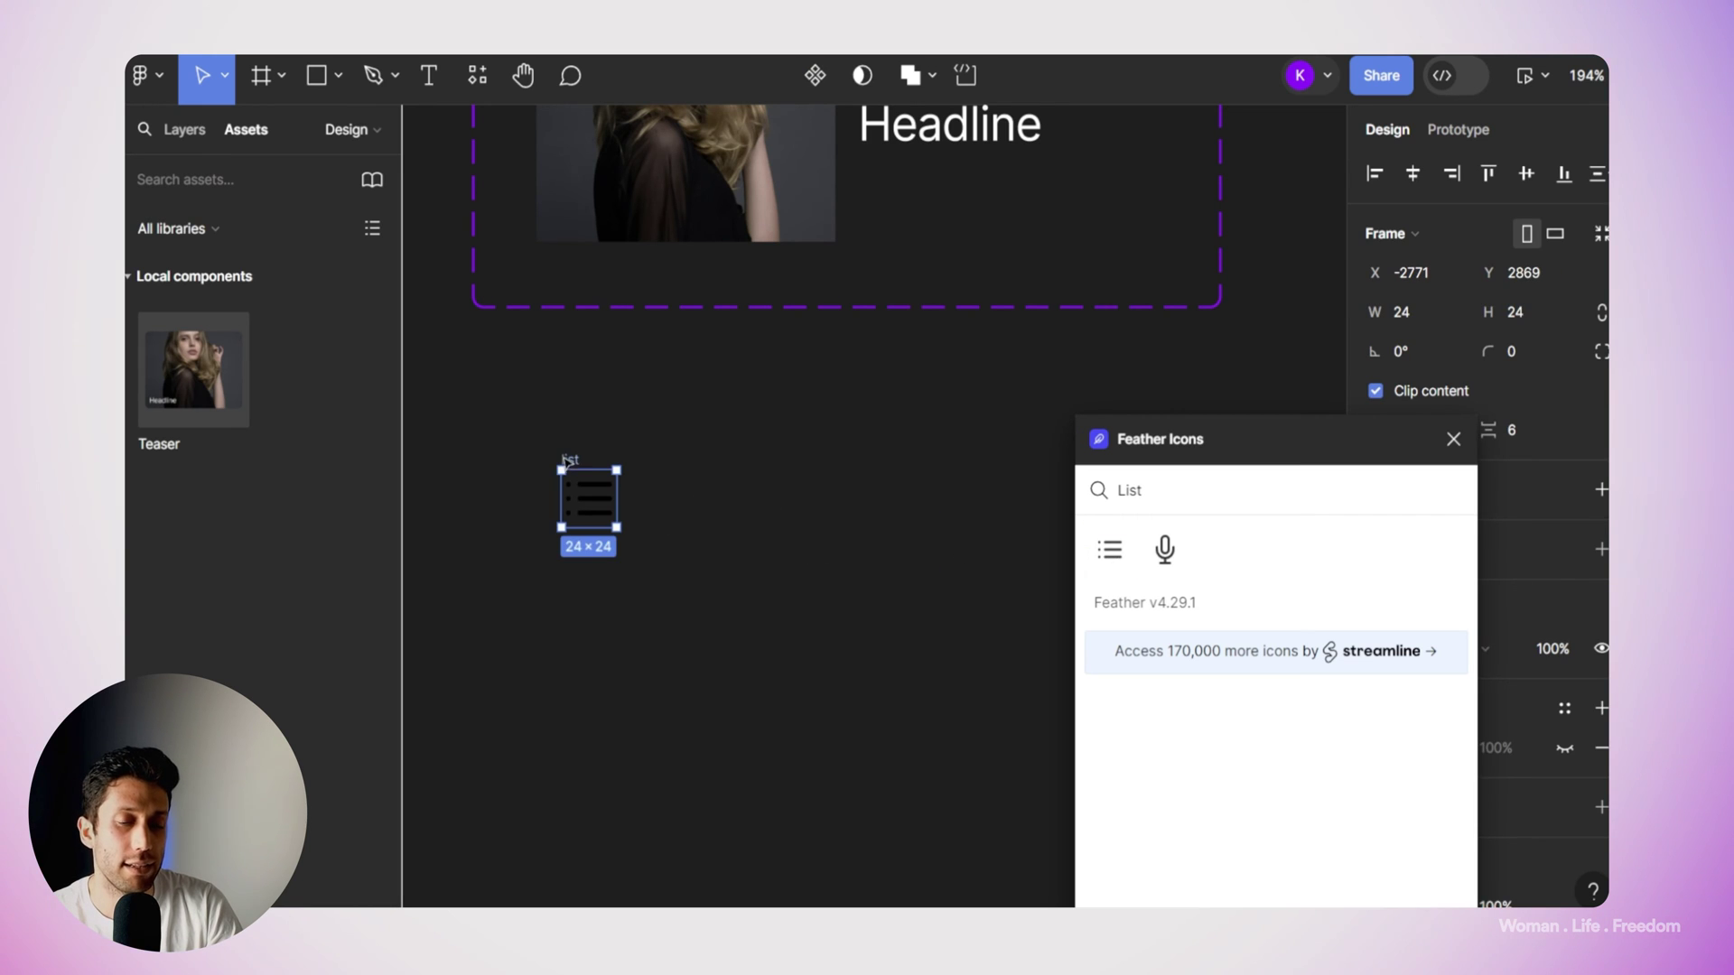
Find the Grid icon in Feather Icons, insert it and place it beside the list icon.
left_click(1145, 485)
double_click(1144, 484)
type("Grid")
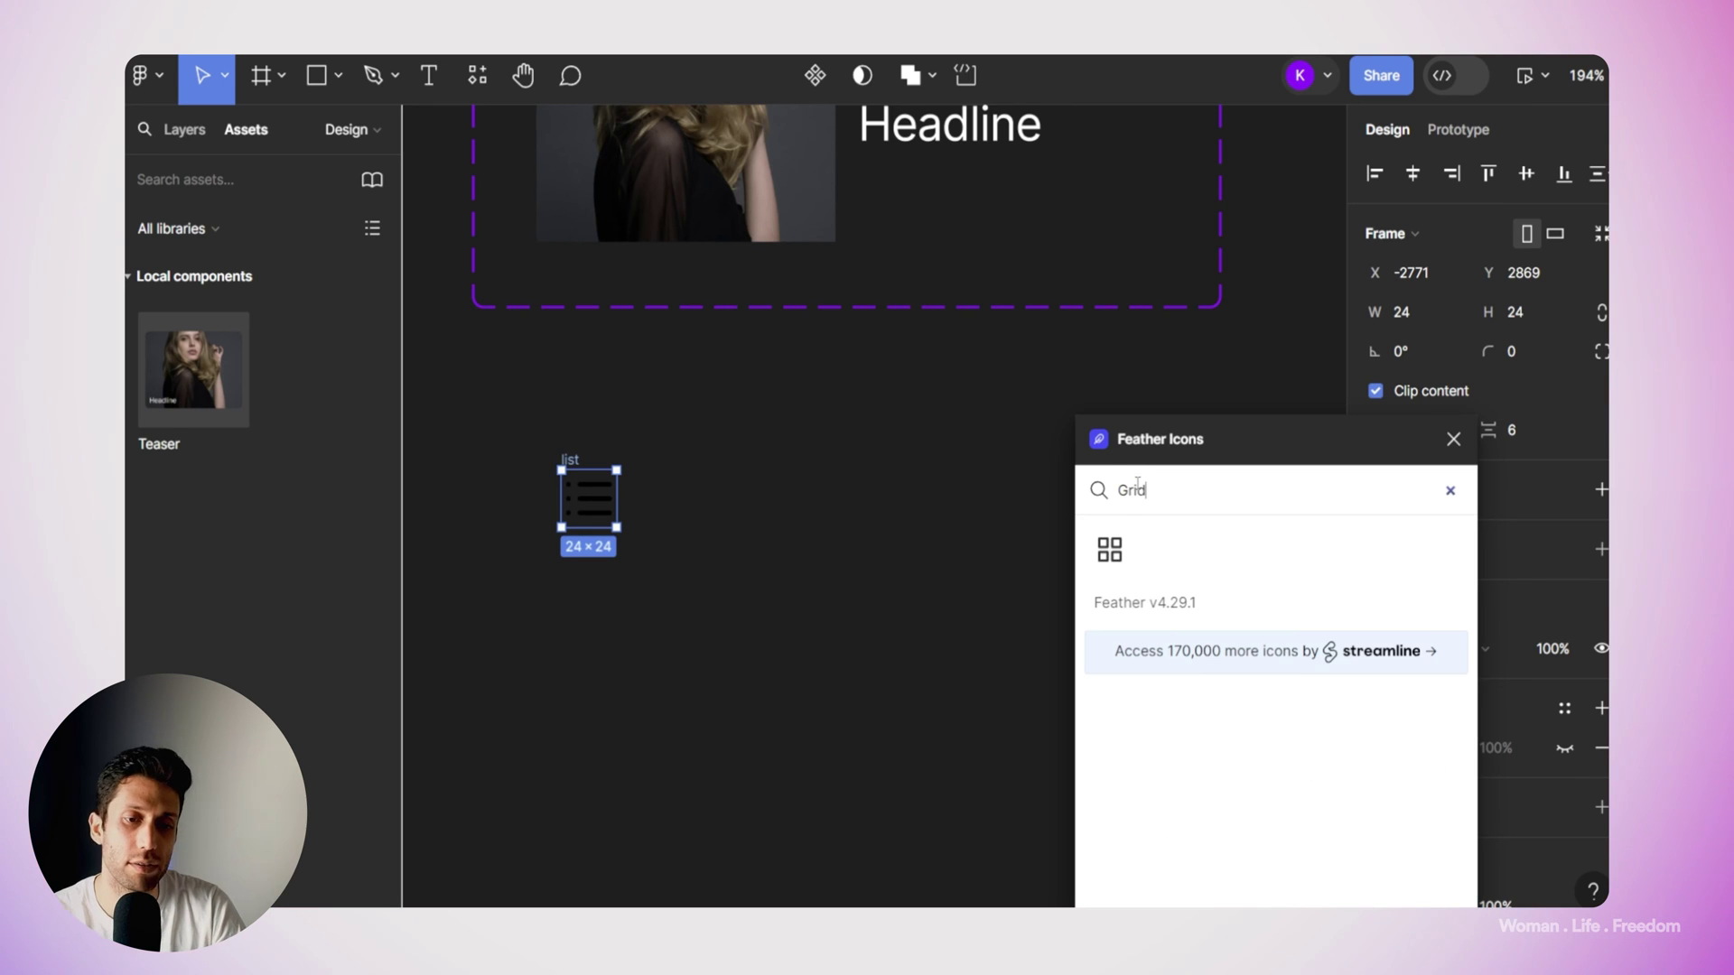
left_click(1110, 549)
left_click_drag(884, 509, 667, 460)
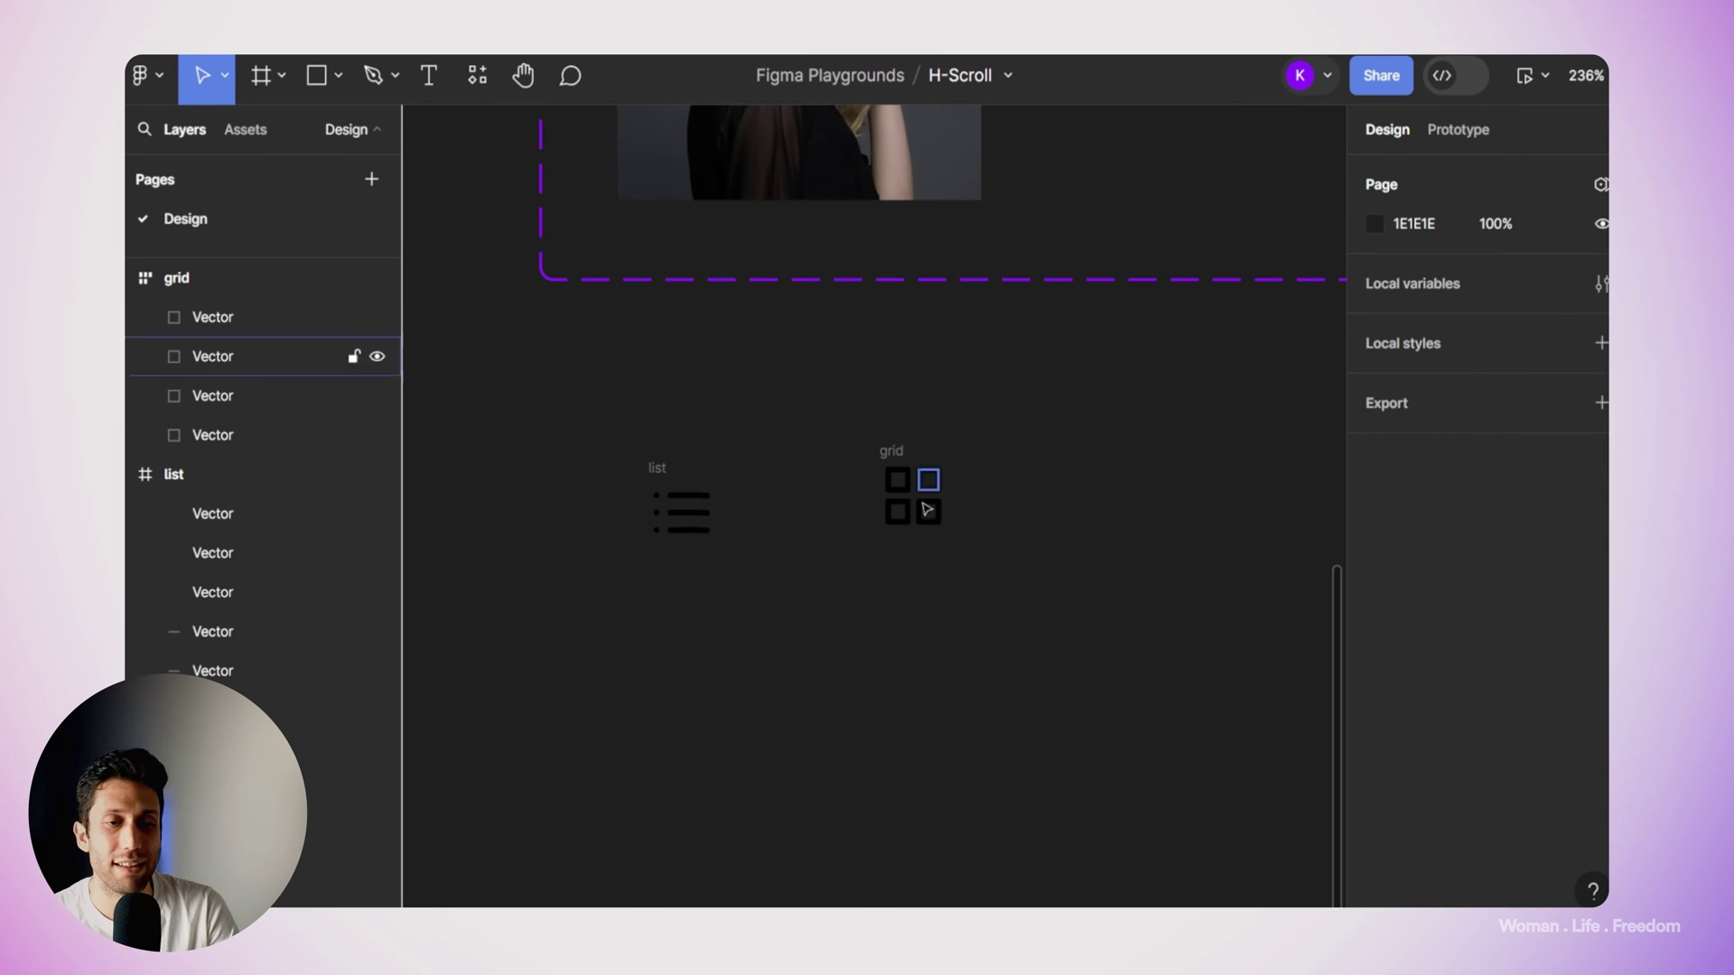
Wrap the grid icon in an auto layout frame and name the frame btn.
left_click(890, 456)
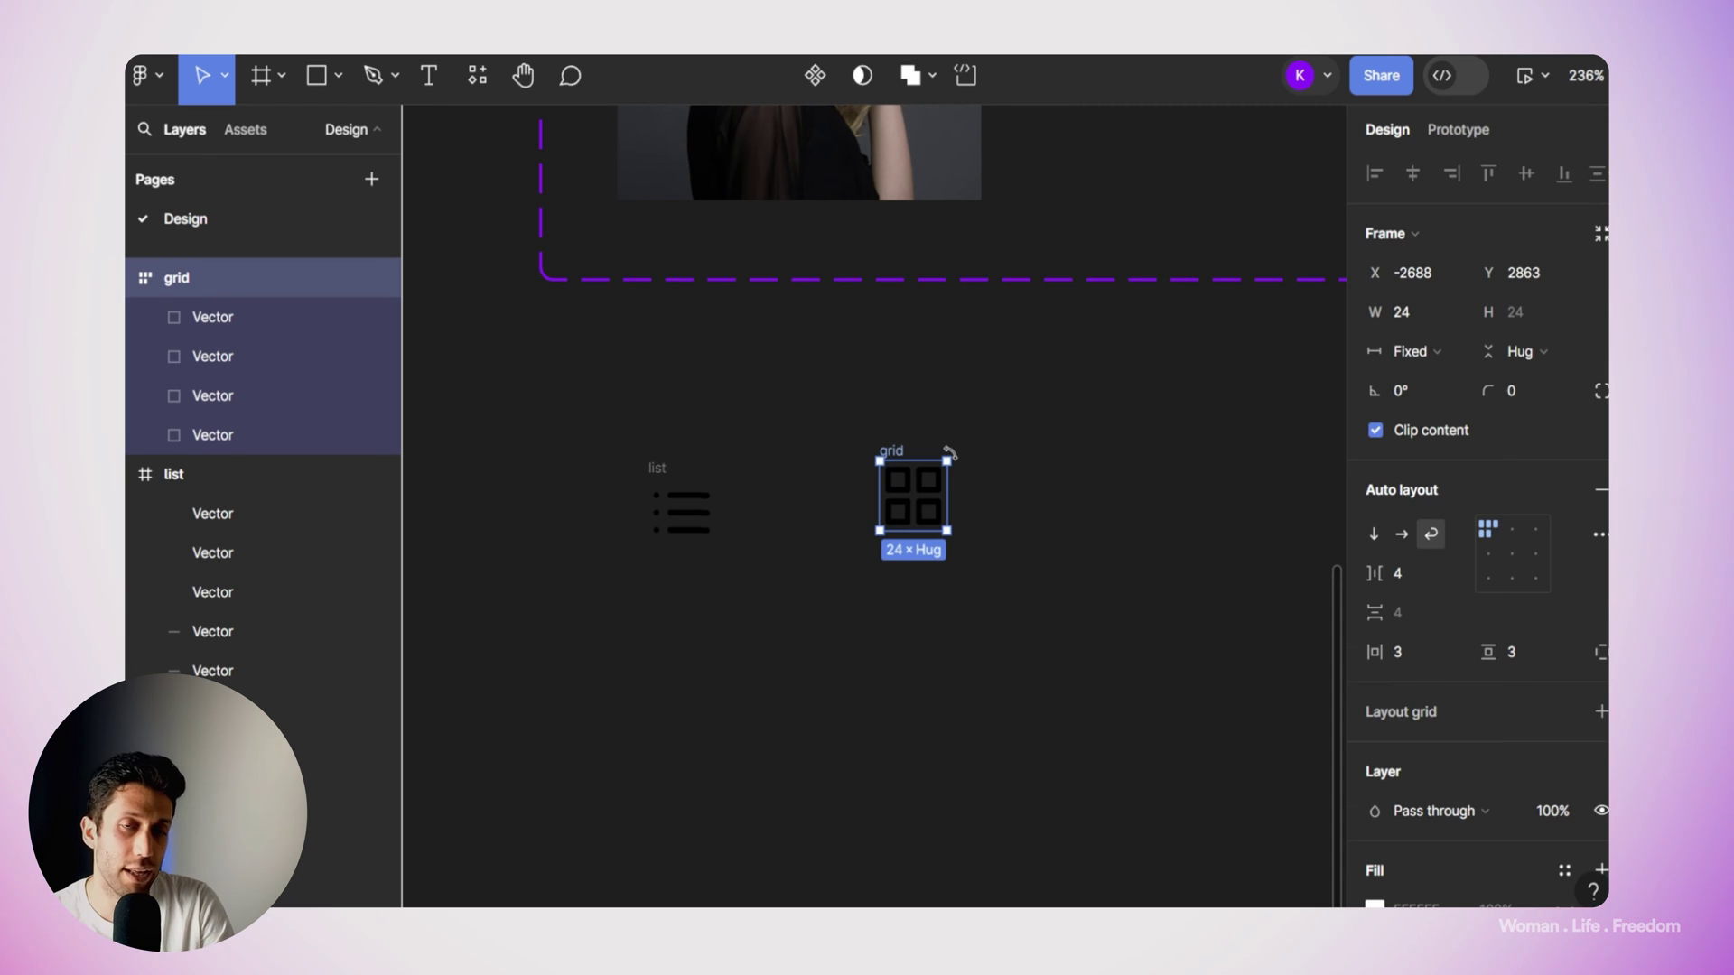
key("shift+a")
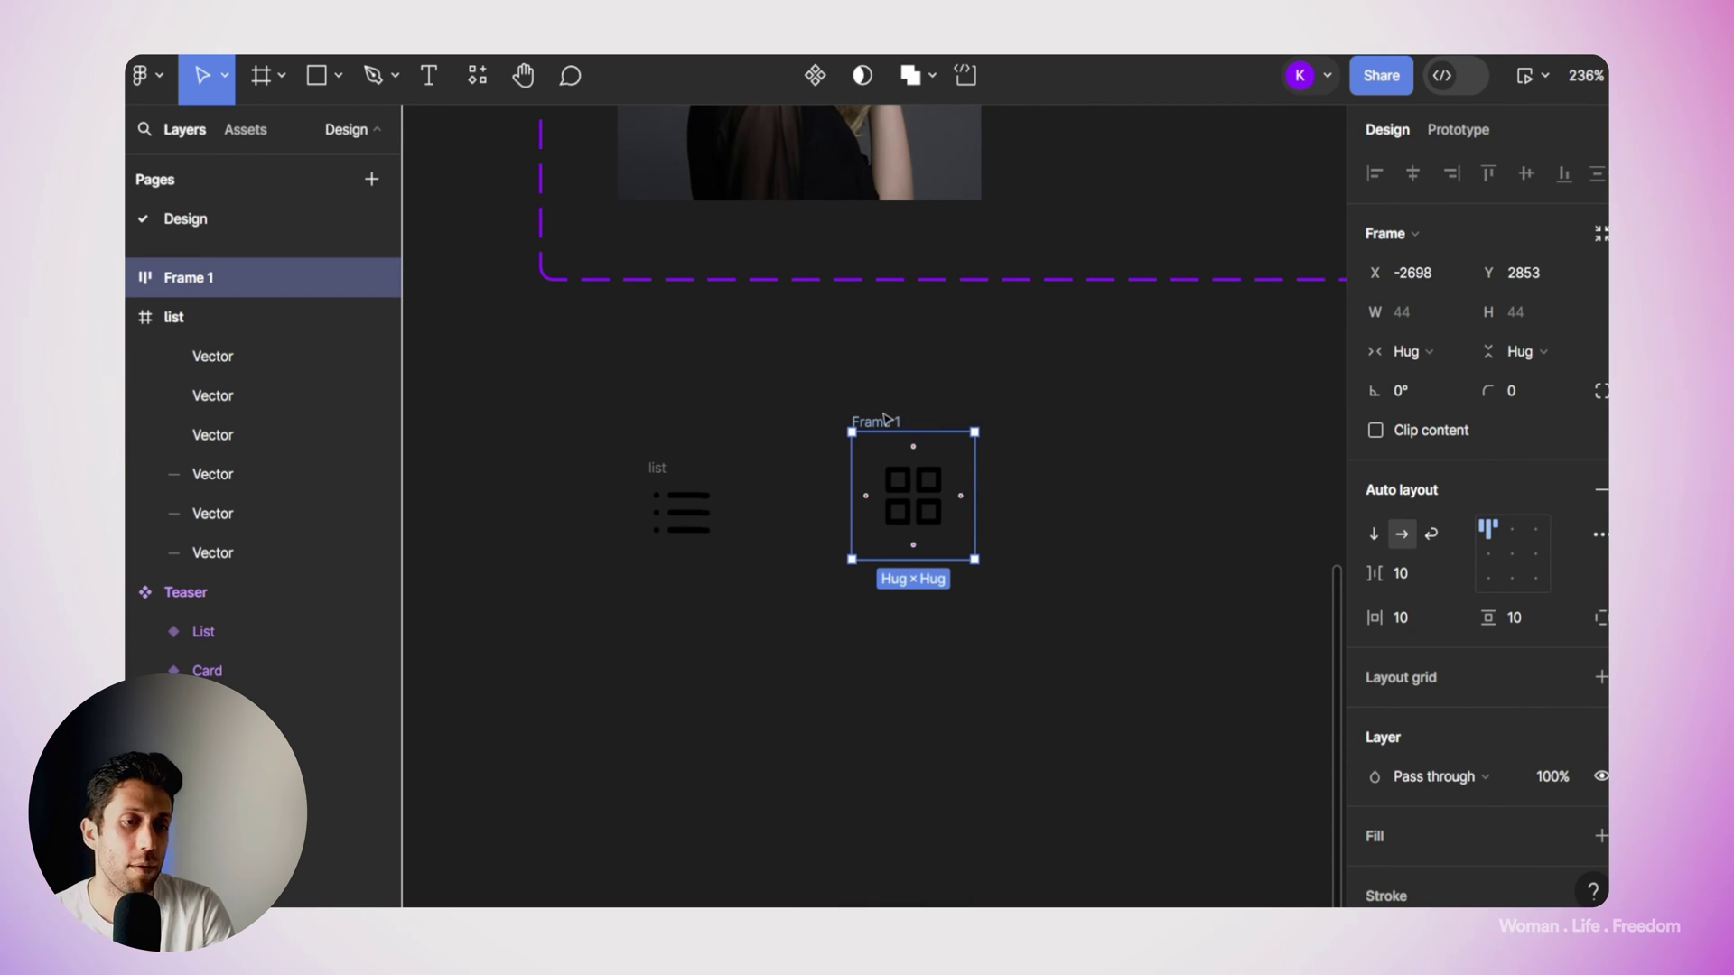
double_click(882, 420)
type("btn")
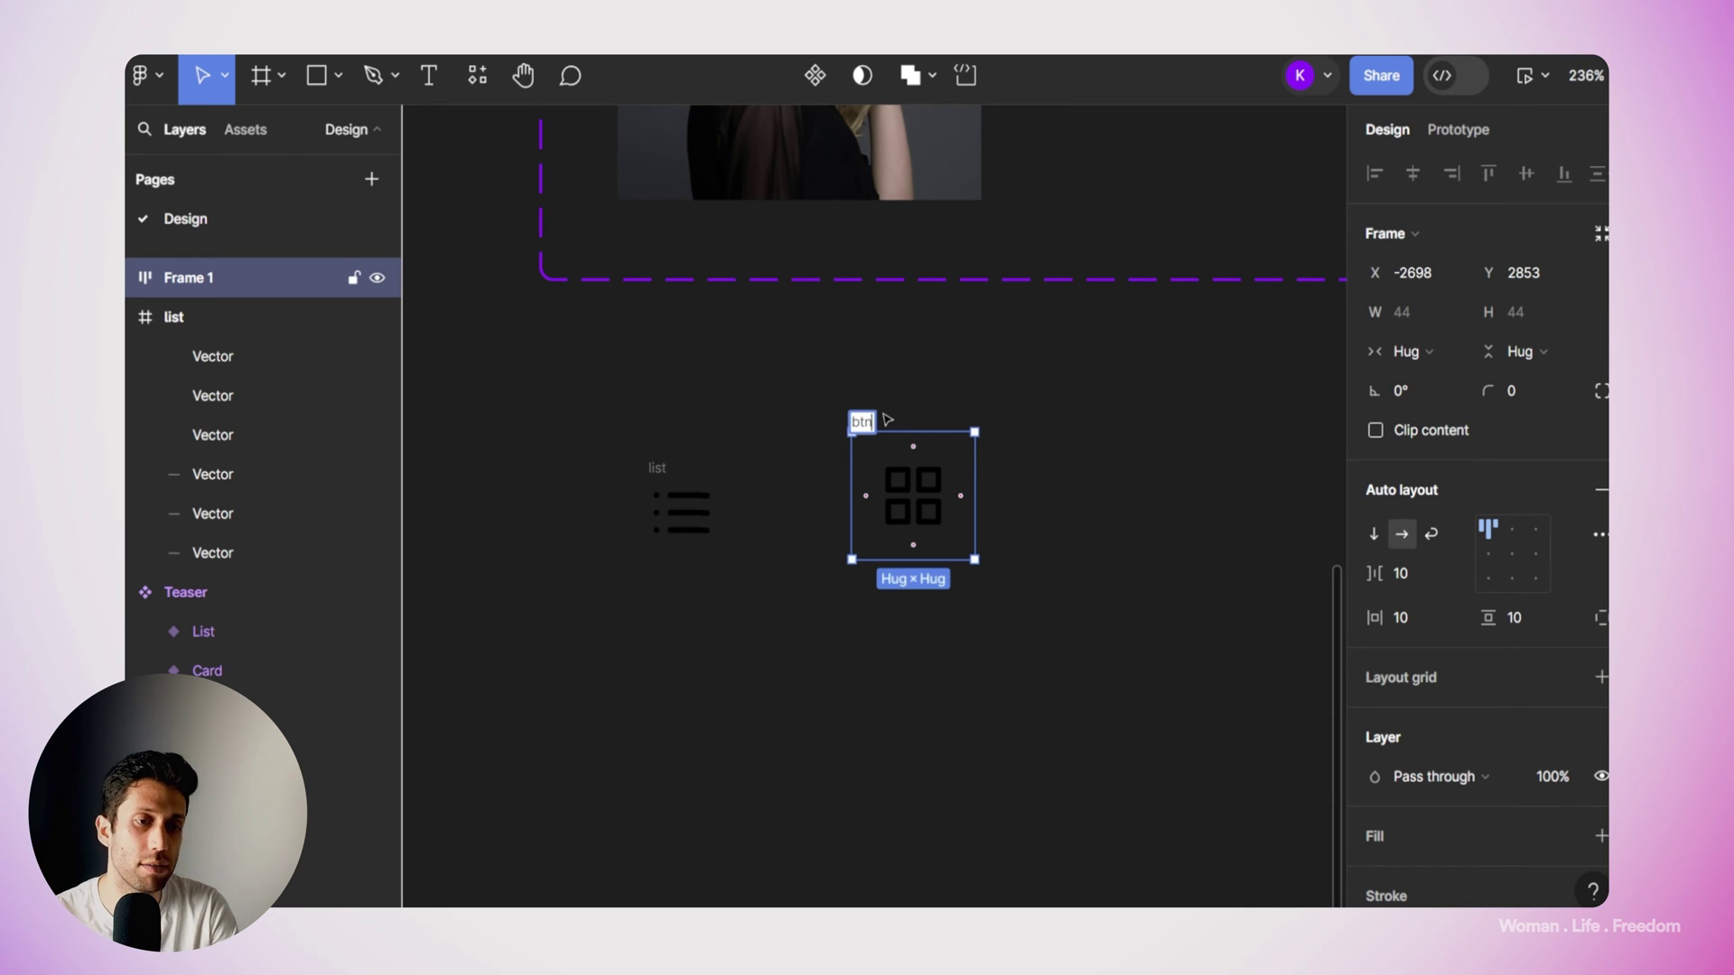
scroll(1567, 677, "down", 3)
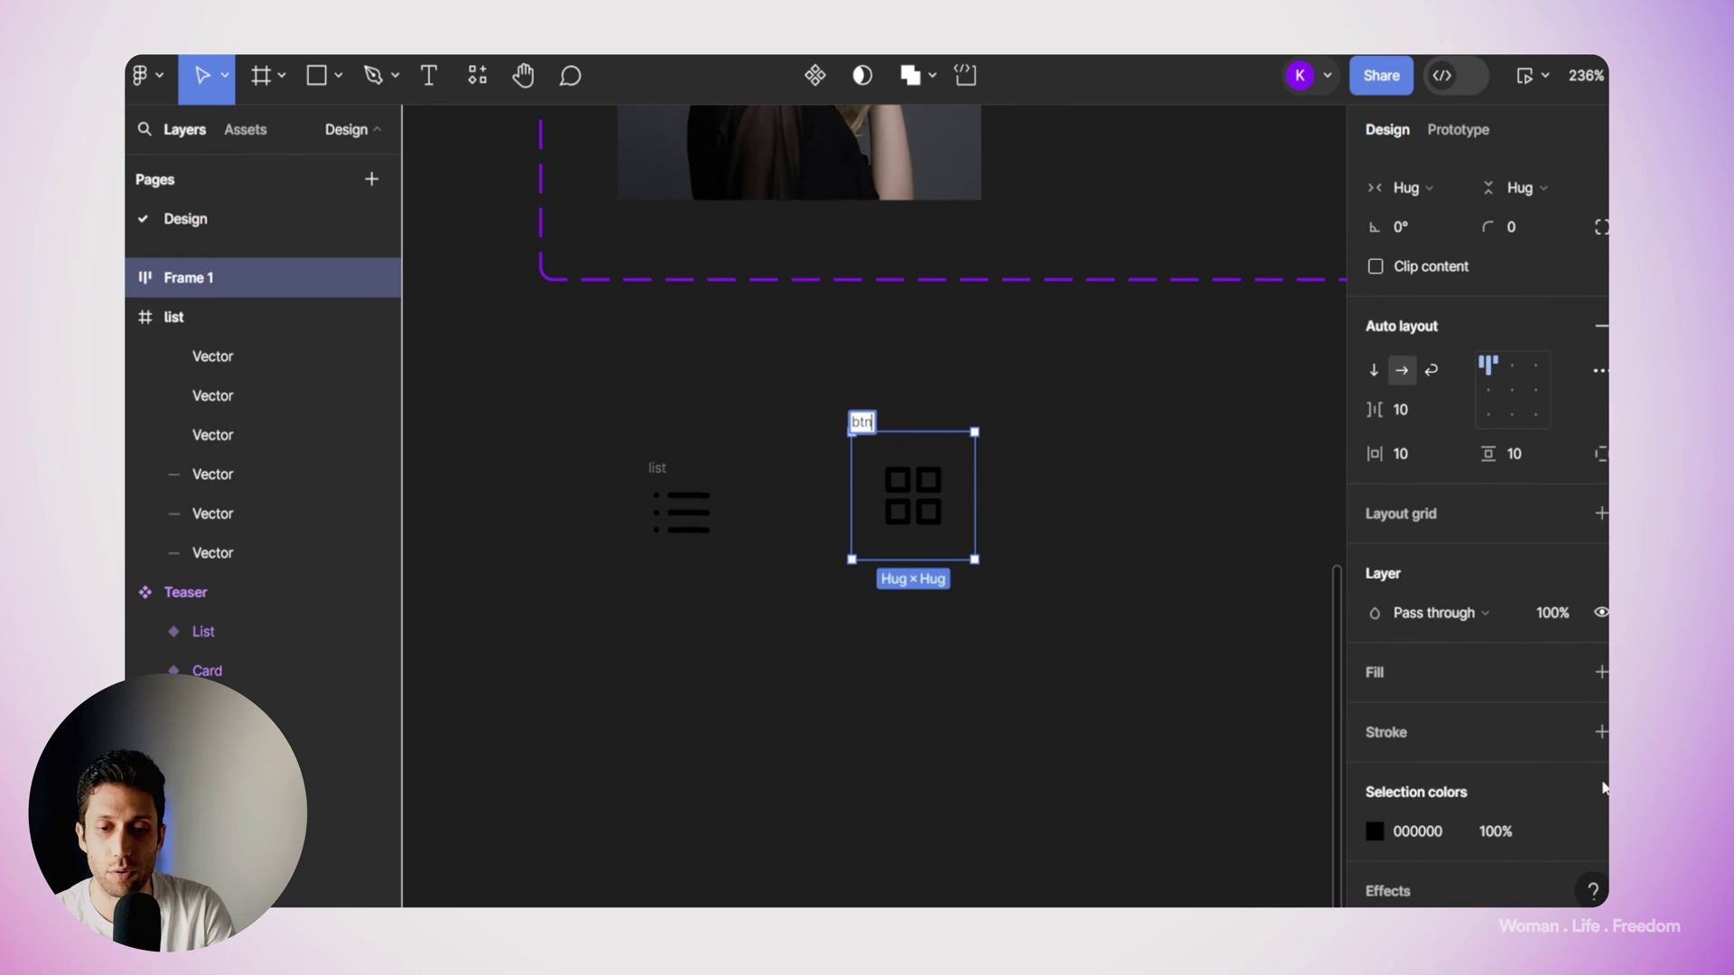
key("Return")
Add a light grey F0F0F0 fill to the btn frame.
left_click(1601, 673)
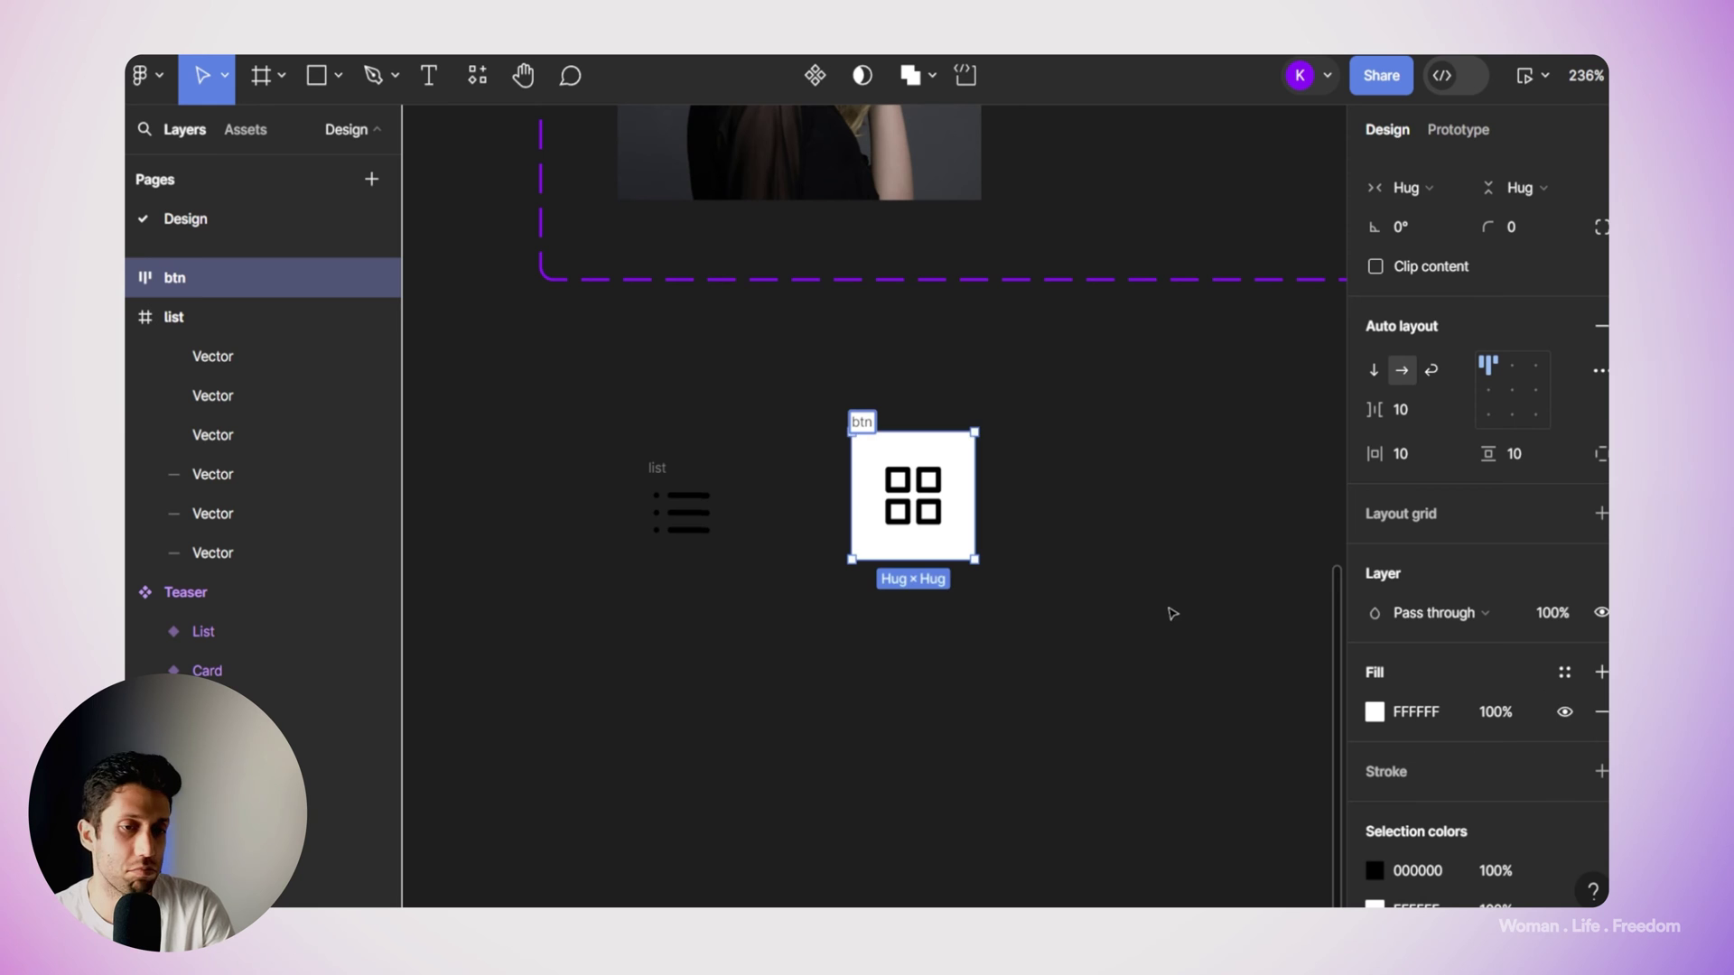
left_click(1375, 711)
left_click_drag(1278, 546, 1035, 323)
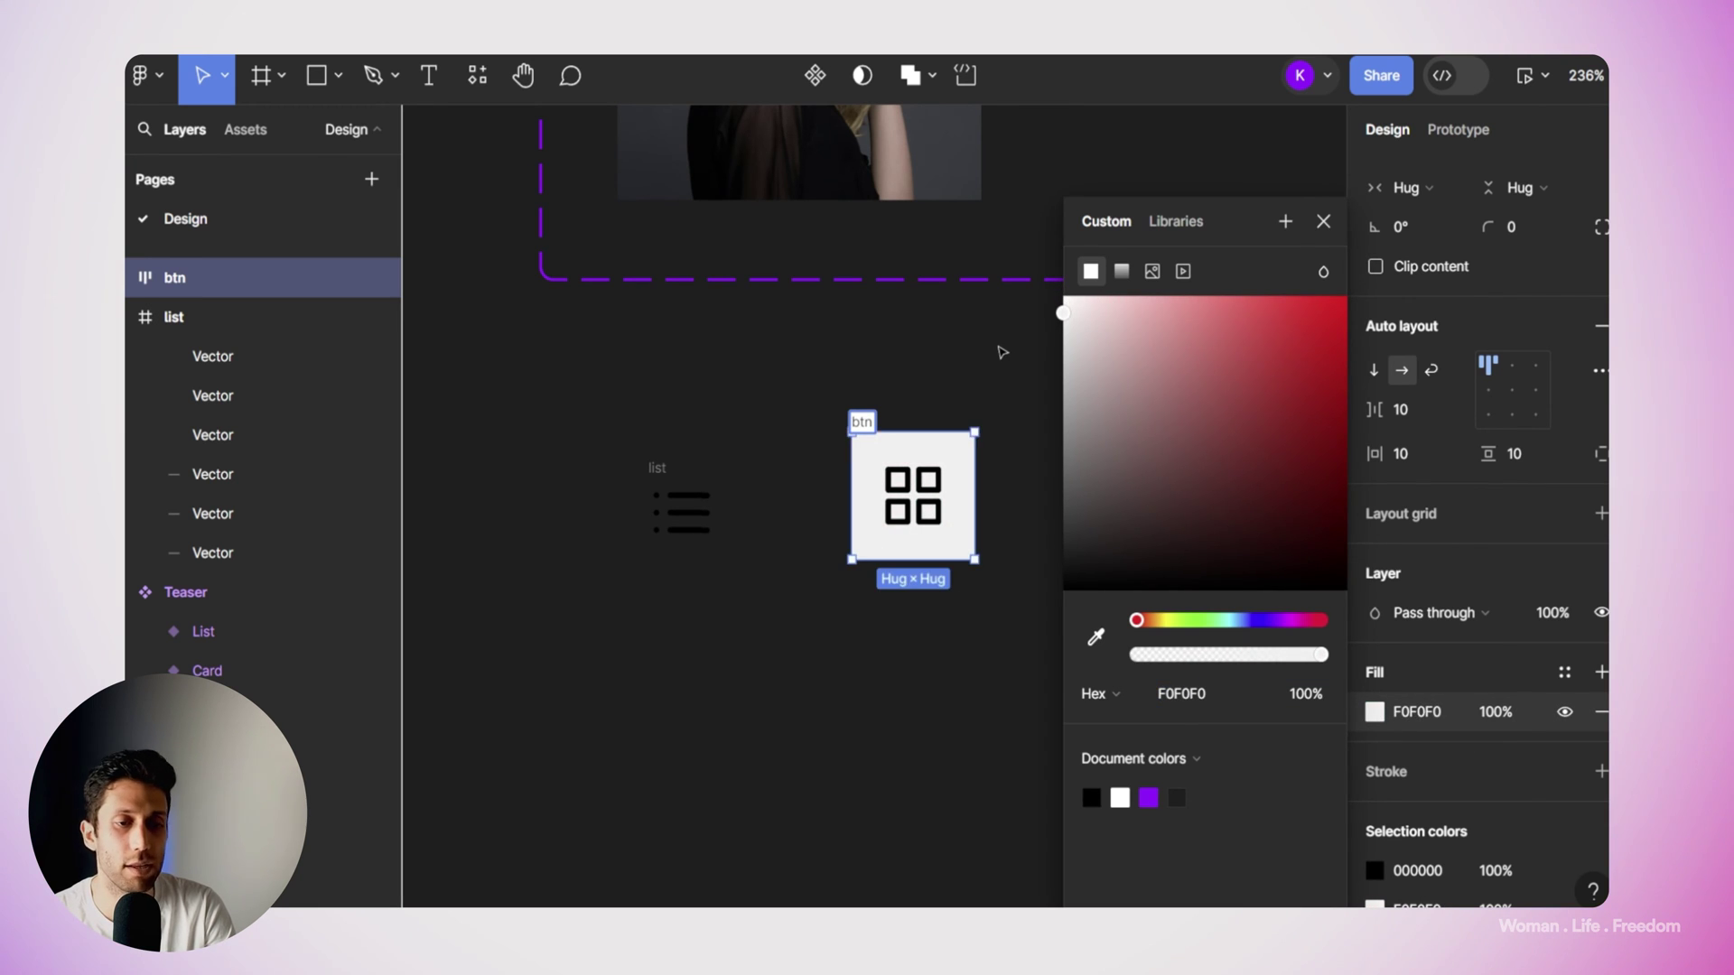
left_click(1003, 352)
Set the btn frame's corner radius to 10.
left_click(858, 445)
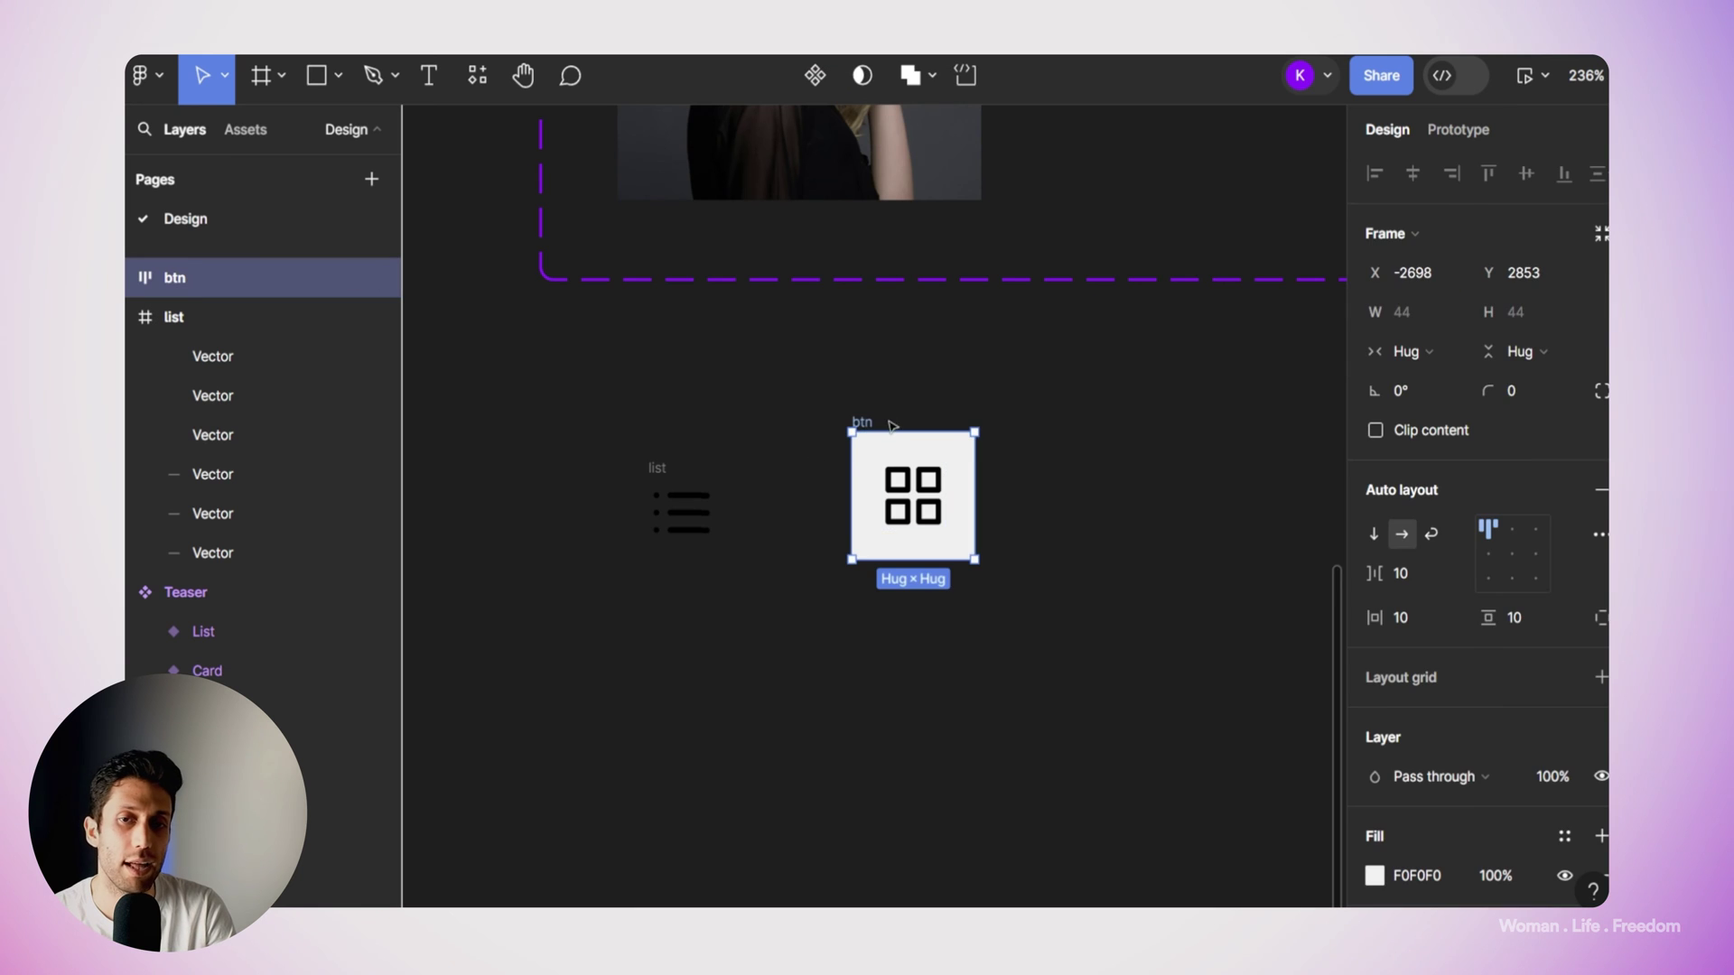
left_click(1519, 399)
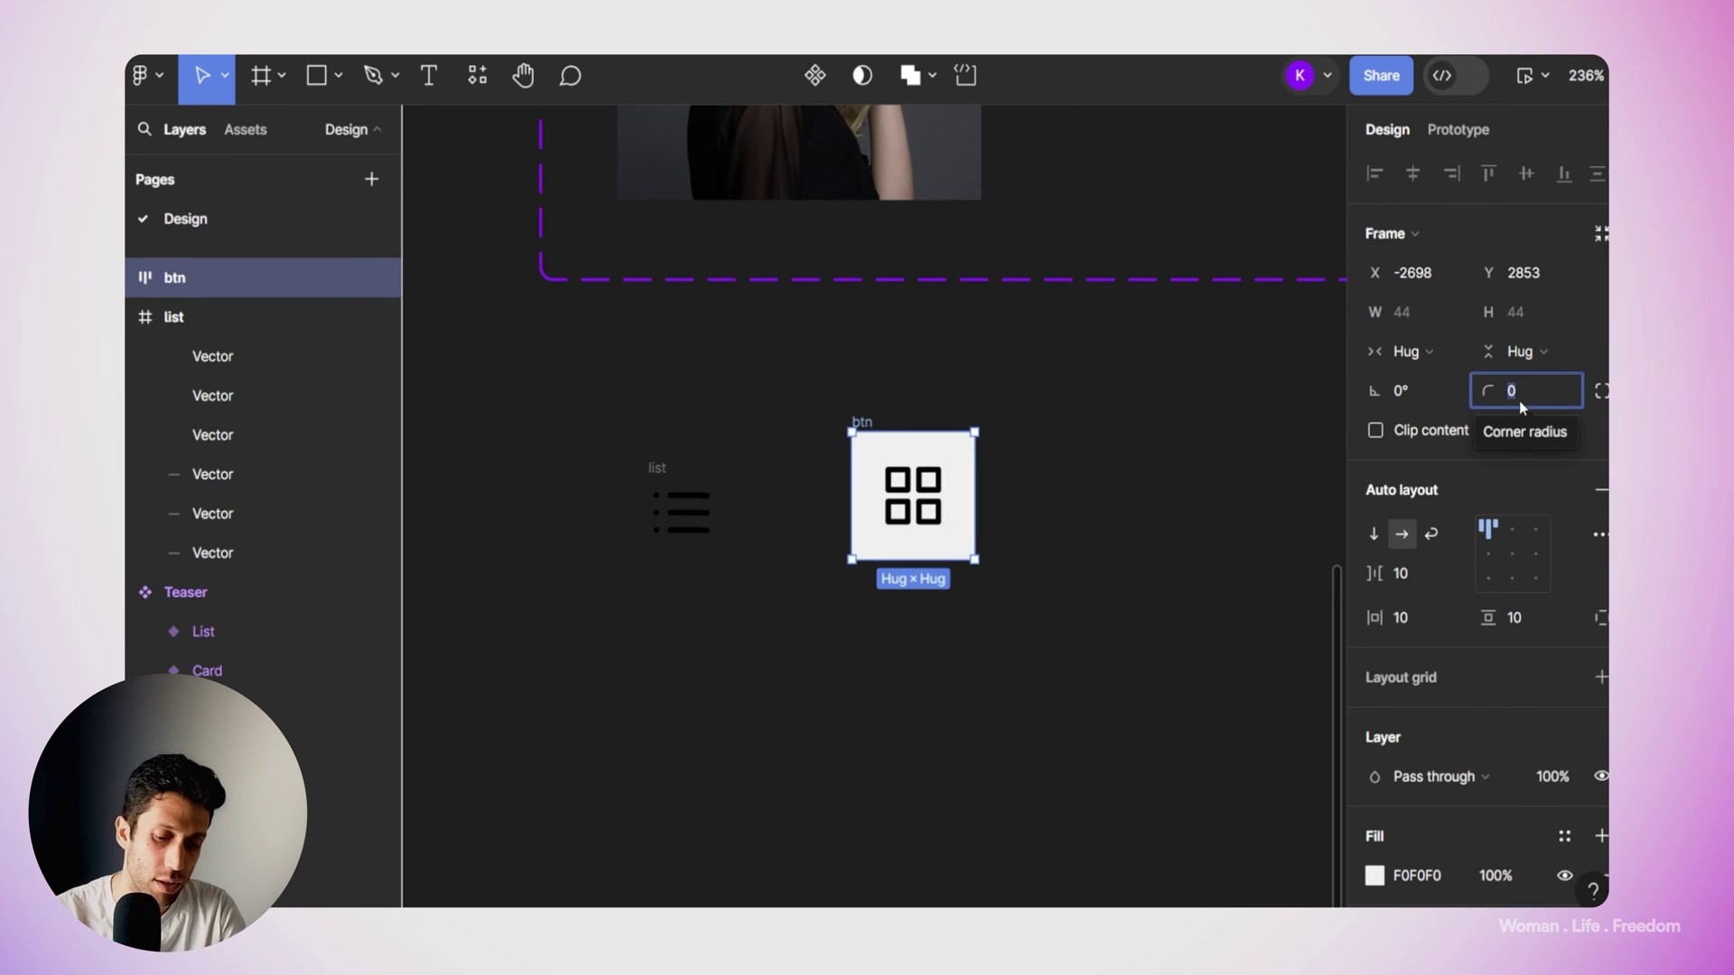
type("10")
key("Return")
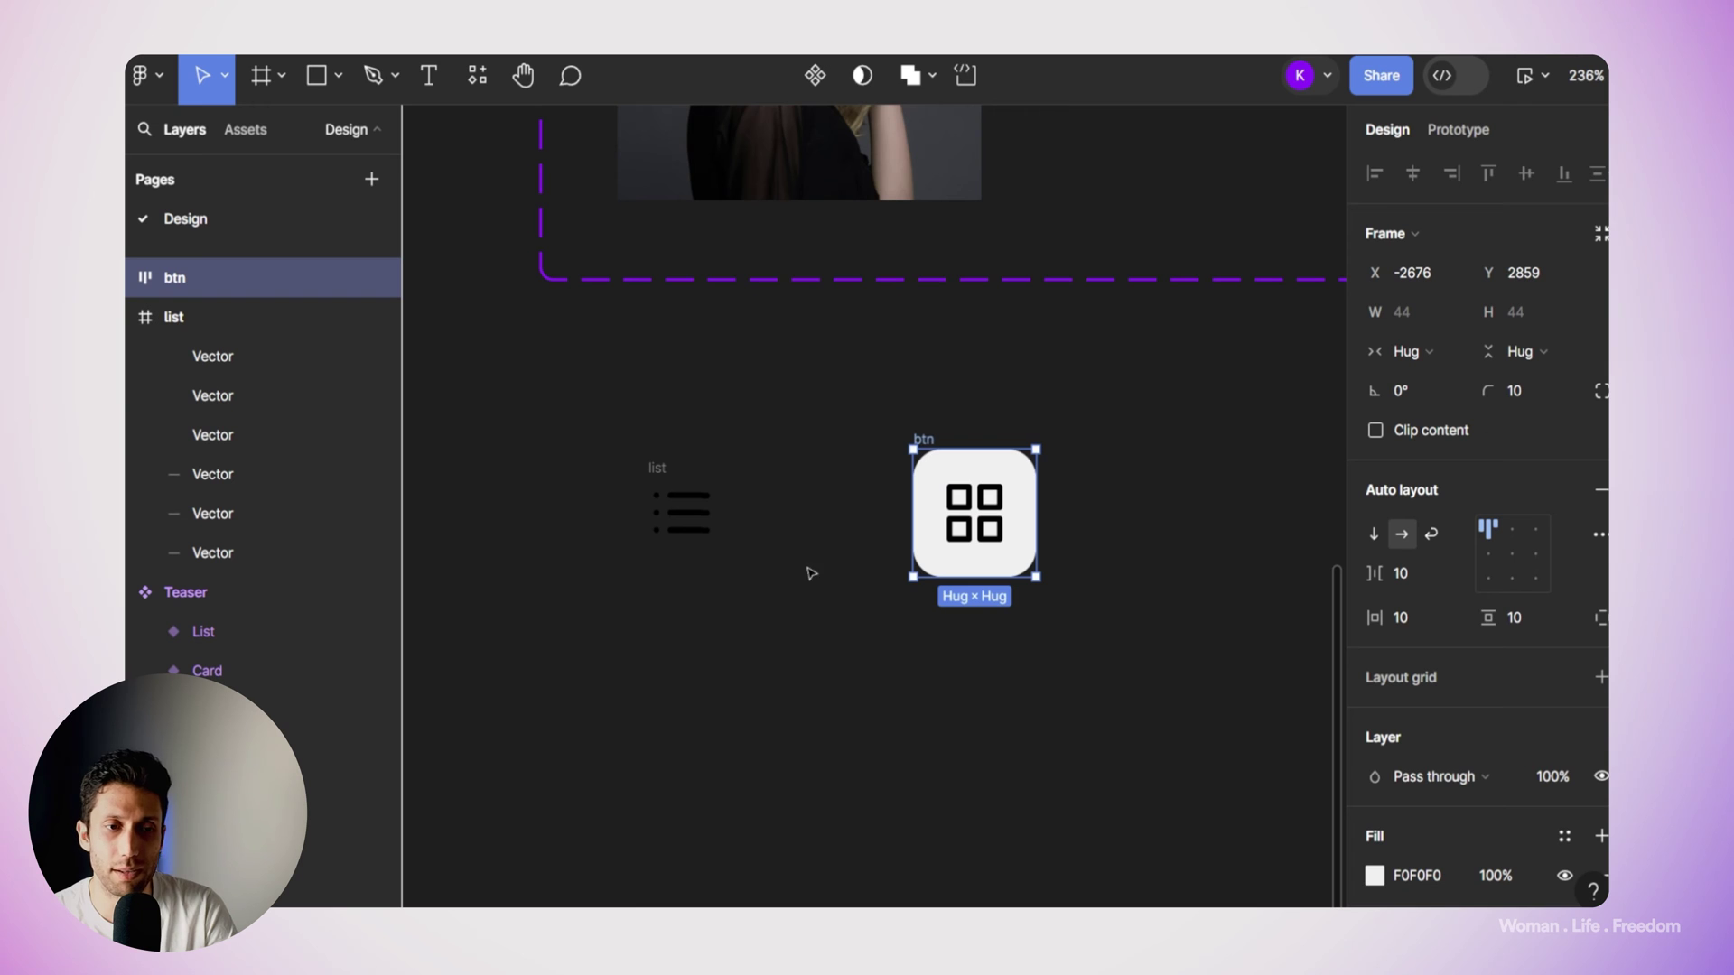
Duplicate the btn frame towards the list icon and replace the copy's grid icon with the list icon.
left_click_drag(926, 439, 781, 438)
left_click(669, 469)
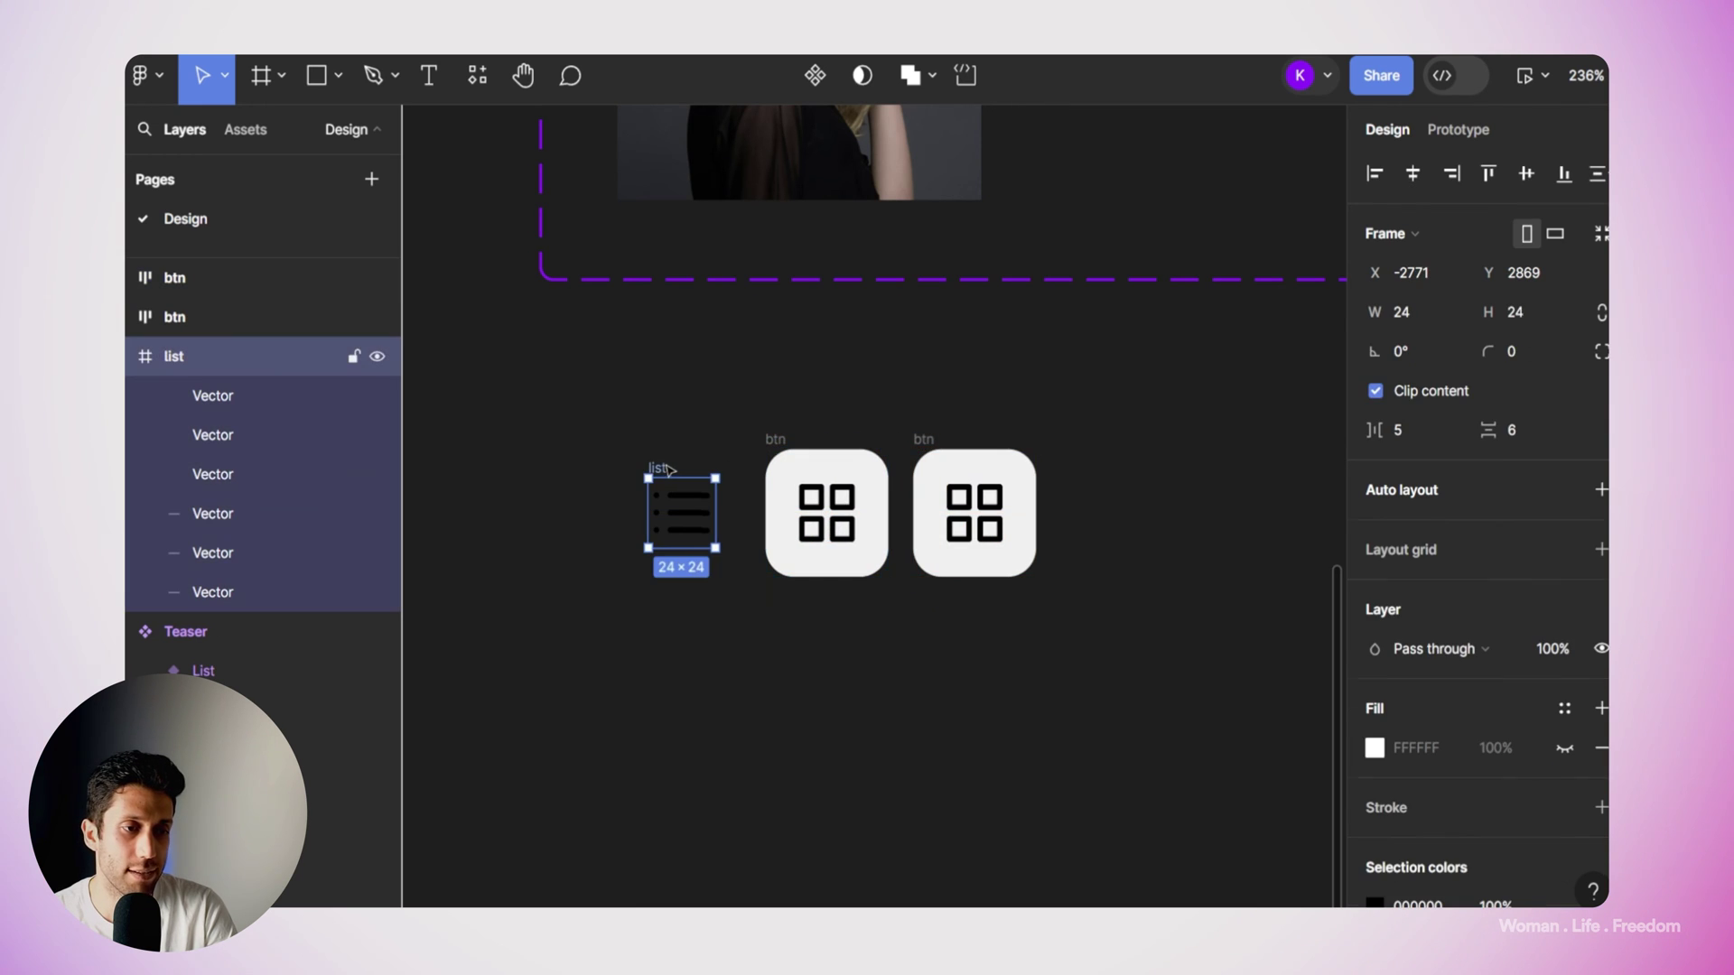
left_click_drag(668, 470, 841, 493)
left_click(853, 517)
key("Delete")
Combine the list and grid btn frames into one horizontal auto layout frame named switcher and place it below the Teaser component set.
left_click_drag(627, 356, 1141, 641)
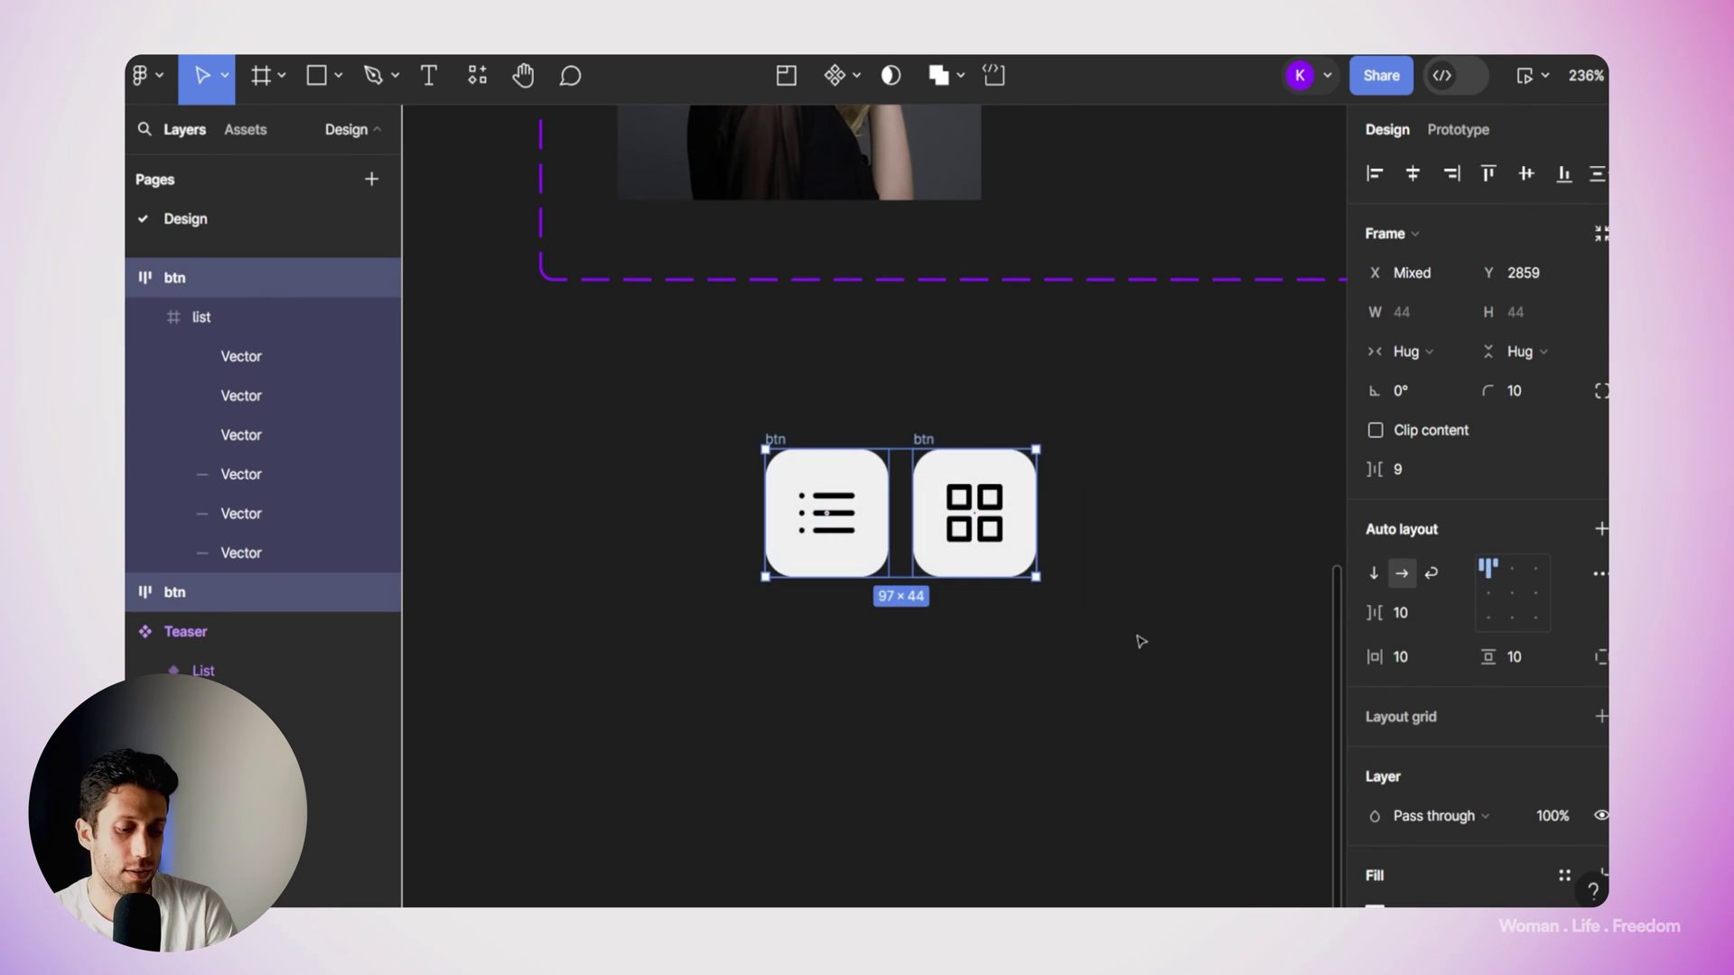
key("shift+a")
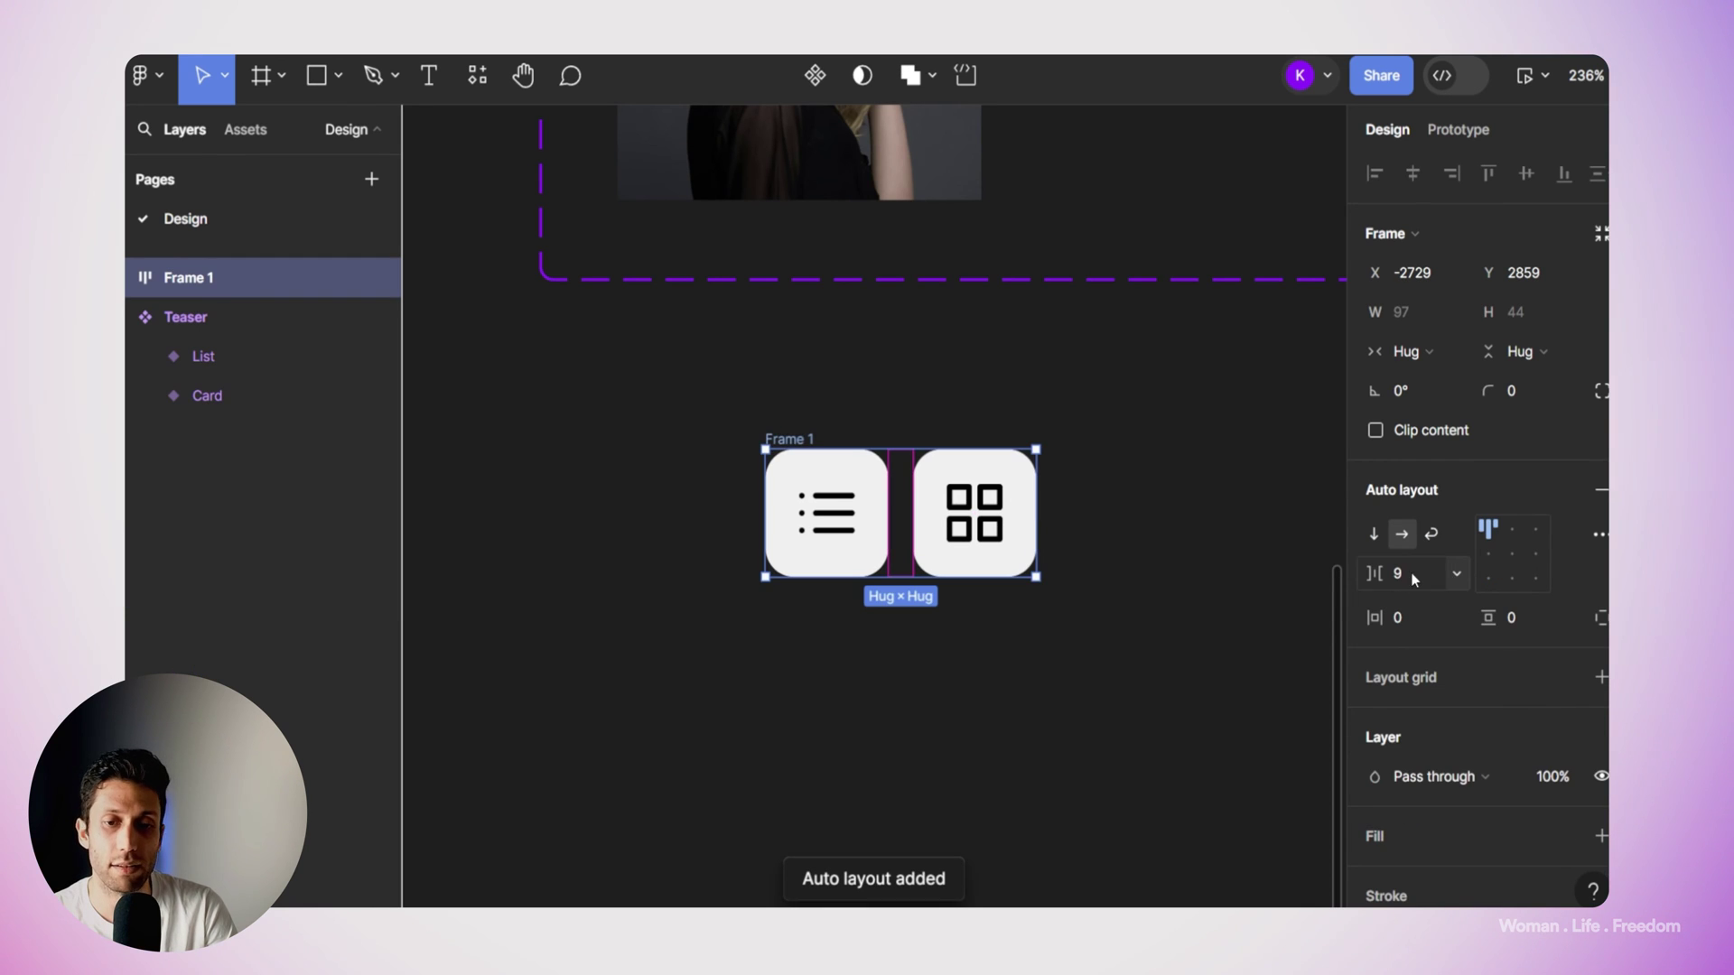
left_click_drag(807, 441, 876, 488)
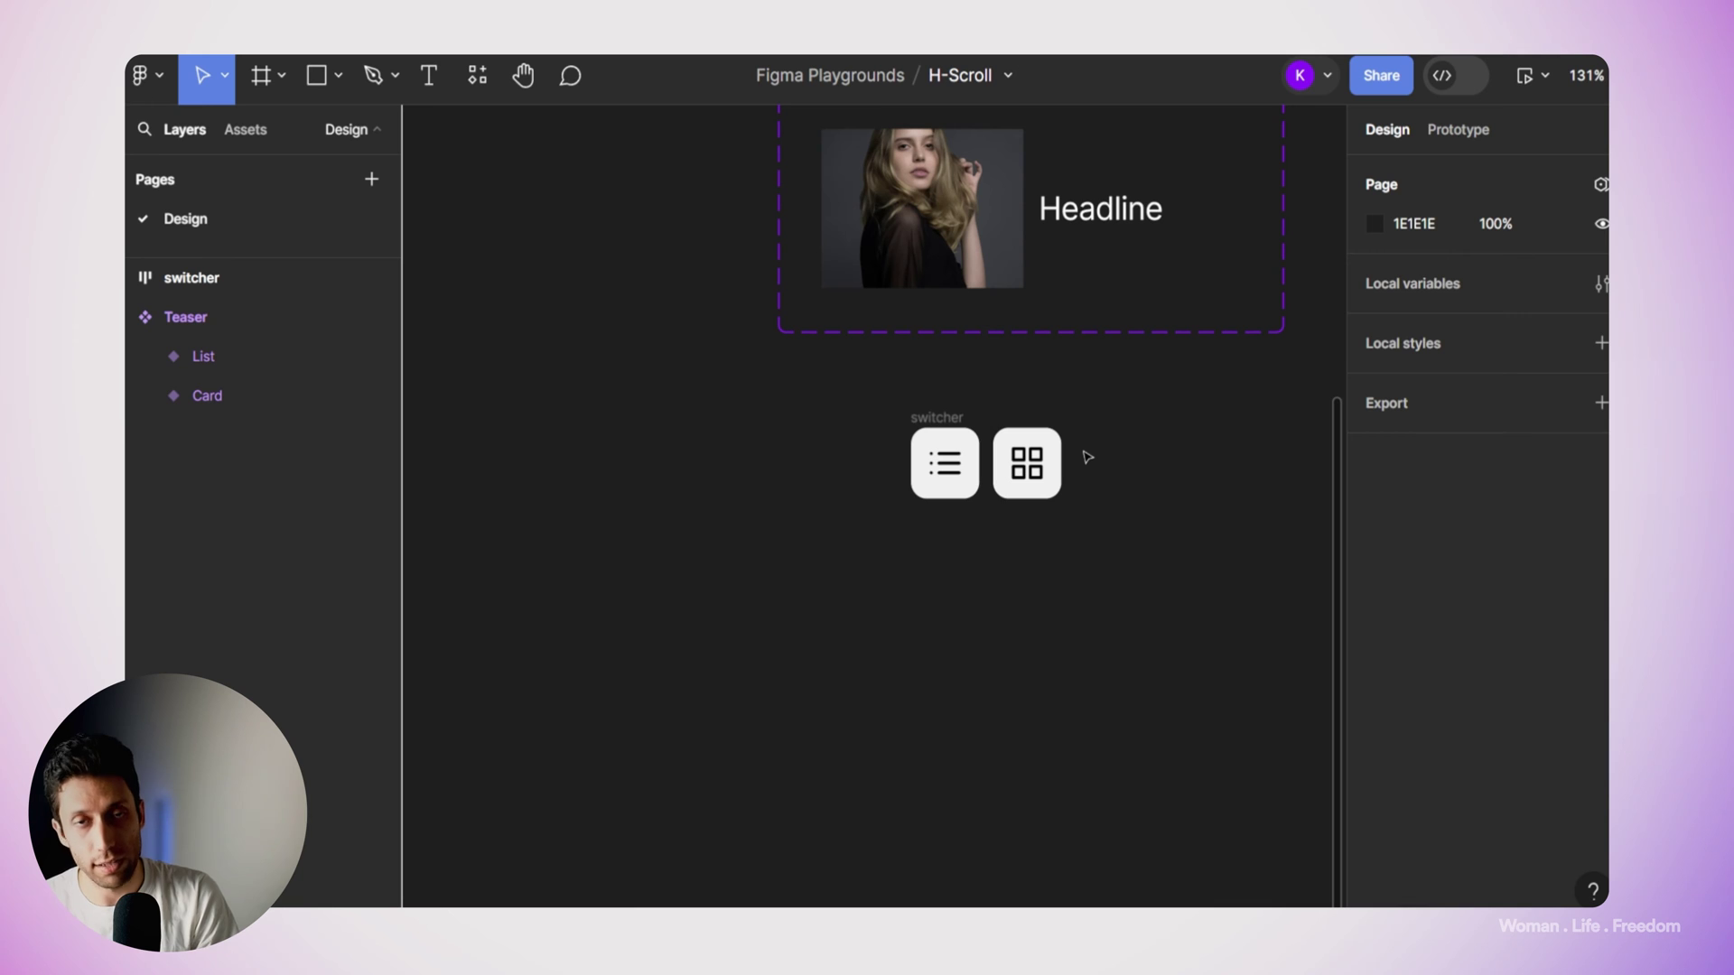
left_click(944, 418)
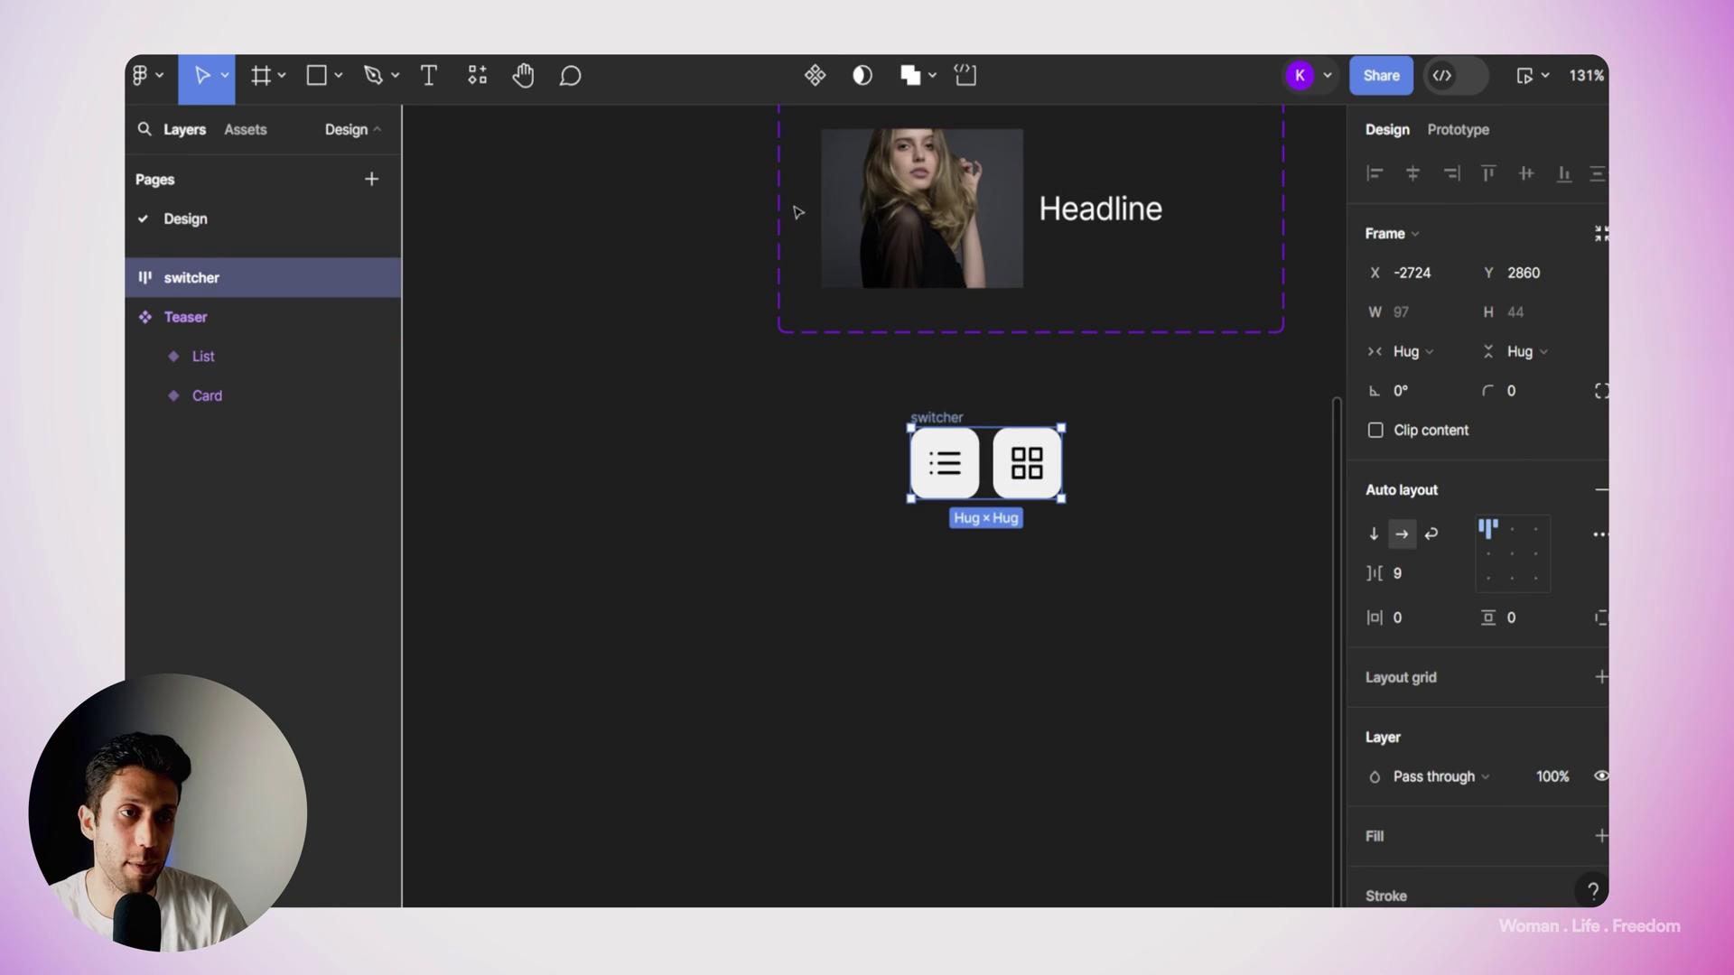
Turn the switcher frame into a component and add a second variant to it.
left_click(811, 78)
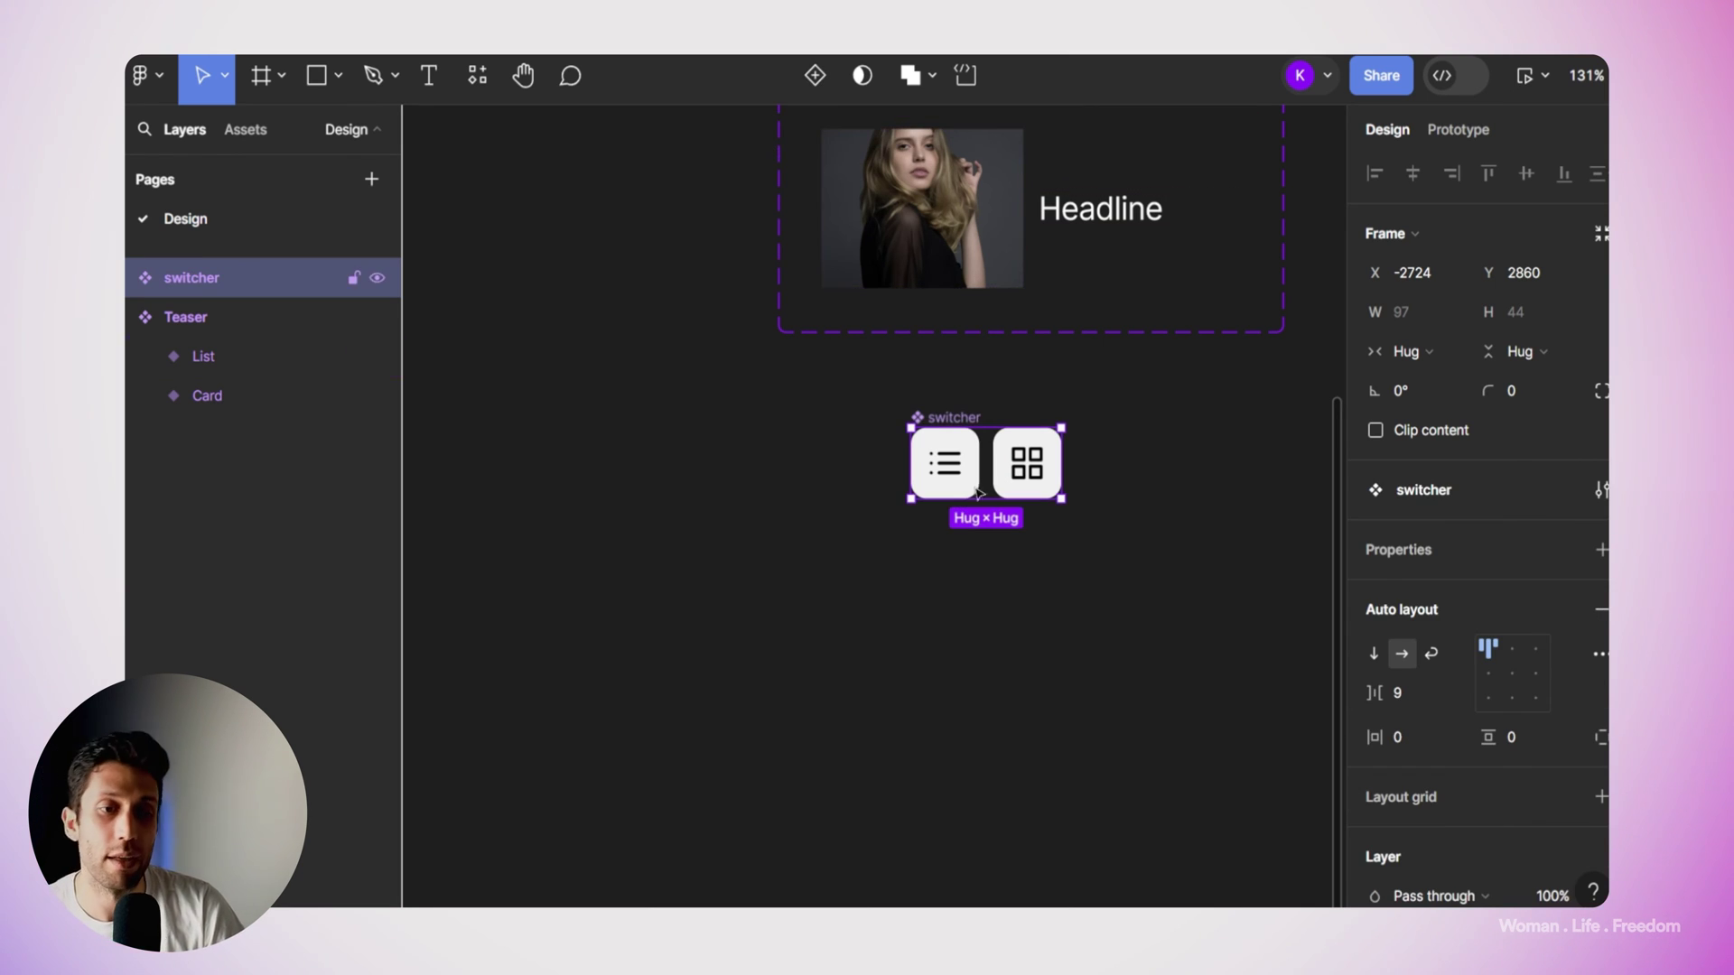
left_click(814, 82)
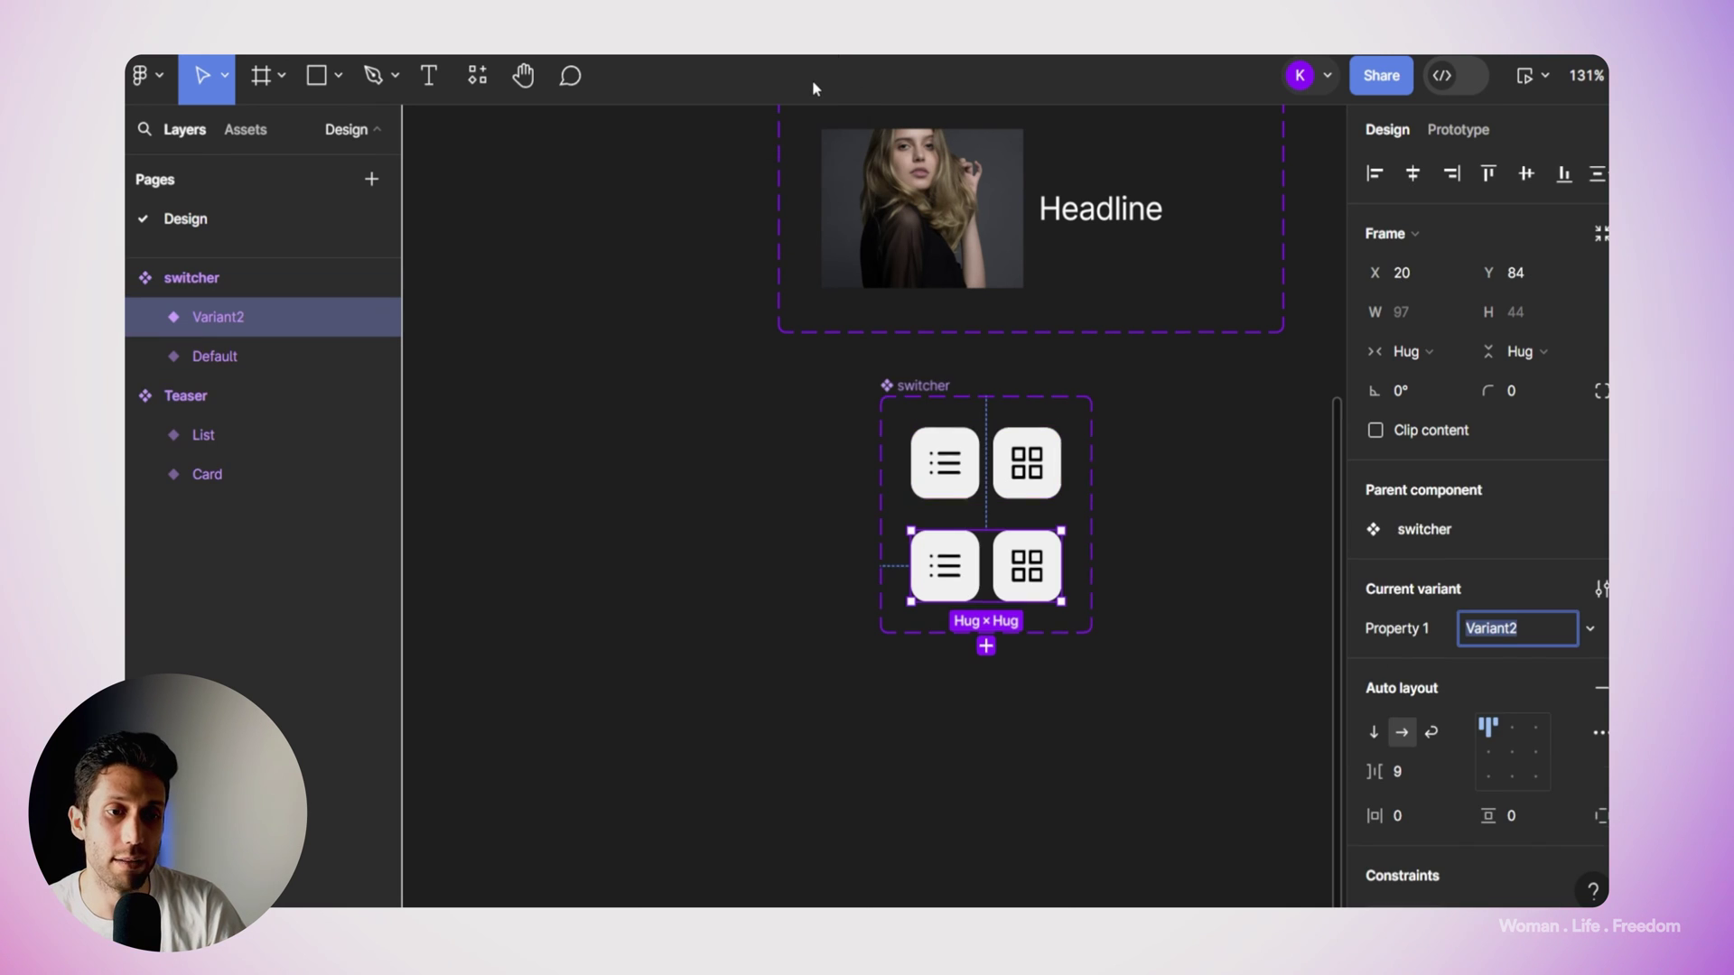
Rename the switcher component set's variant property to Variants.
left_click(920, 390)
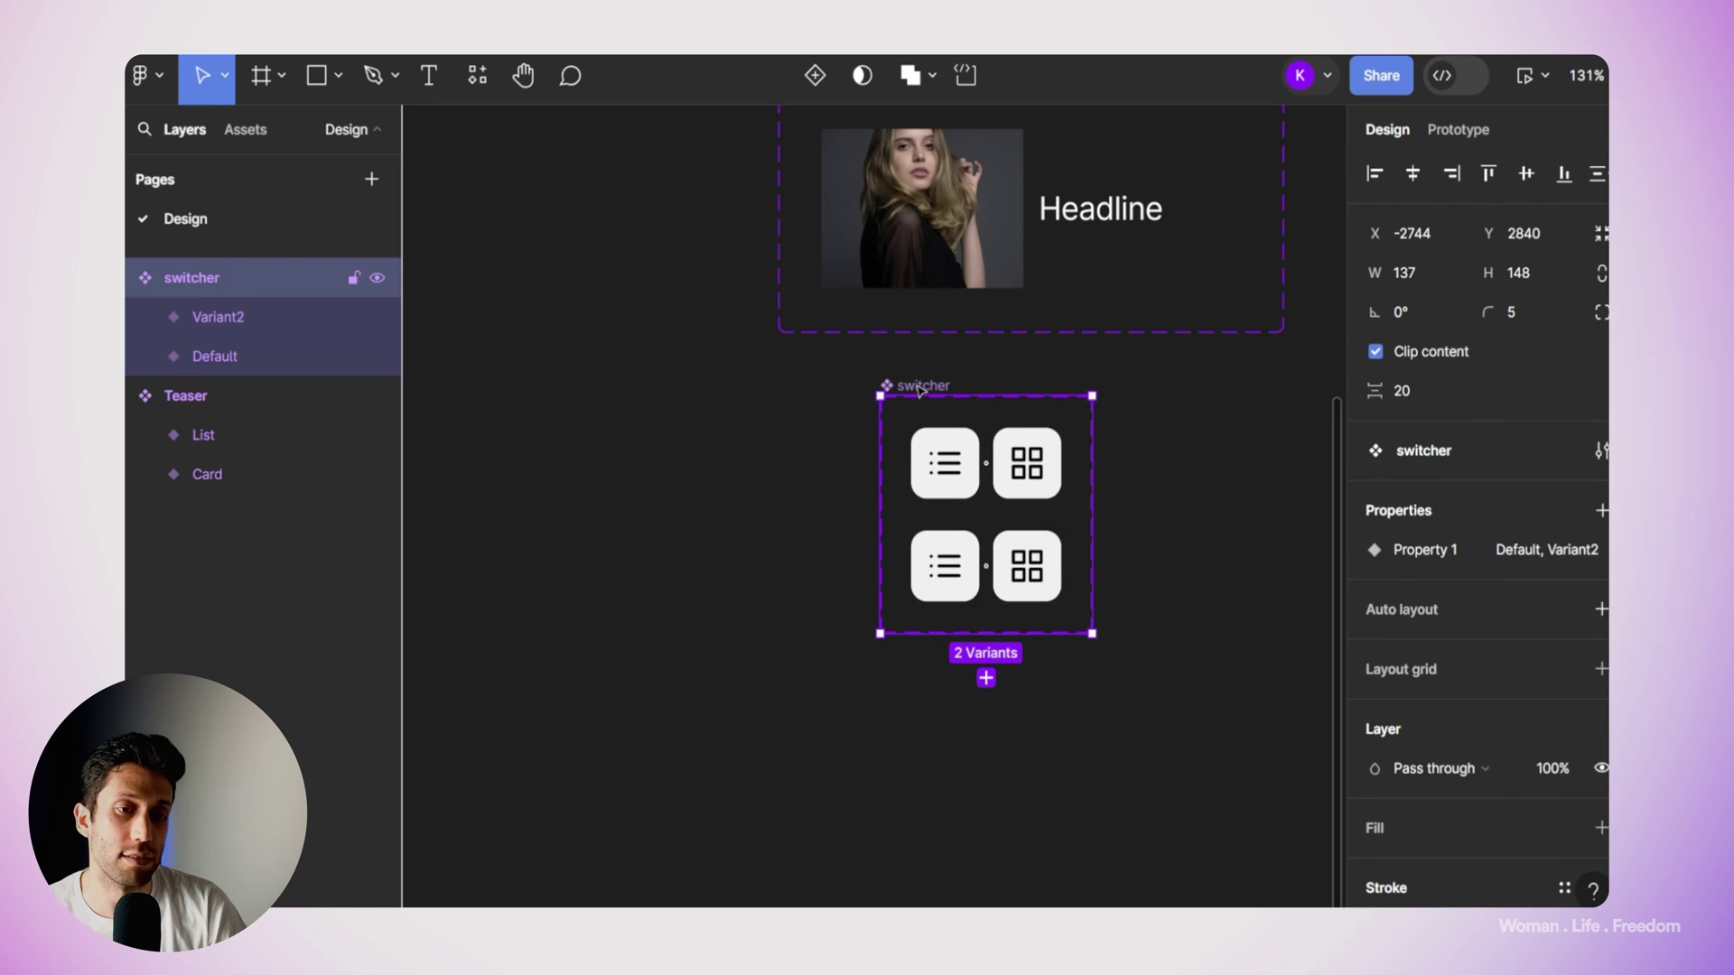
double_click(1416, 548)
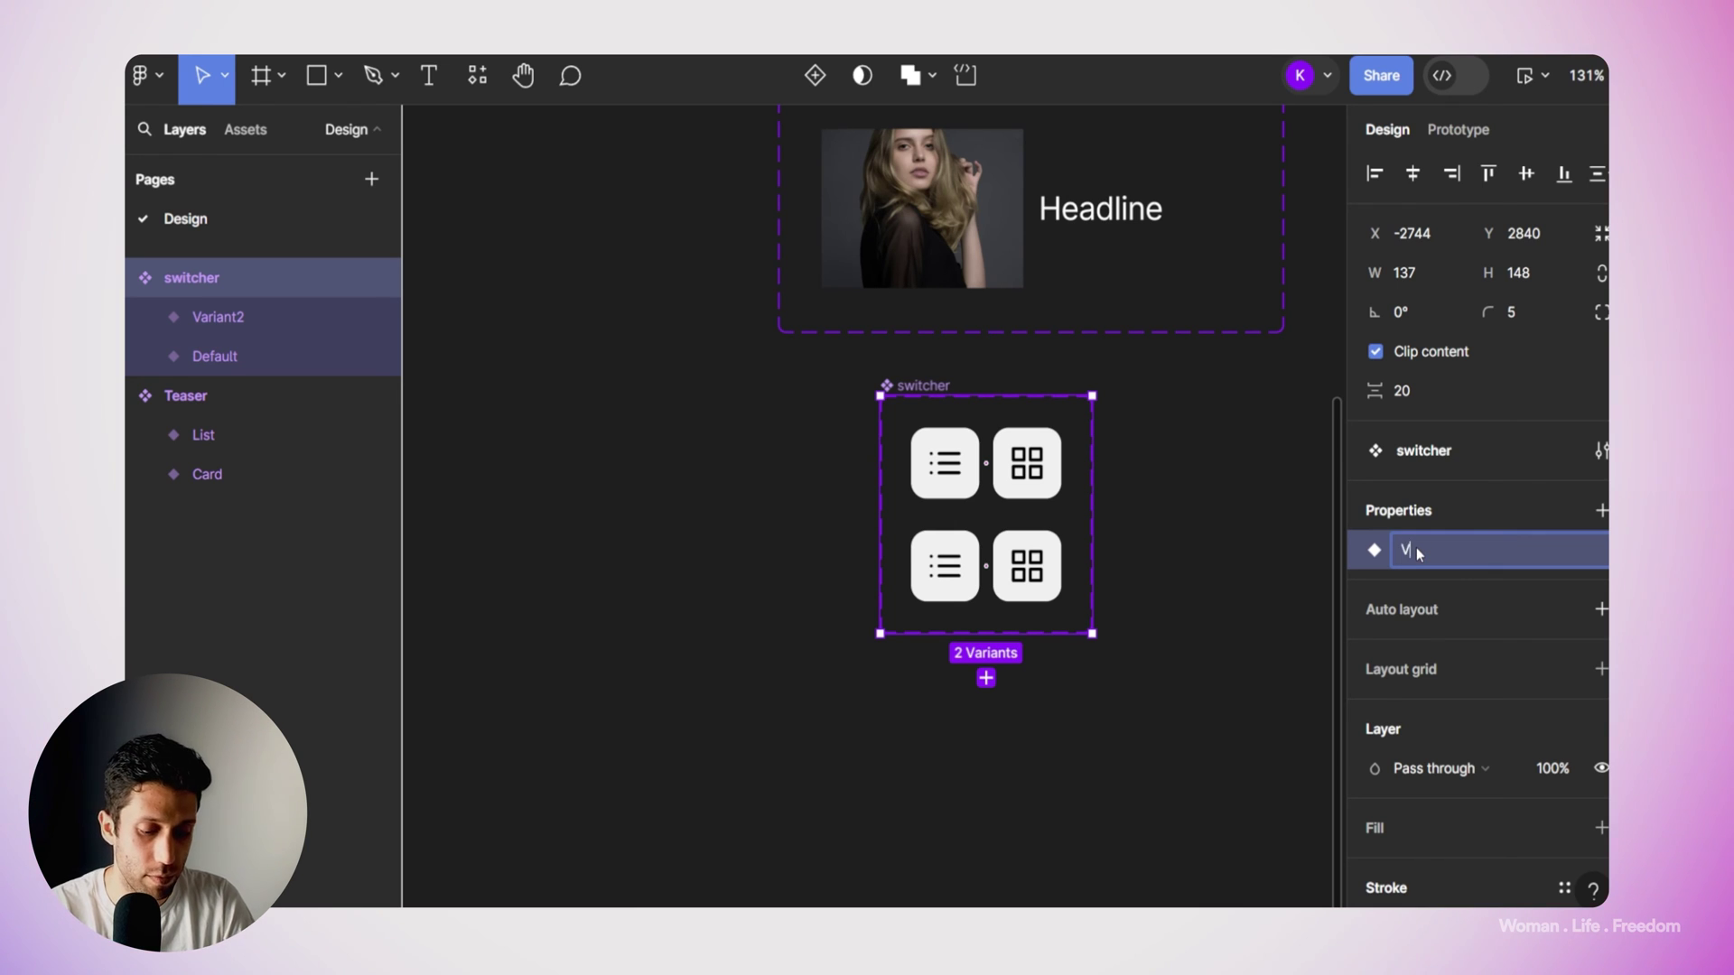
type("iants")
left_click(1258, 565)
left_click(950, 513)
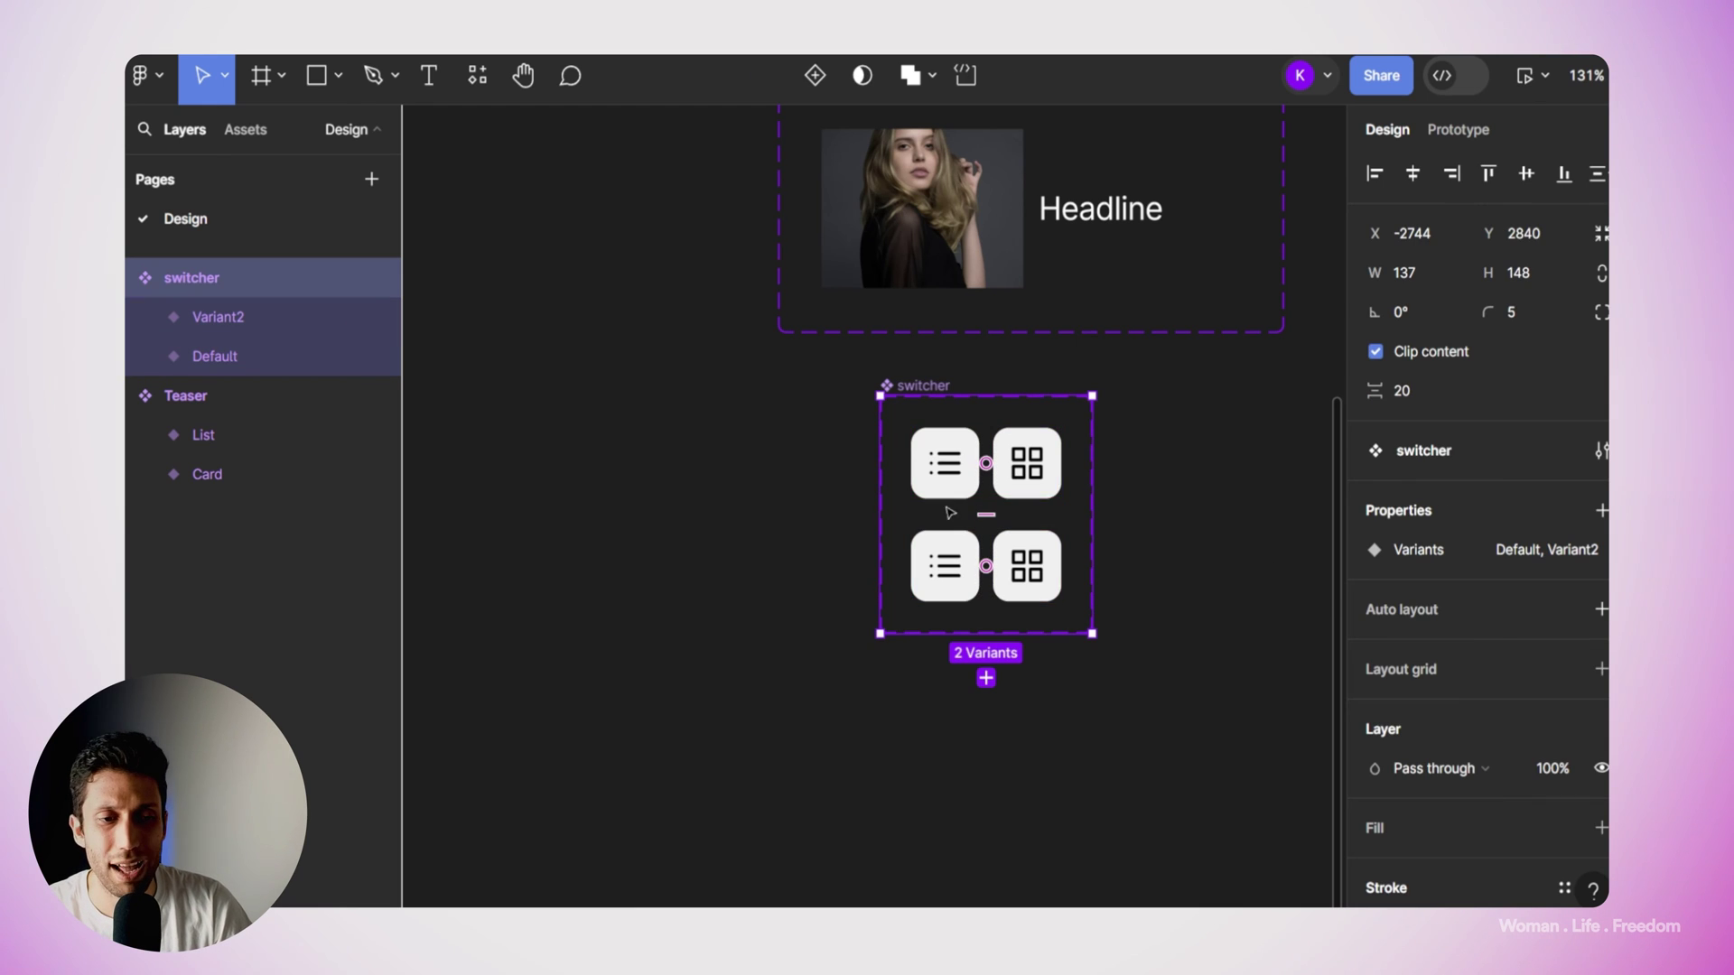
Change the fill of the grid btn in the switcher's Default variant to purple D282F7.
left_click(1036, 472, "super")
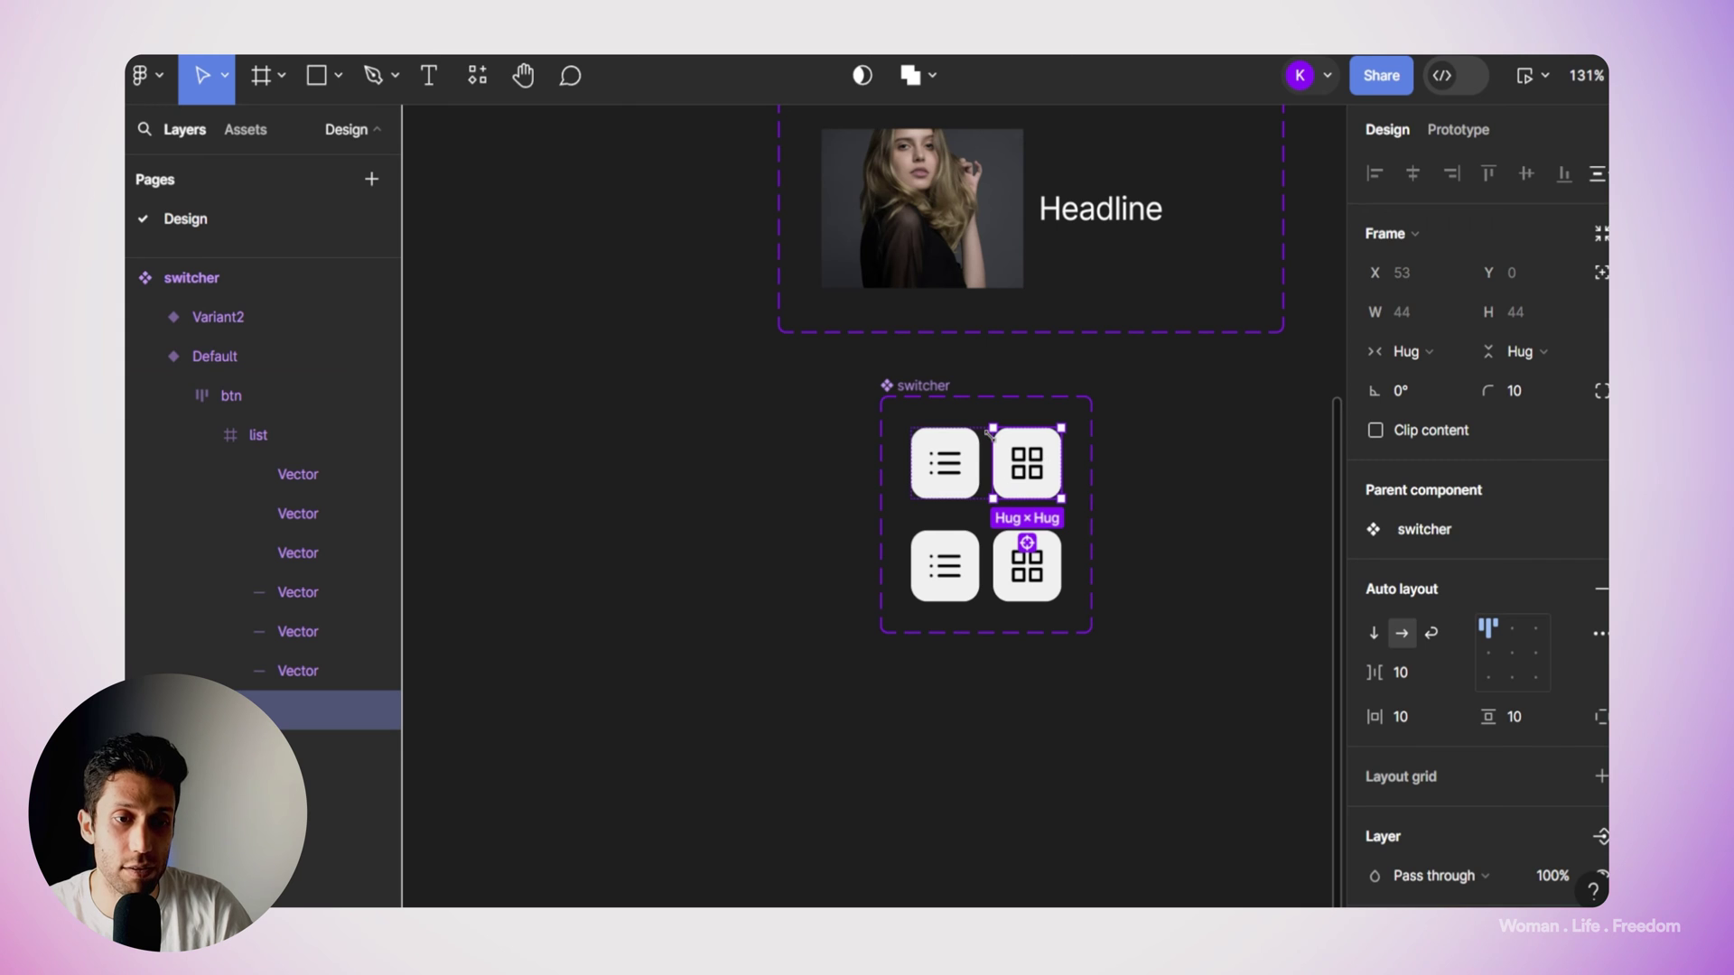
scroll(1465, 593, "down", 3)
scroll(1465, 593, "down", 2)
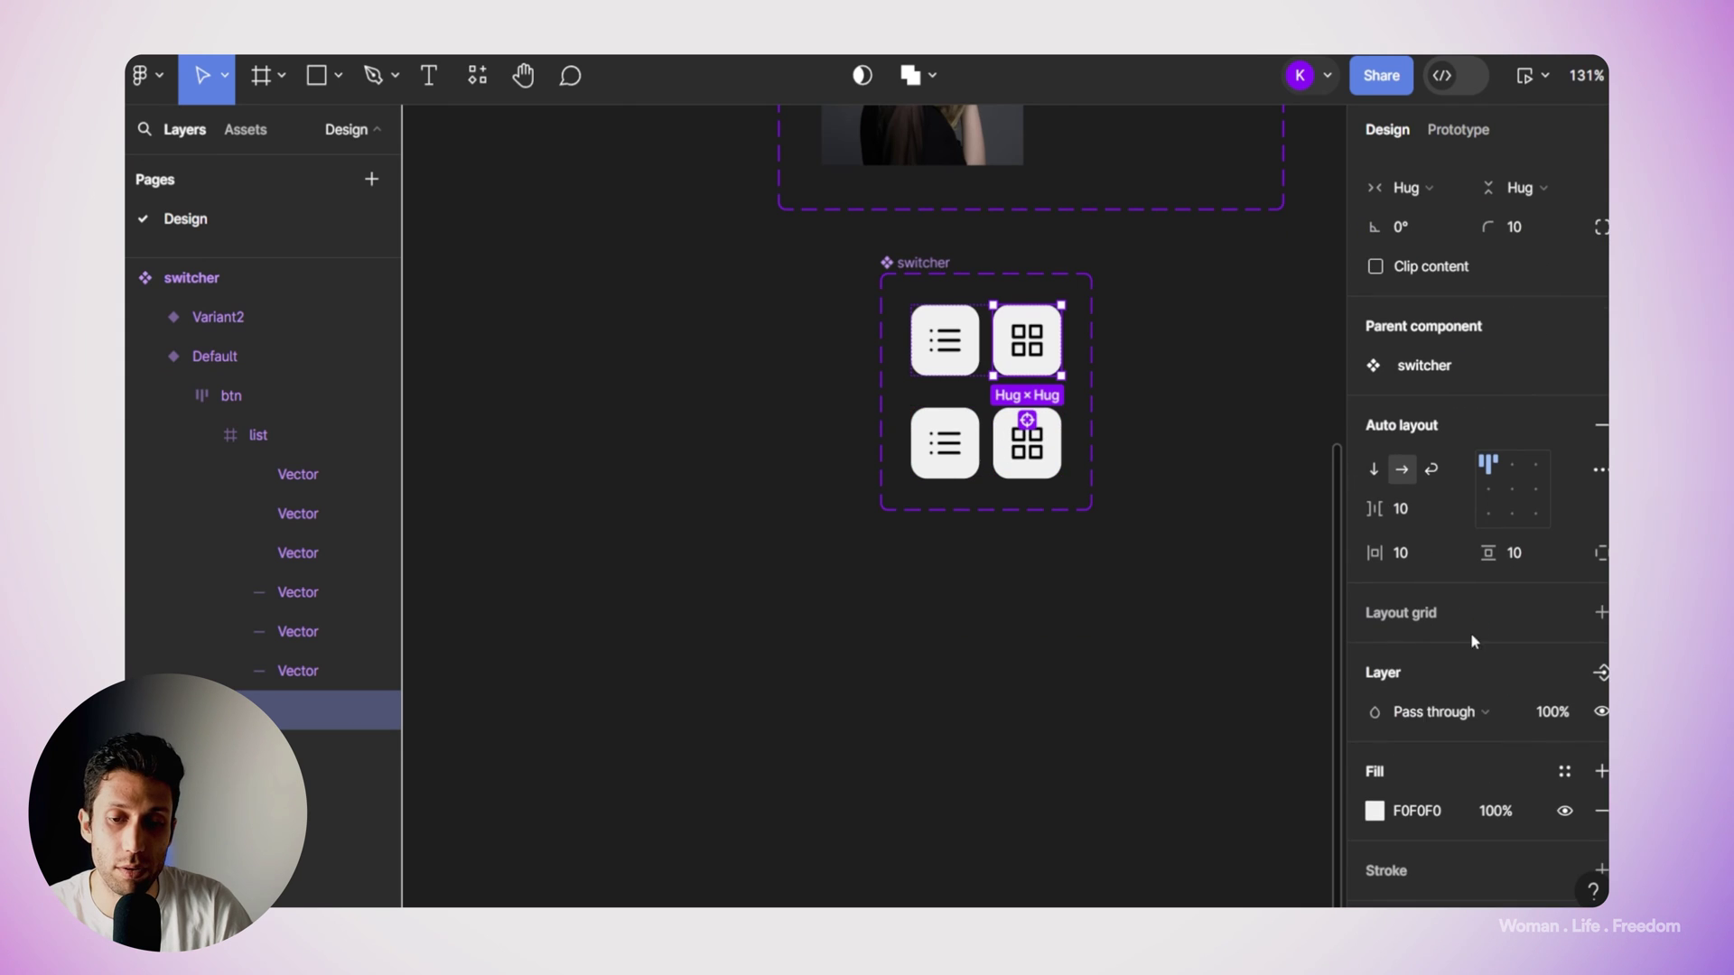
left_click(1374, 810)
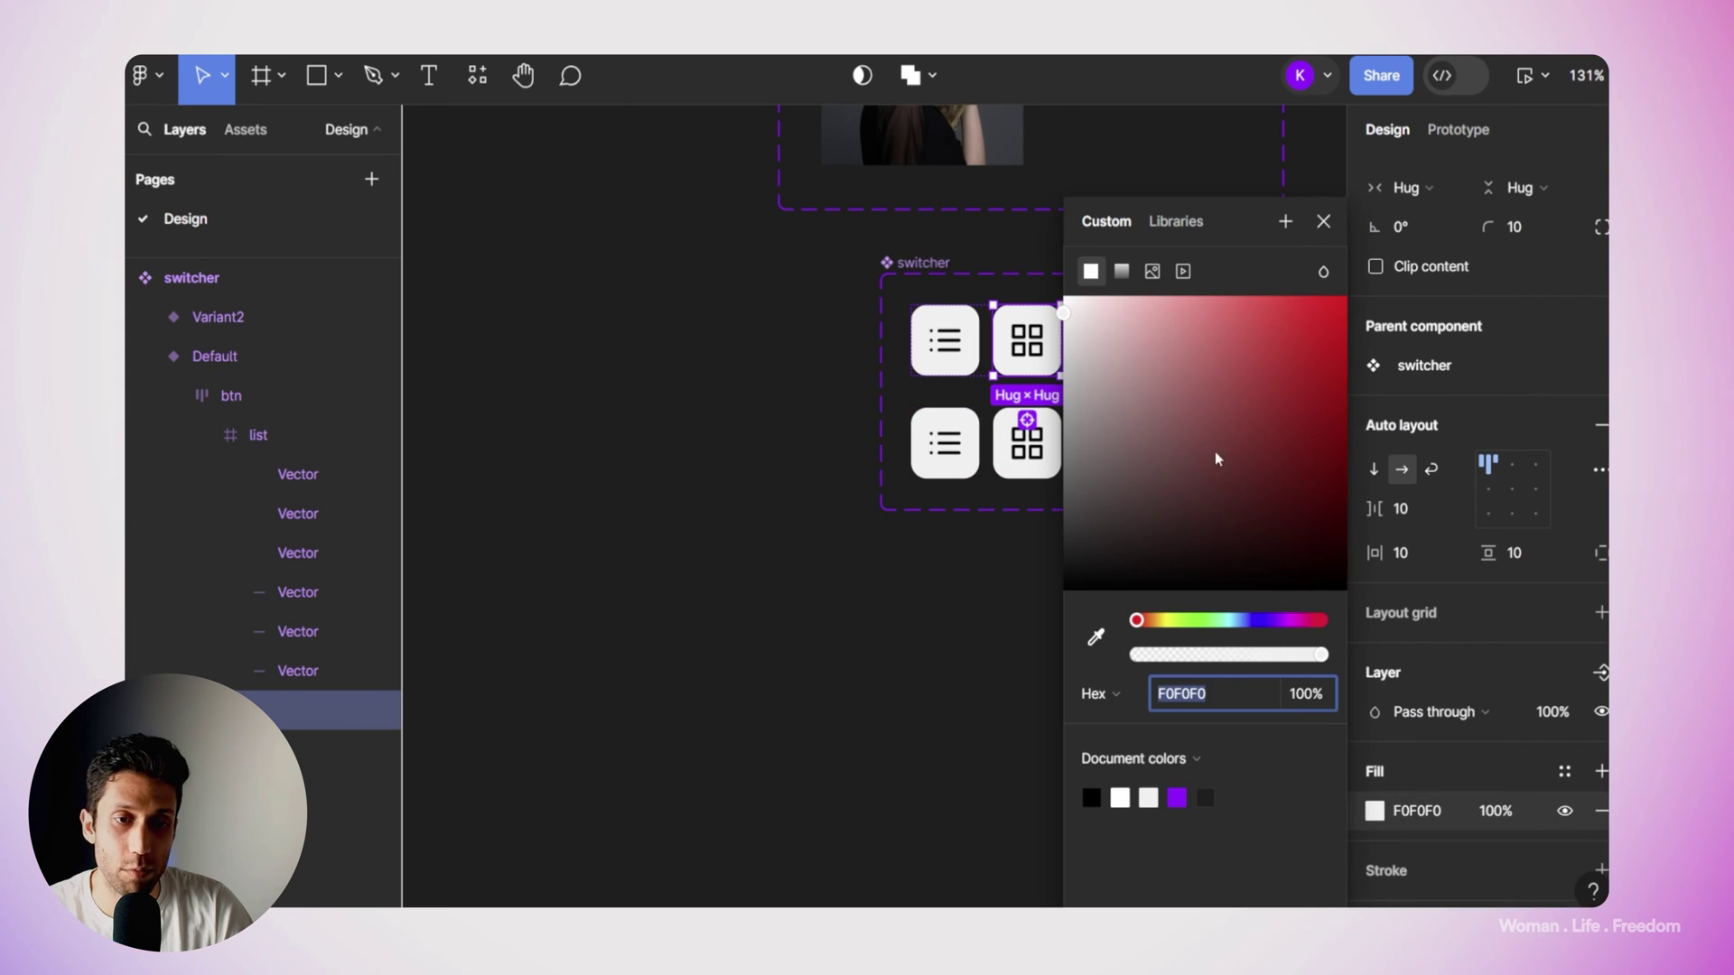
left_click_drag(1144, 340, 1198, 305)
left_click_drag(1301, 620, 1279, 620)
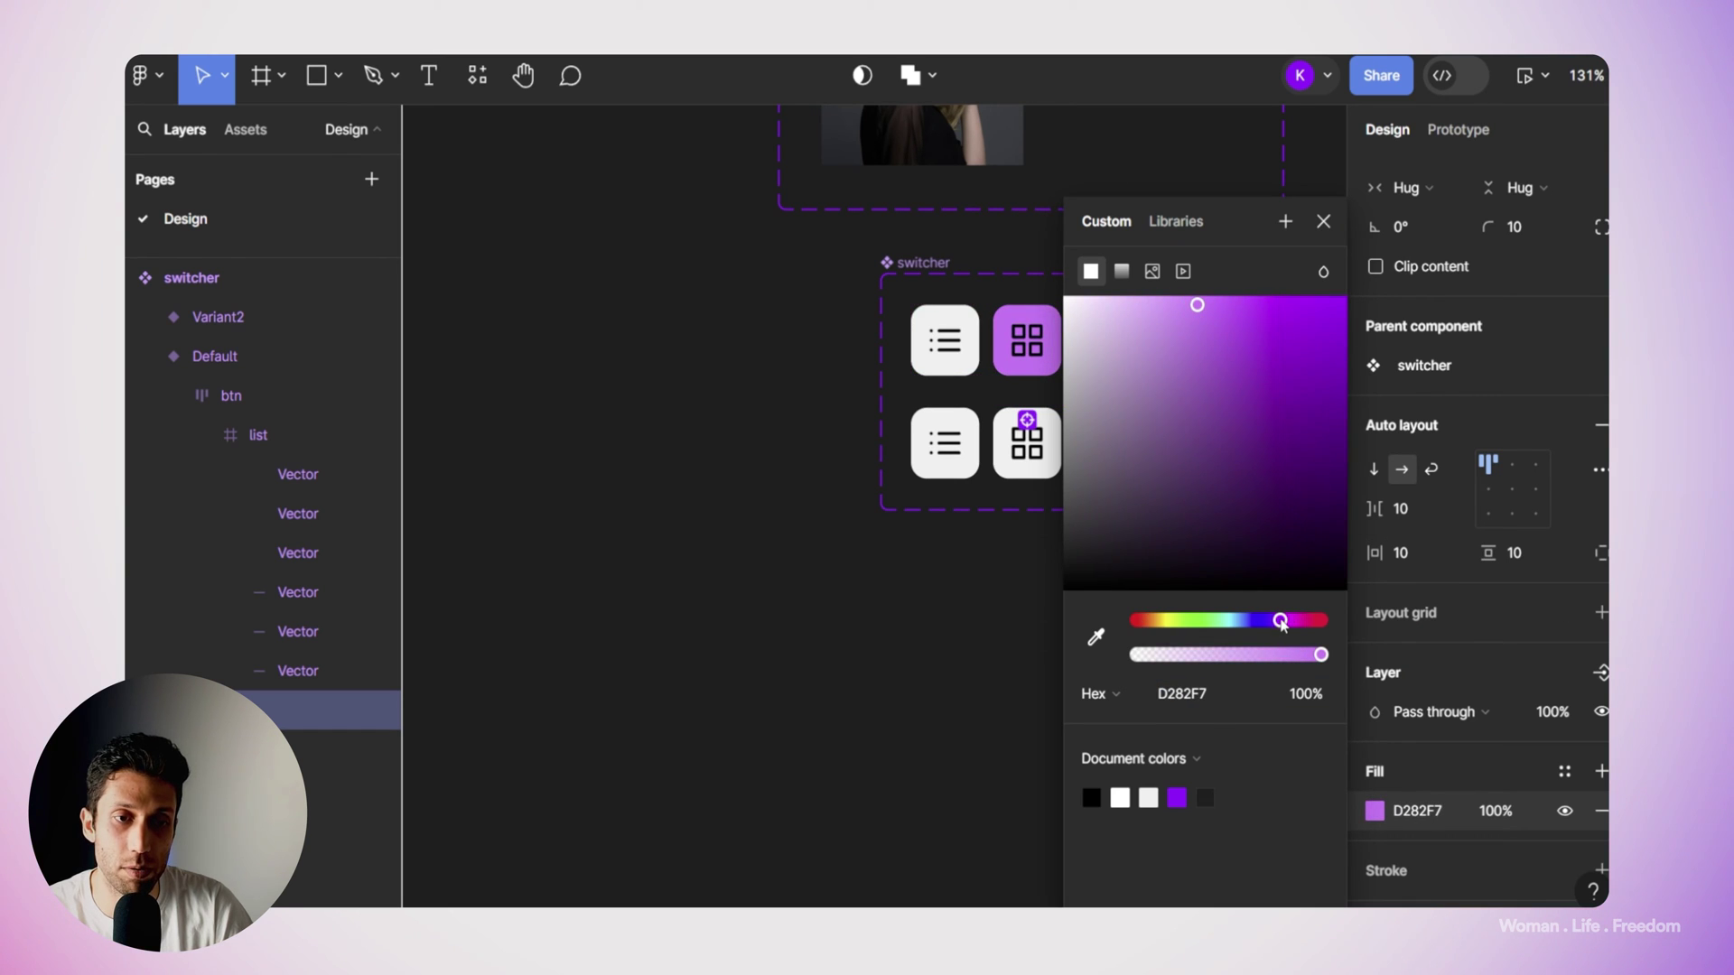
Fill the list btn in the switcher's second variant with purple D282F7 sampled from the coloured grid btn.
left_click(955, 438)
left_click(955, 438)
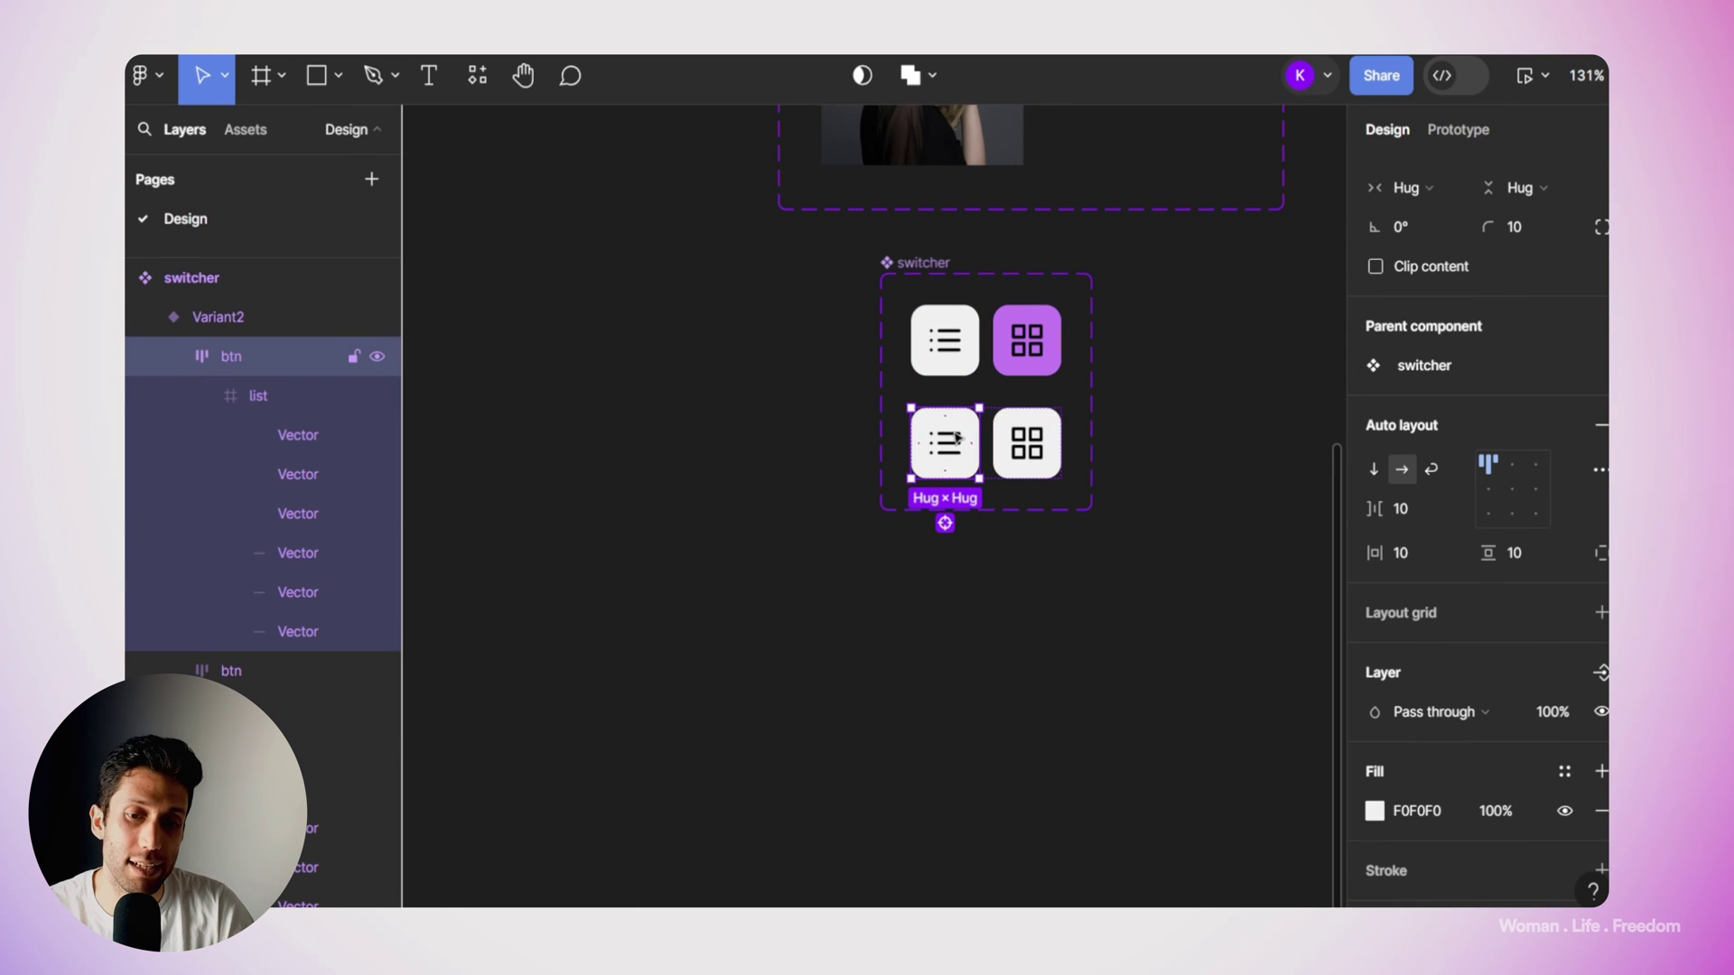
left_click(1375, 811)
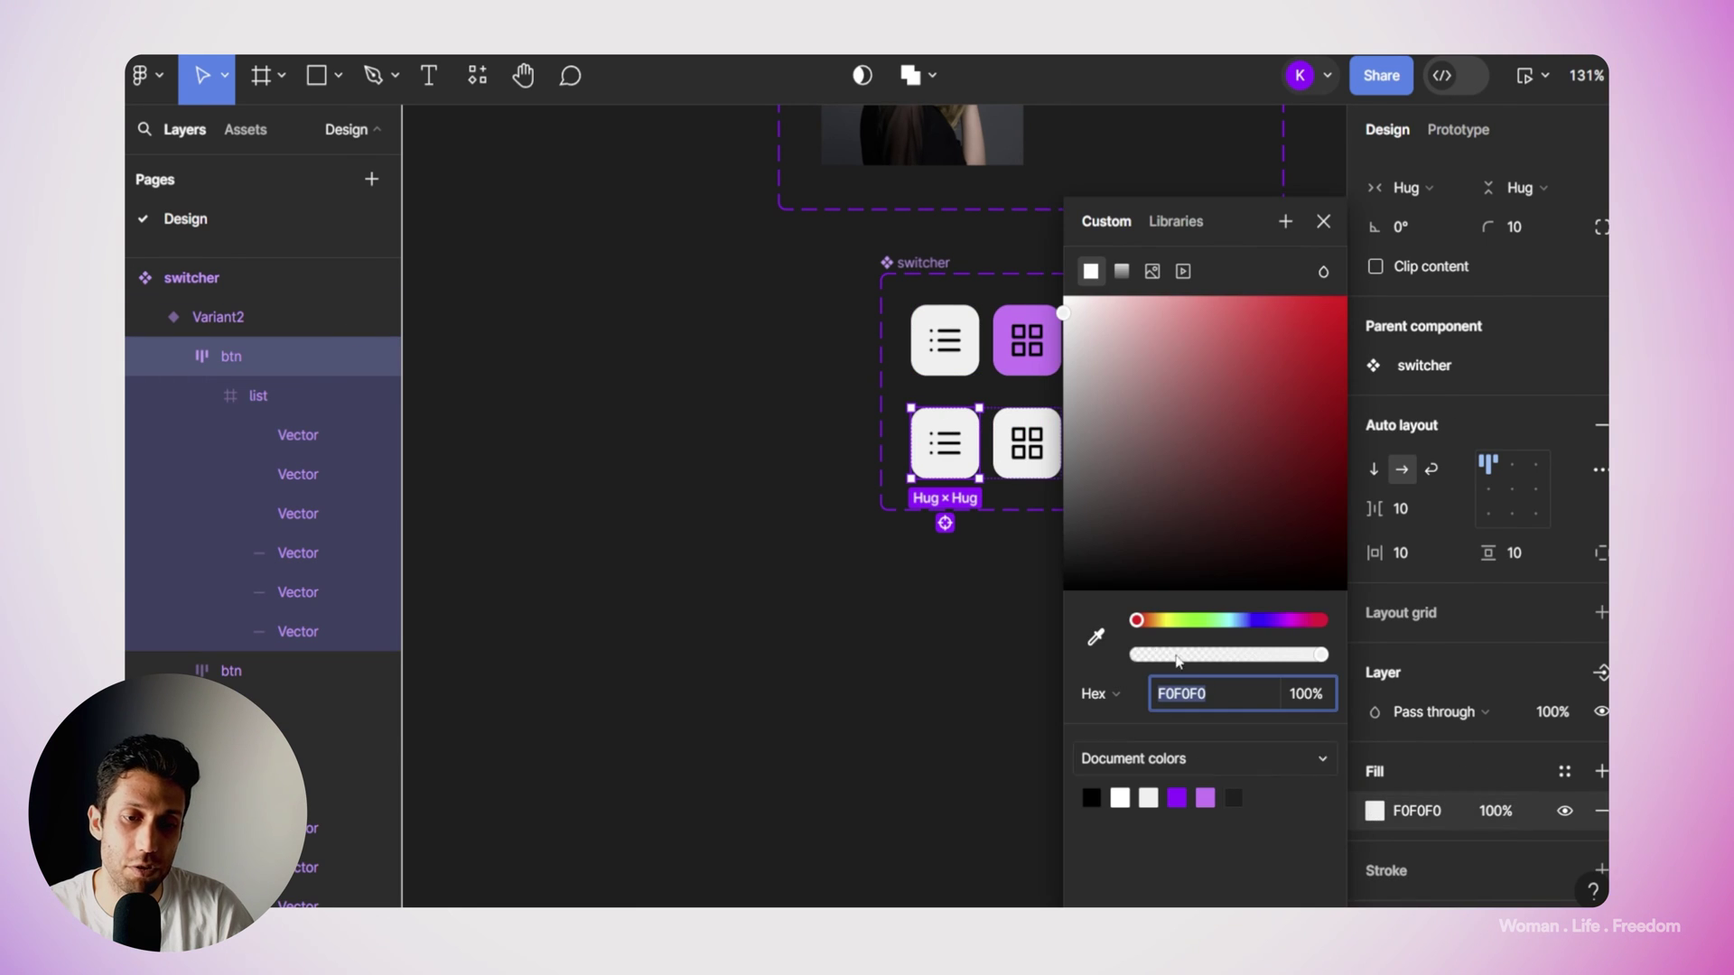
left_click(1095, 638)
left_click(1238, 210)
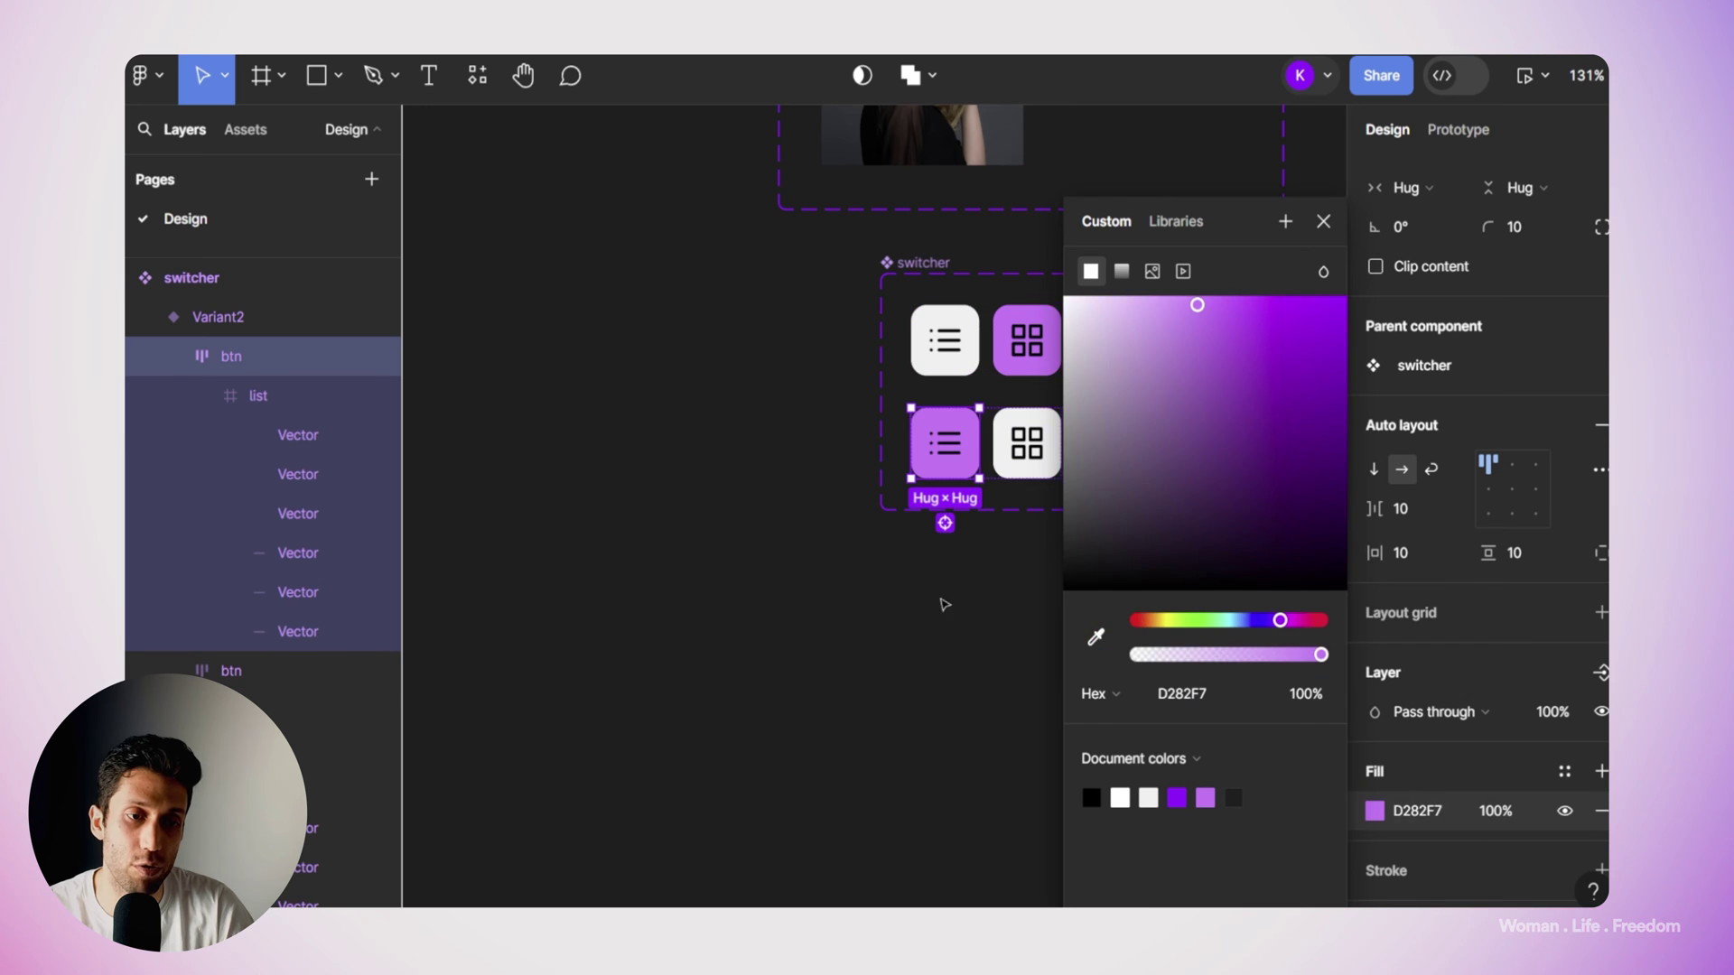
left_click(942, 603)
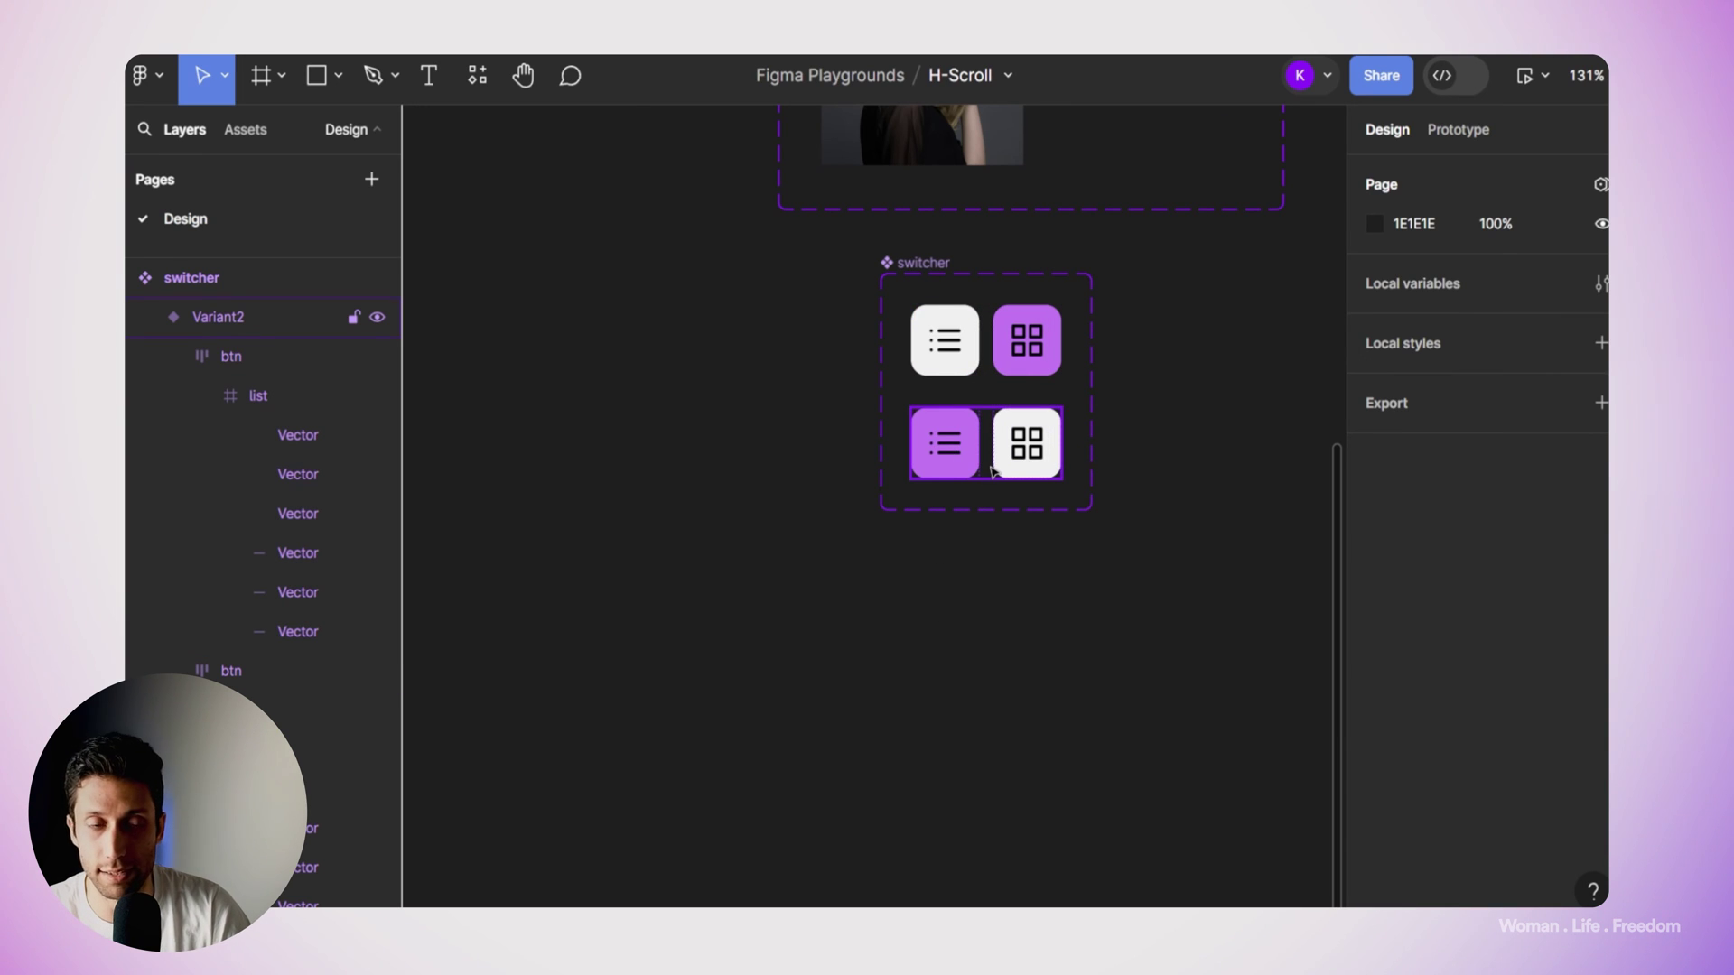
Name the switcher variant with the purple grid button Grid and the one with the purple list button List.
left_click(987, 348)
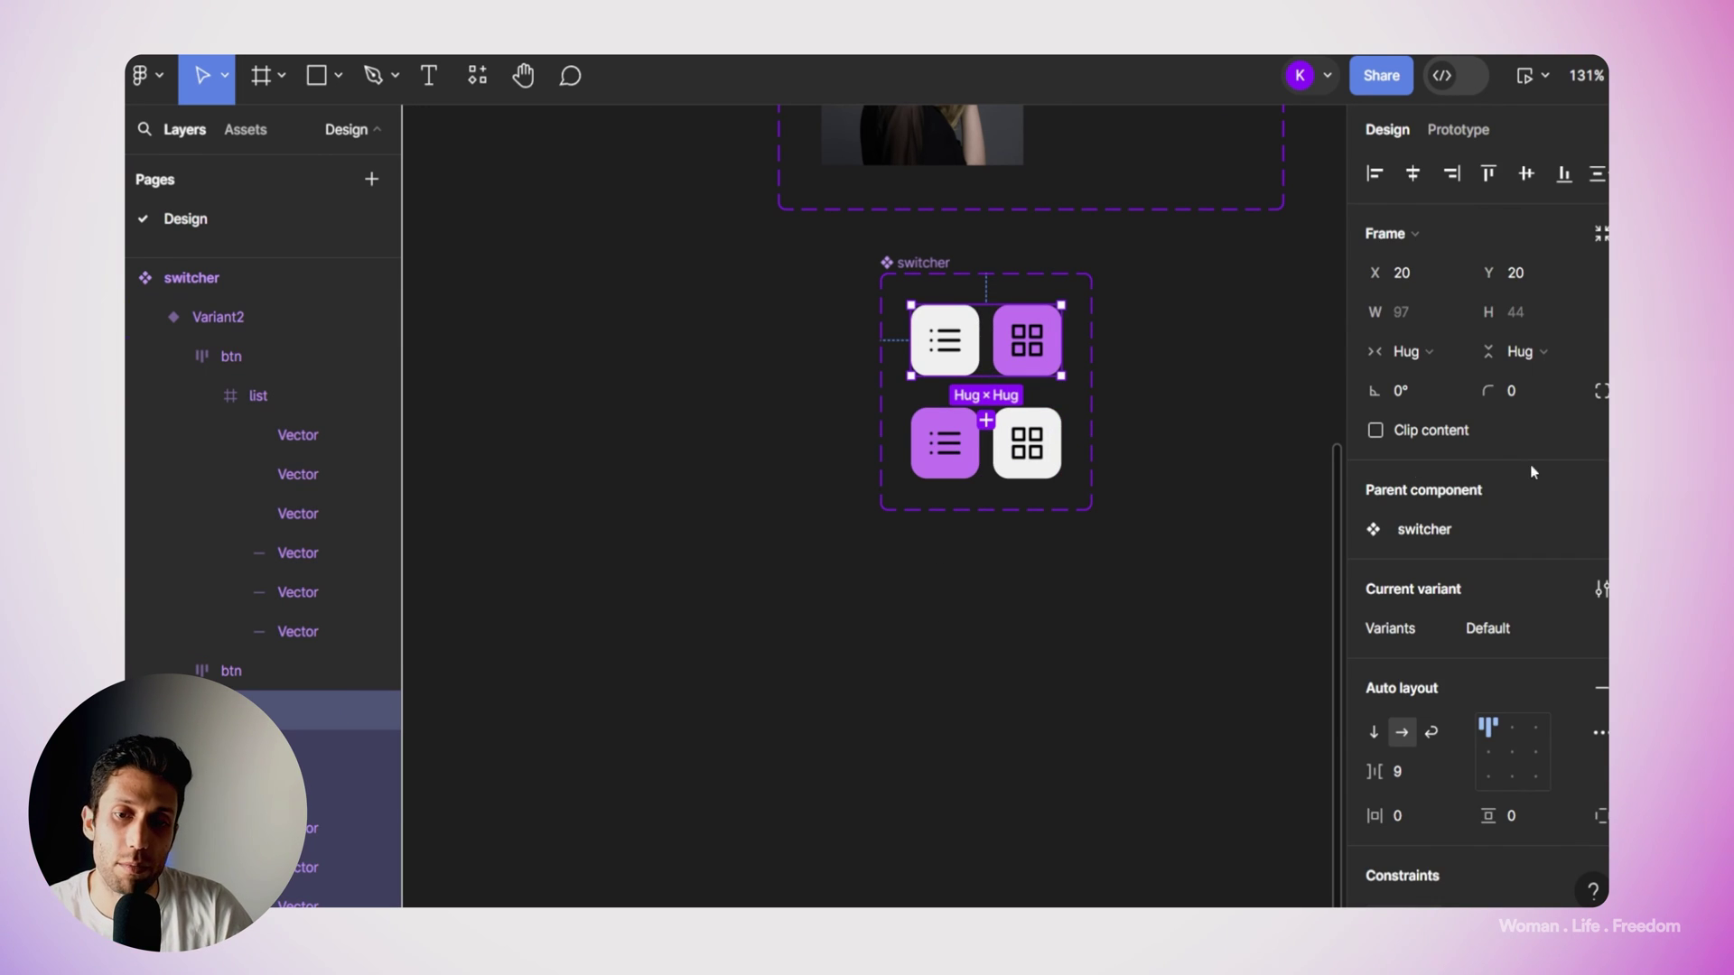
left_click(1482, 629)
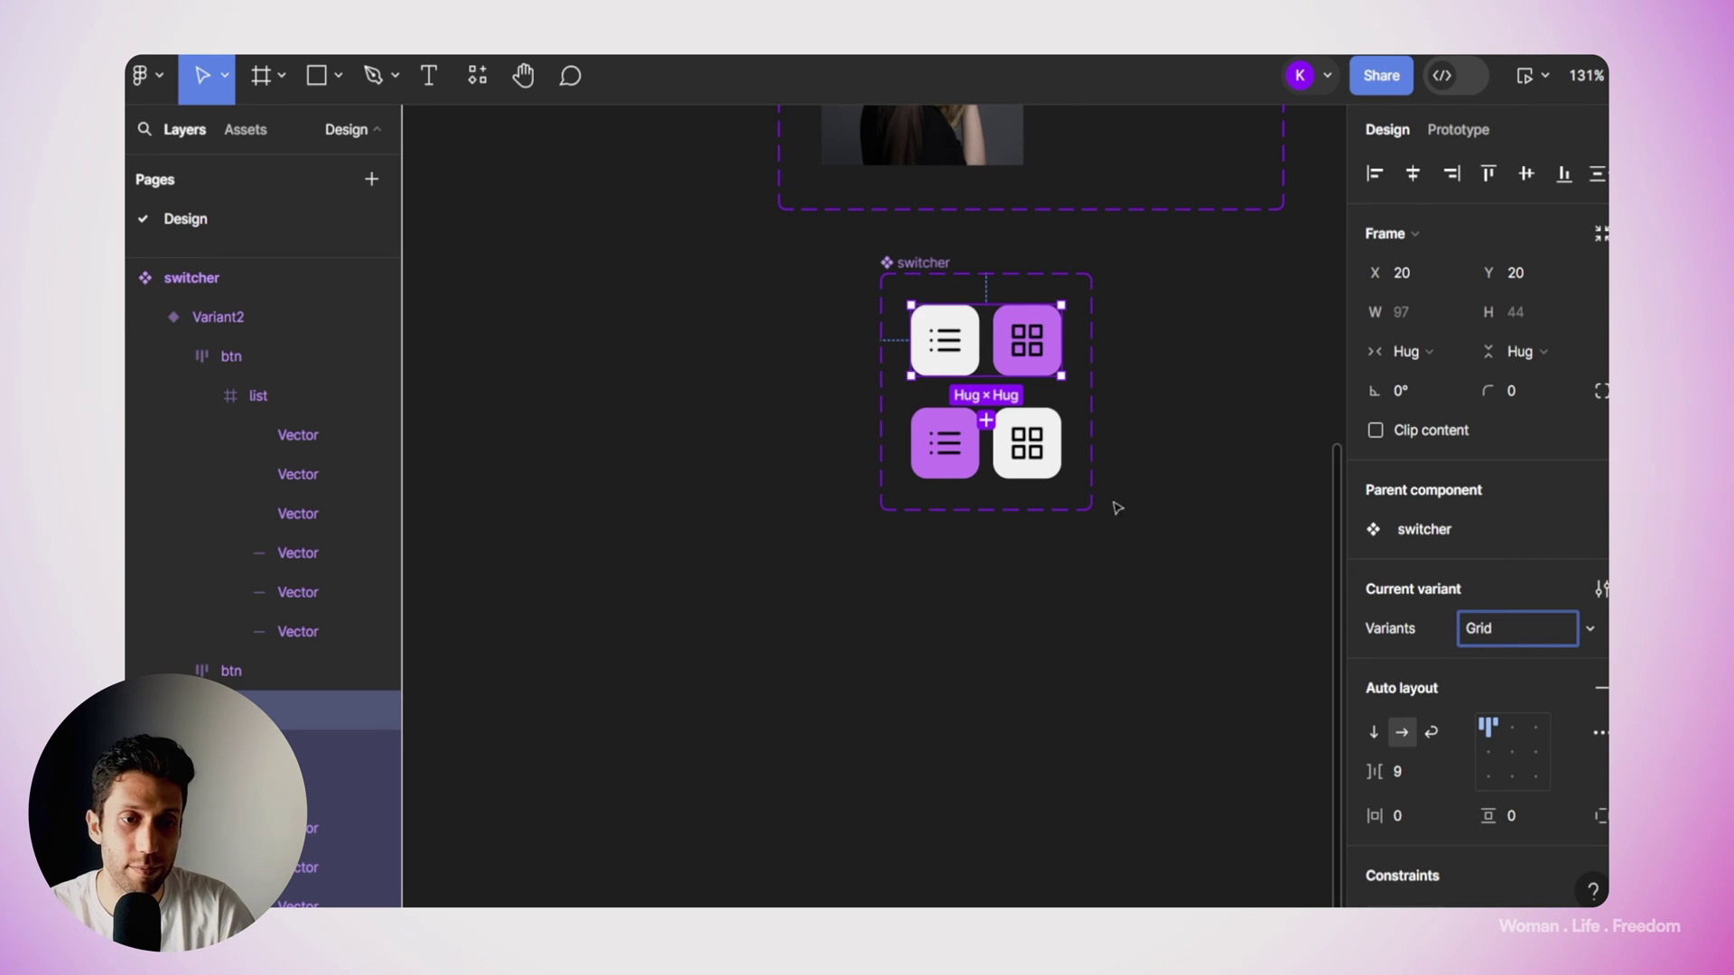
left_click(1030, 456)
left_click(1481, 631)
type("List")
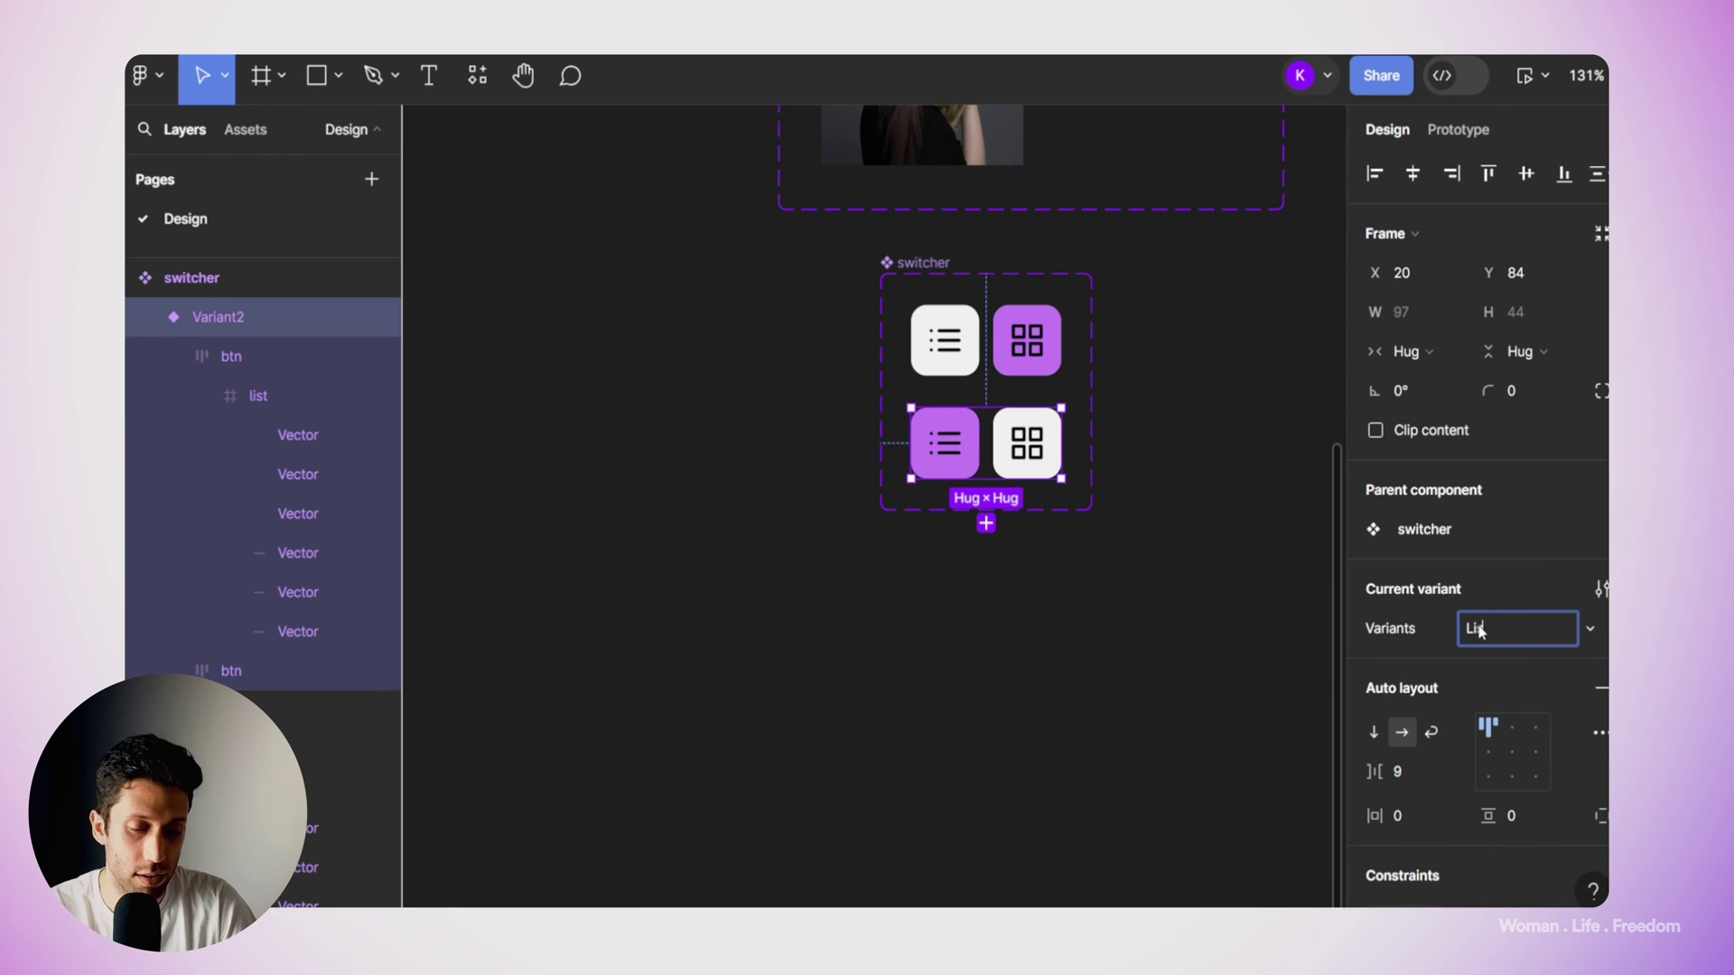
left_click(1217, 645)
Add an iPhone 14 & 15 Pro Max frame beside the components and move it farther away from them.
scroll(1215, 642, "down", 5)
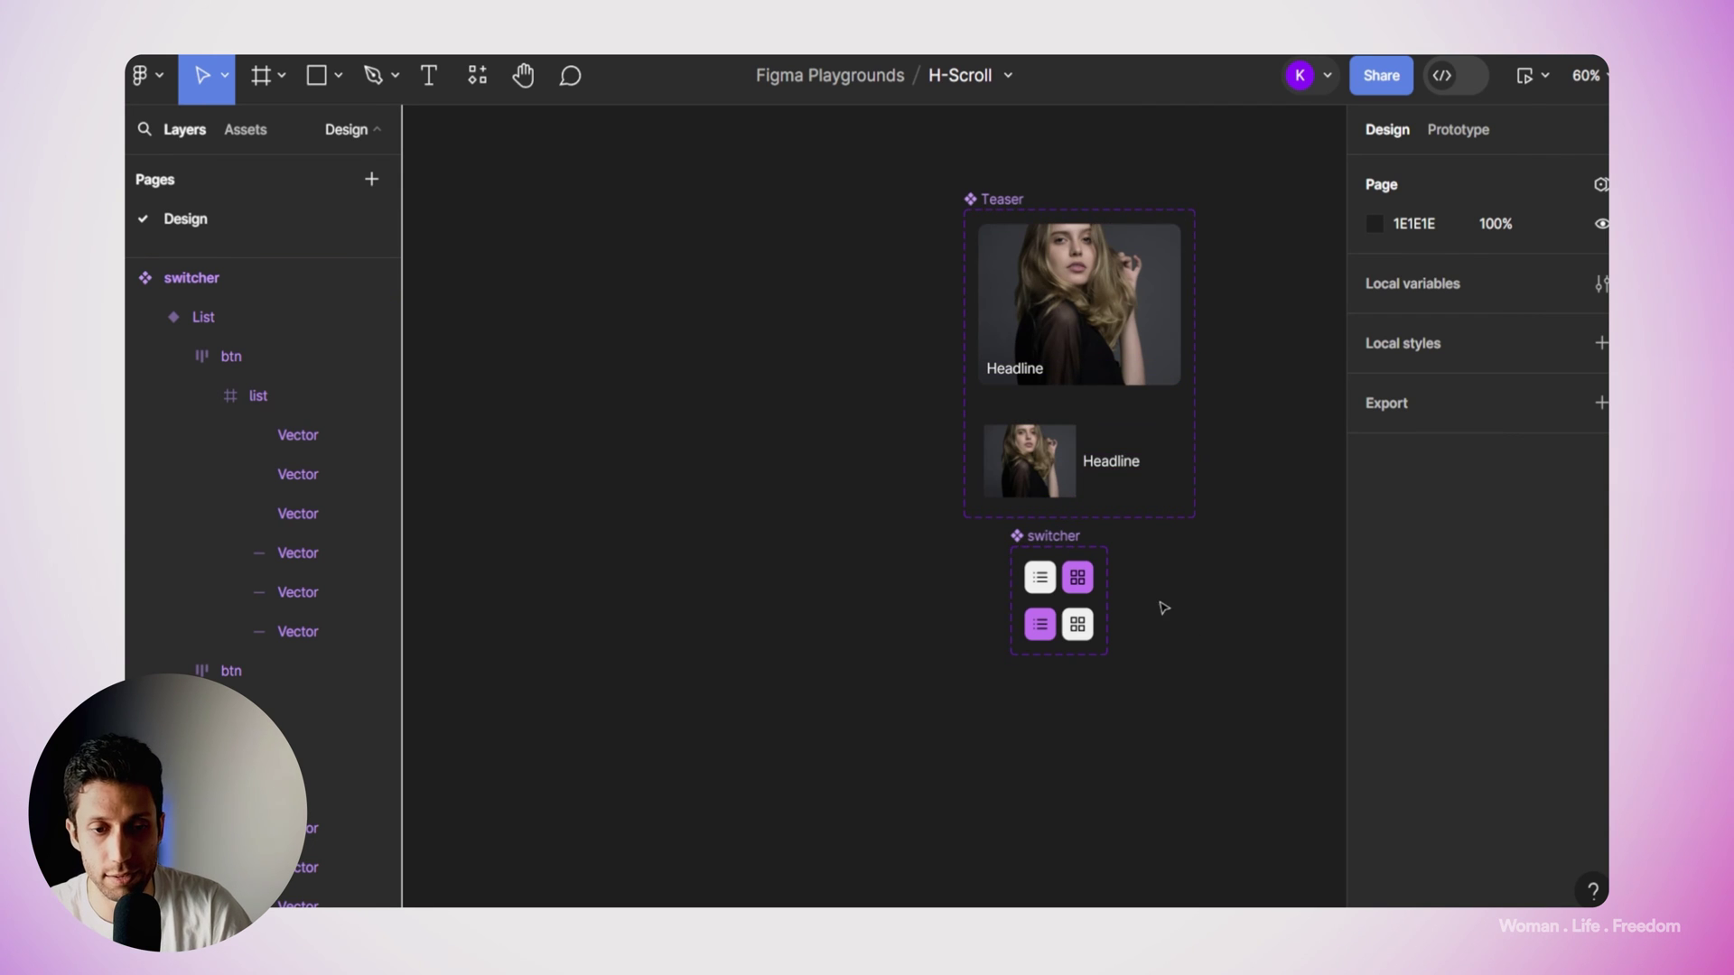
scroll(975, 383, "right", 5)
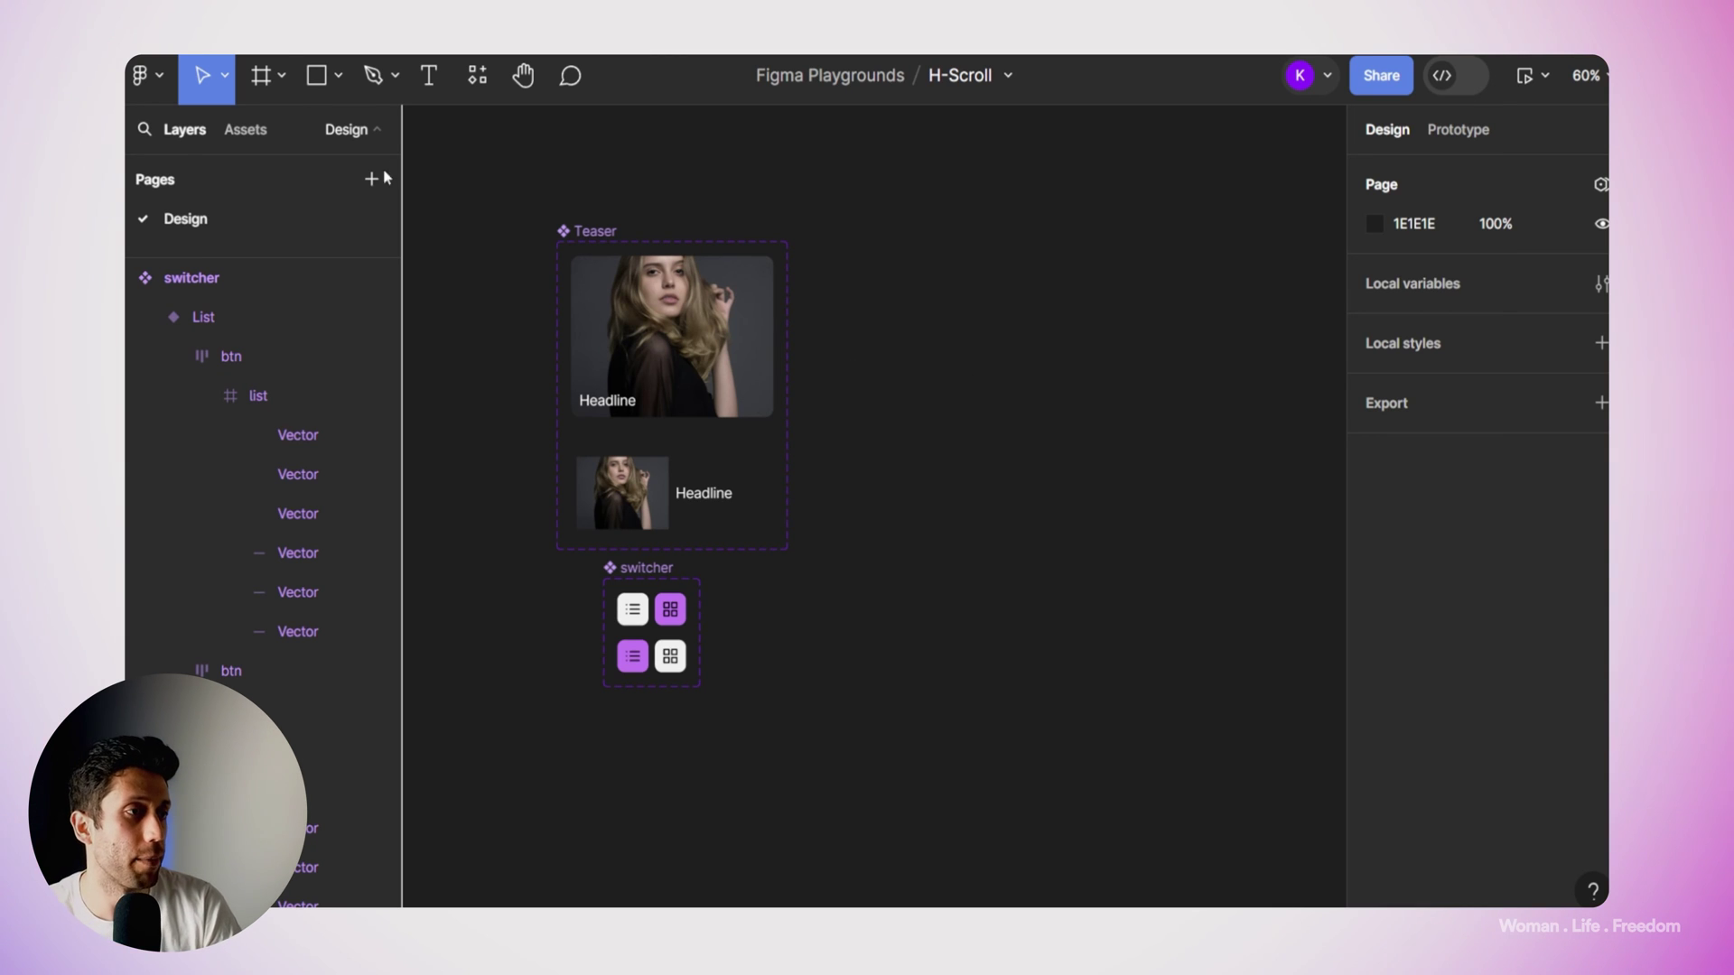
left_click(270, 86)
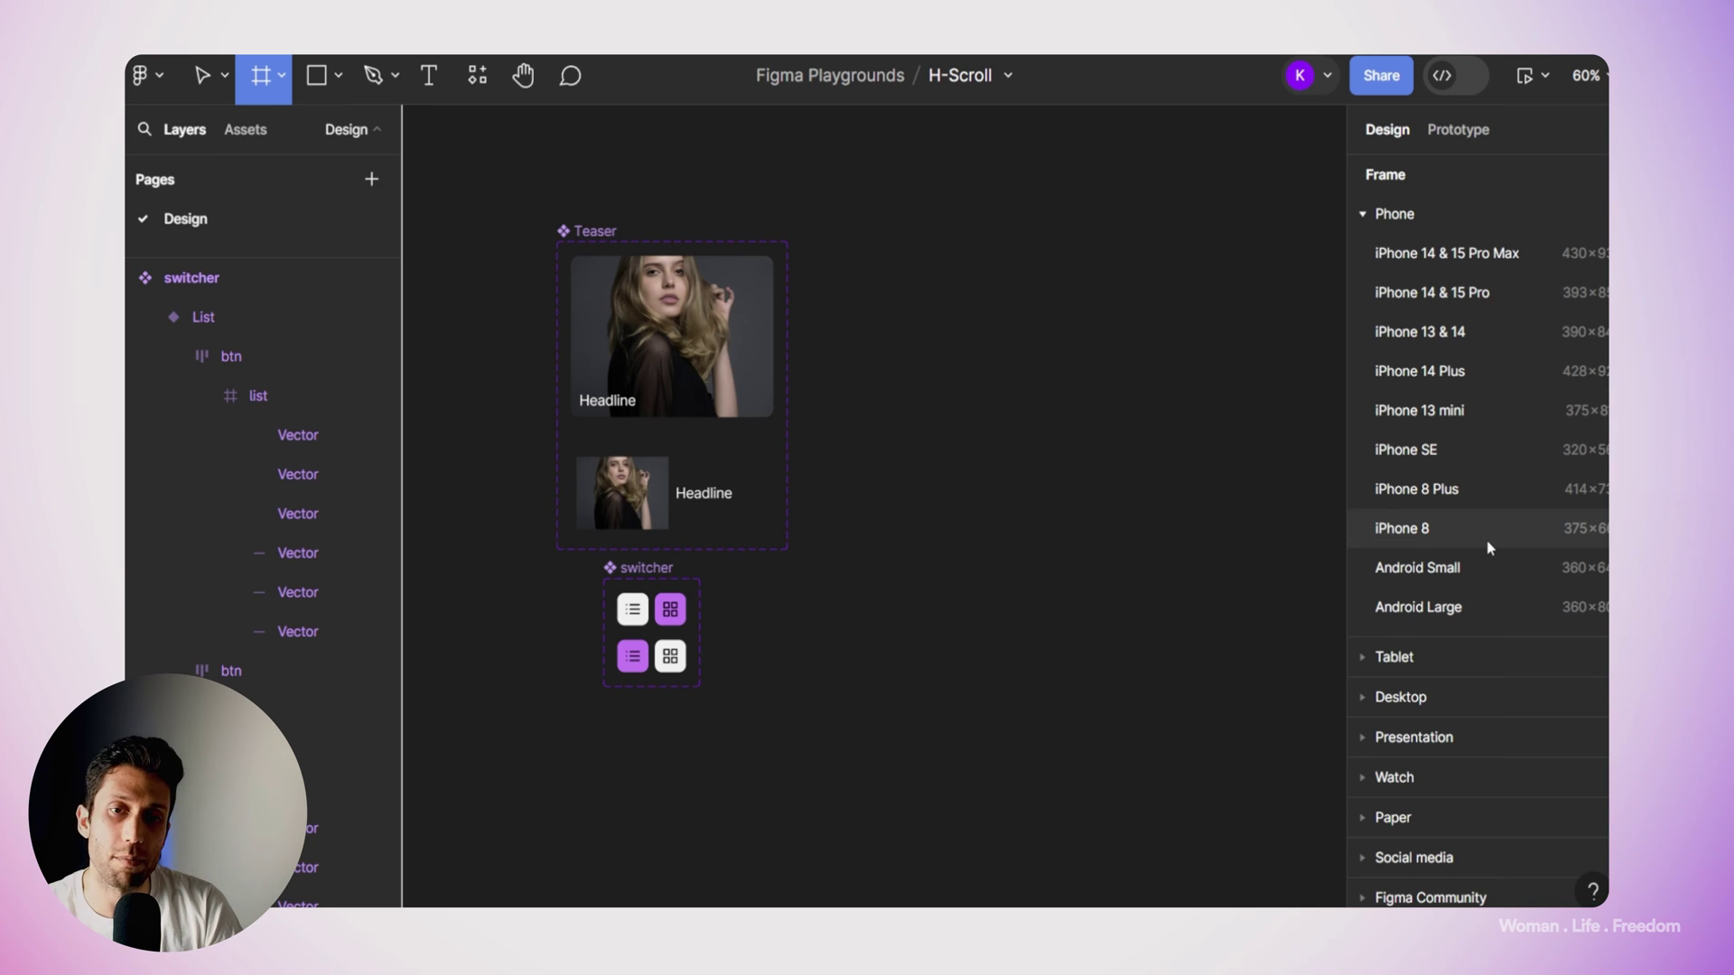
left_click(1486, 255)
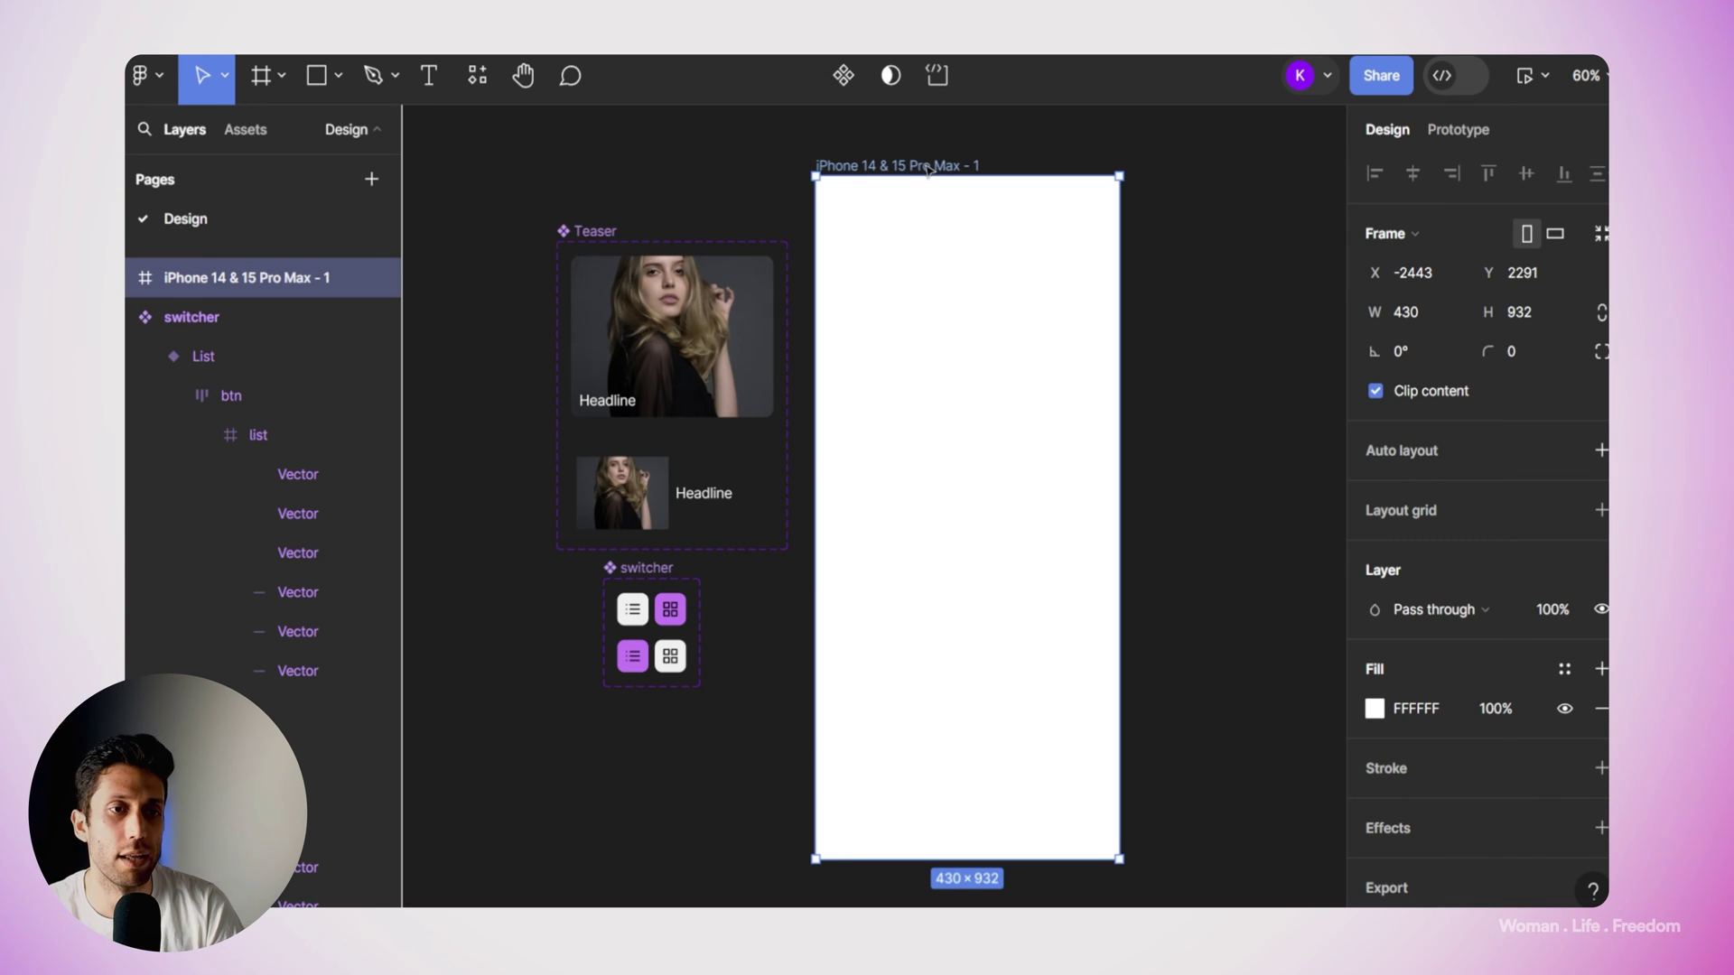
left_click_drag(956, 176, 1136, 206)
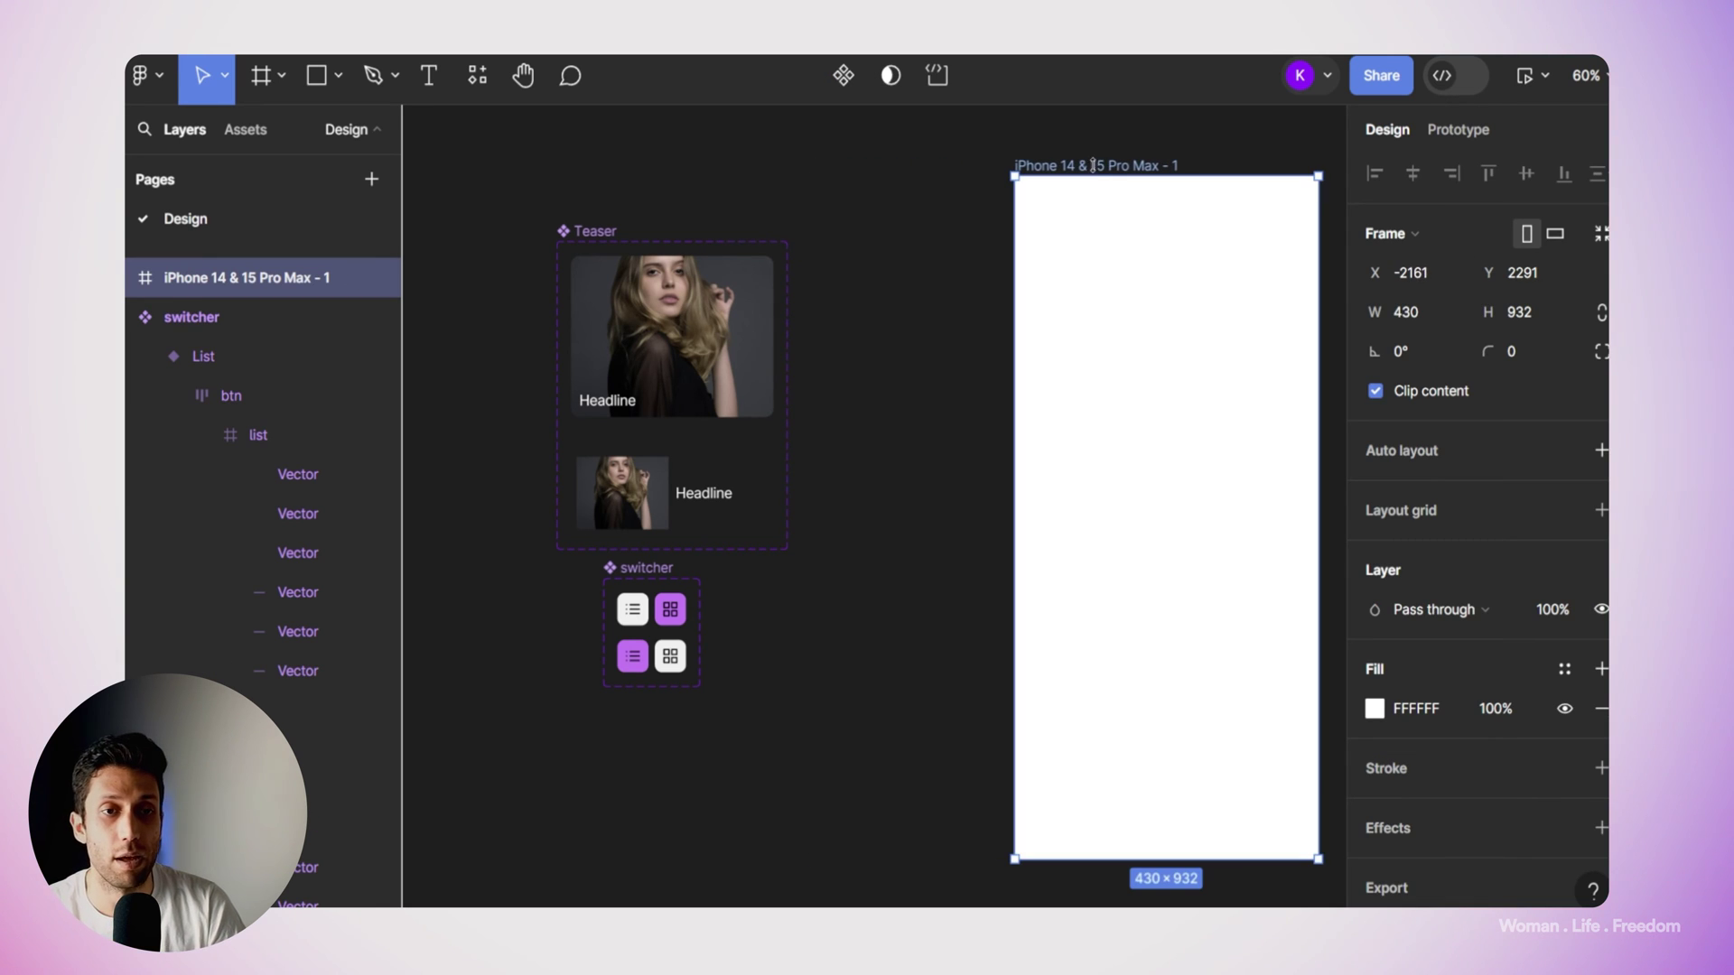
Rename the iPhone 14 & 15 Pro Max frame as Preview.
double_click(1095, 165)
type("Preview")
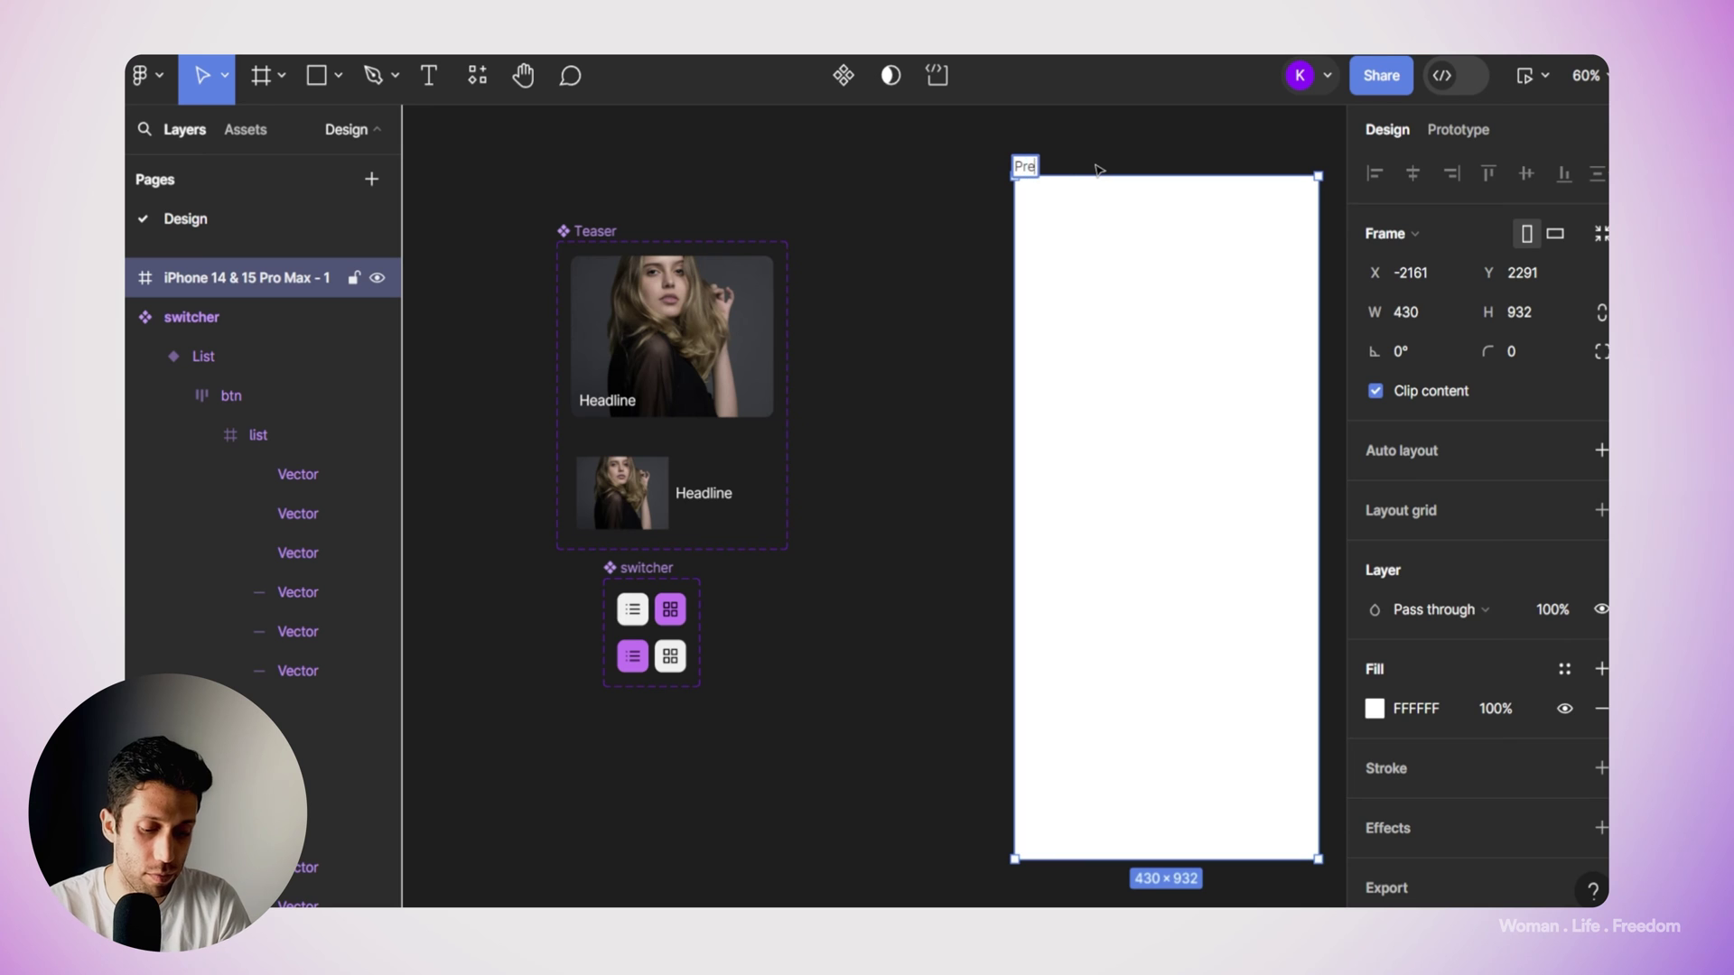
left_click(917, 284)
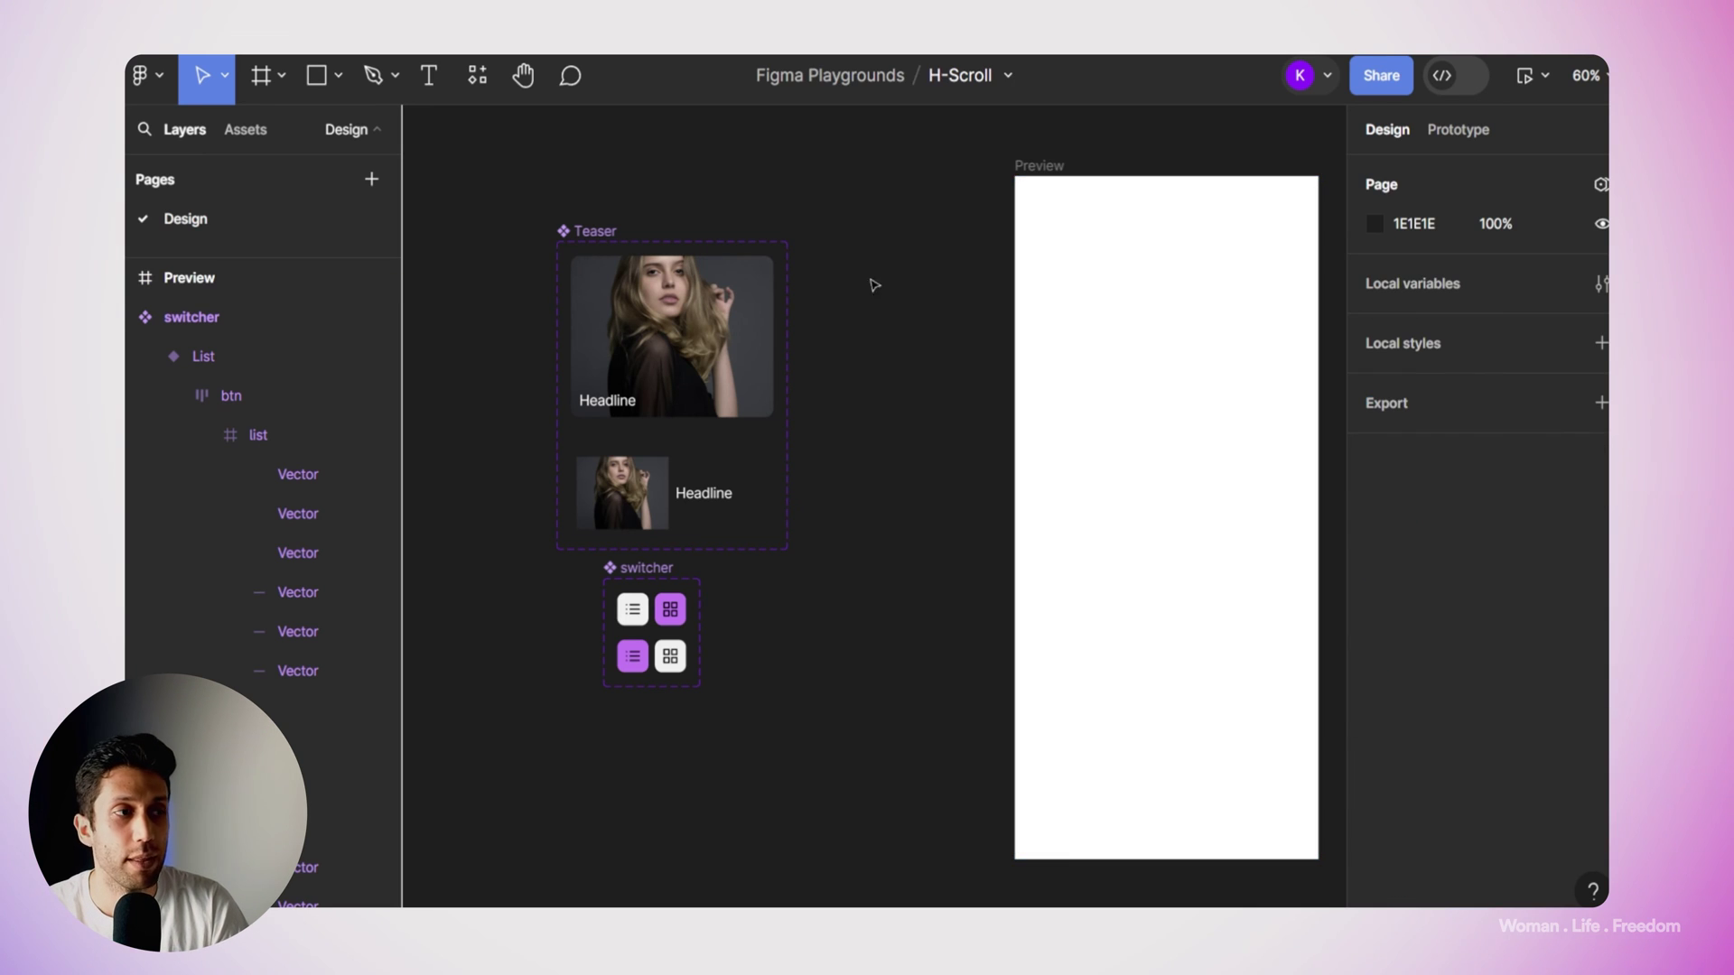
Place instances of the Teaser and switcher components in the Preview frame, with the switcher above the Teaser.
left_click(228, 129)
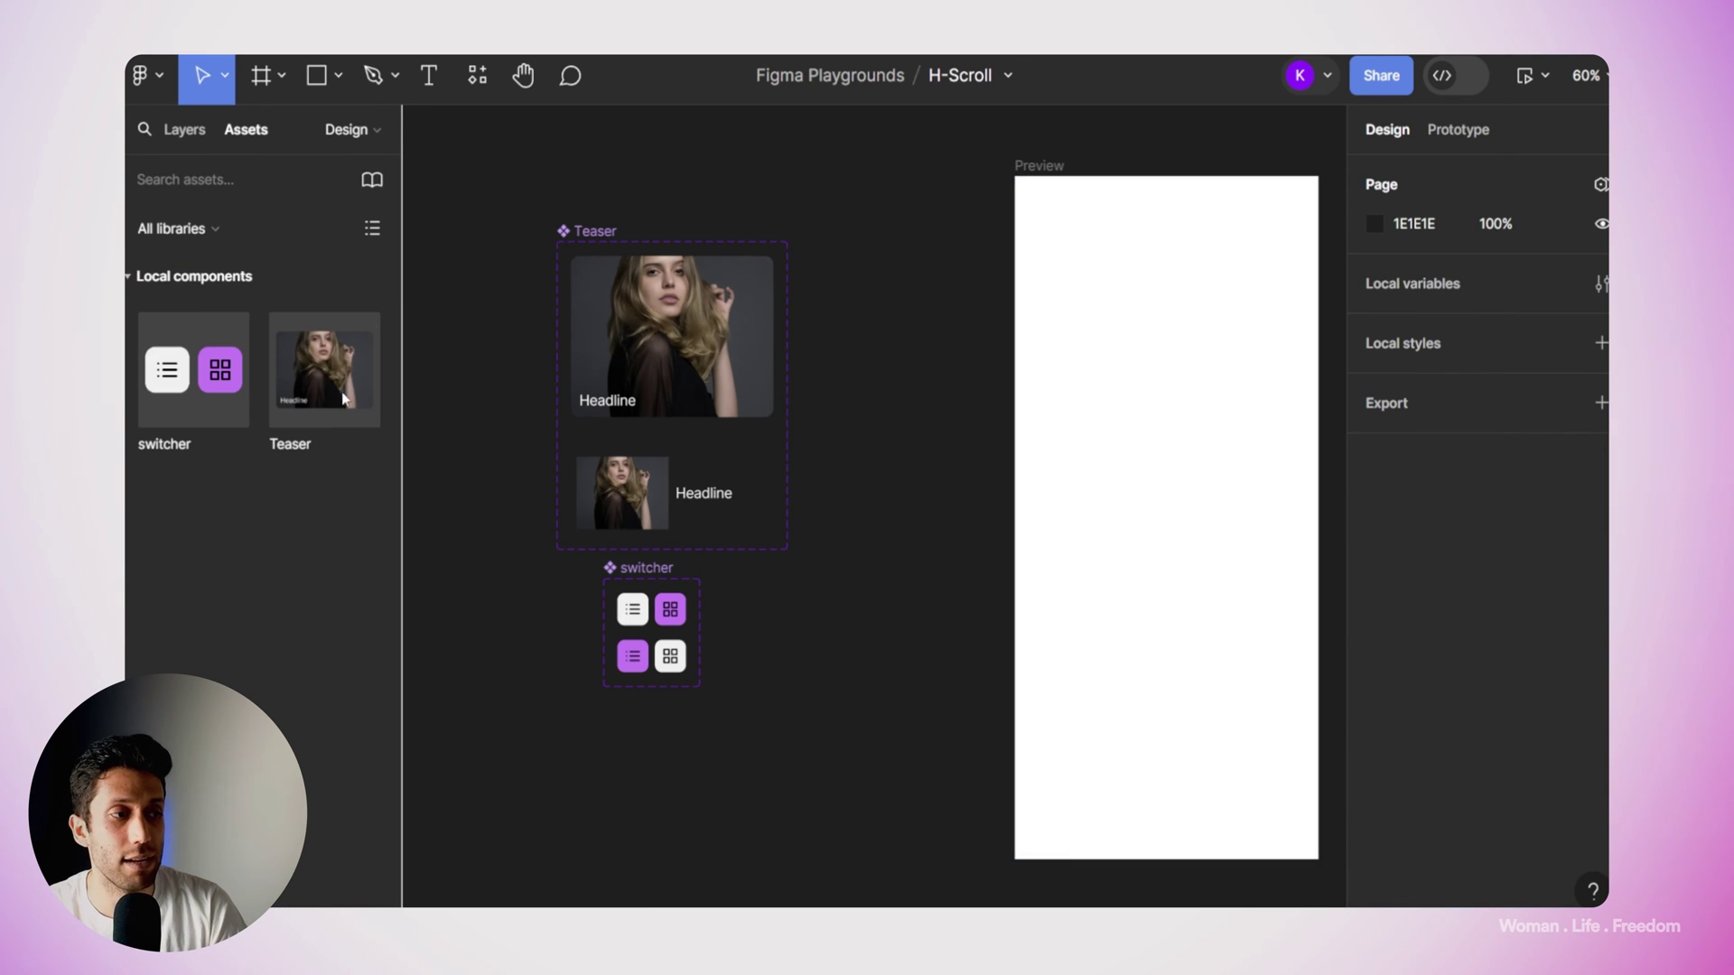
left_click_drag(322, 375, 1125, 335)
left_click_drag(222, 330, 1096, 219)
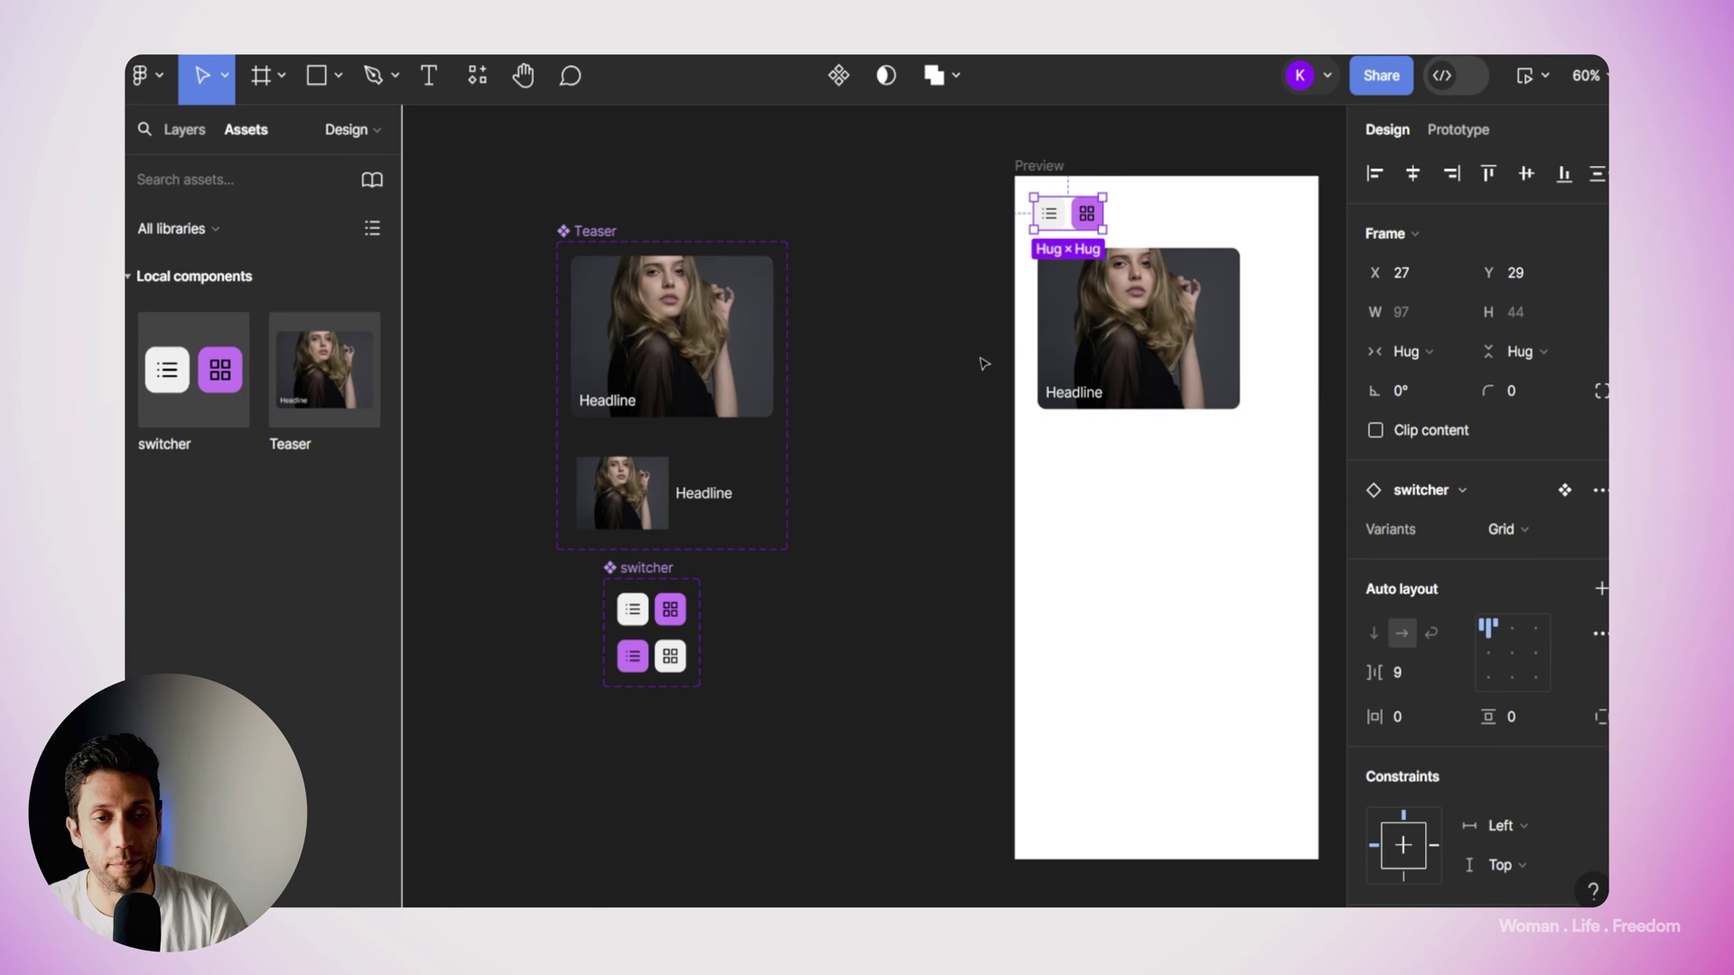
left_click(979, 364)
Check which variant options the Teaser instance in the Preview frame offers.
scroll(1193, 398, "down", 3)
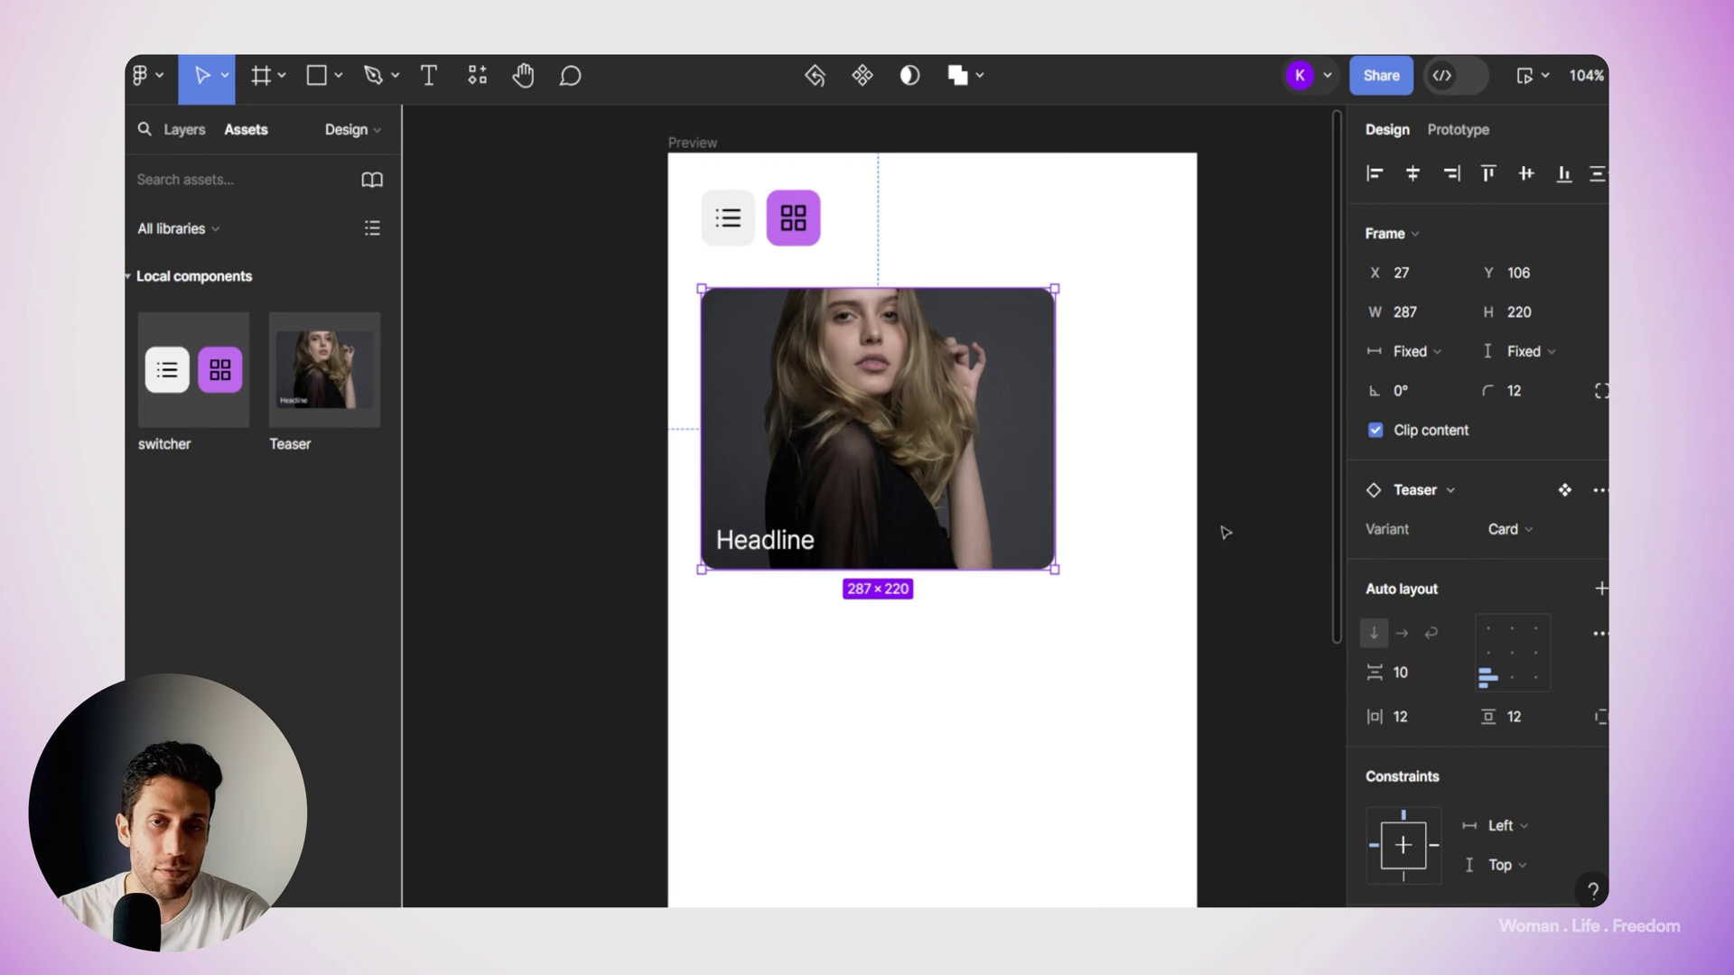
left_click(1524, 529)
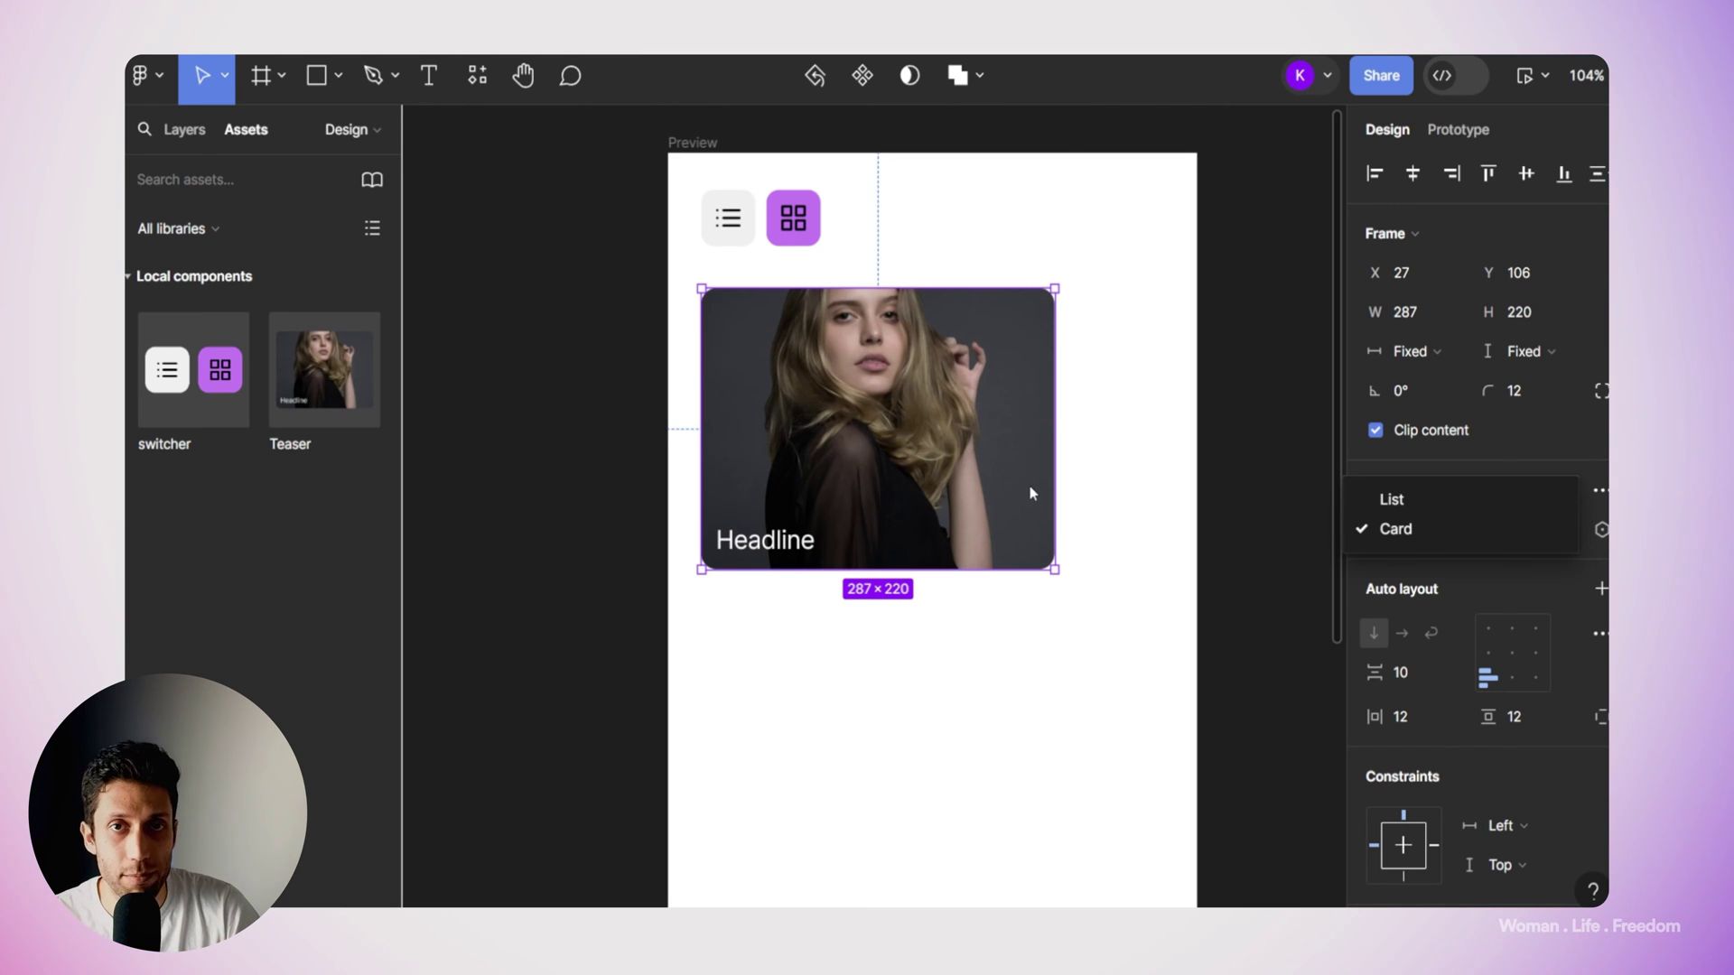
left_click(1219, 390)
left_click(1219, 390)
scroll(1250, 282, "down", 2)
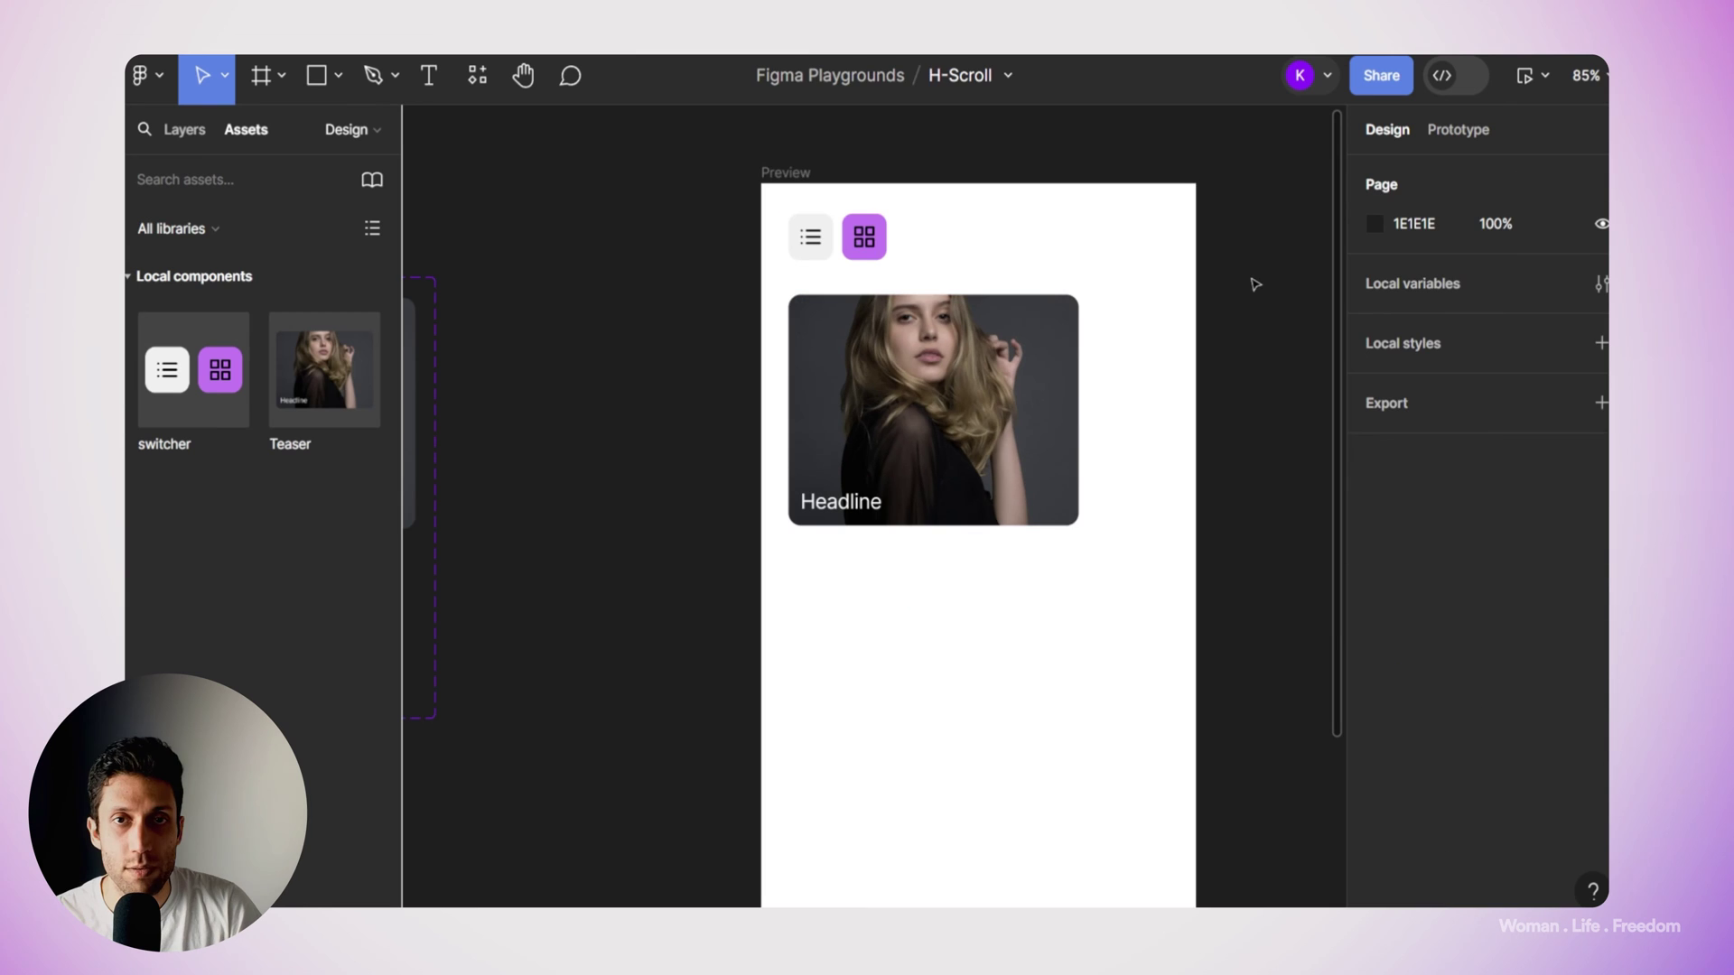
Create a string variable named View mode with the value Card and bind it to the switcher instance's Variants property.
left_click(867, 237)
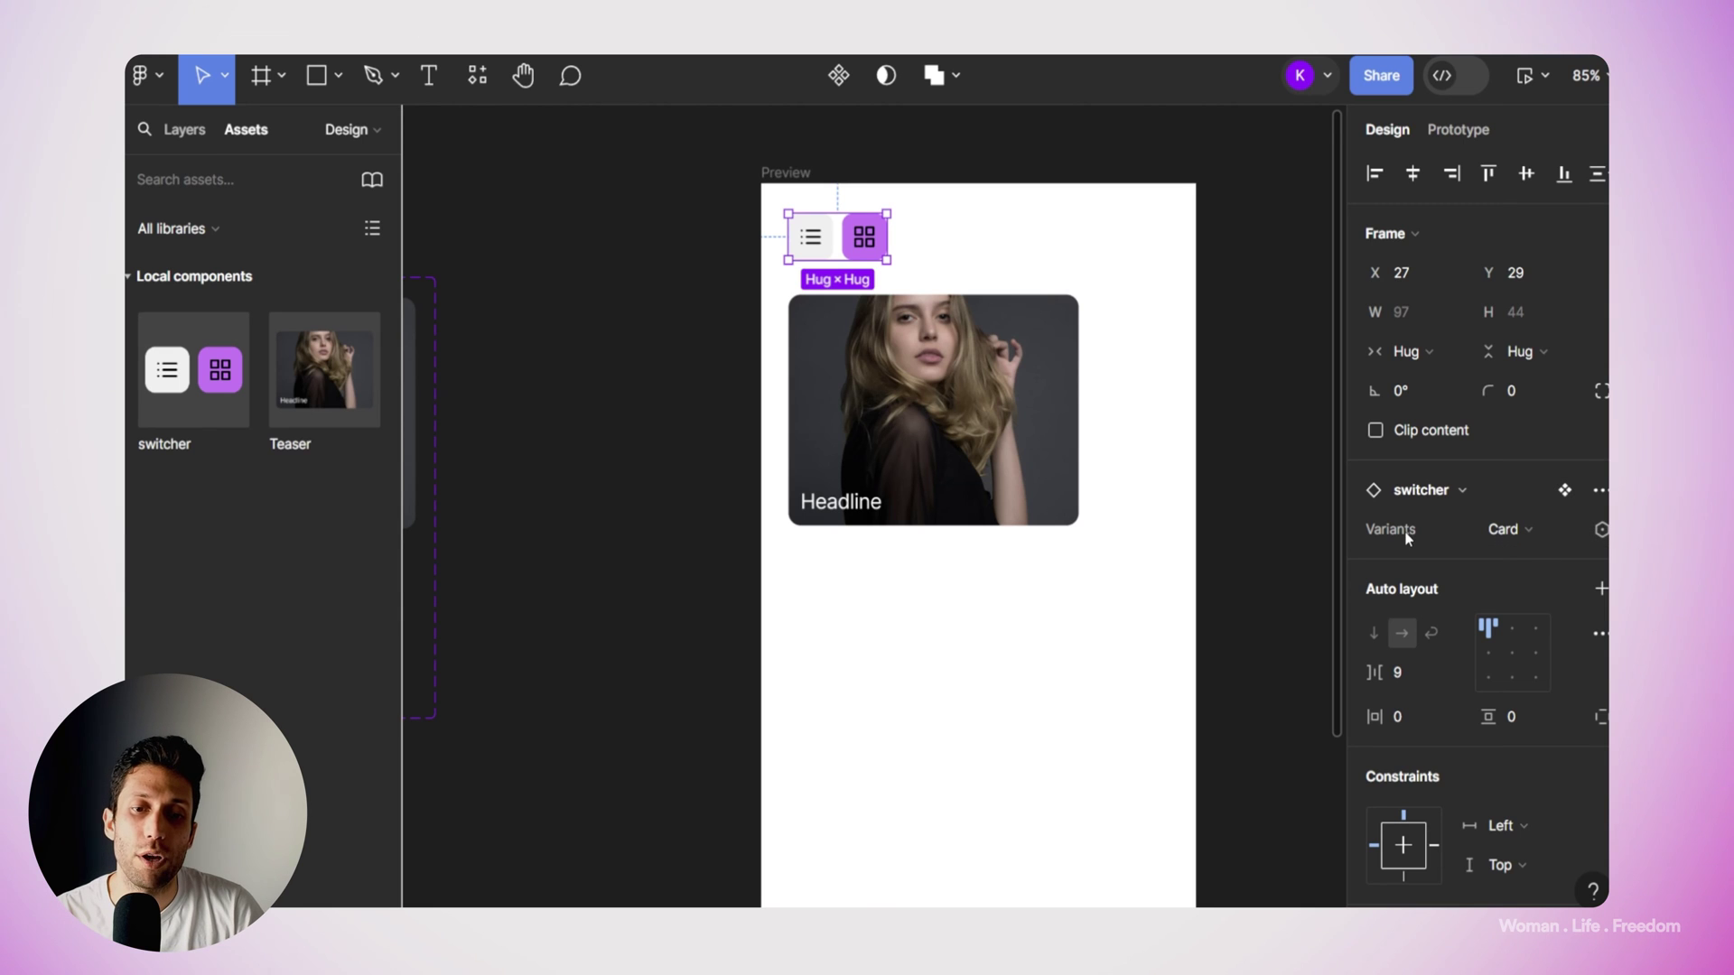
left_click(1601, 530)
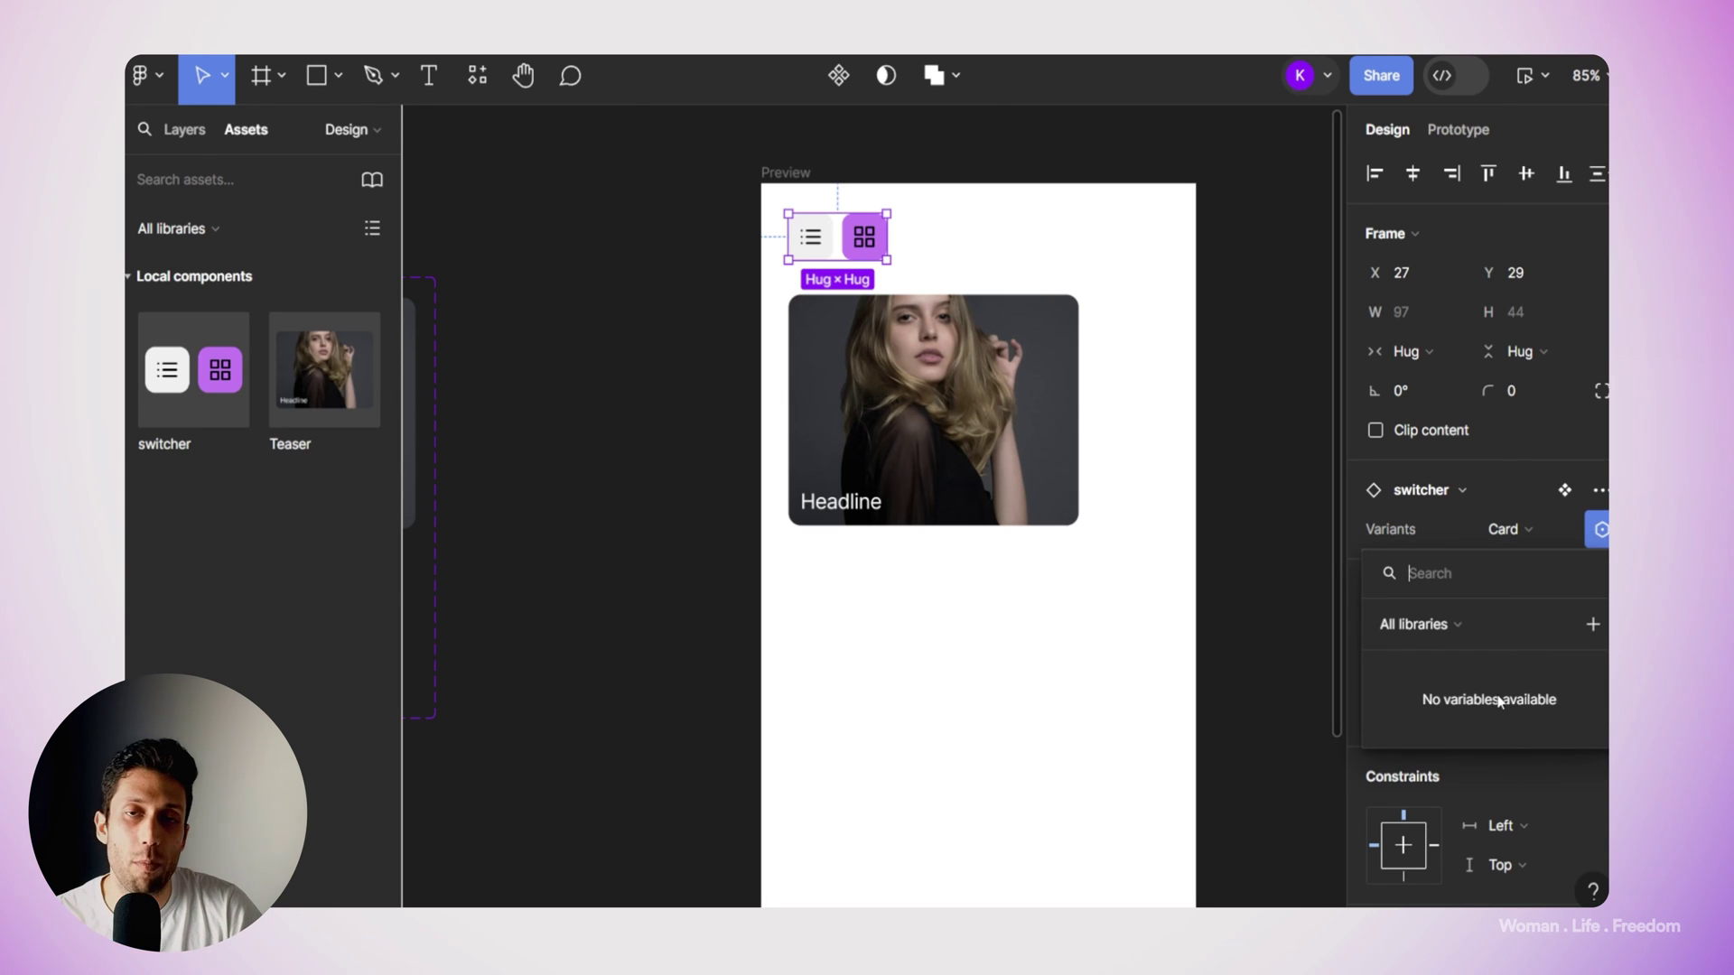
left_click(1594, 625)
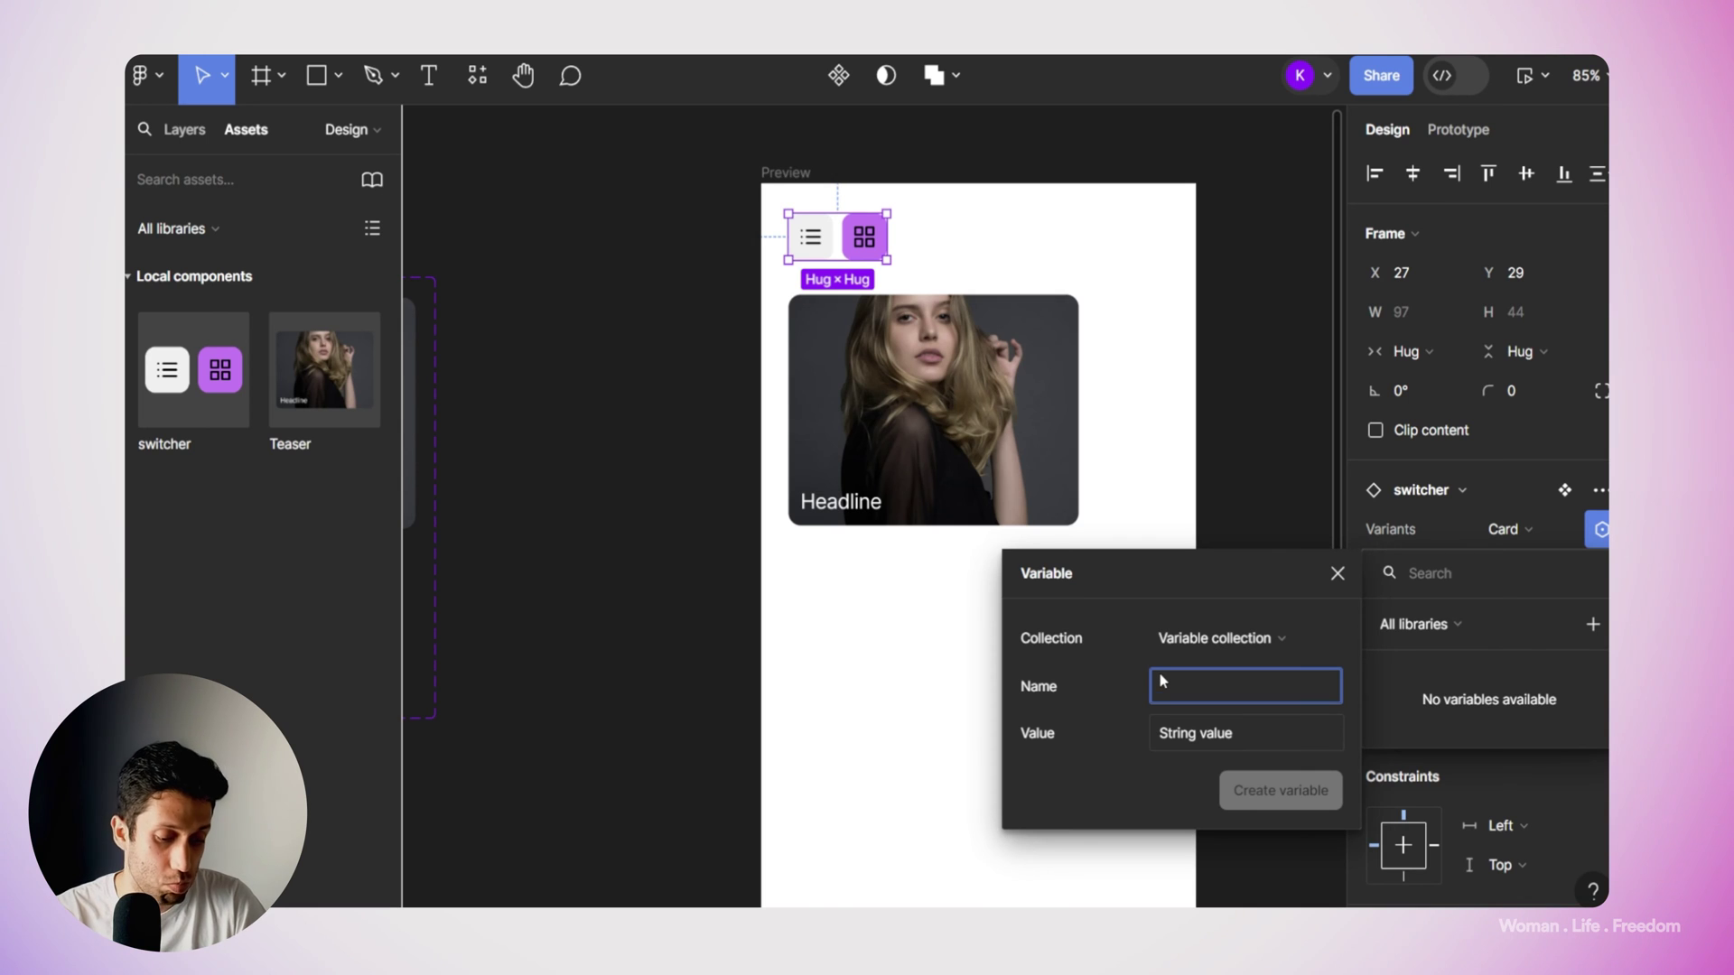
type("View mode")
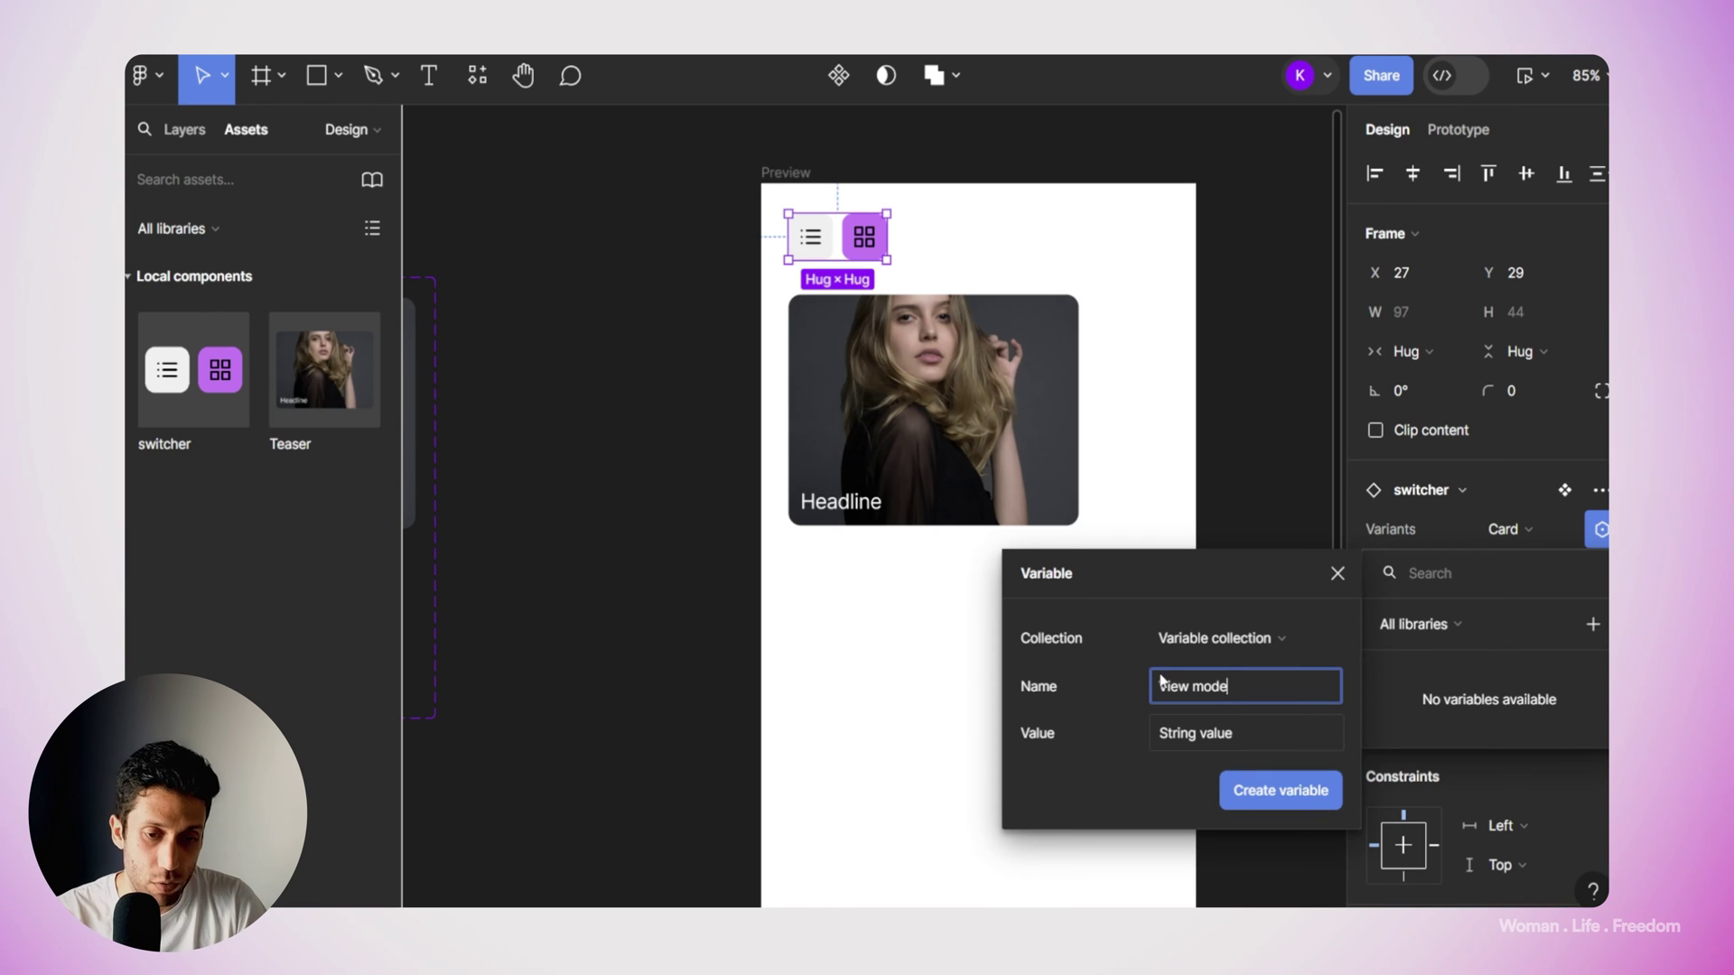
left_click(1198, 727)
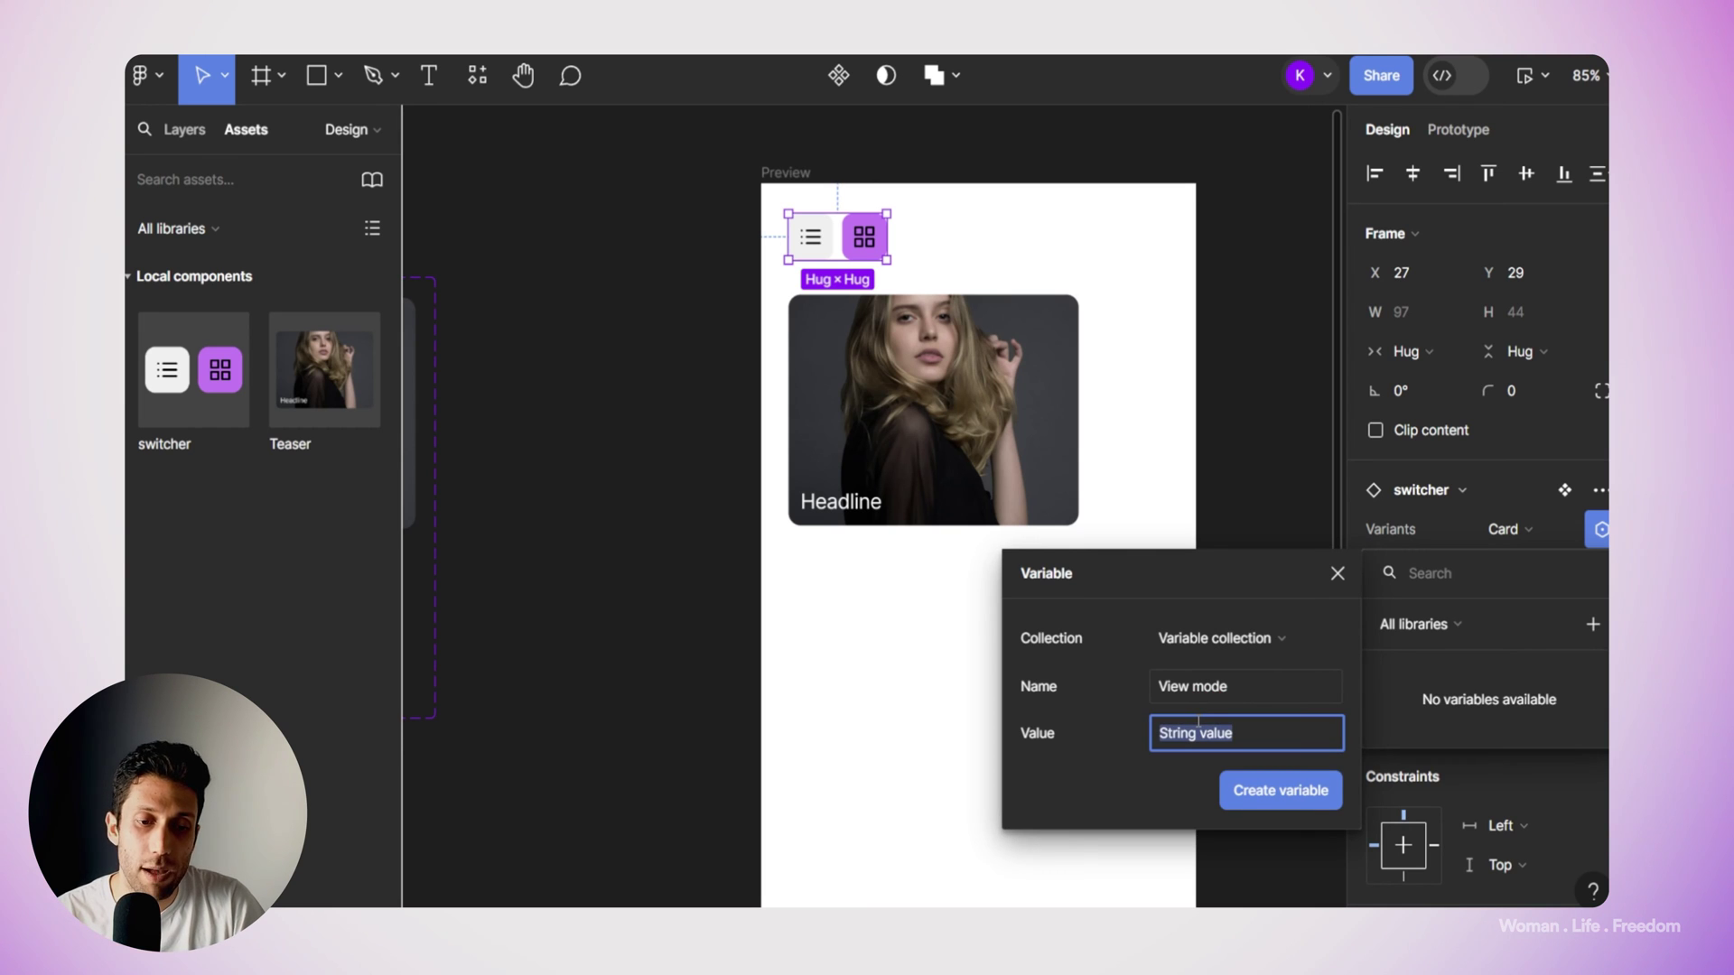
type("Card")
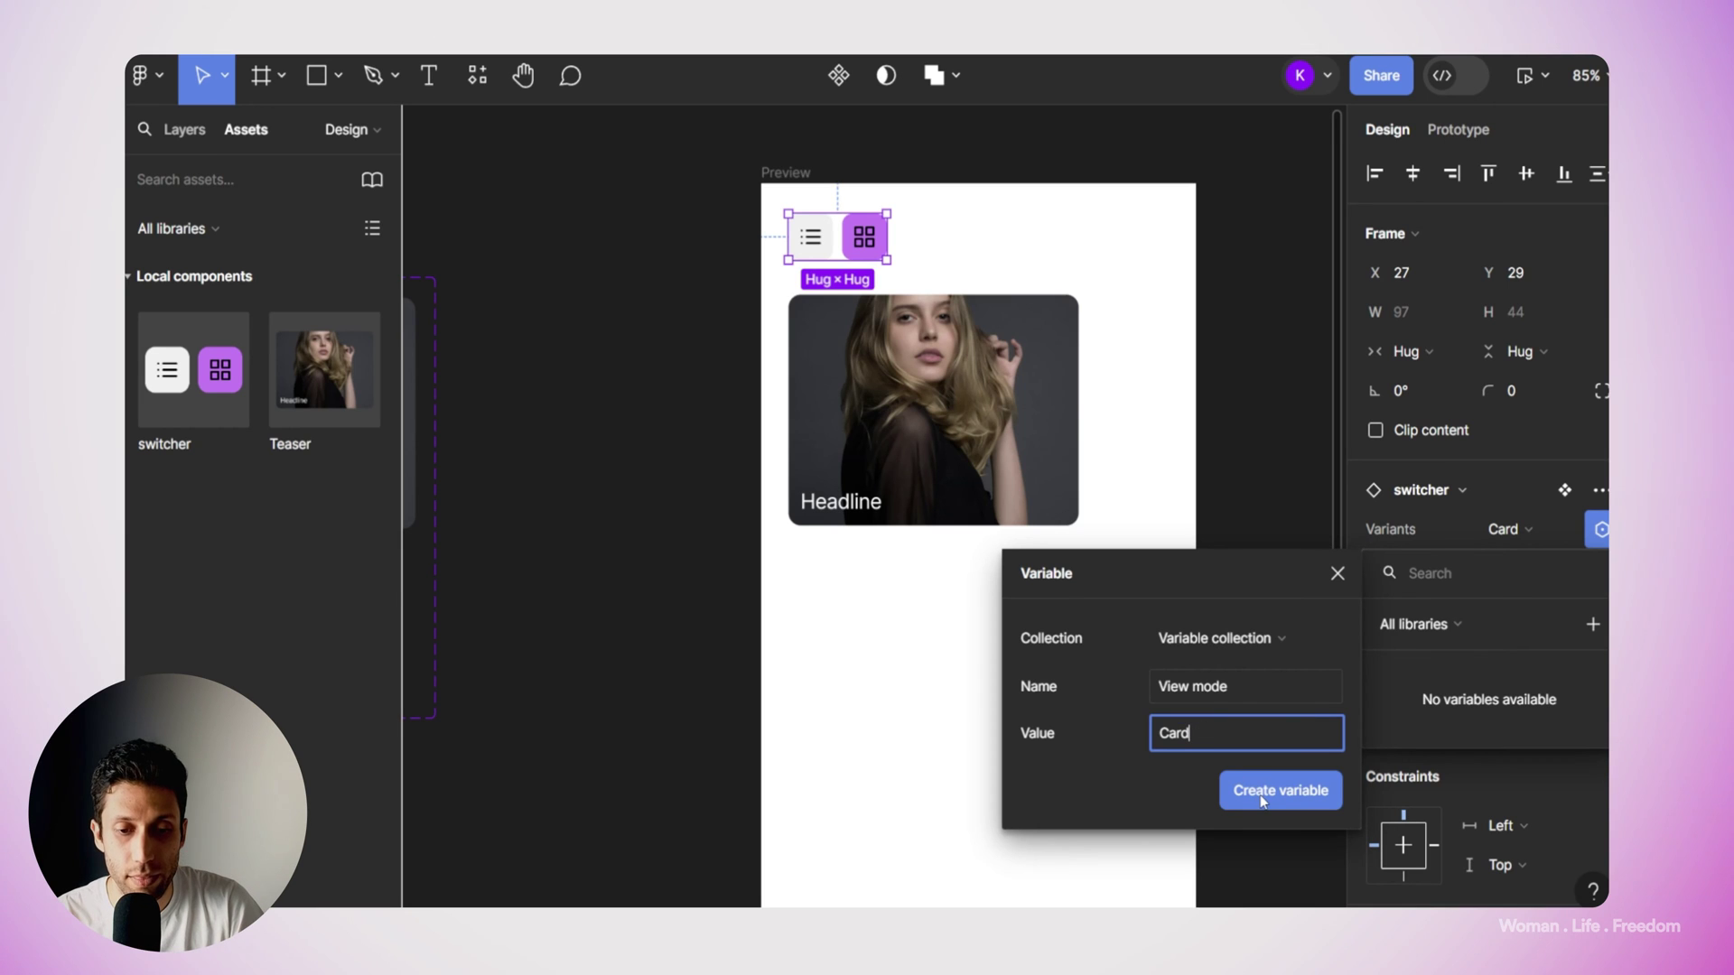
left_click(1261, 797)
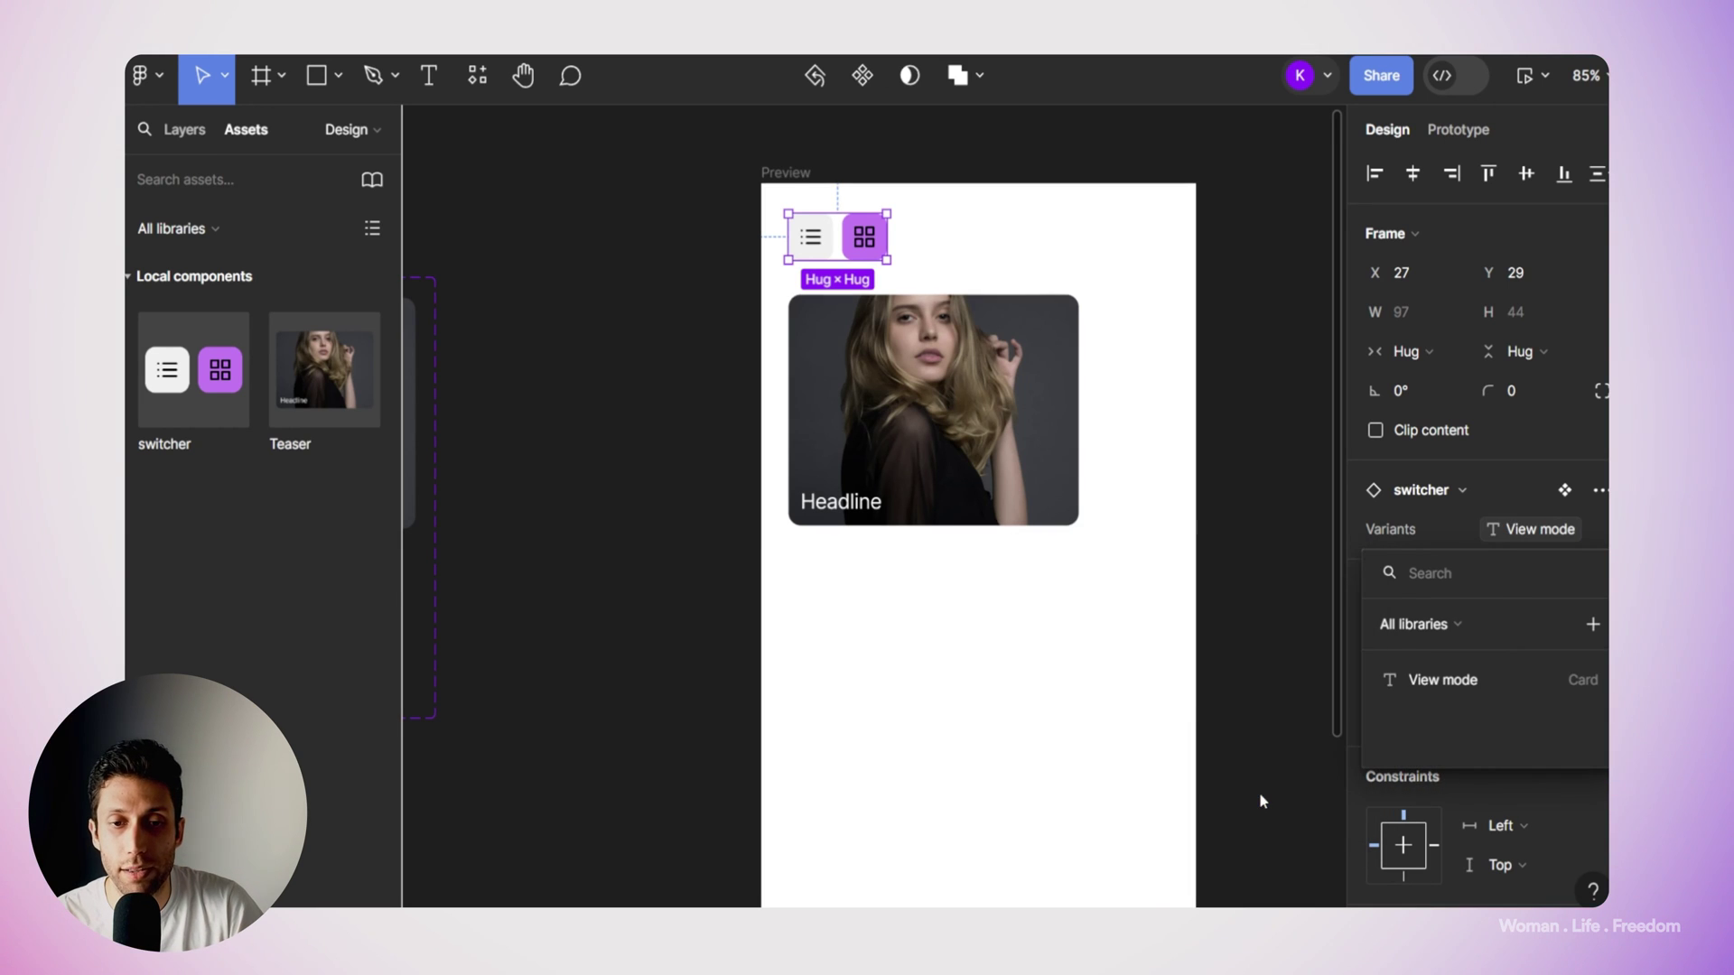
Test the switcher binding by setting the View mode variable to List and back to Card in the local variables.
left_click(1467, 507)
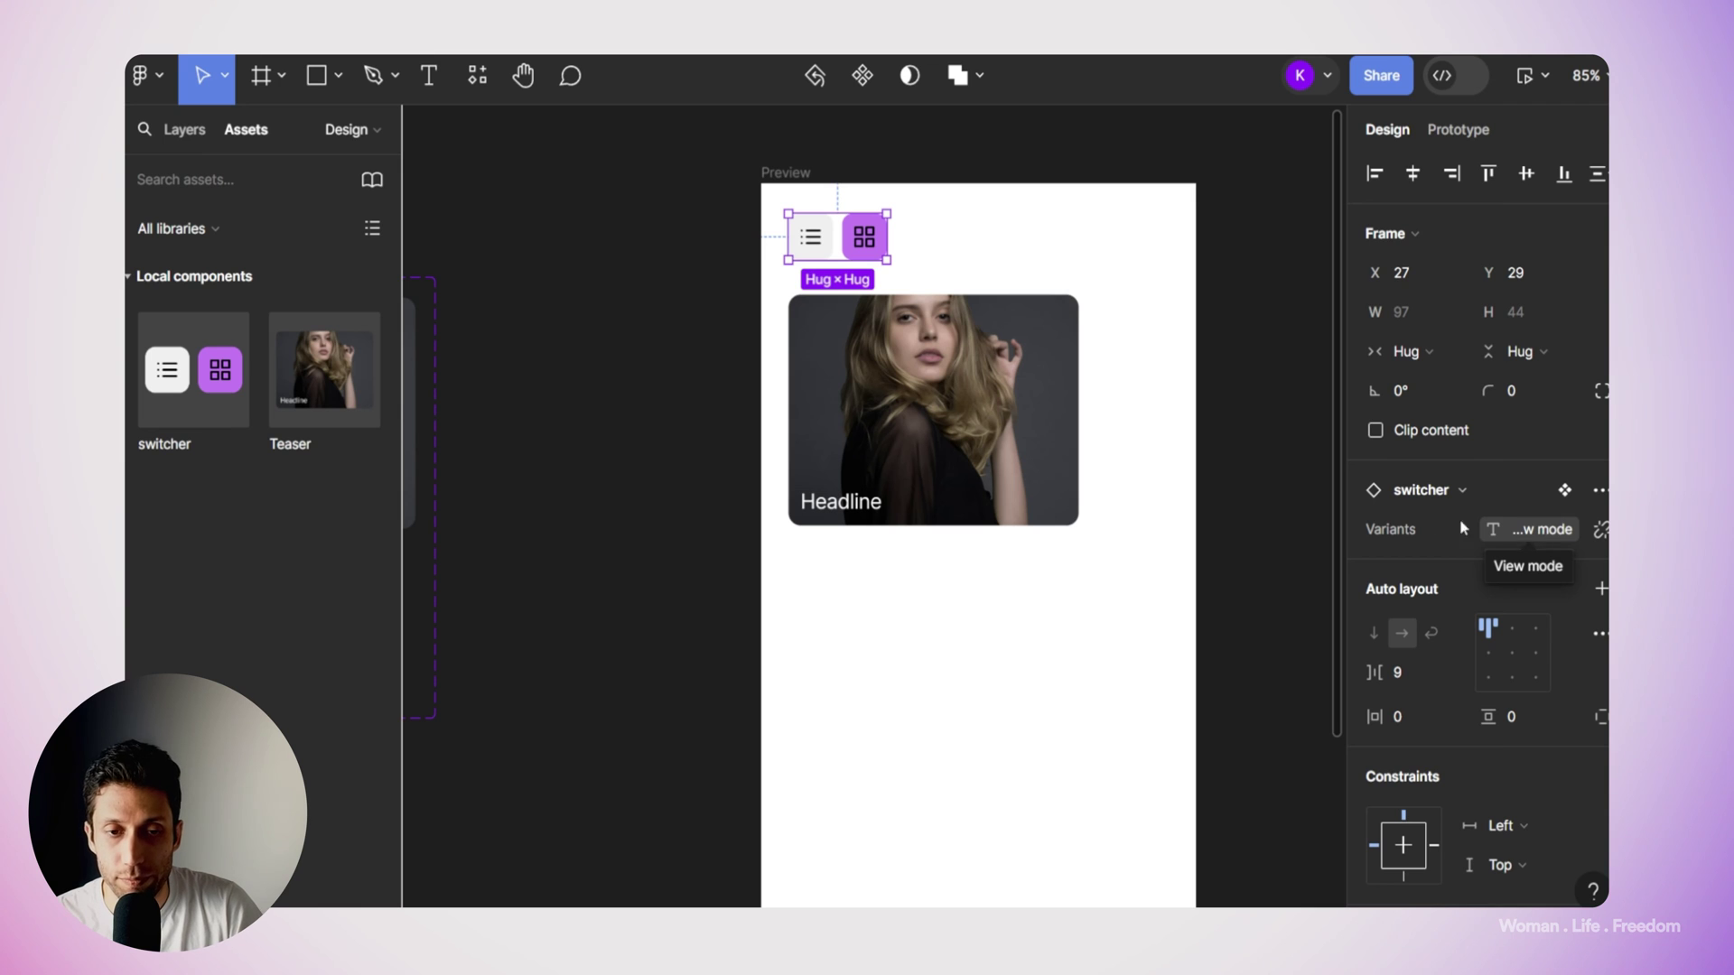
left_click(1288, 462)
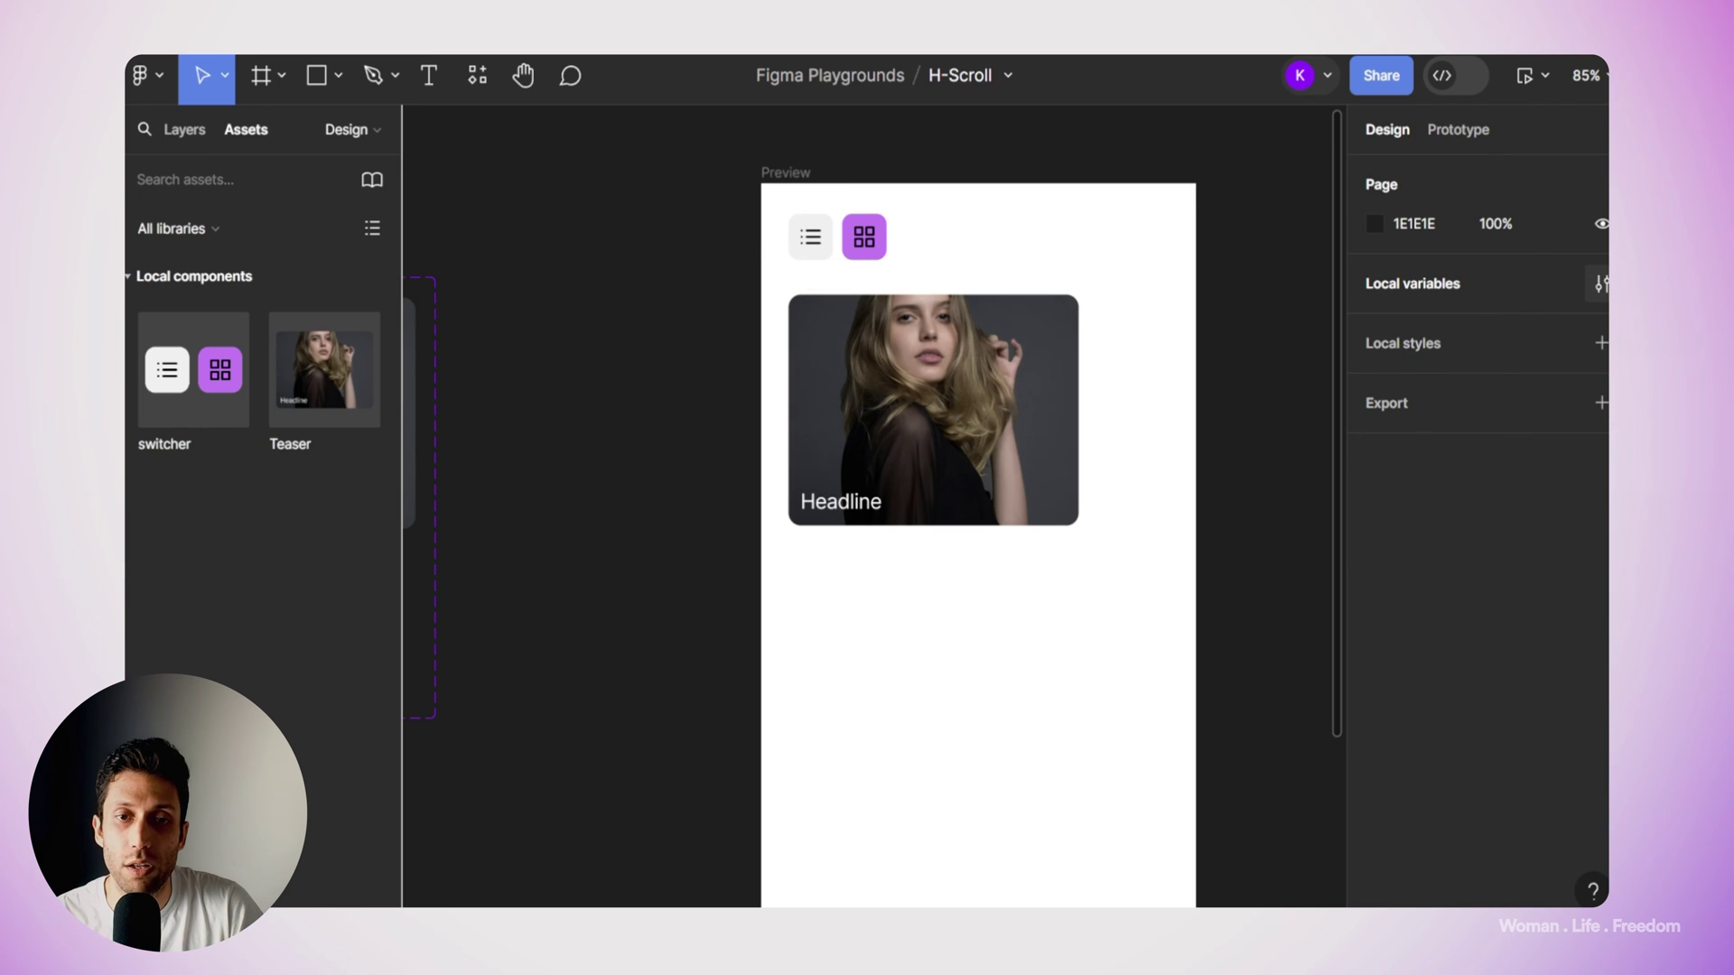
left_click(1597, 283)
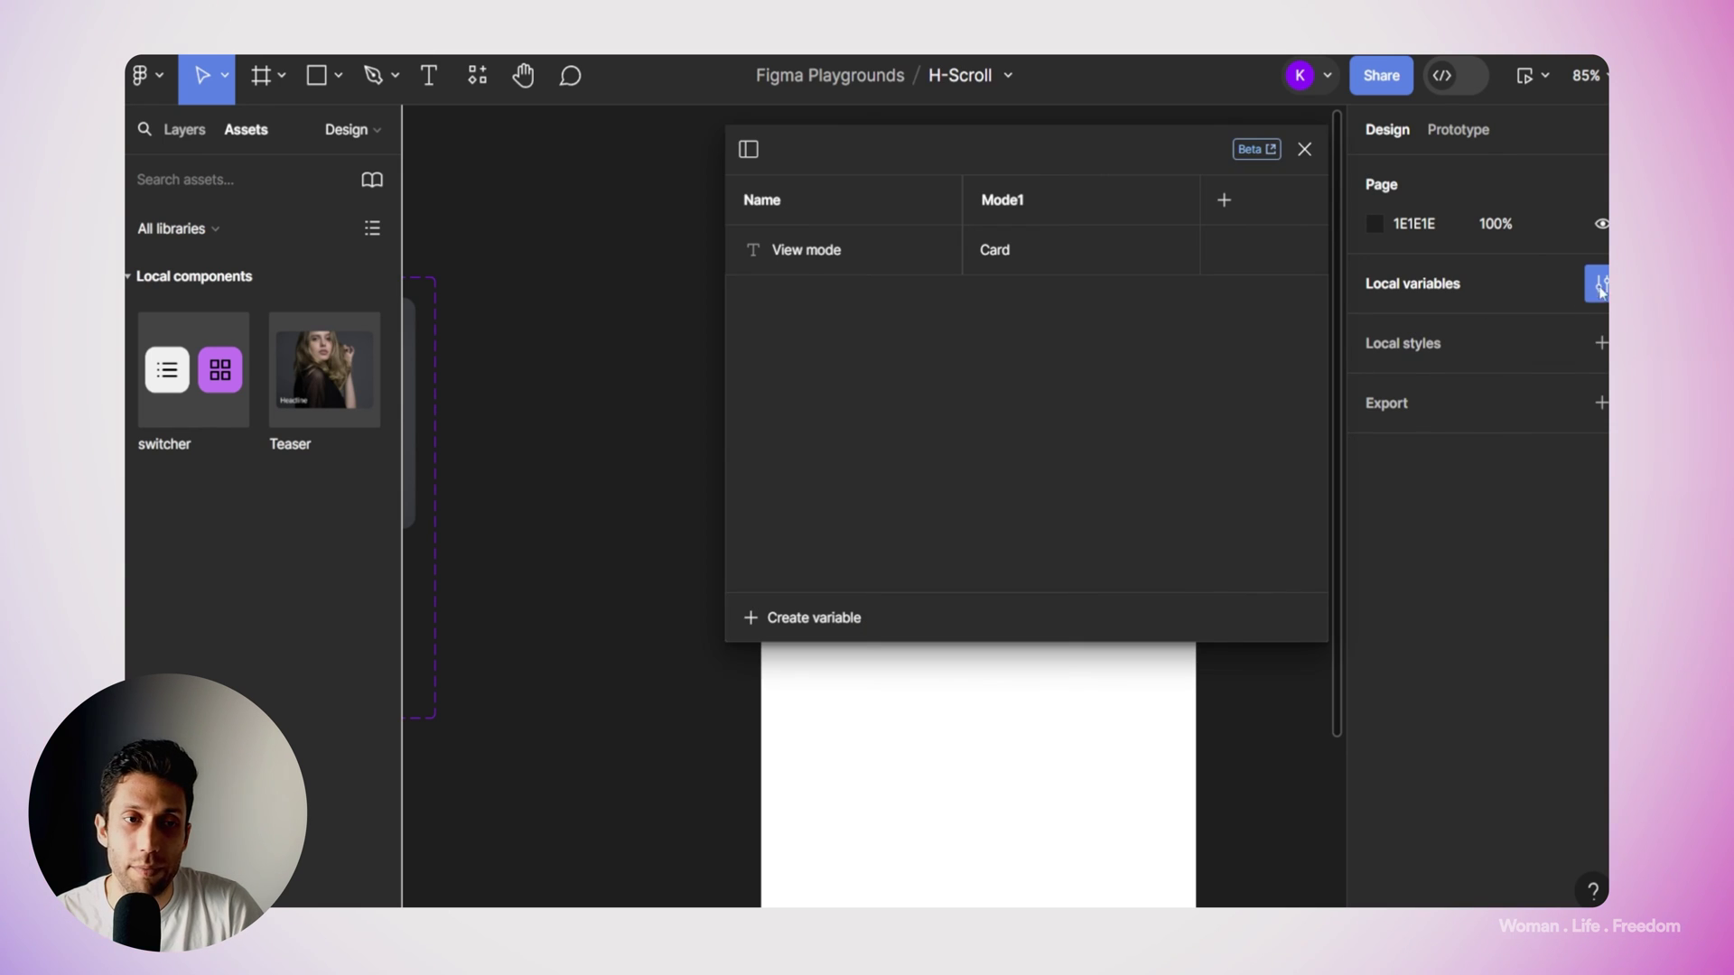
left_click_drag(1098, 149, 507, 315)
double_click(417, 413)
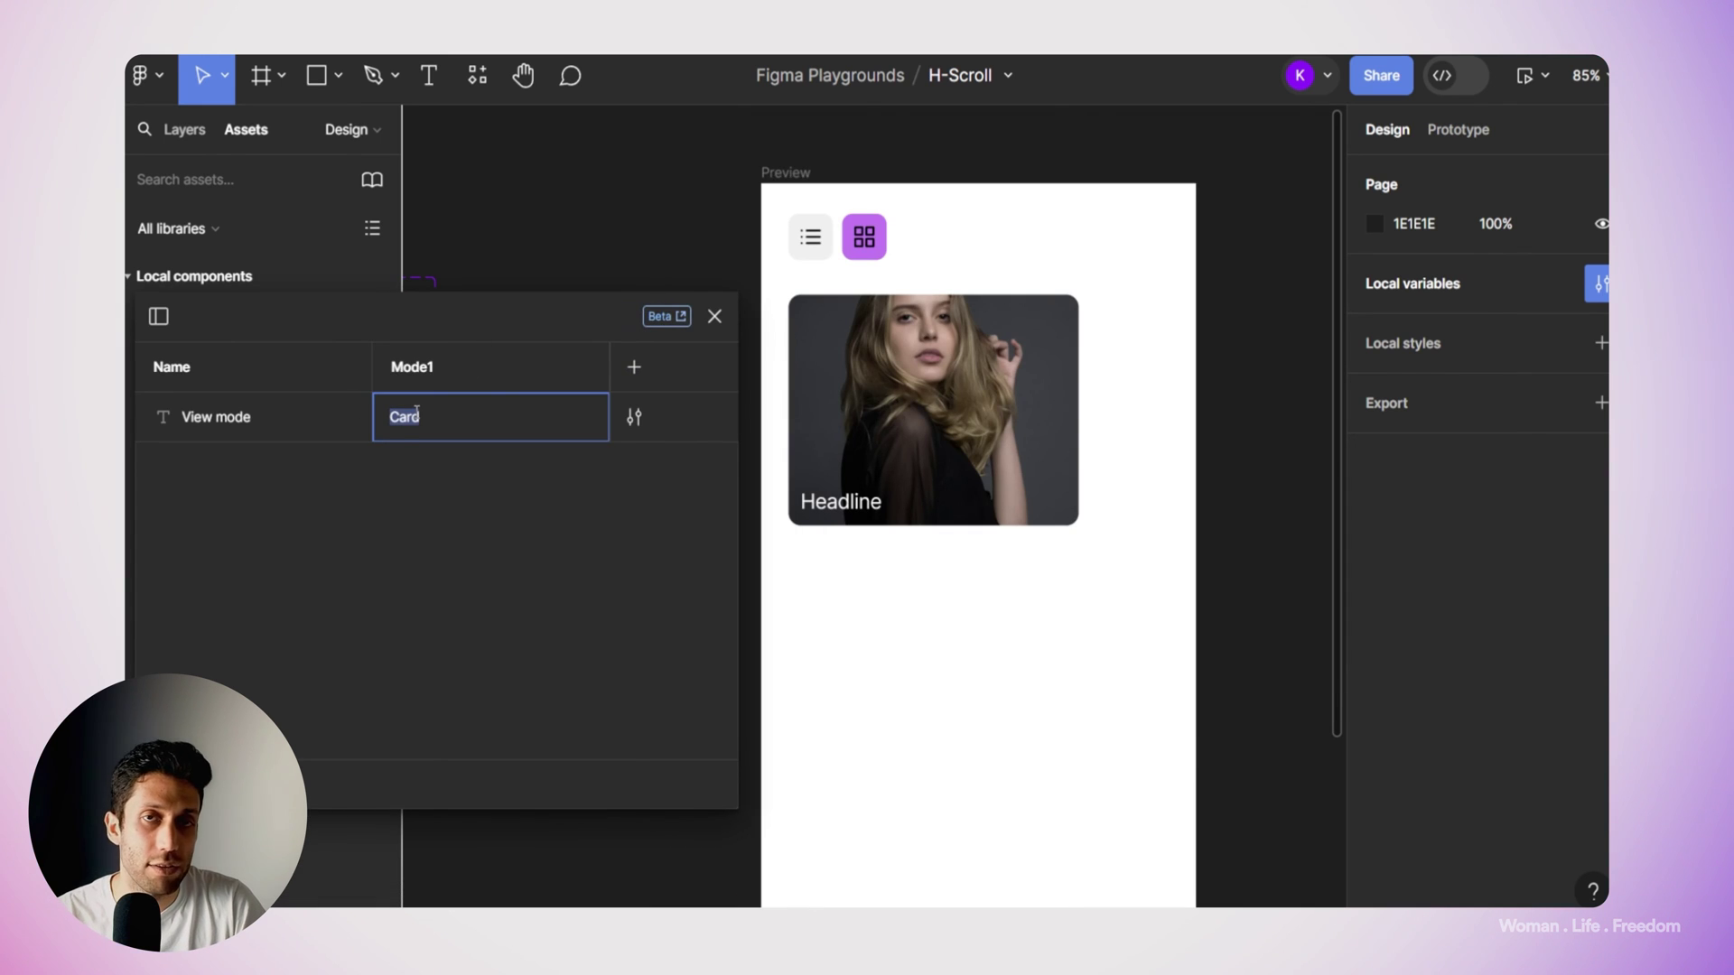
type("List")
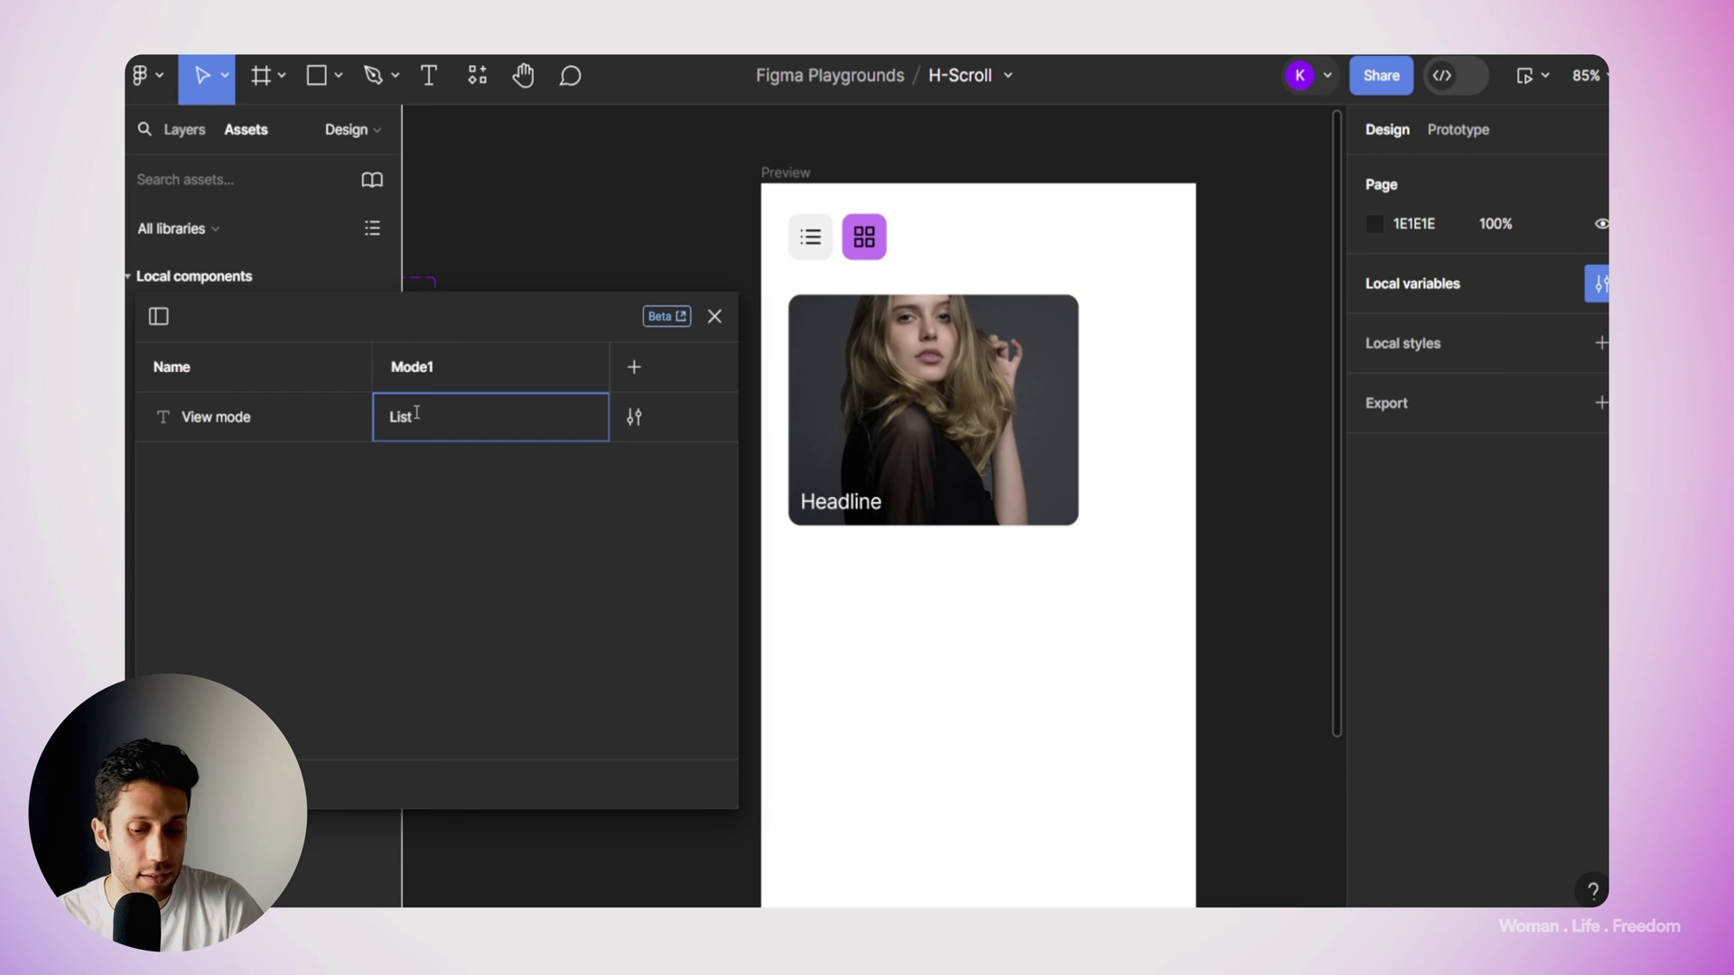
key("Return")
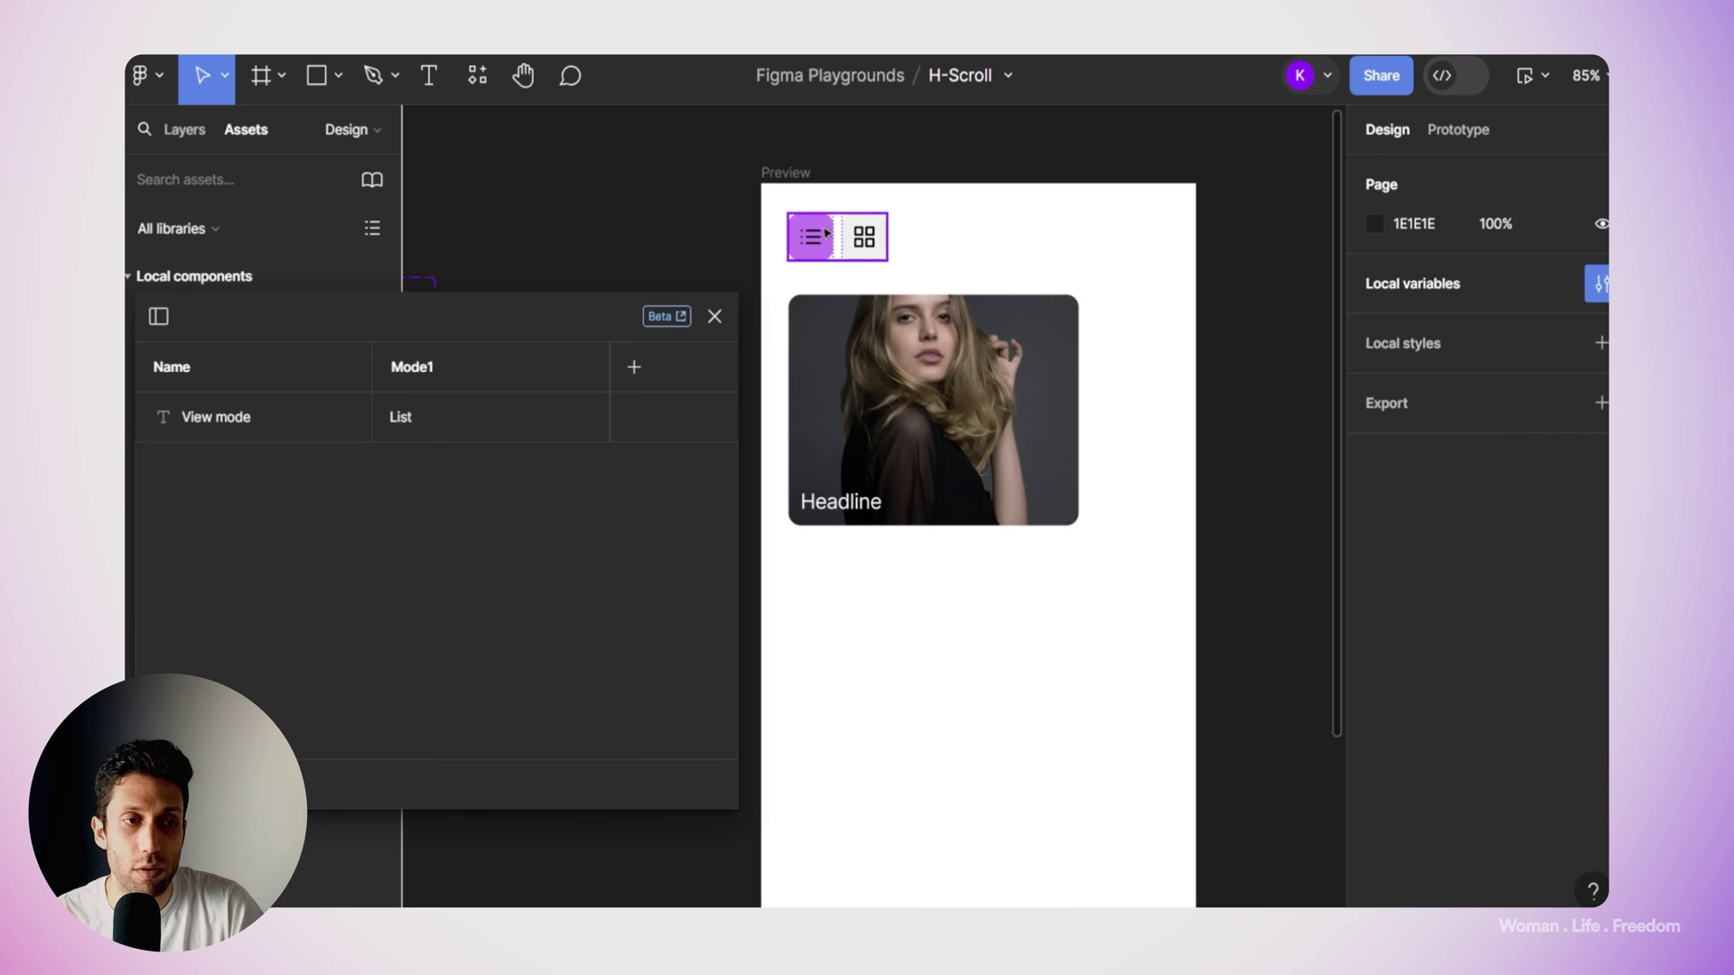
double_click(433, 417)
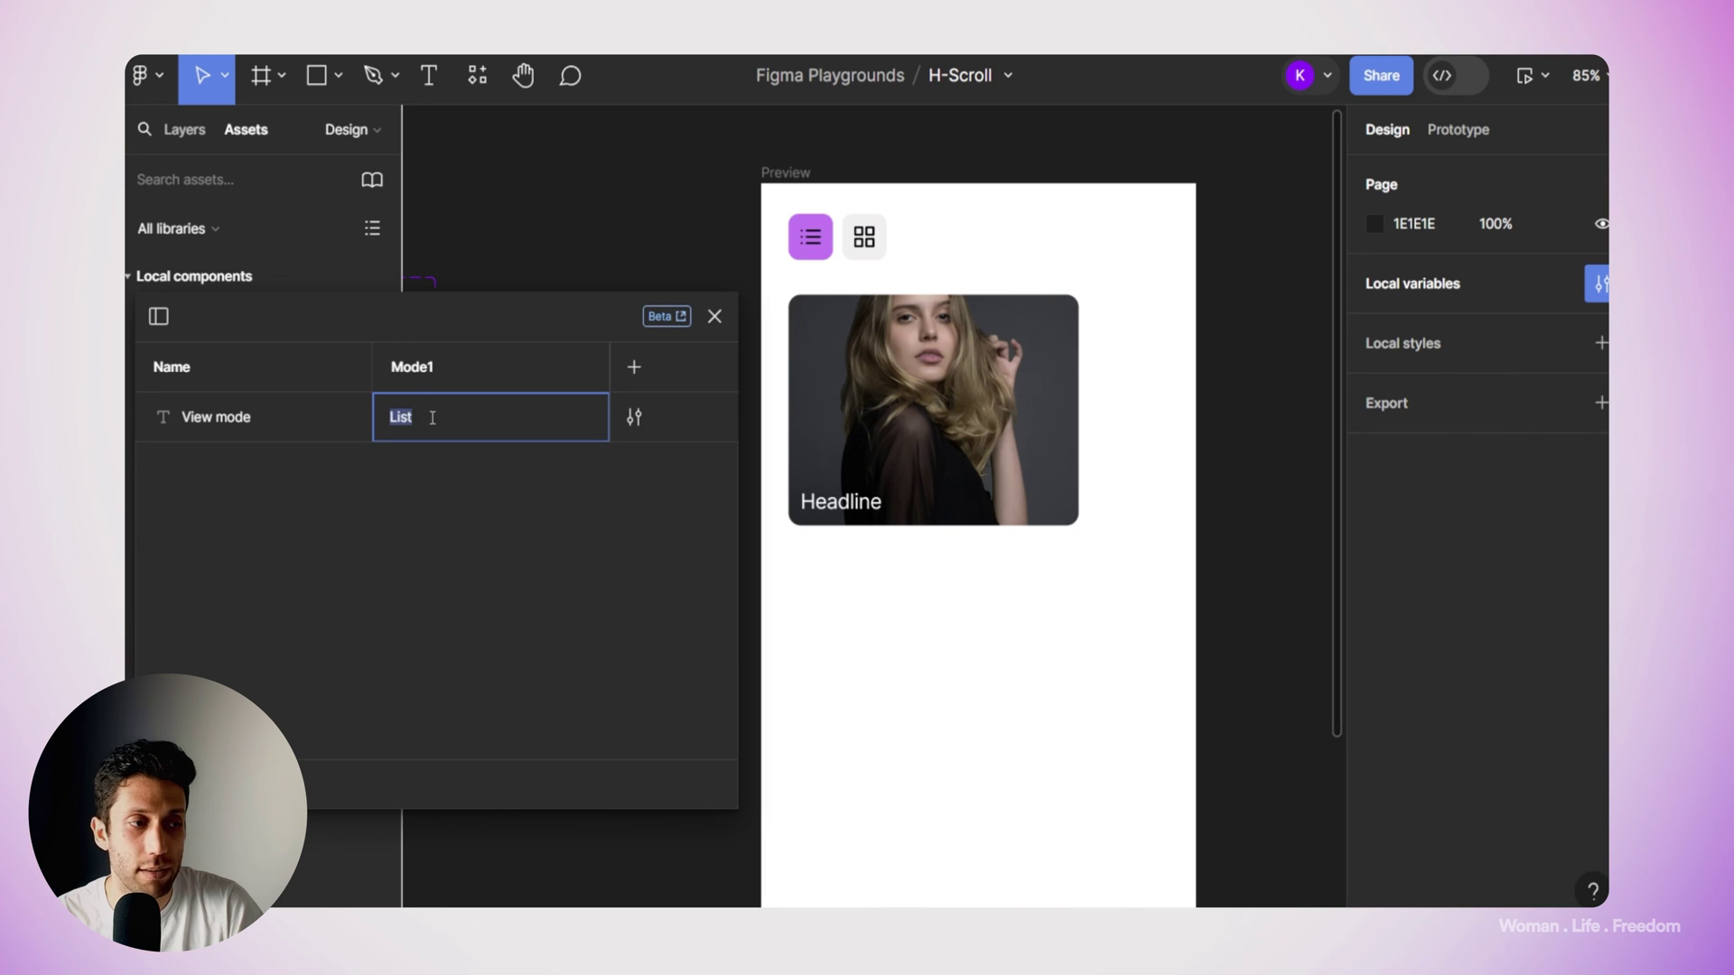
type("Card")
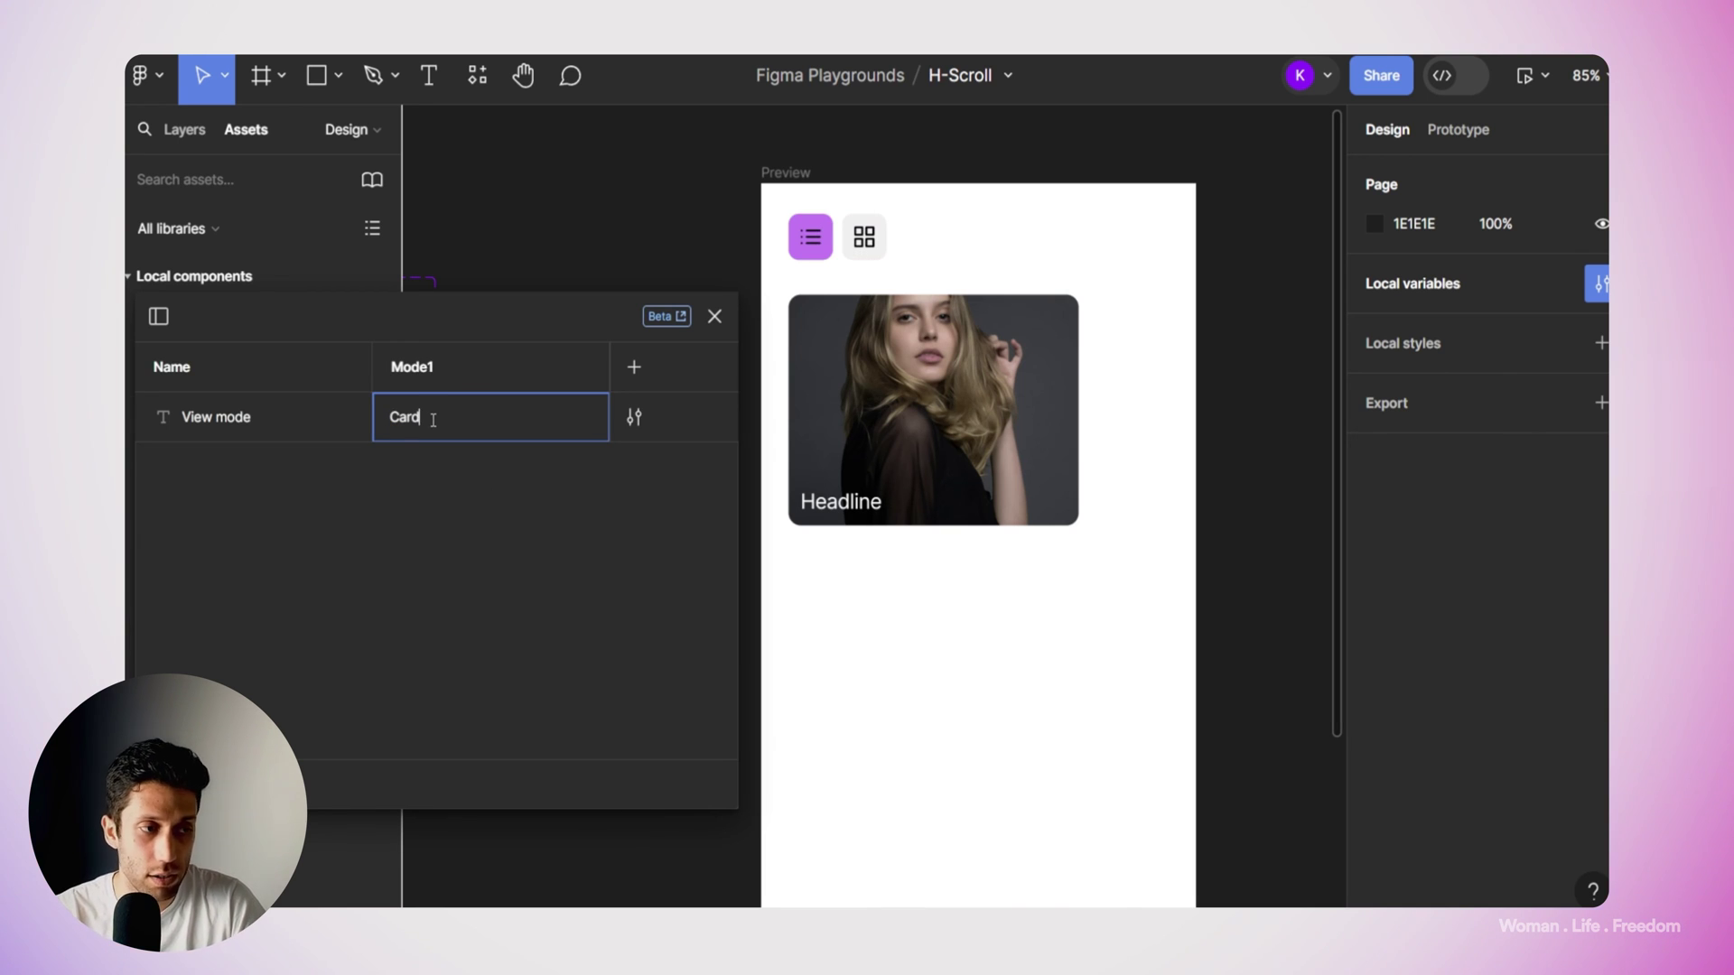
key("Return")
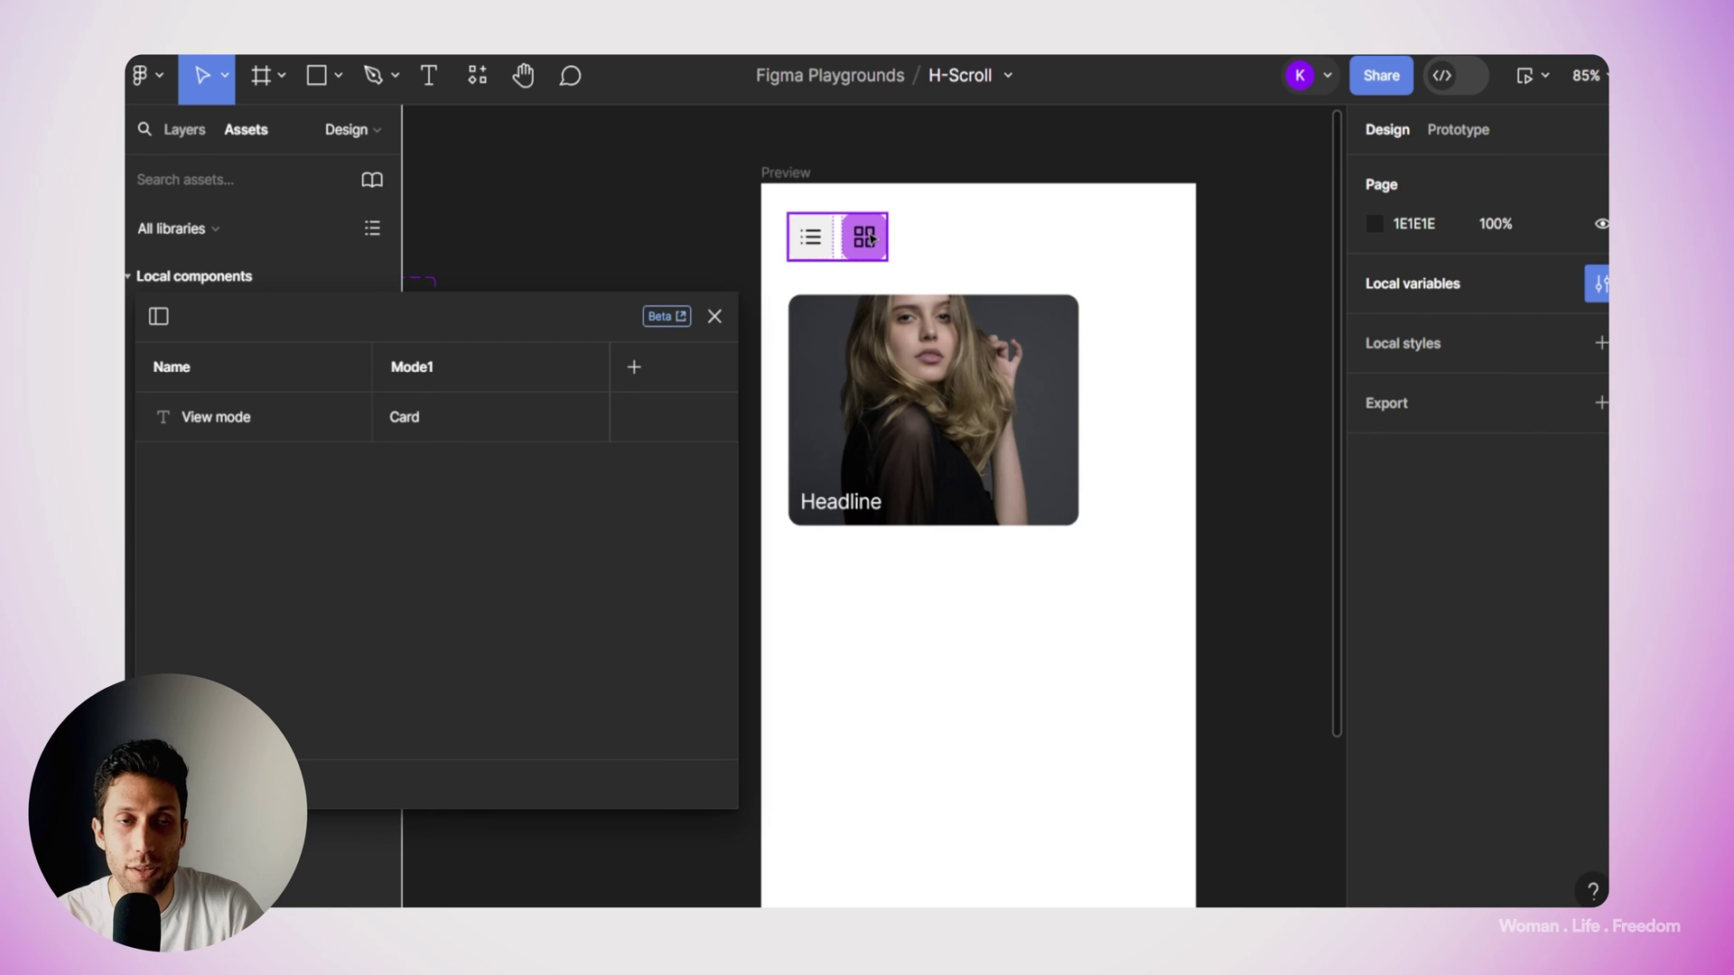
left_click(1300, 332)
Bind the Variant property of the Teaser instance in the Preview frame to the View mode variable.
left_click(975, 445)
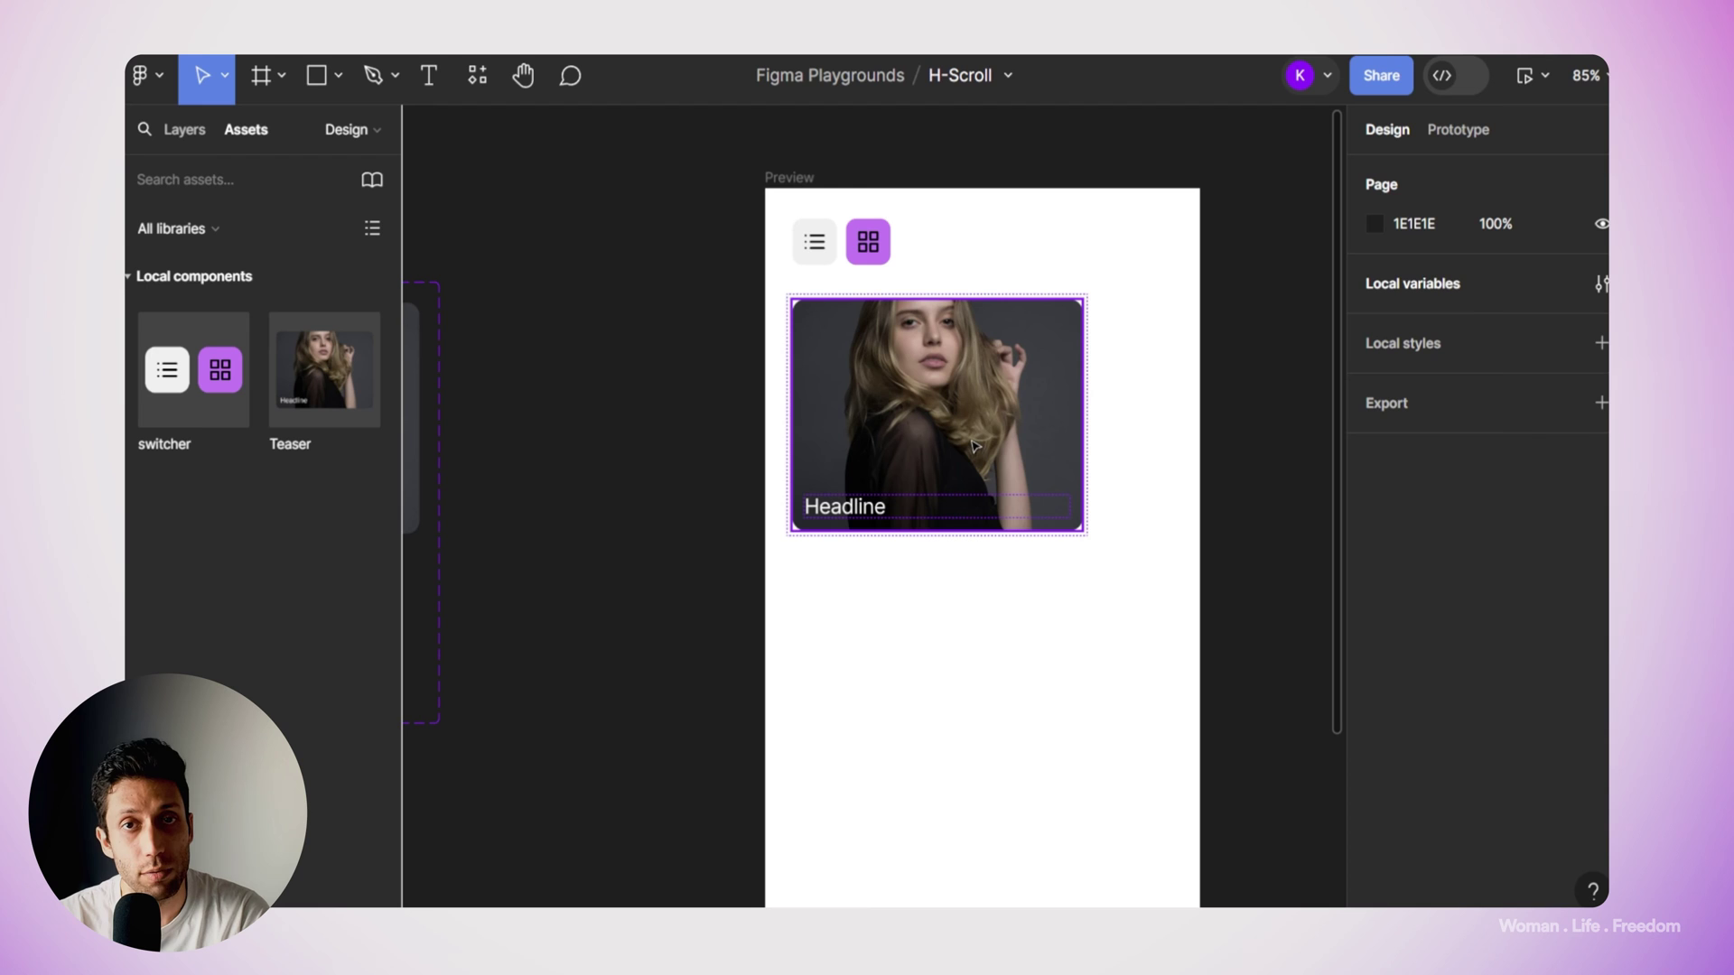
left_click(955, 396)
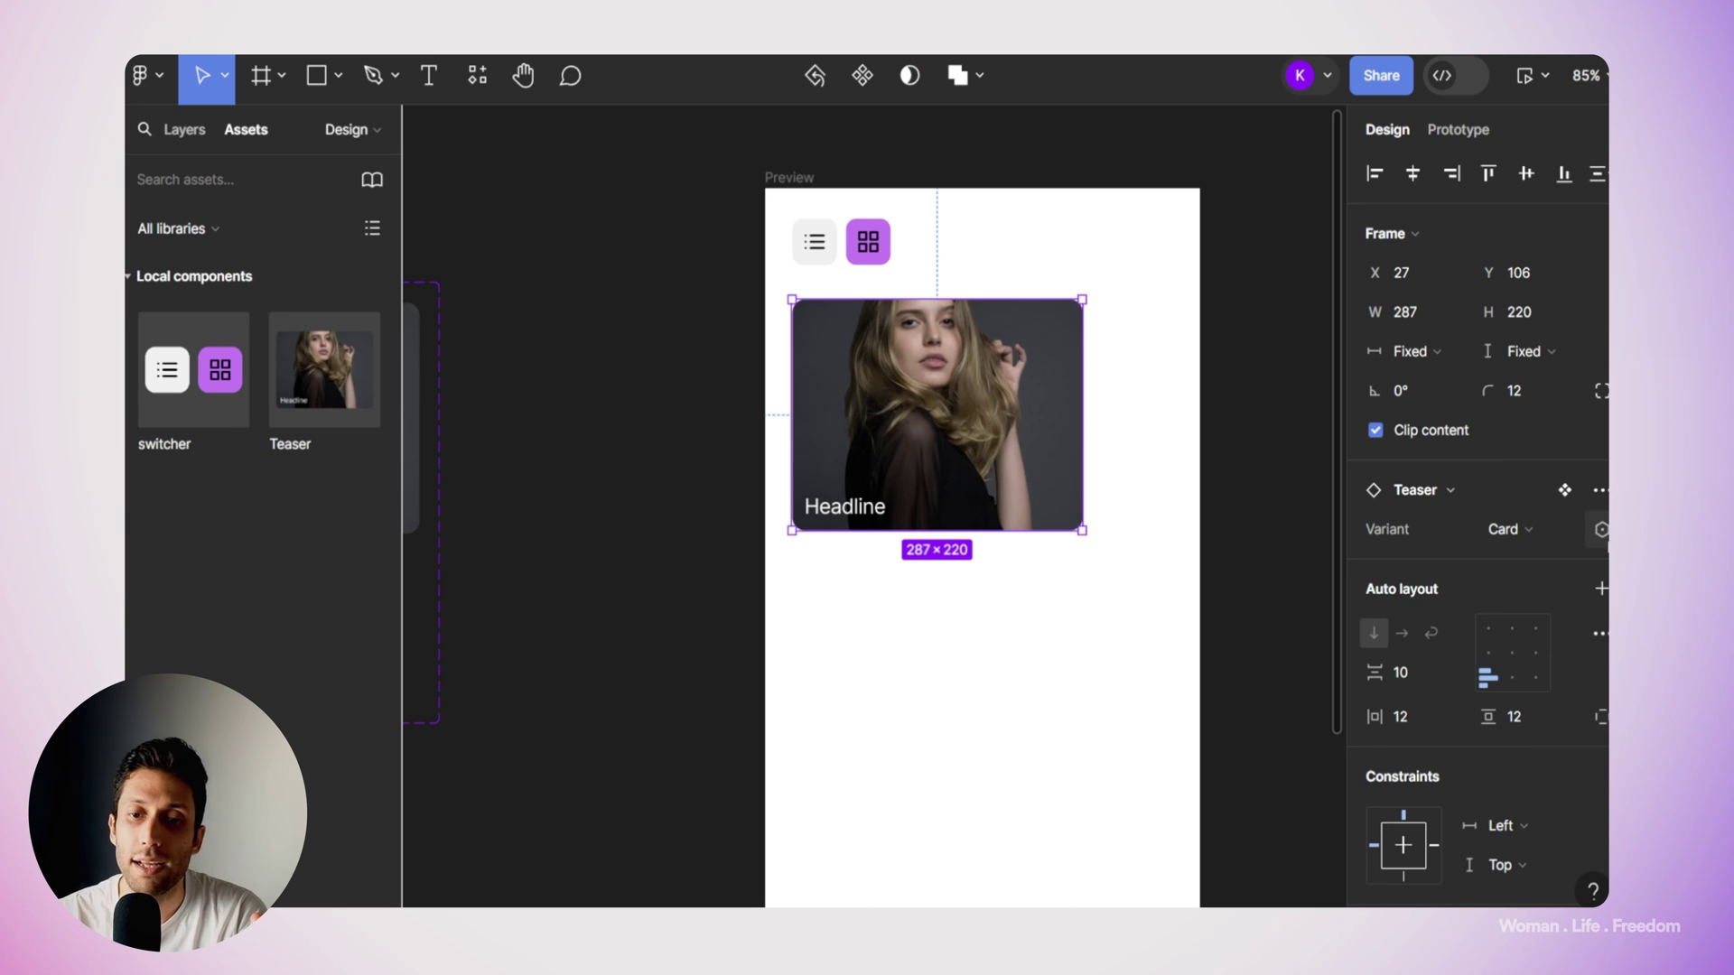
left_click(1601, 530)
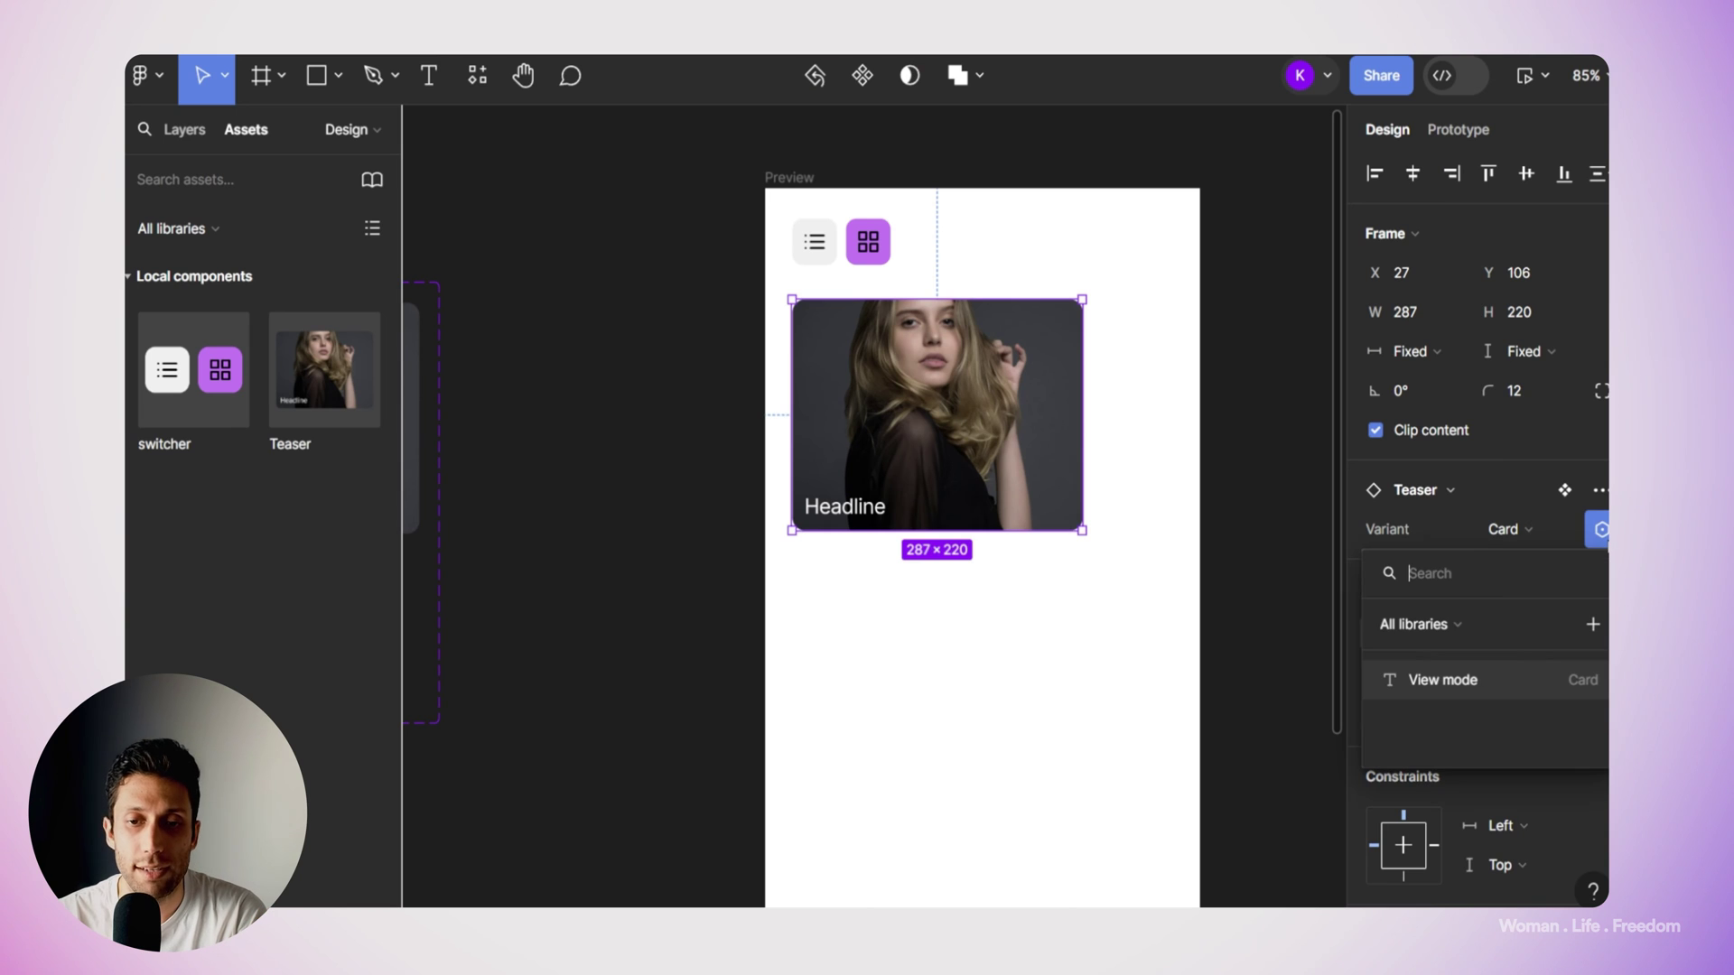
left_click(1566, 698)
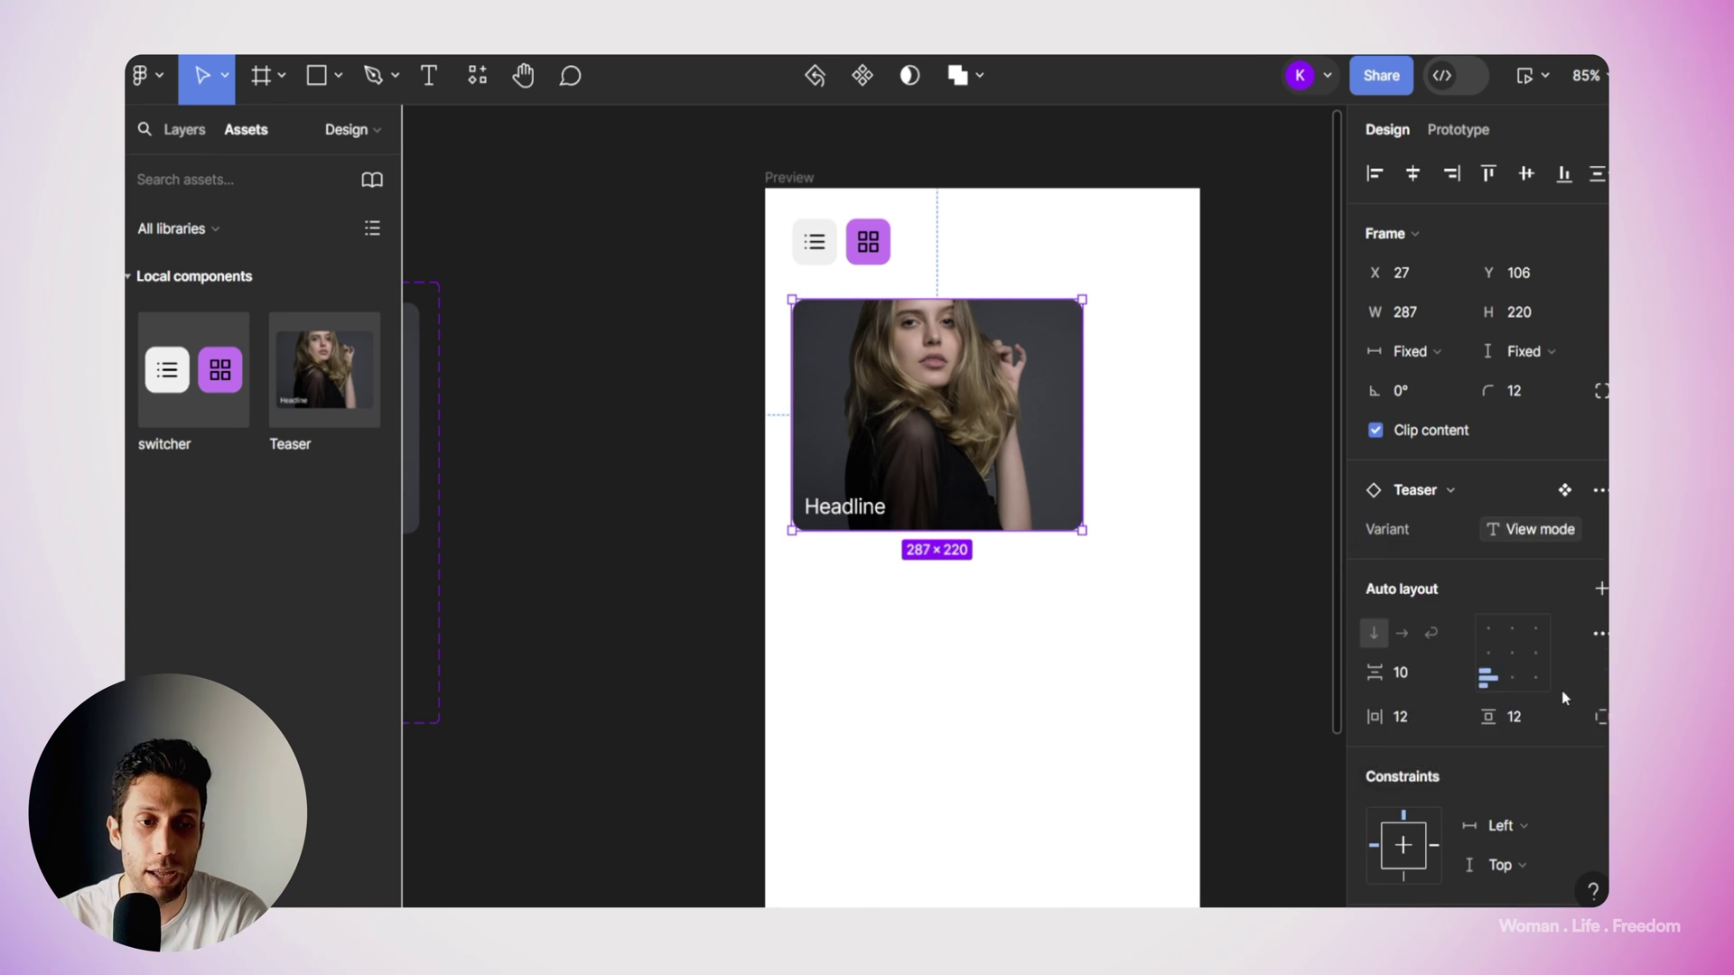
Test the Teaser and switcher bindings together by setting View mode to List and back to Card.
left_click(1303, 305)
left_click(1599, 285)
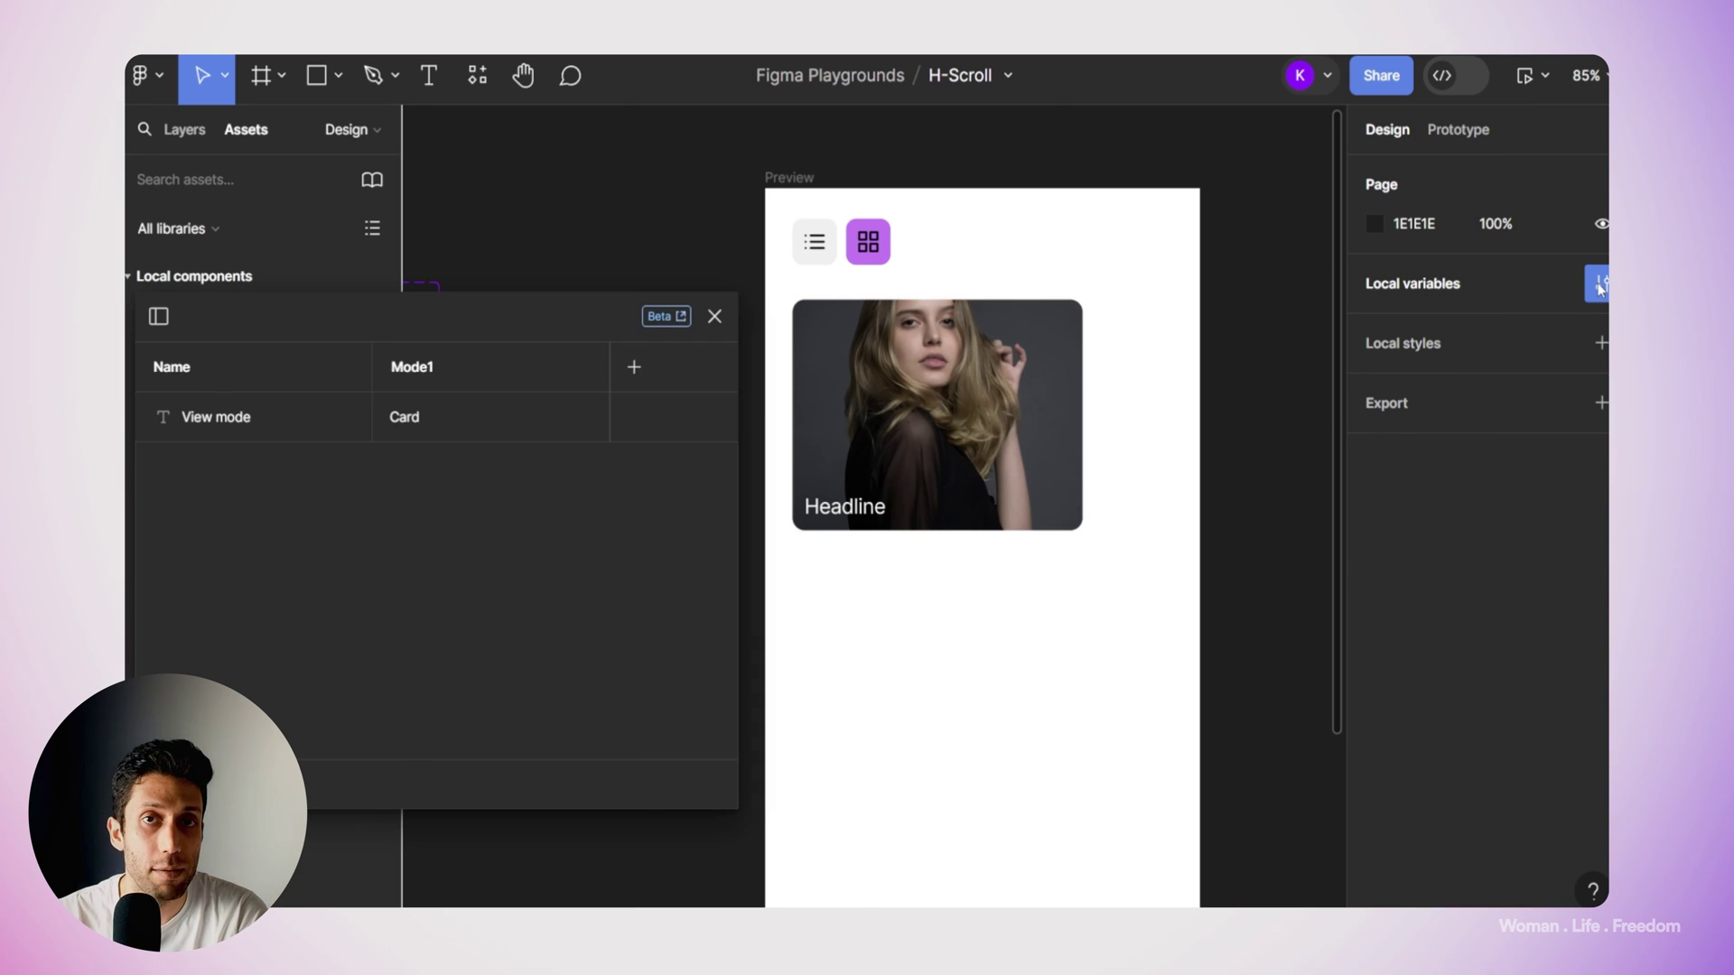
double_click(481, 427)
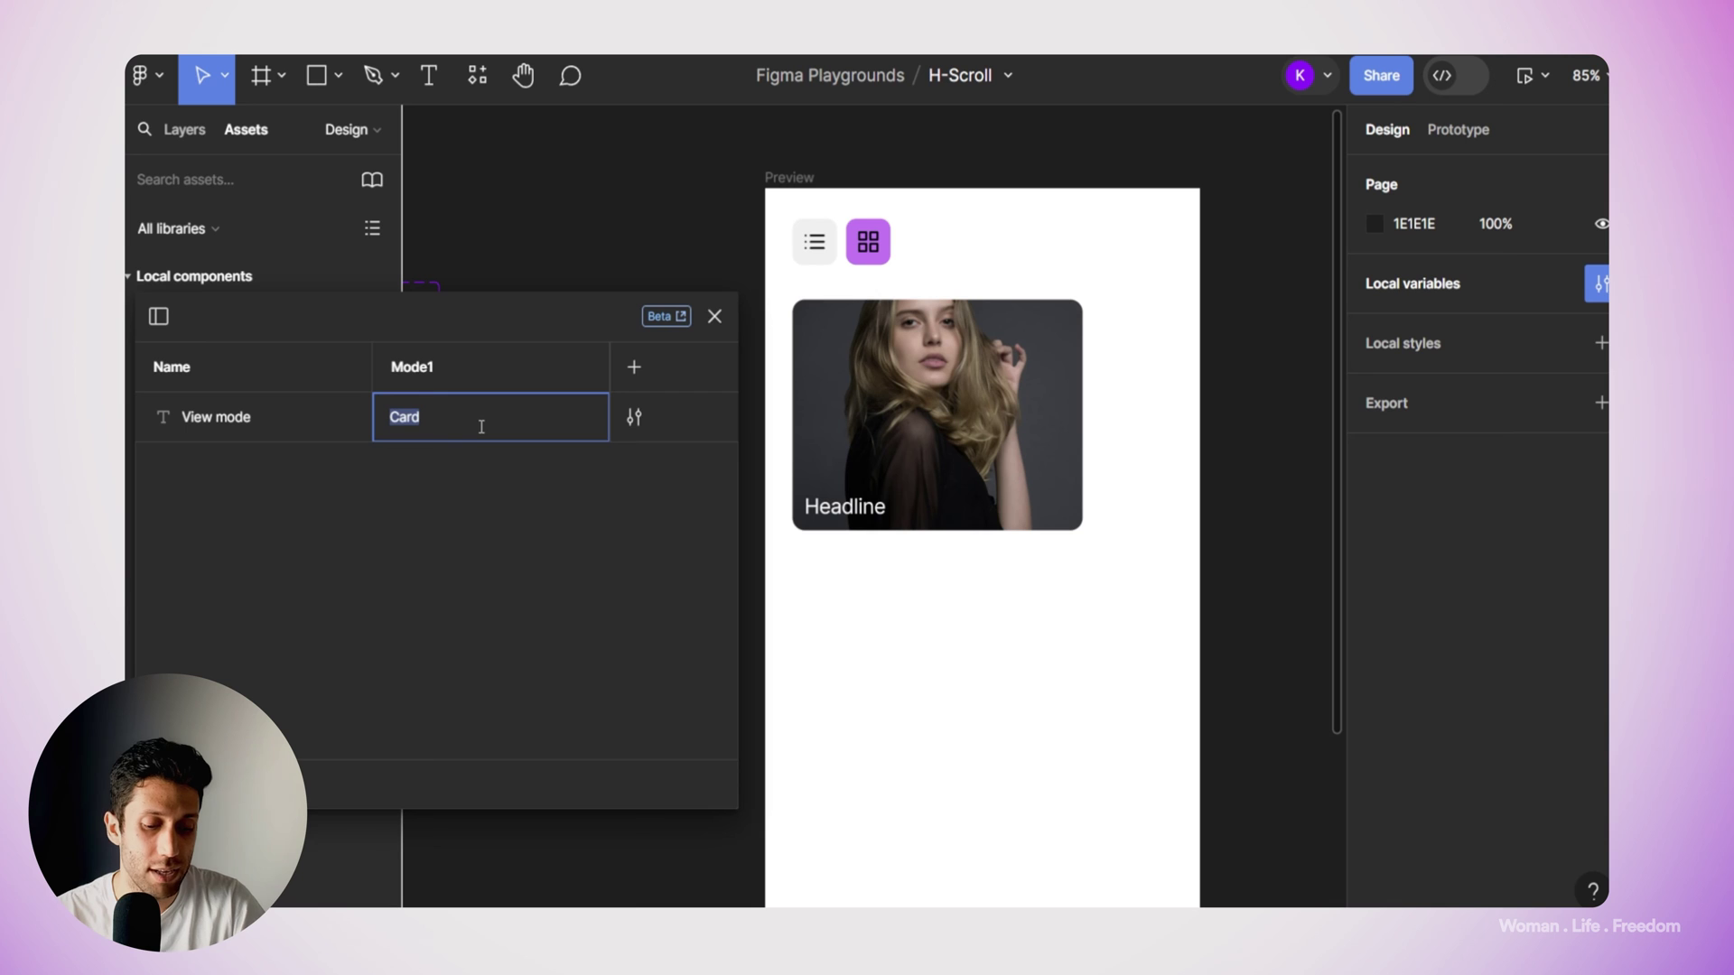
type("List")
key("Return")
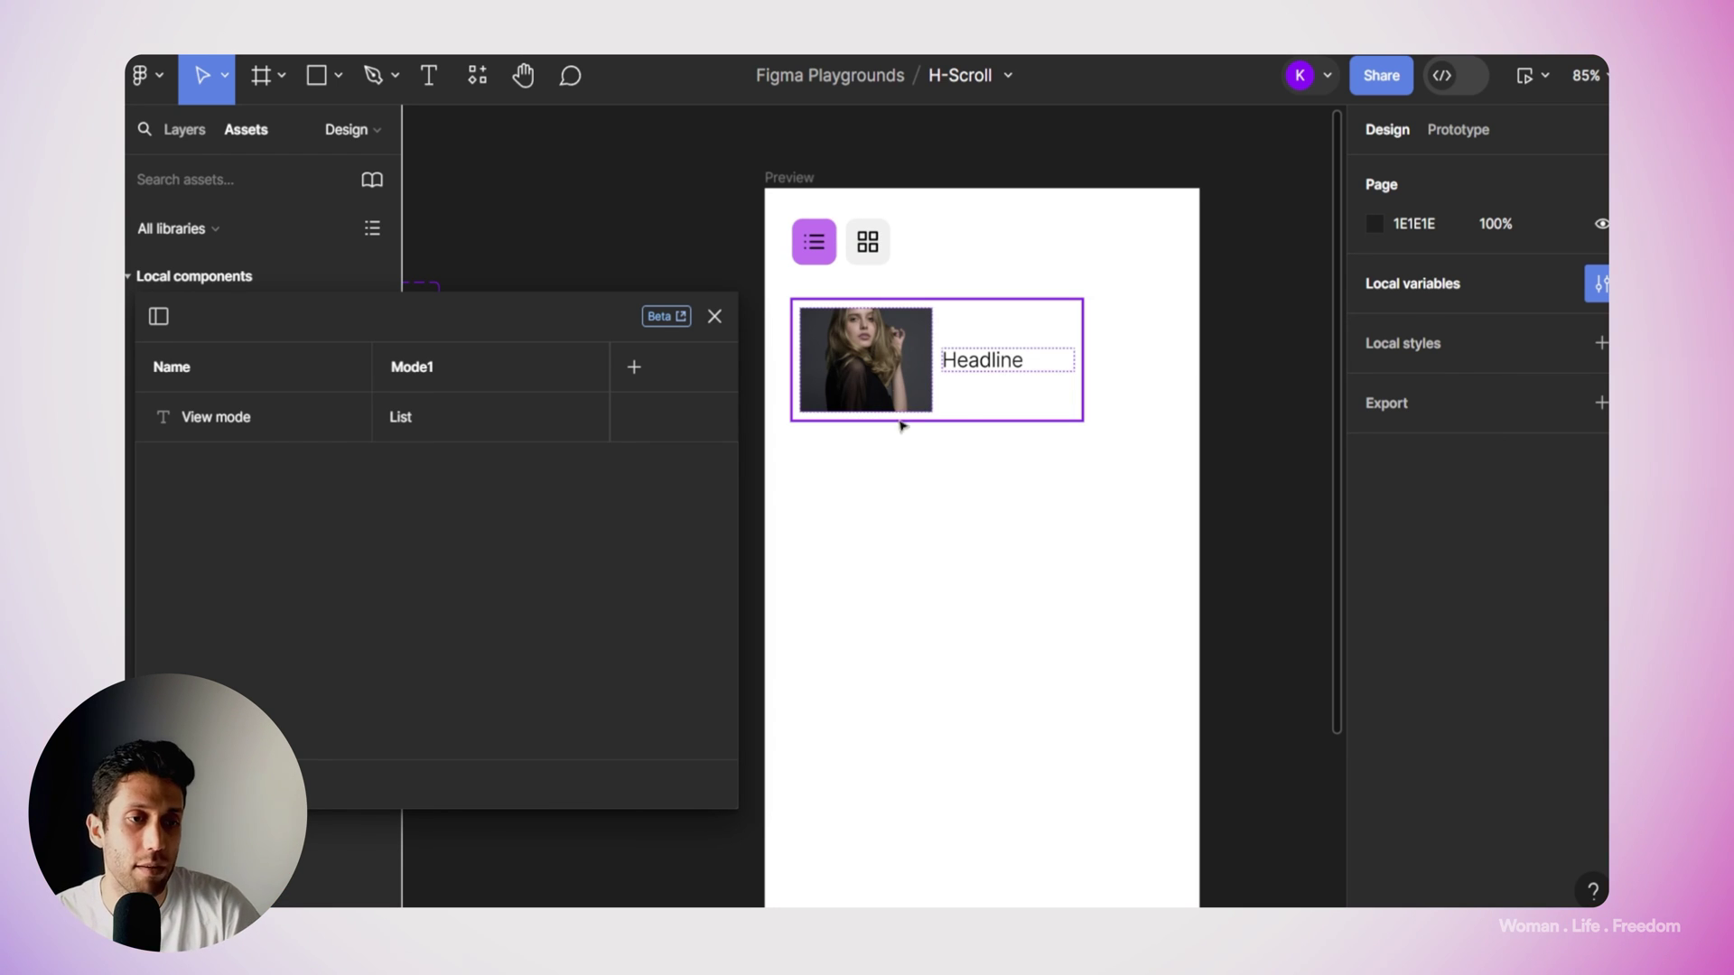
double_click(417, 421)
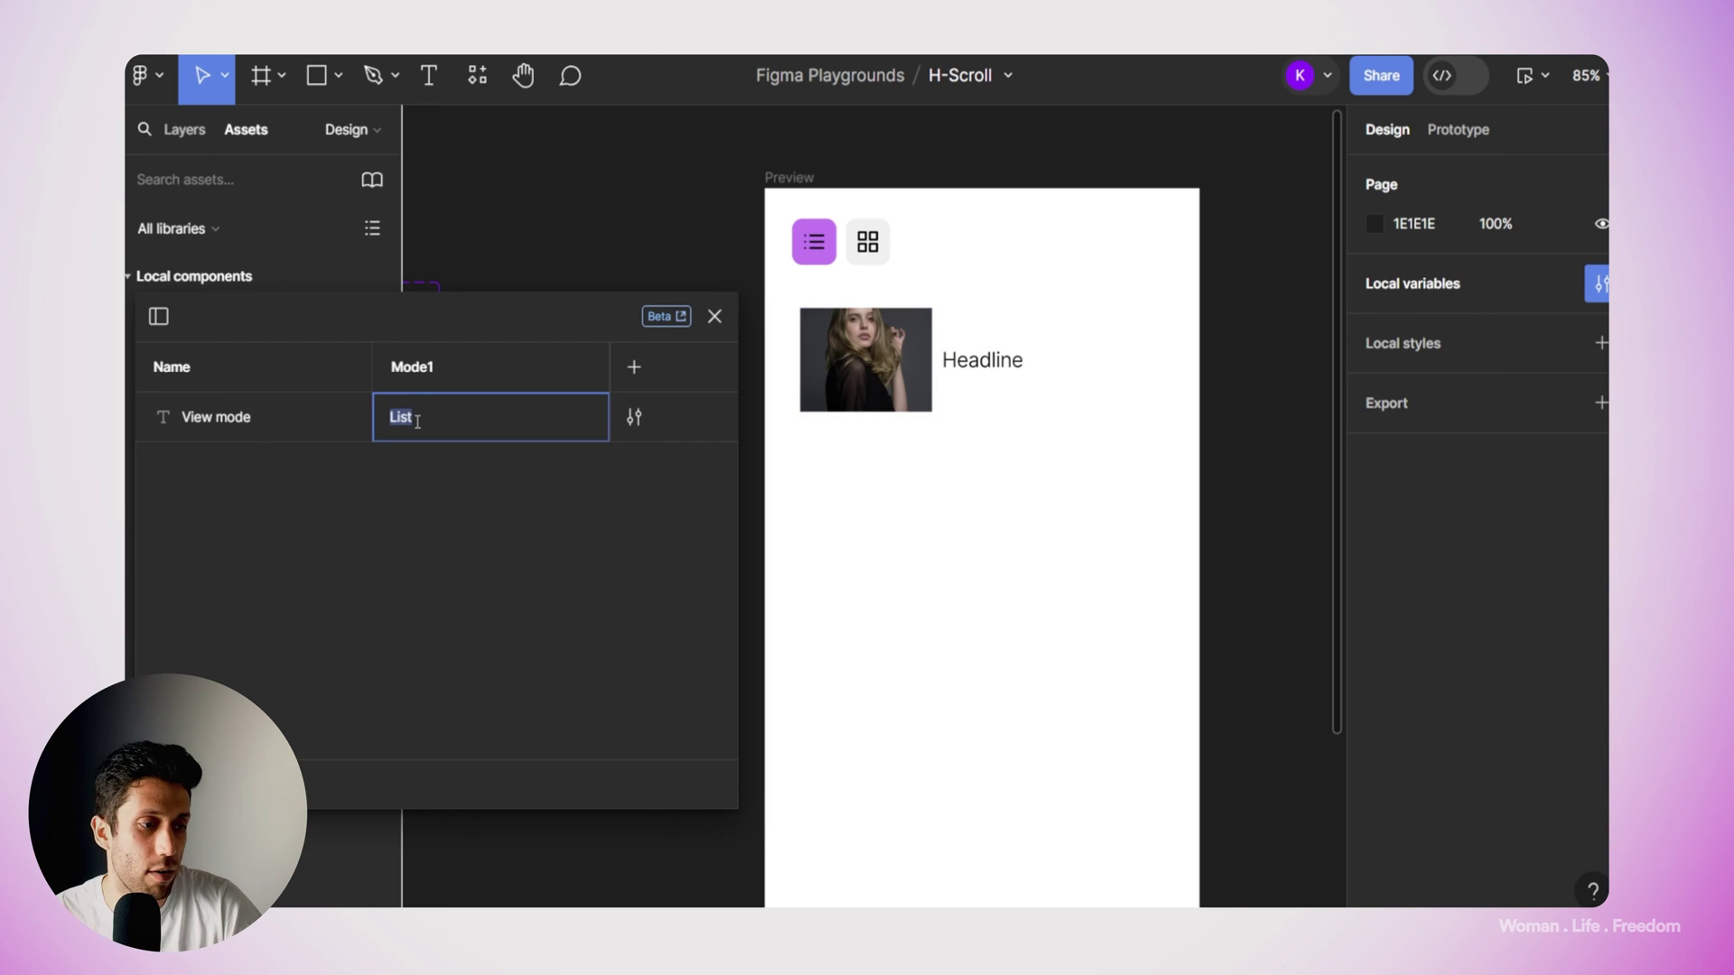
type("Card")
key("Return")
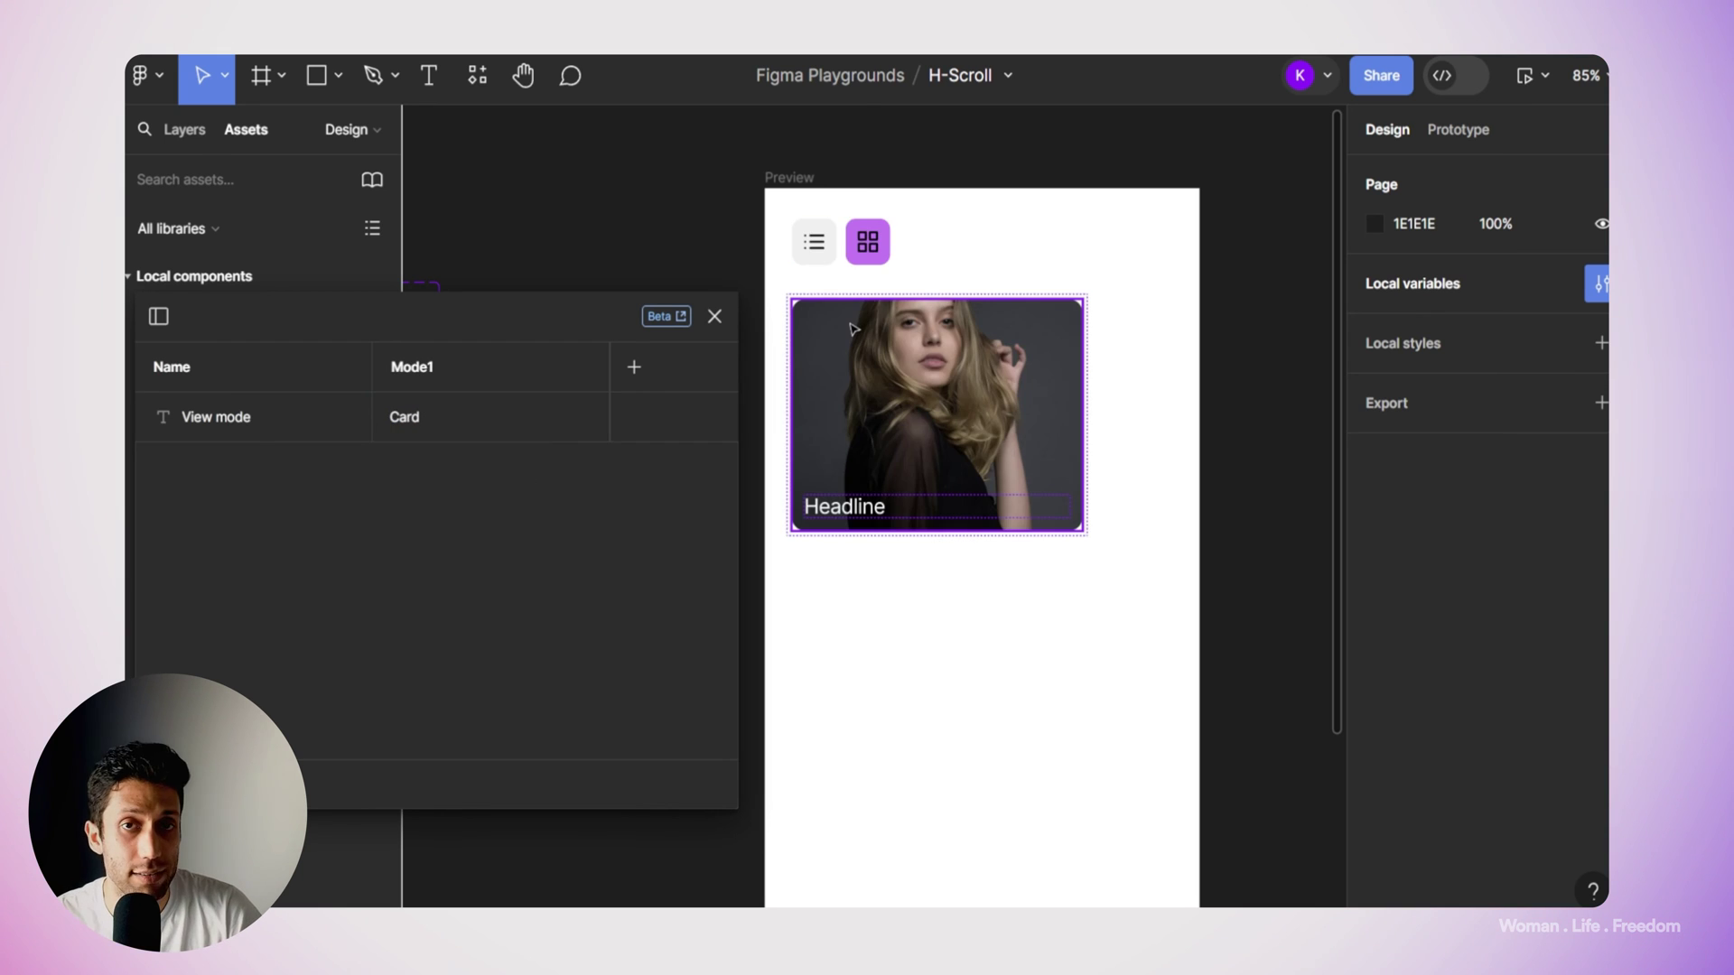
left_click(714, 315)
Check the variant names defined for the card version in the Teaser component set.
scroll(727, 323, "down", 3)
scroll(979, 341, "left", 4)
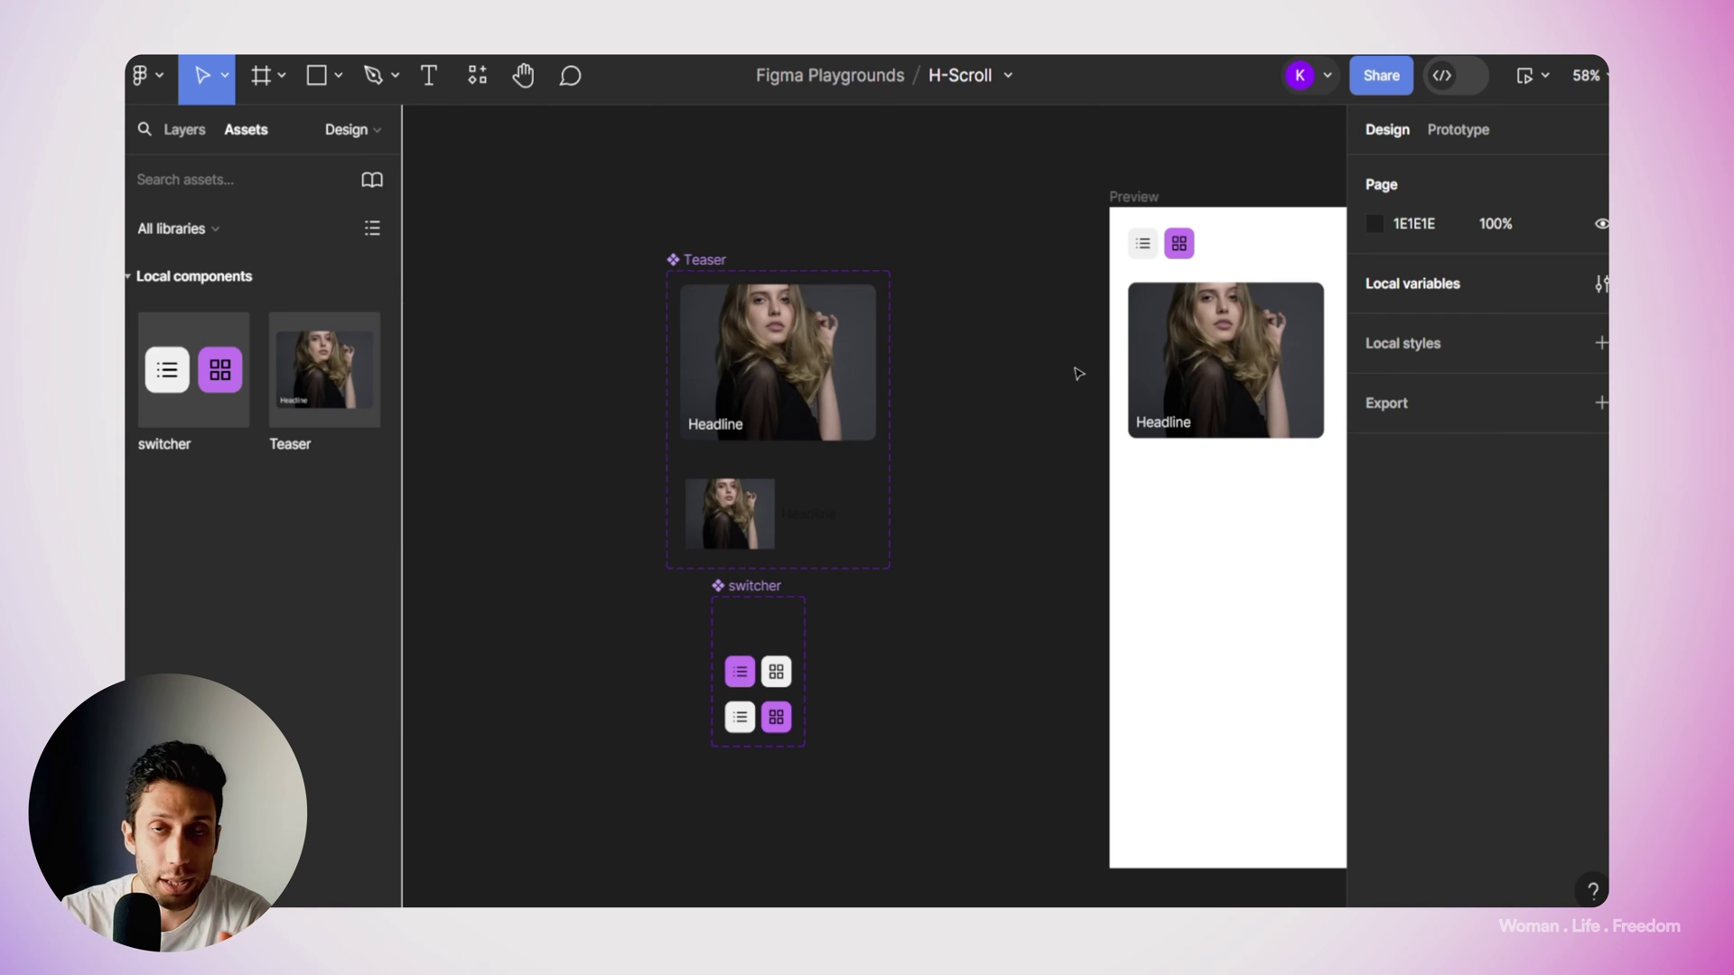
left_click(769, 394)
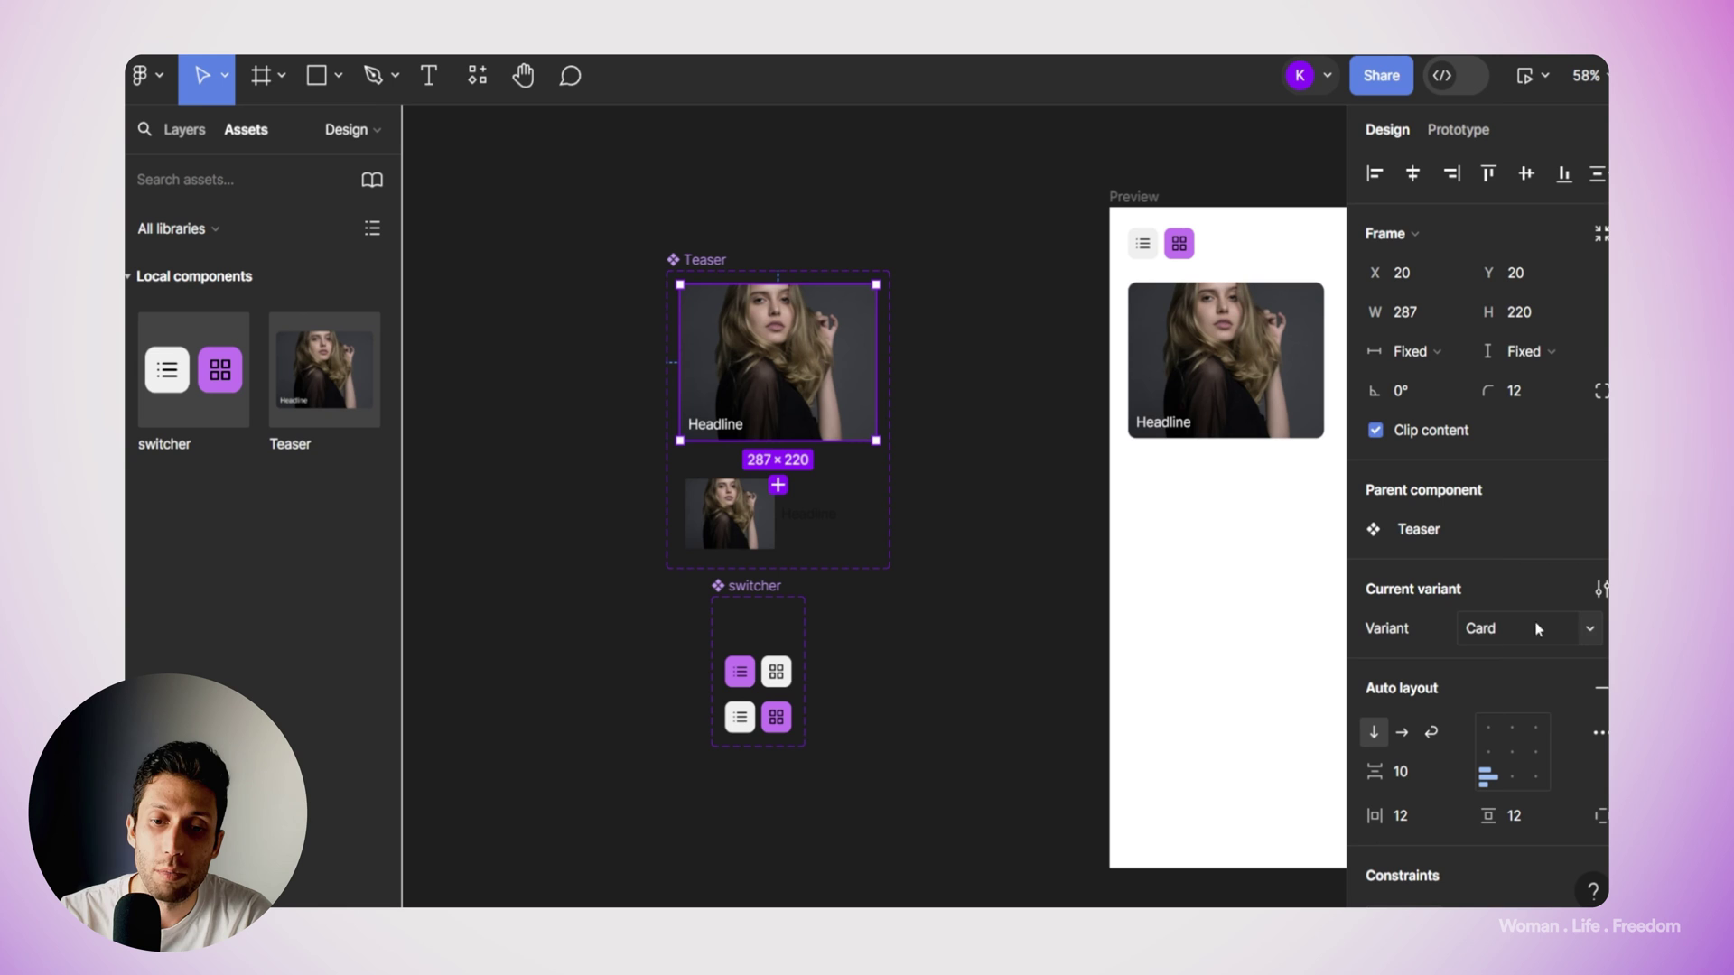
left_click(1601, 627)
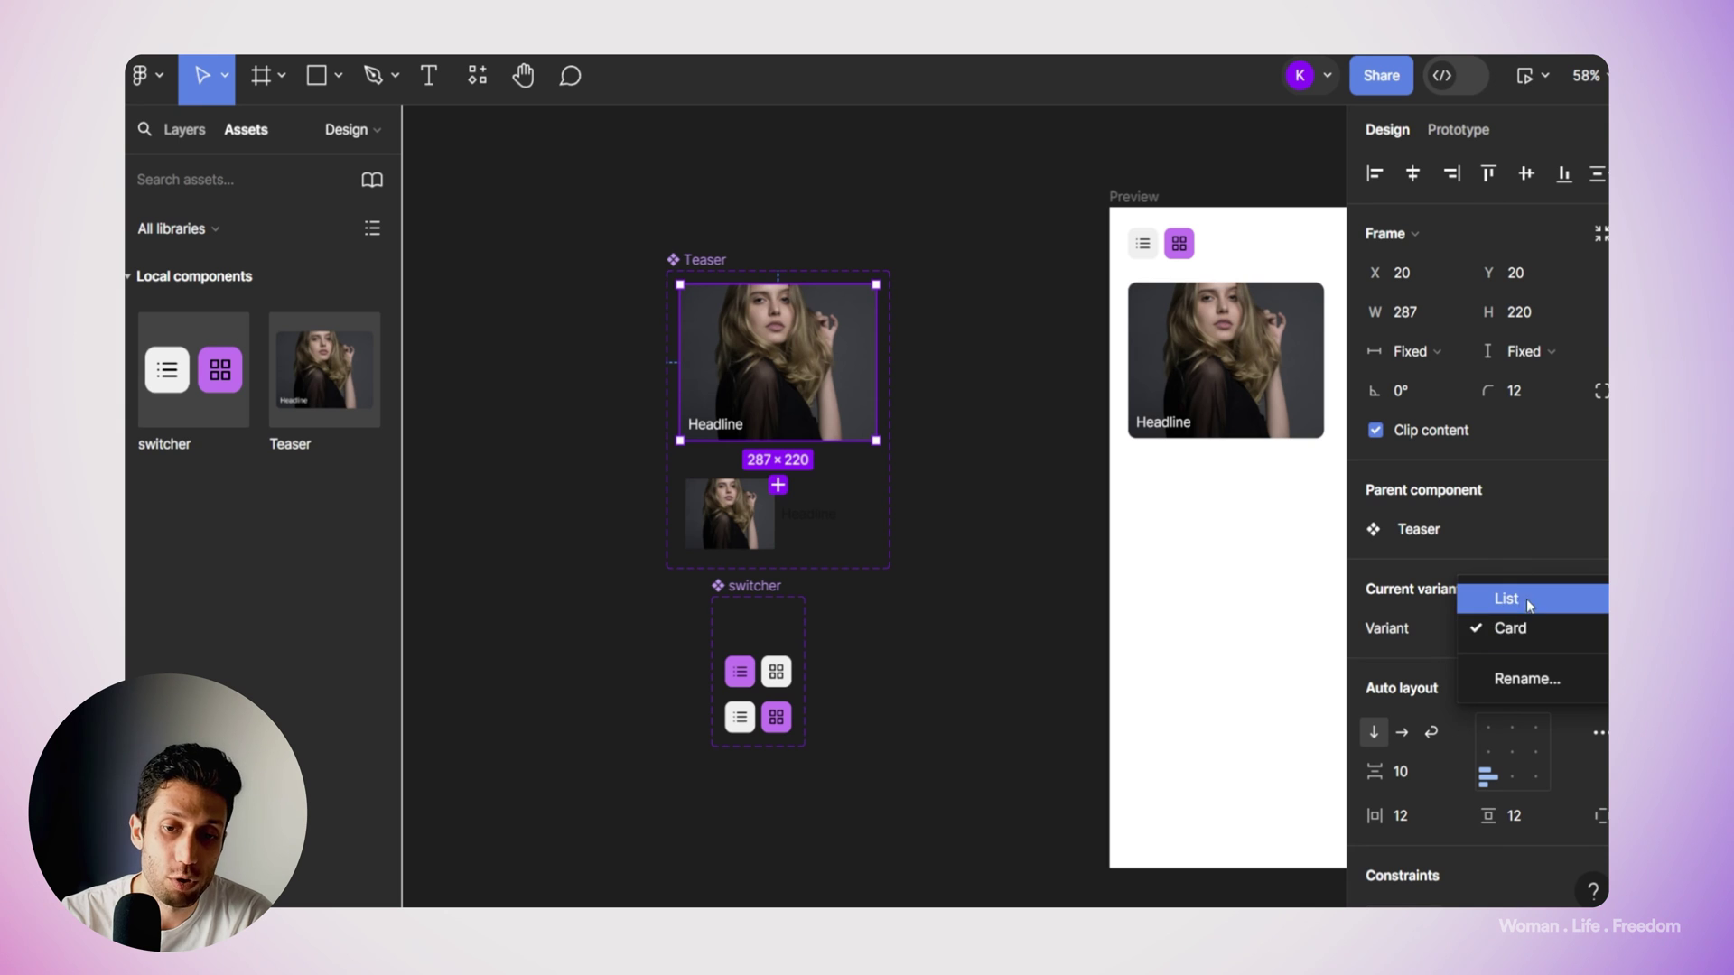
left_click(999, 486)
Duplicate the Teaser instance twice below the original to make three stacked teasers in the Preview frame.
scroll(1000, 486, "right", 5)
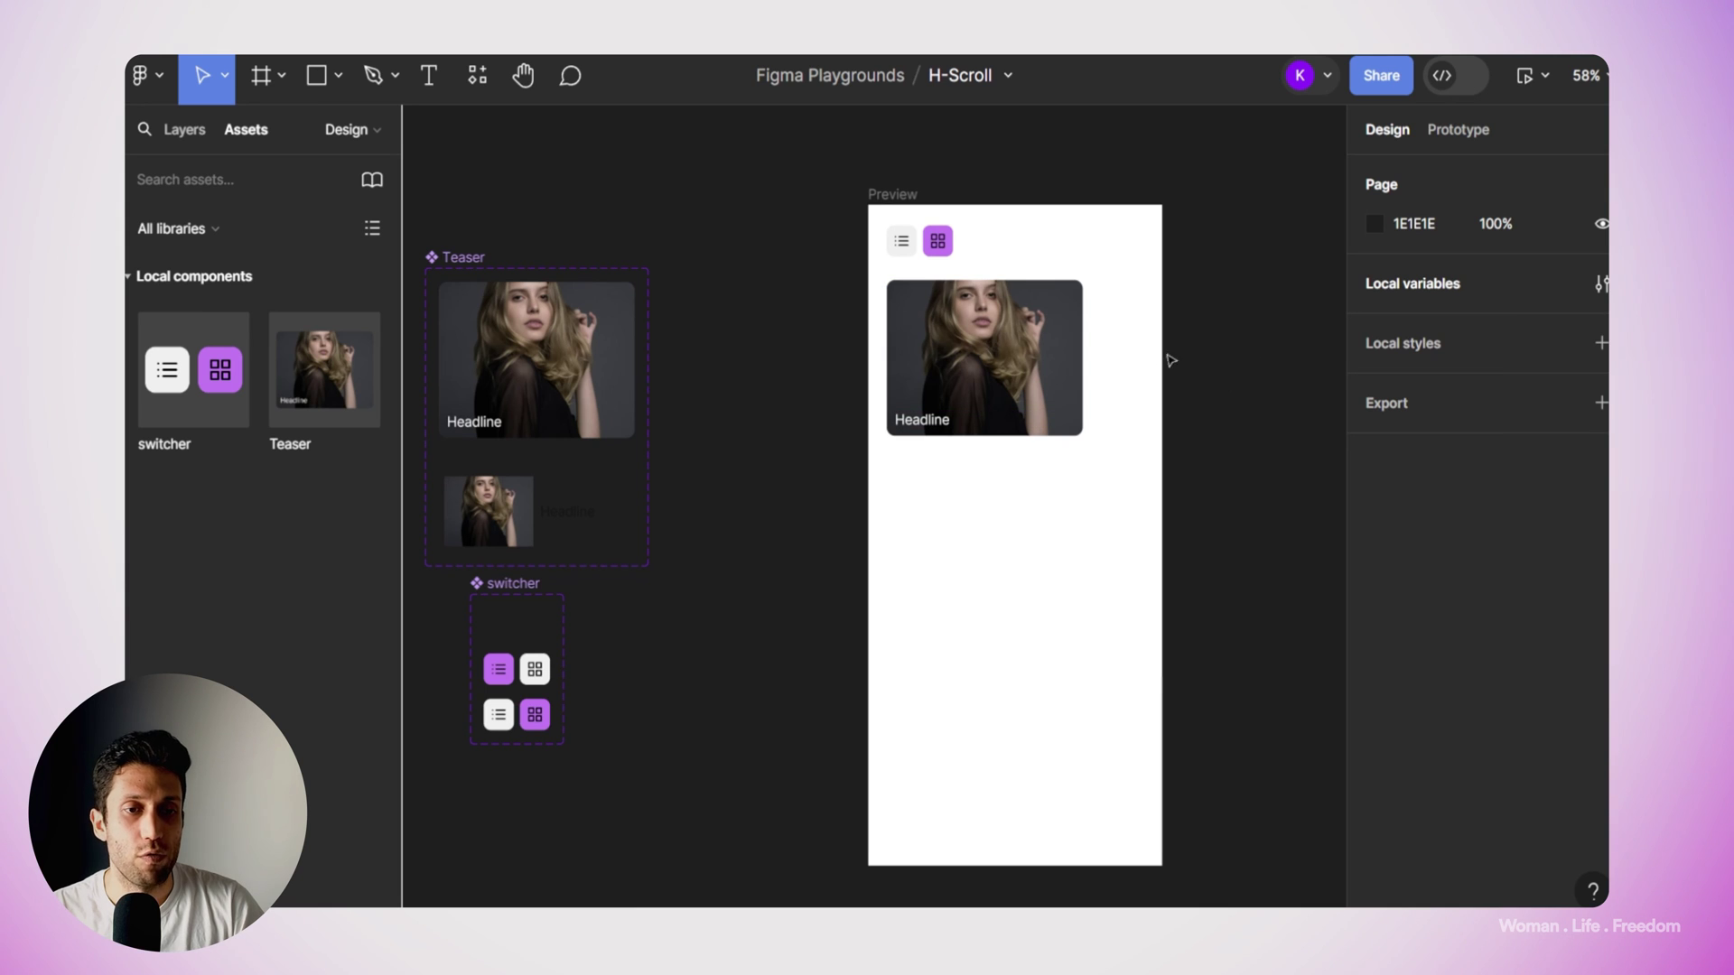
left_click(1029, 355)
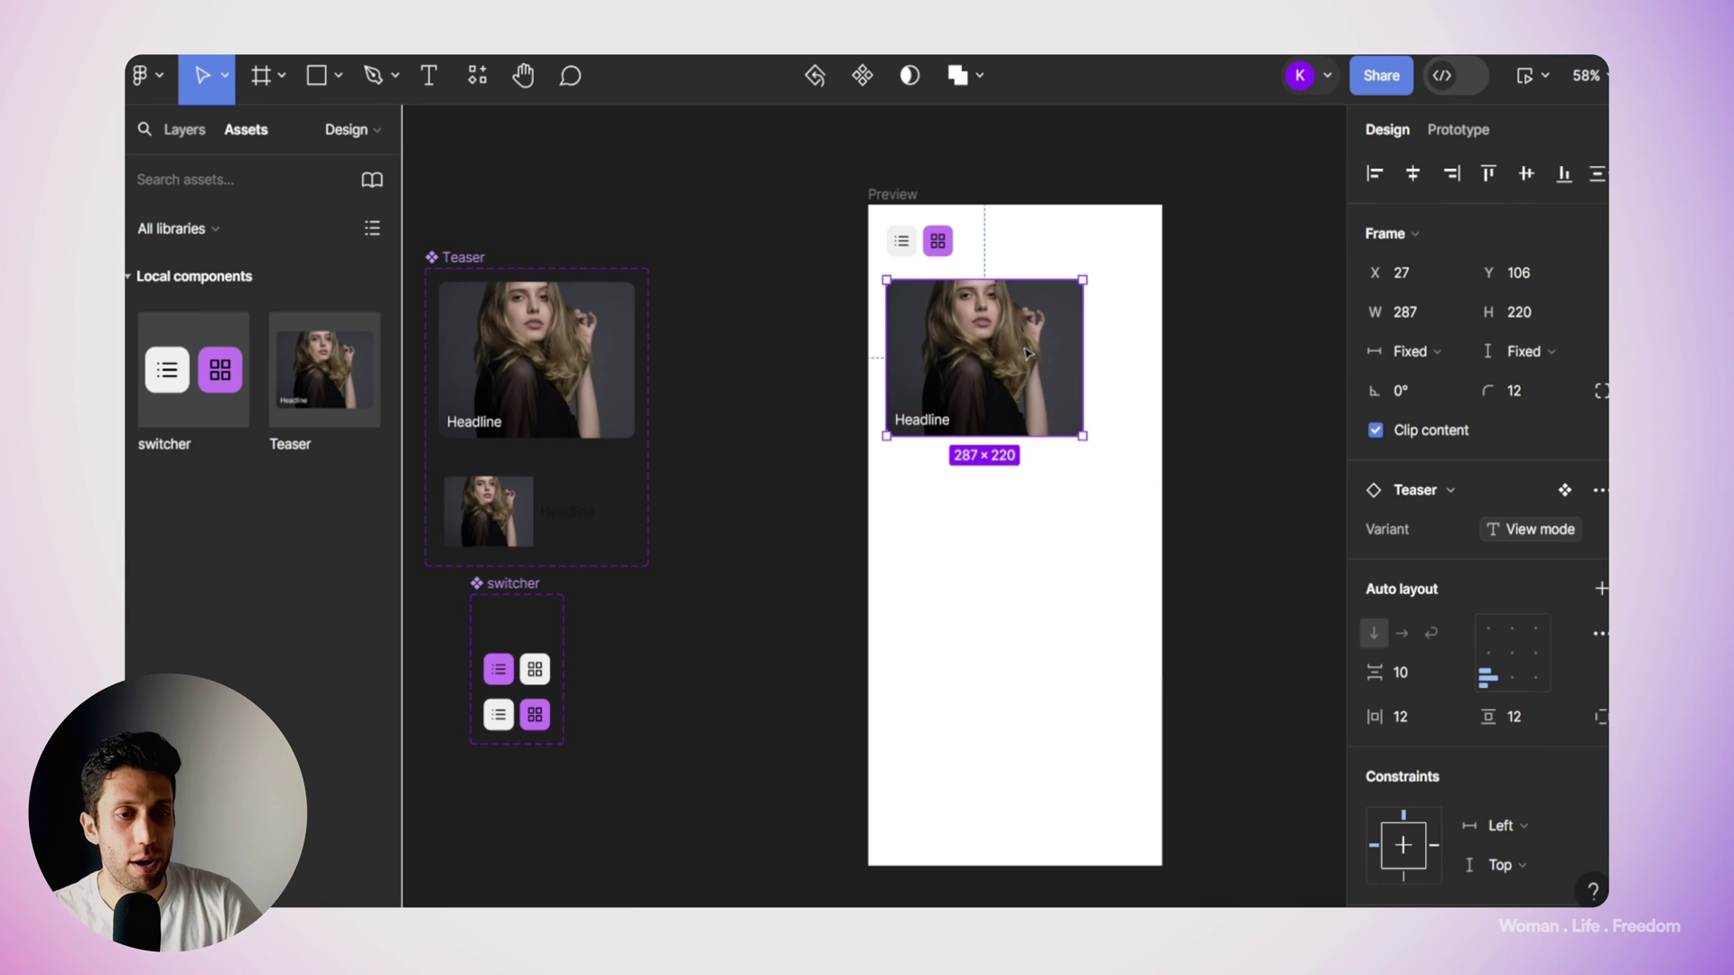
left_click_drag(1053, 334, 1053, 728)
Wrap the three Teaser instances in a vertical auto layout with a spacing of 8.
left_click_drag(766, 301, 1063, 797)
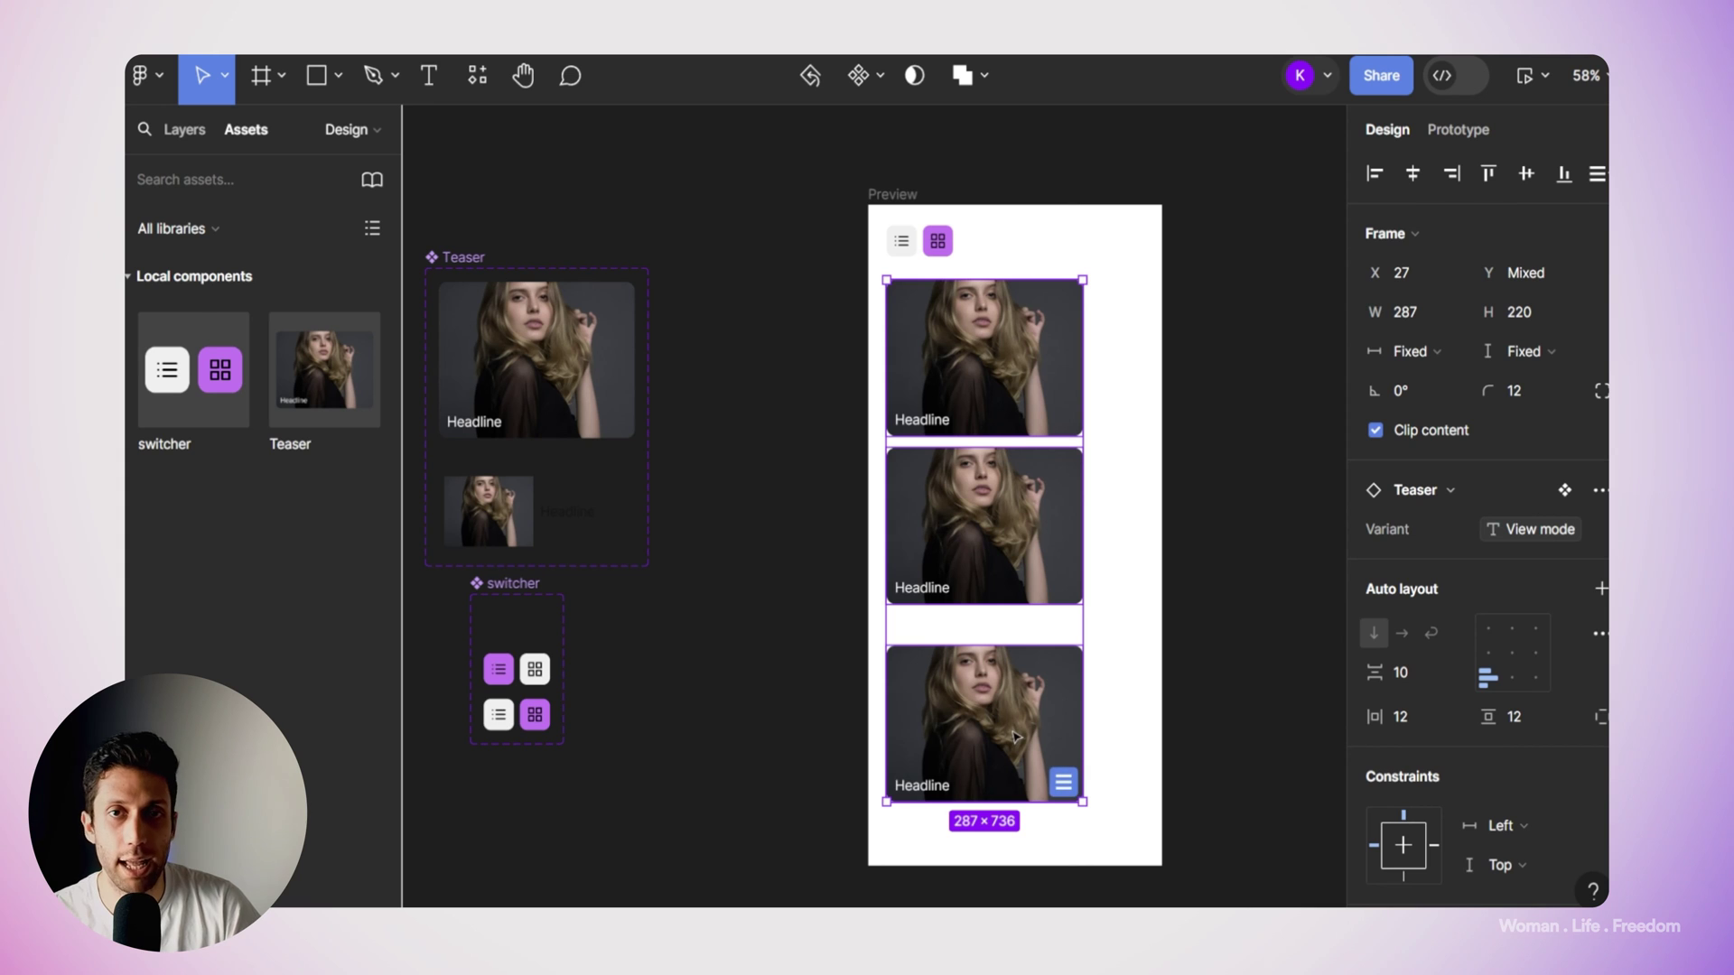
left_click(1063, 783)
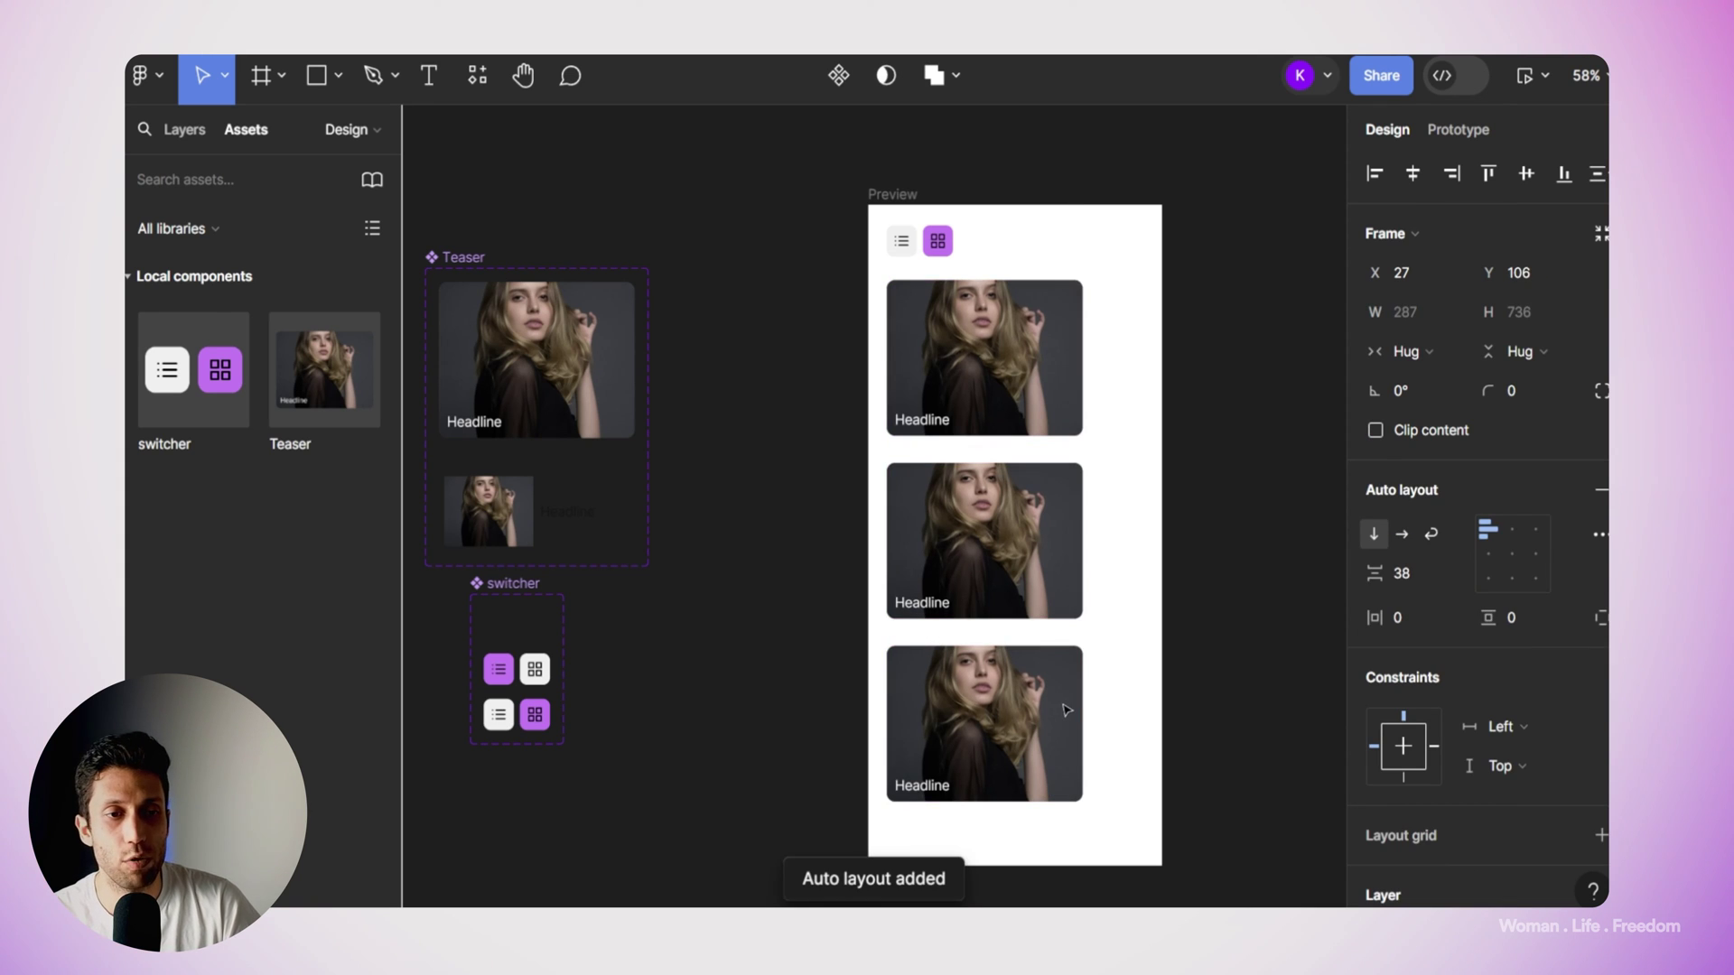
left_click(1406, 576)
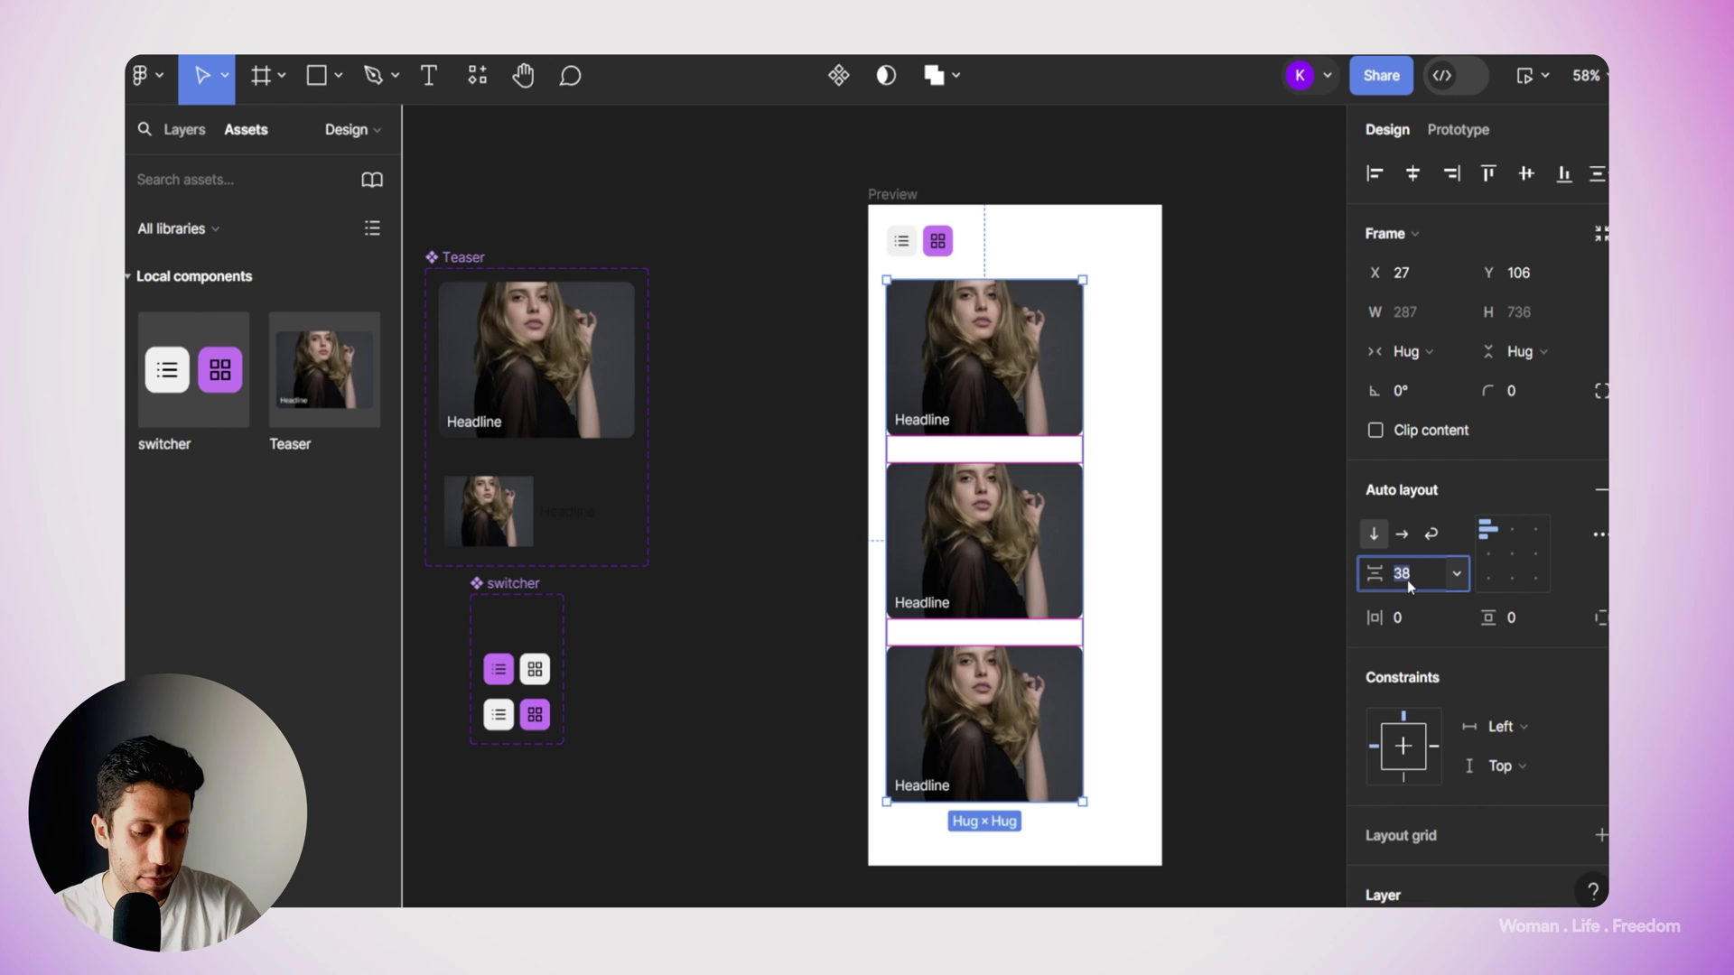
type("8")
key("Return")
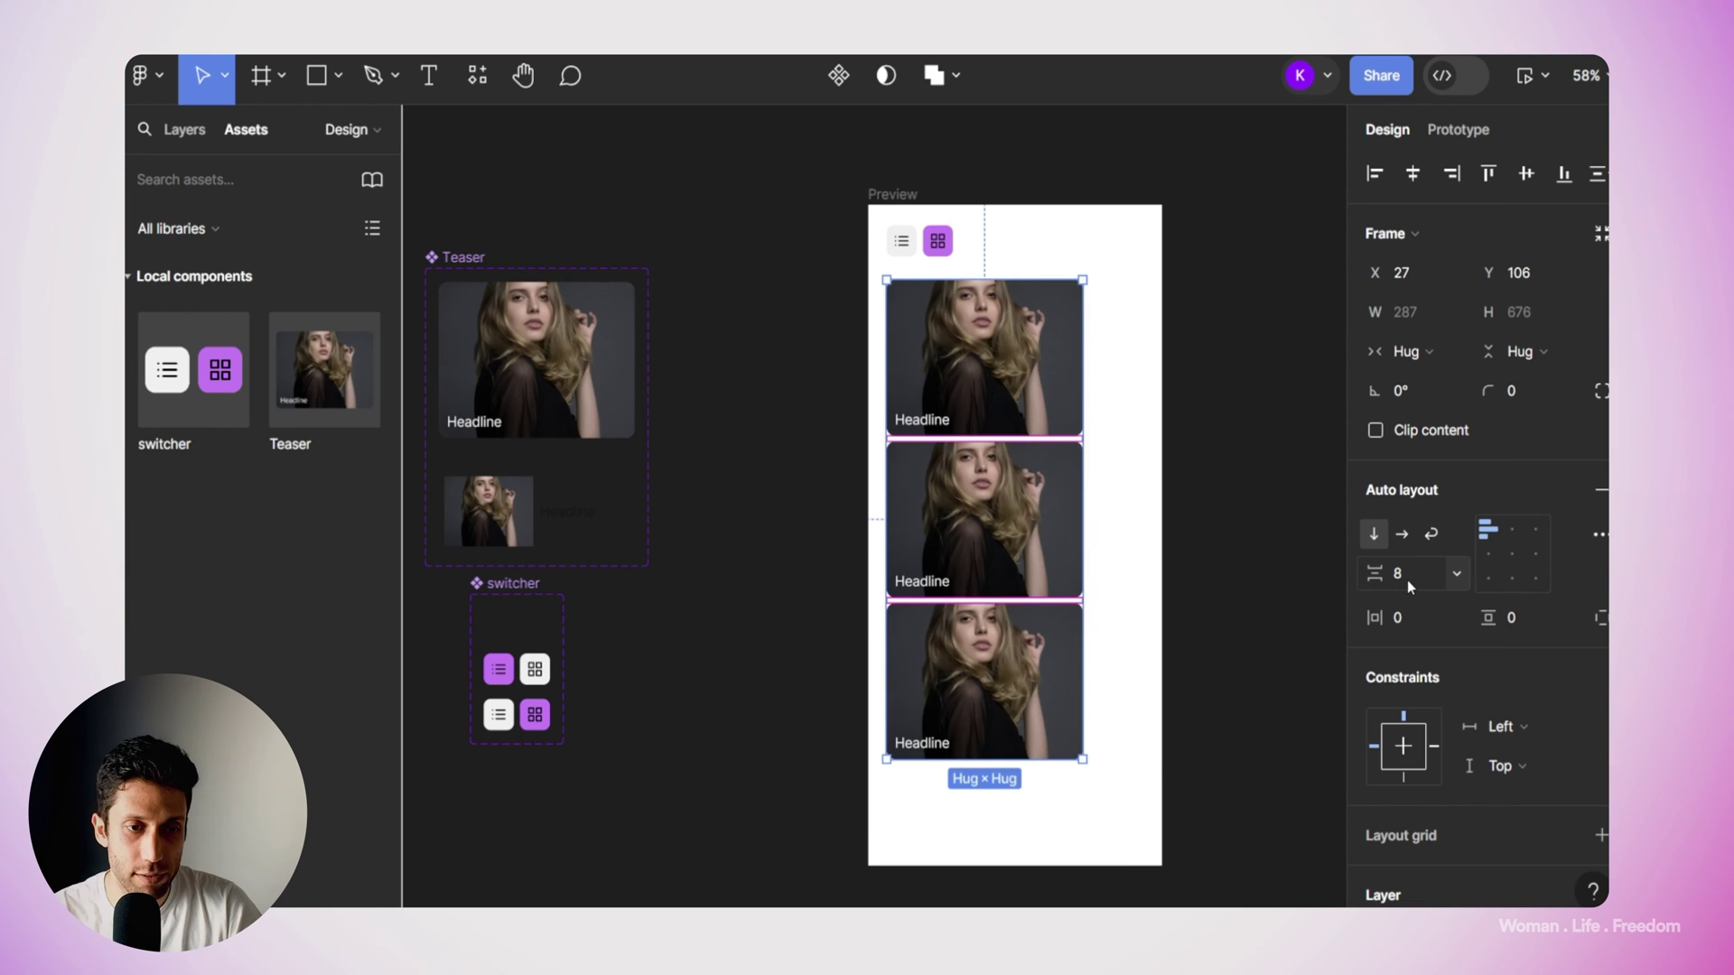
Widen the teasers' auto layout frame to 374 and set the three Teaser instances' width to Fill container.
left_click(1236, 498)
left_click(1058, 347)
left_click_drag(1087, 360, 1142, 364)
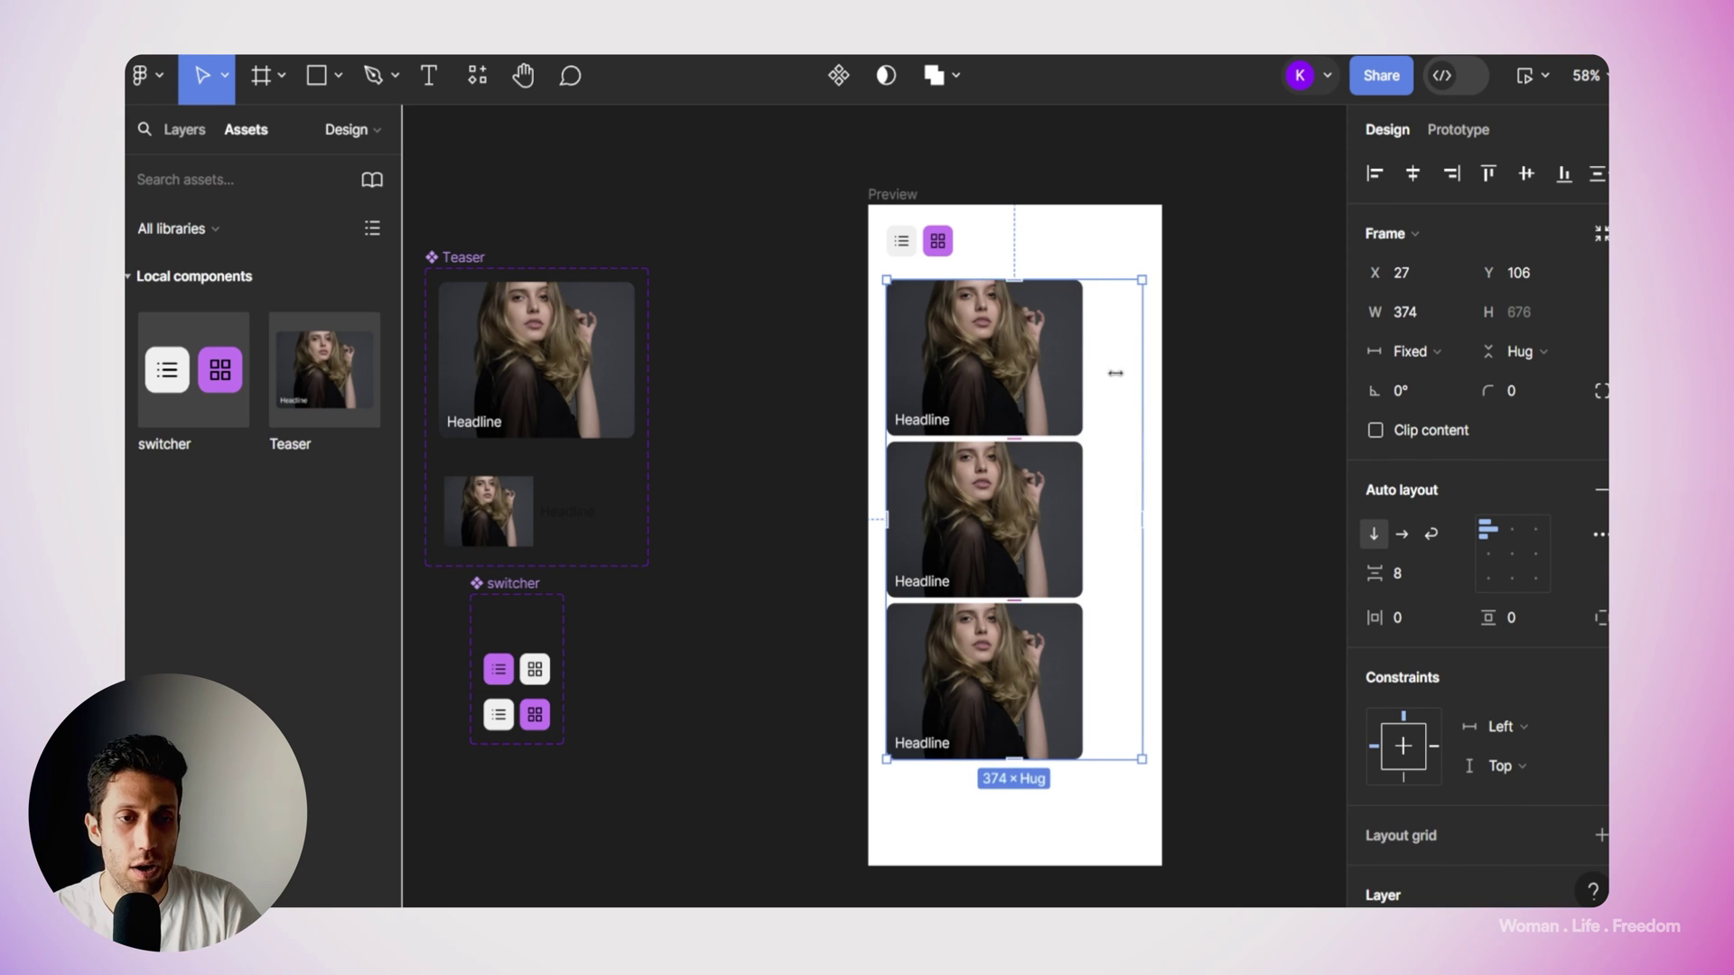
key("Return")
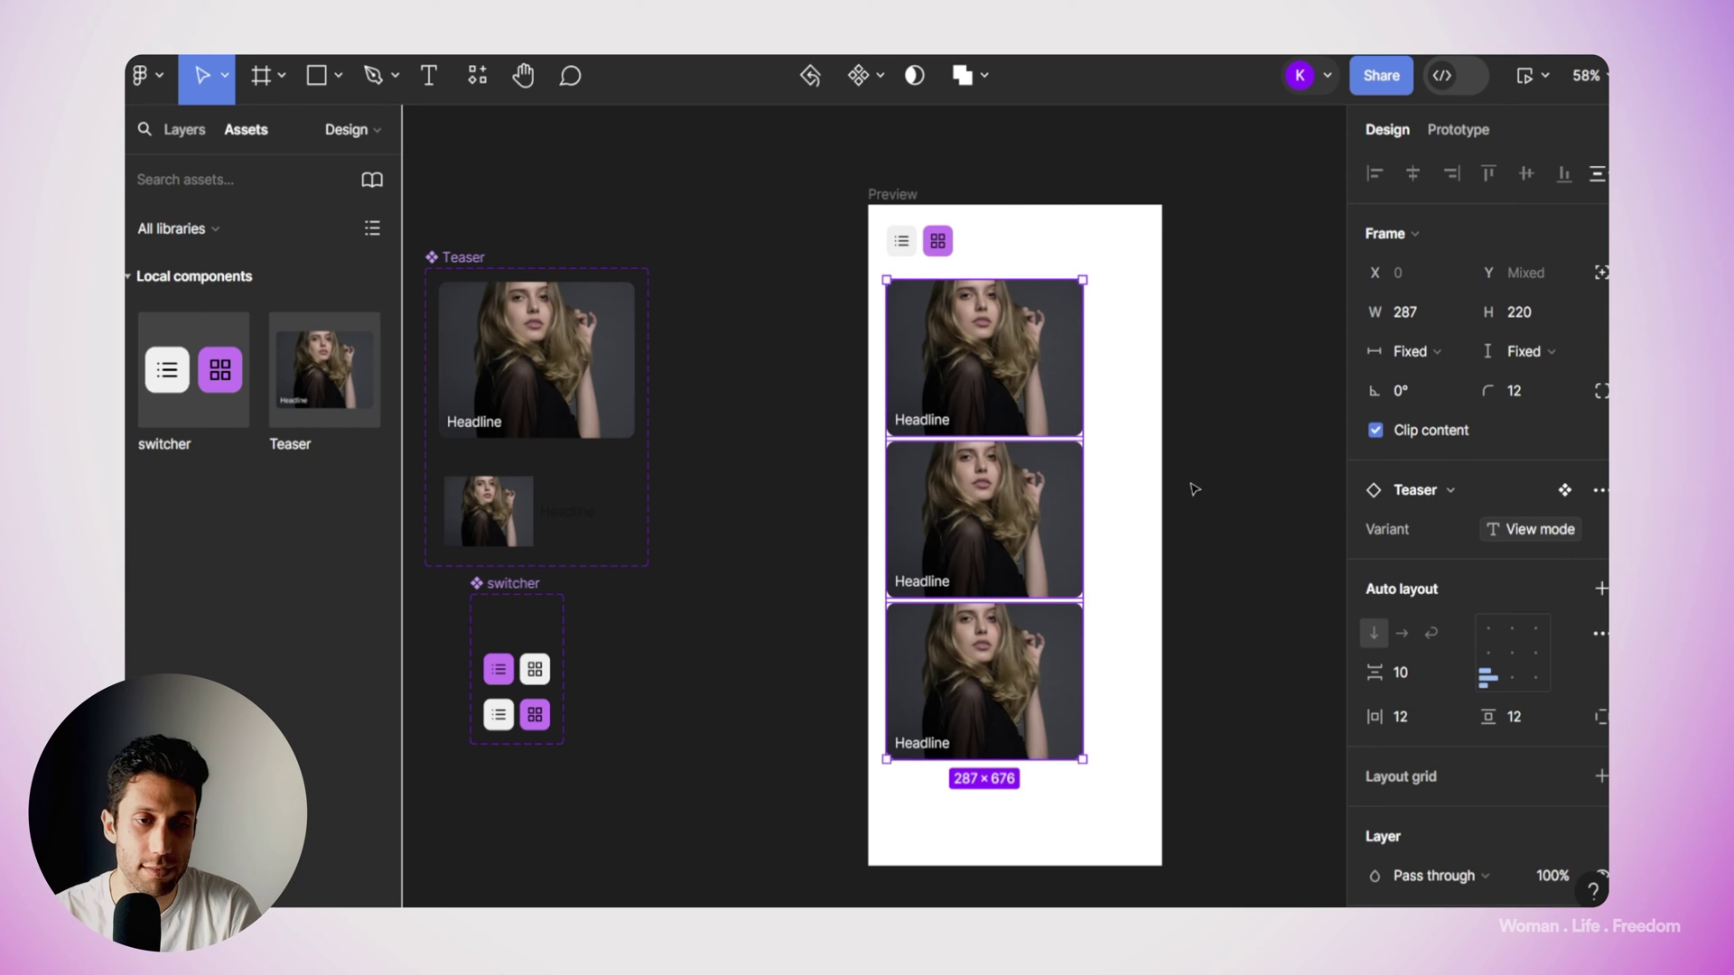
left_click(1455, 350)
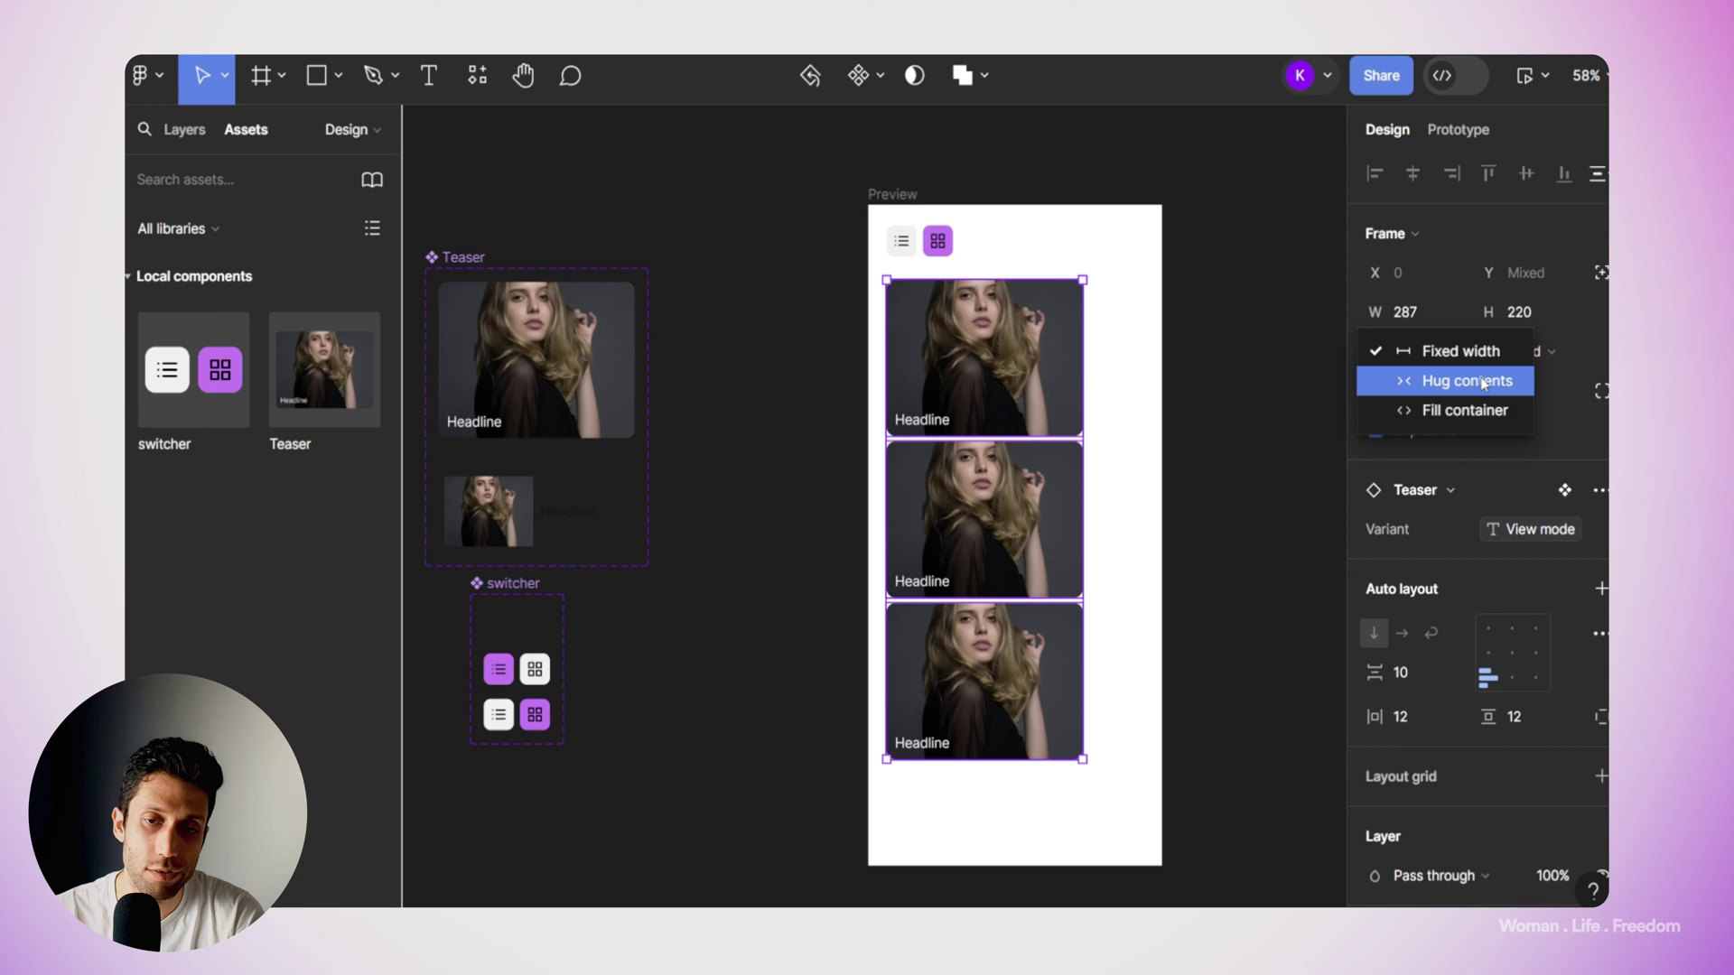
left_click(1468, 410)
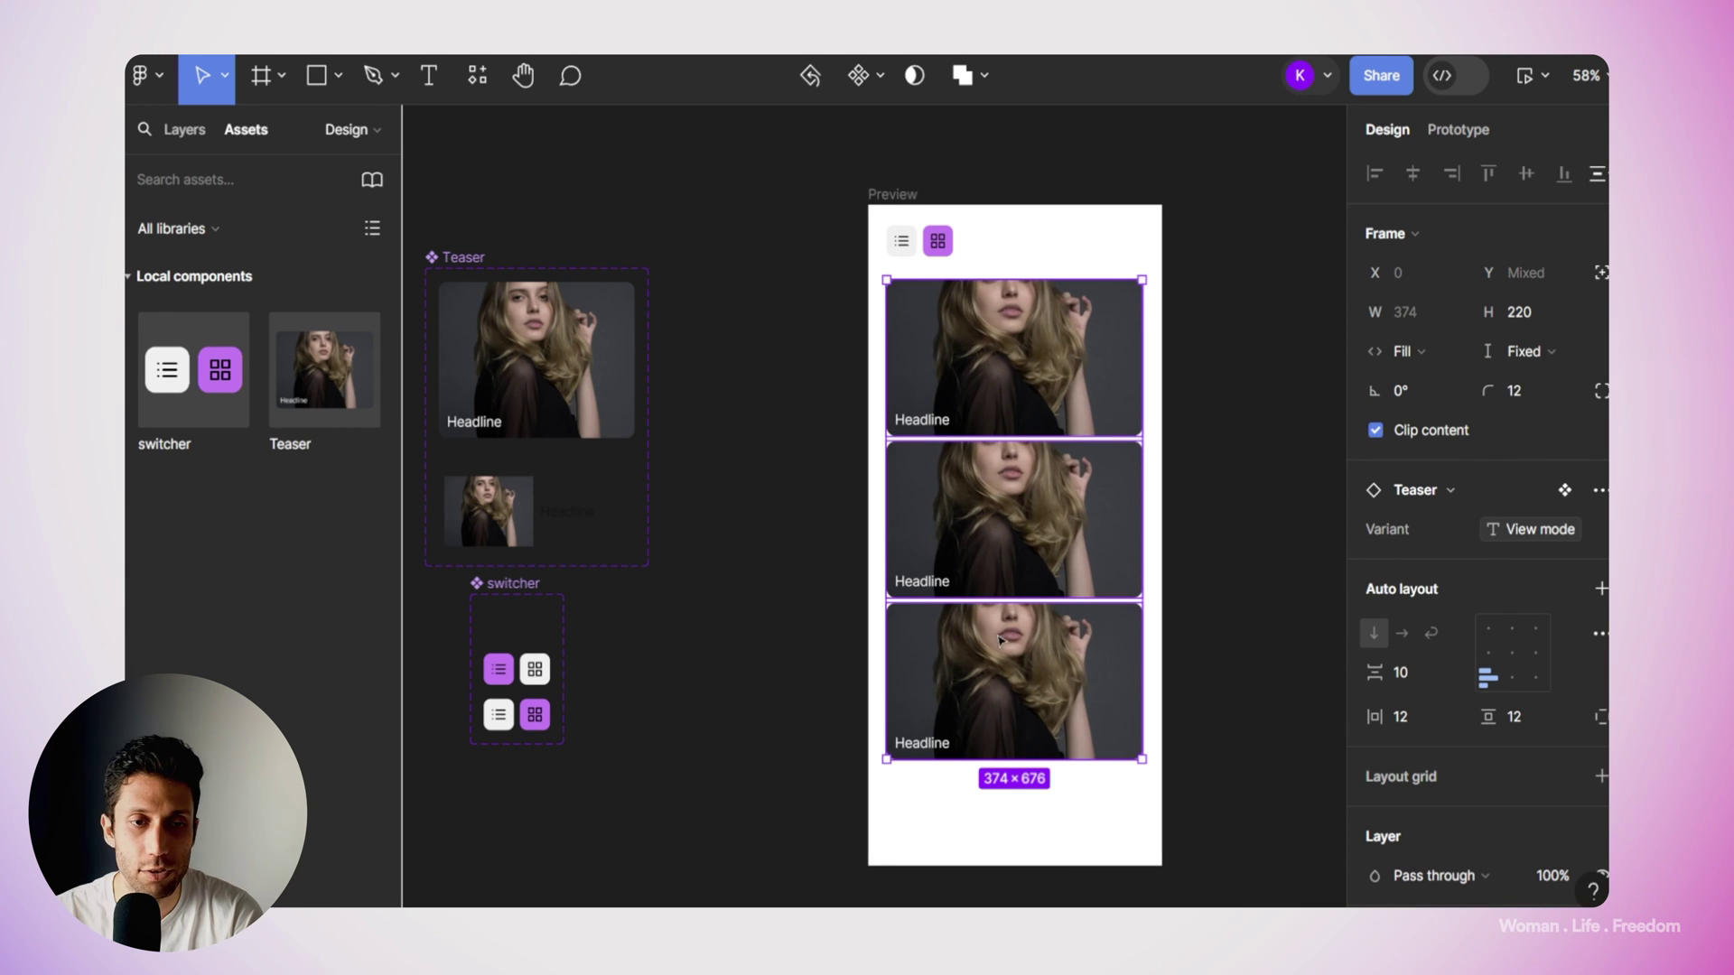
left_click(1179, 449)
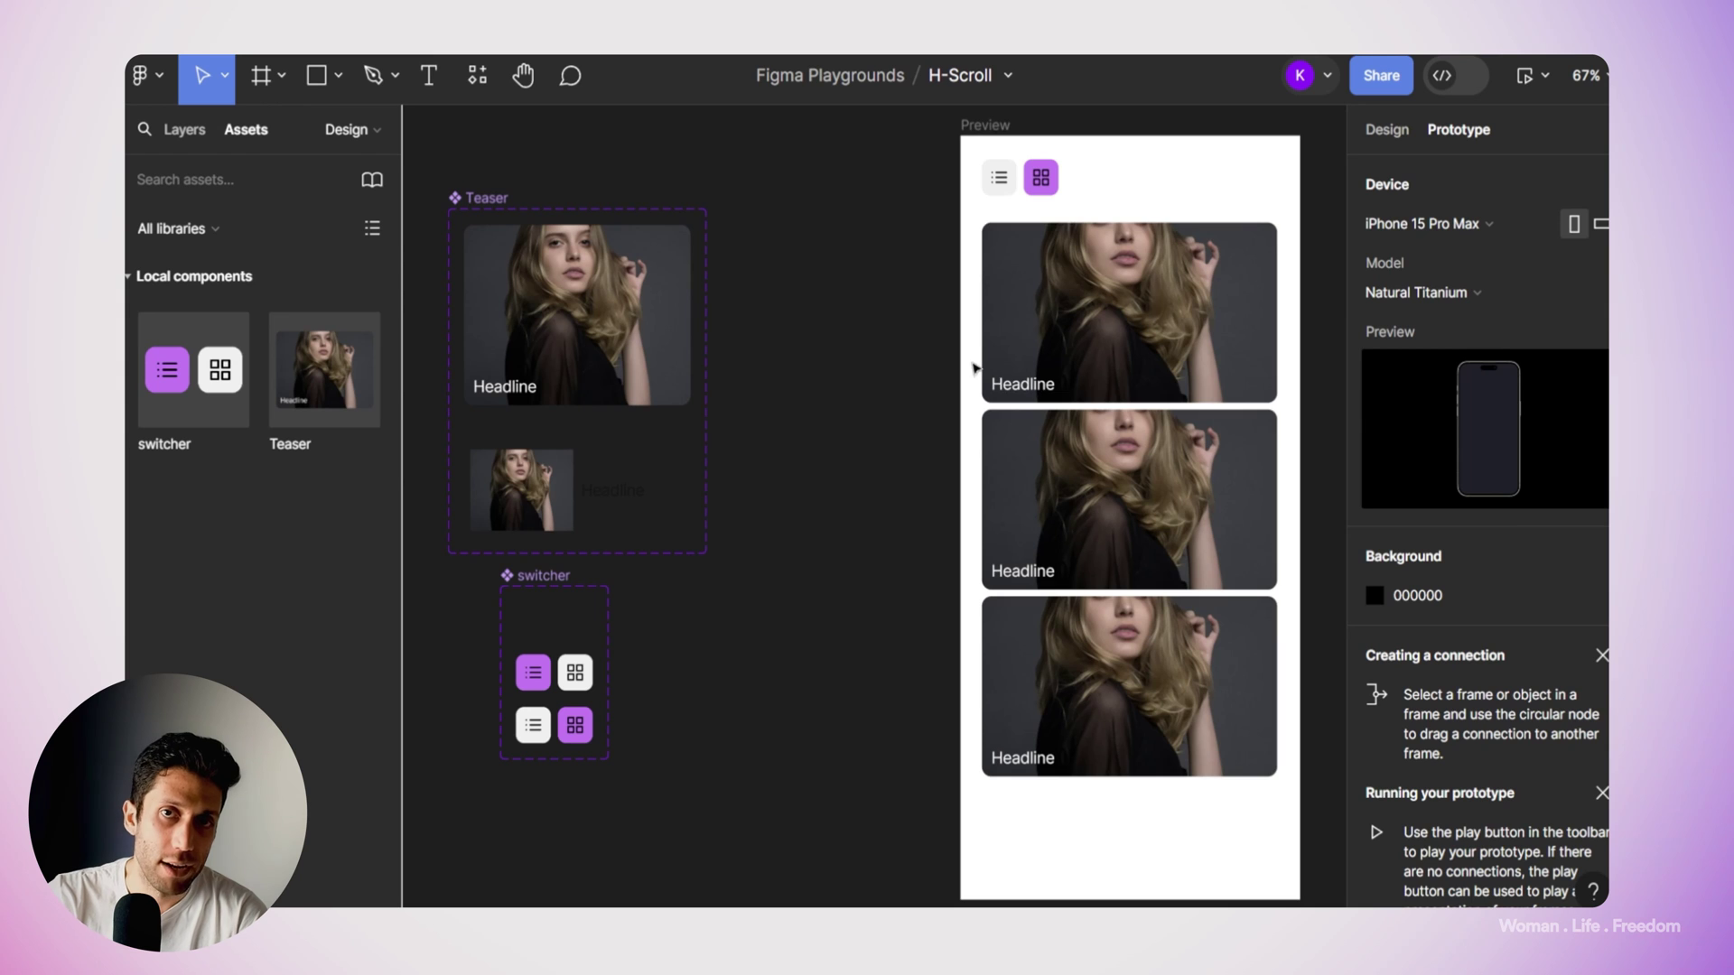
left_click(987, 363)
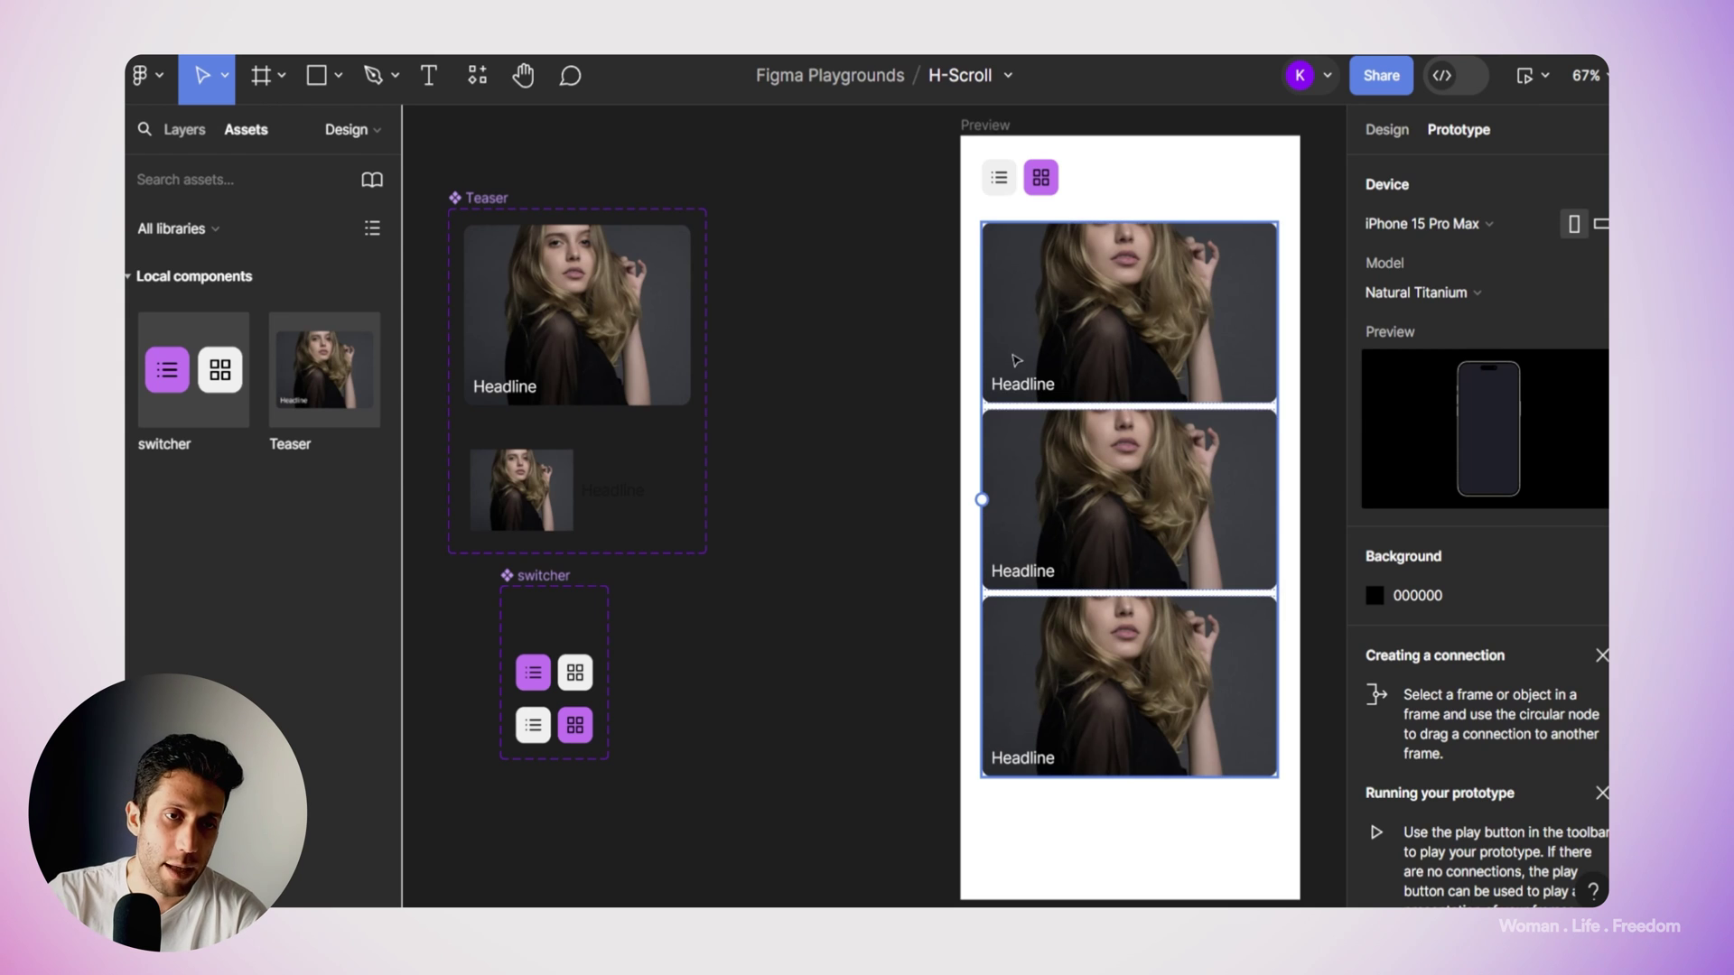
left_click(978, 368)
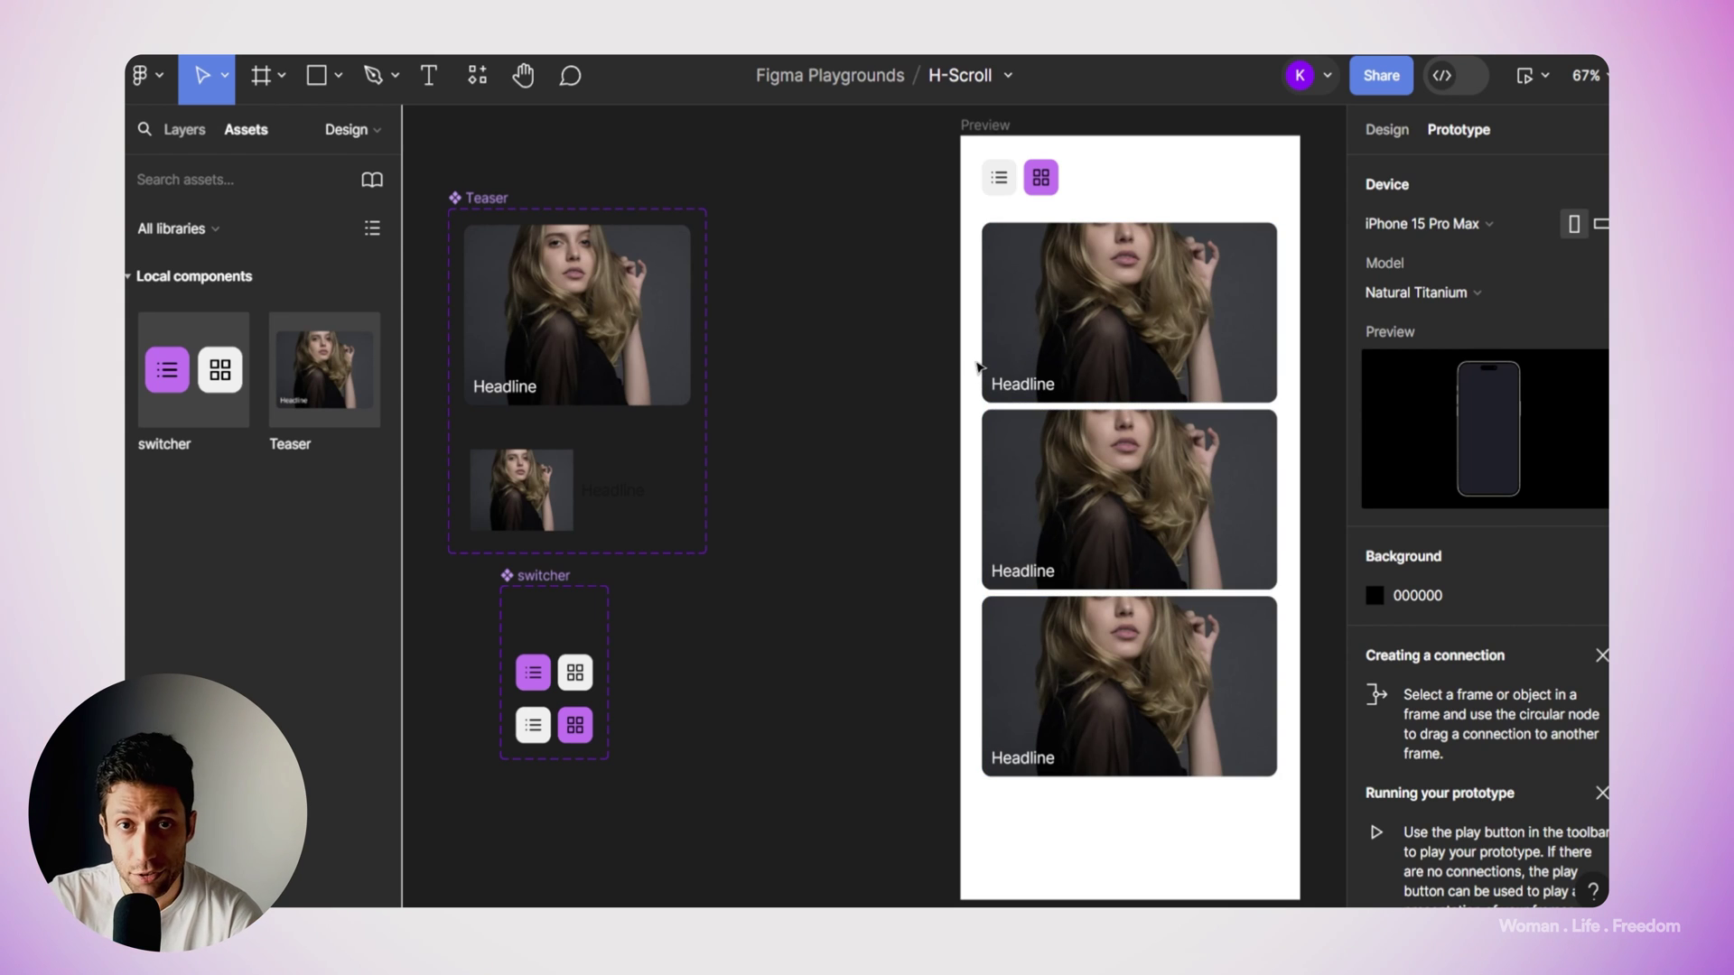
left_click(983, 371)
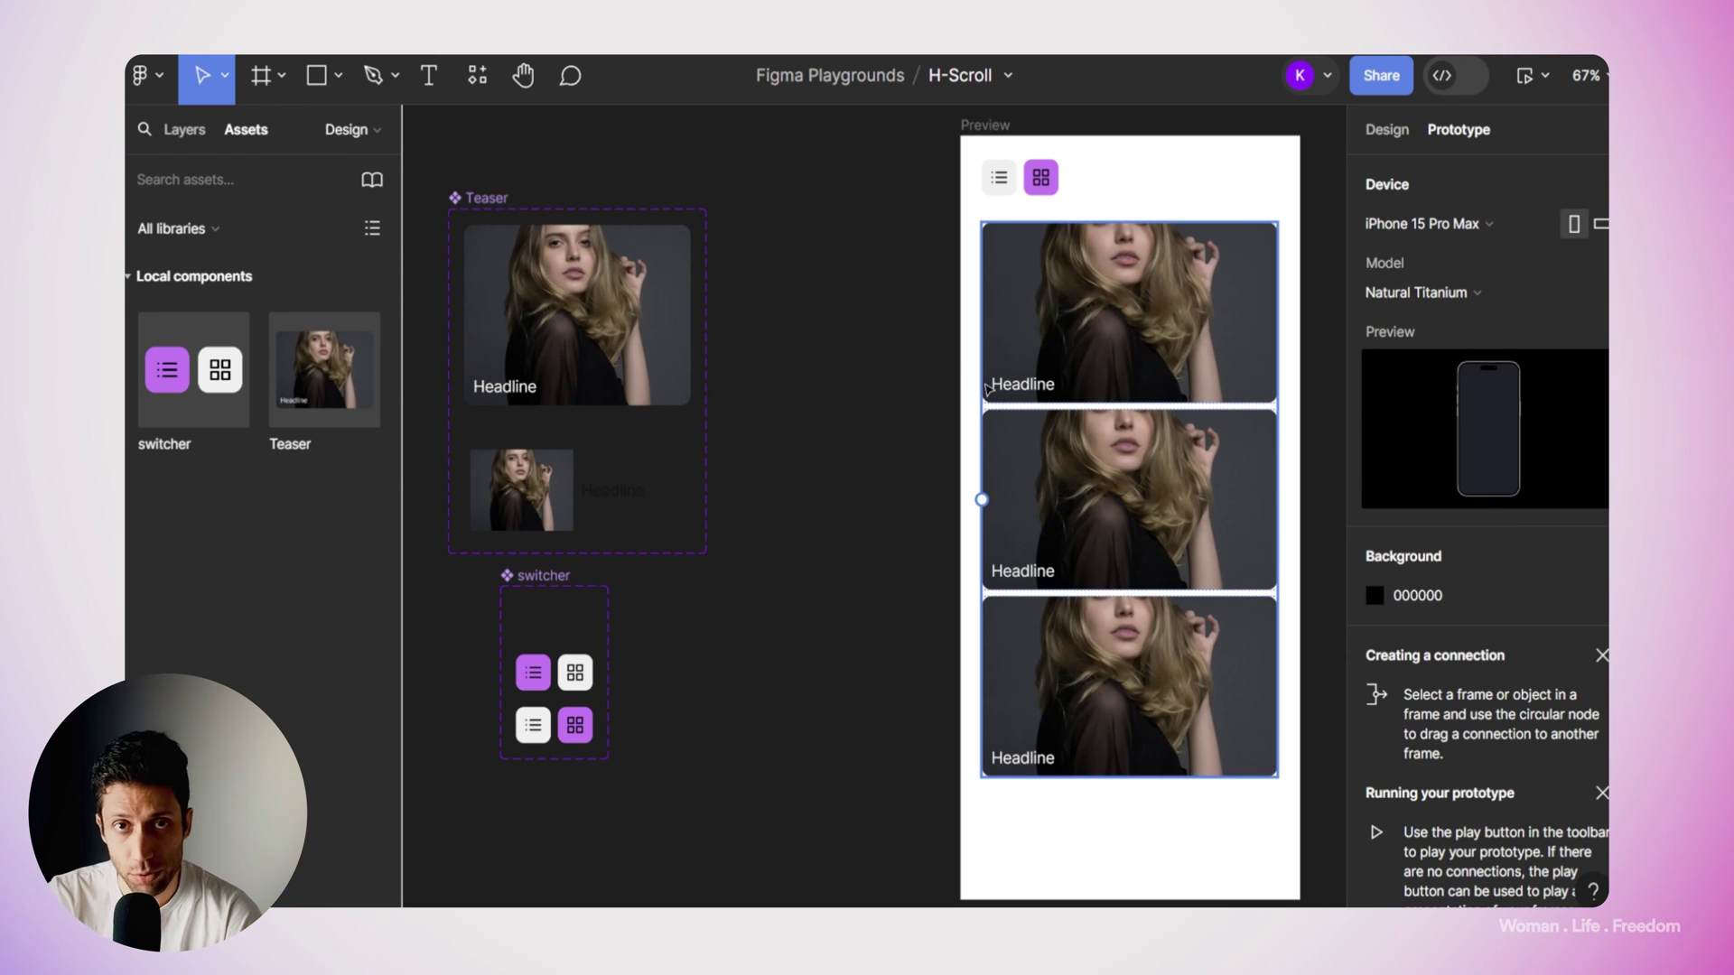
Add an On tap interaction with a Conditional action to the switcher instance in the Preview frame.
left_click(1144, 195)
left_click(1405, 132)
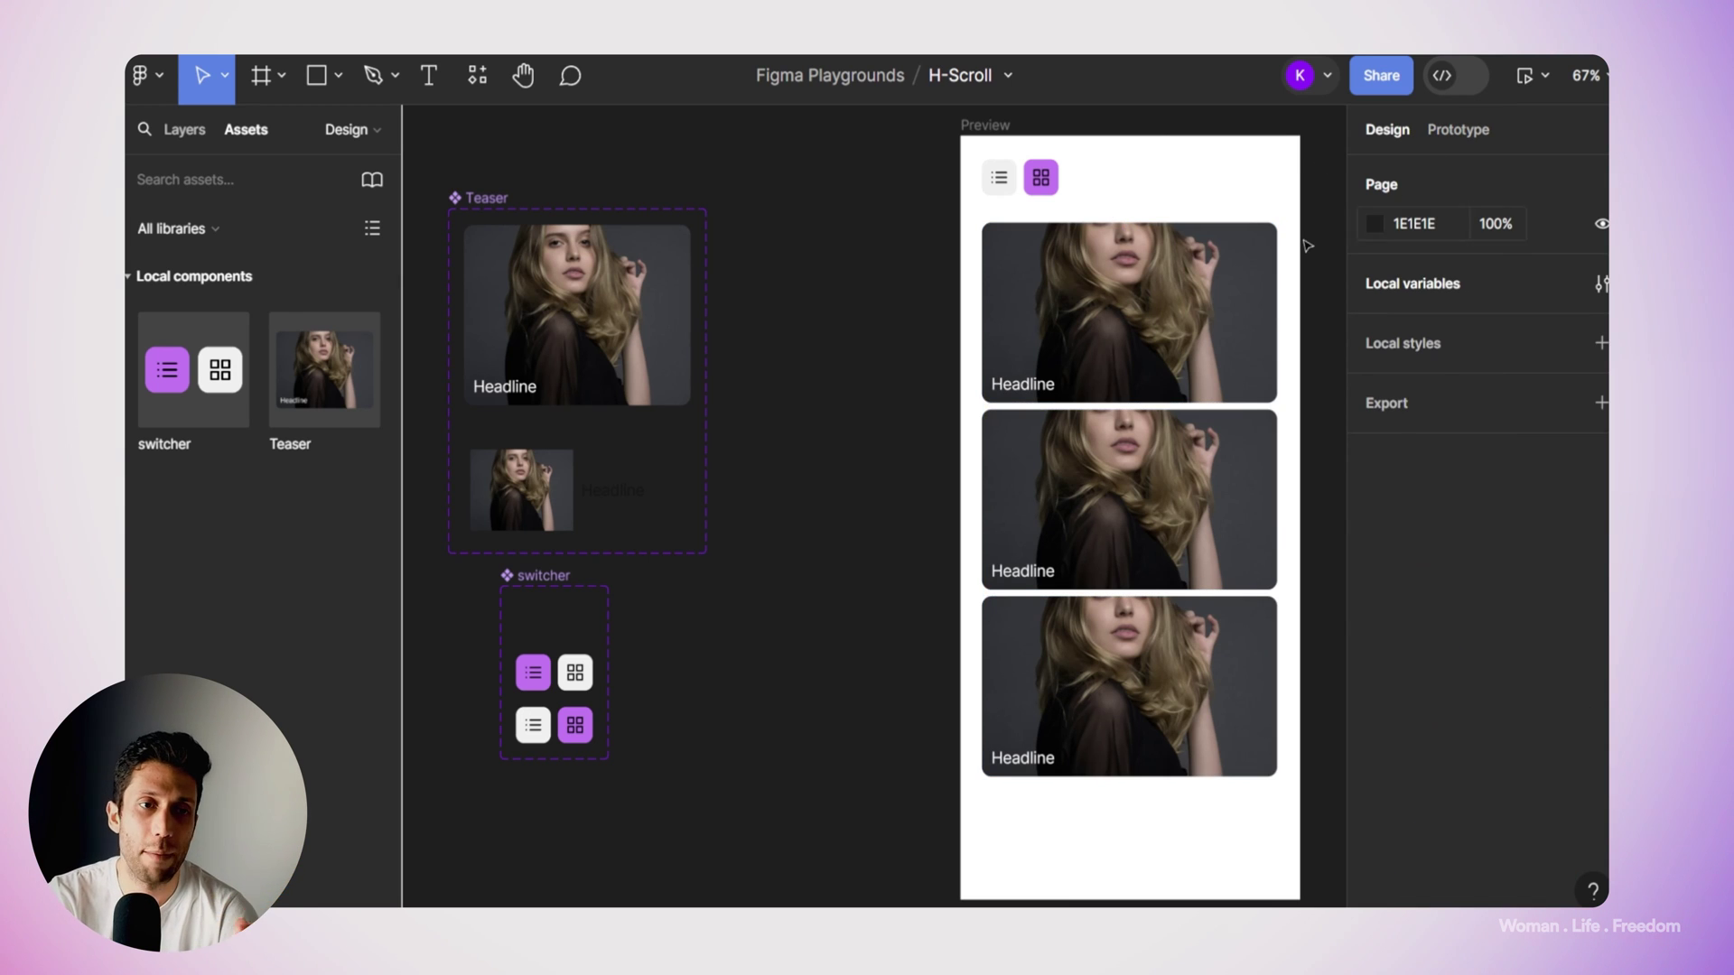
scroll(1043, 185, "up", 5, "ctrl")
left_click(1043, 190)
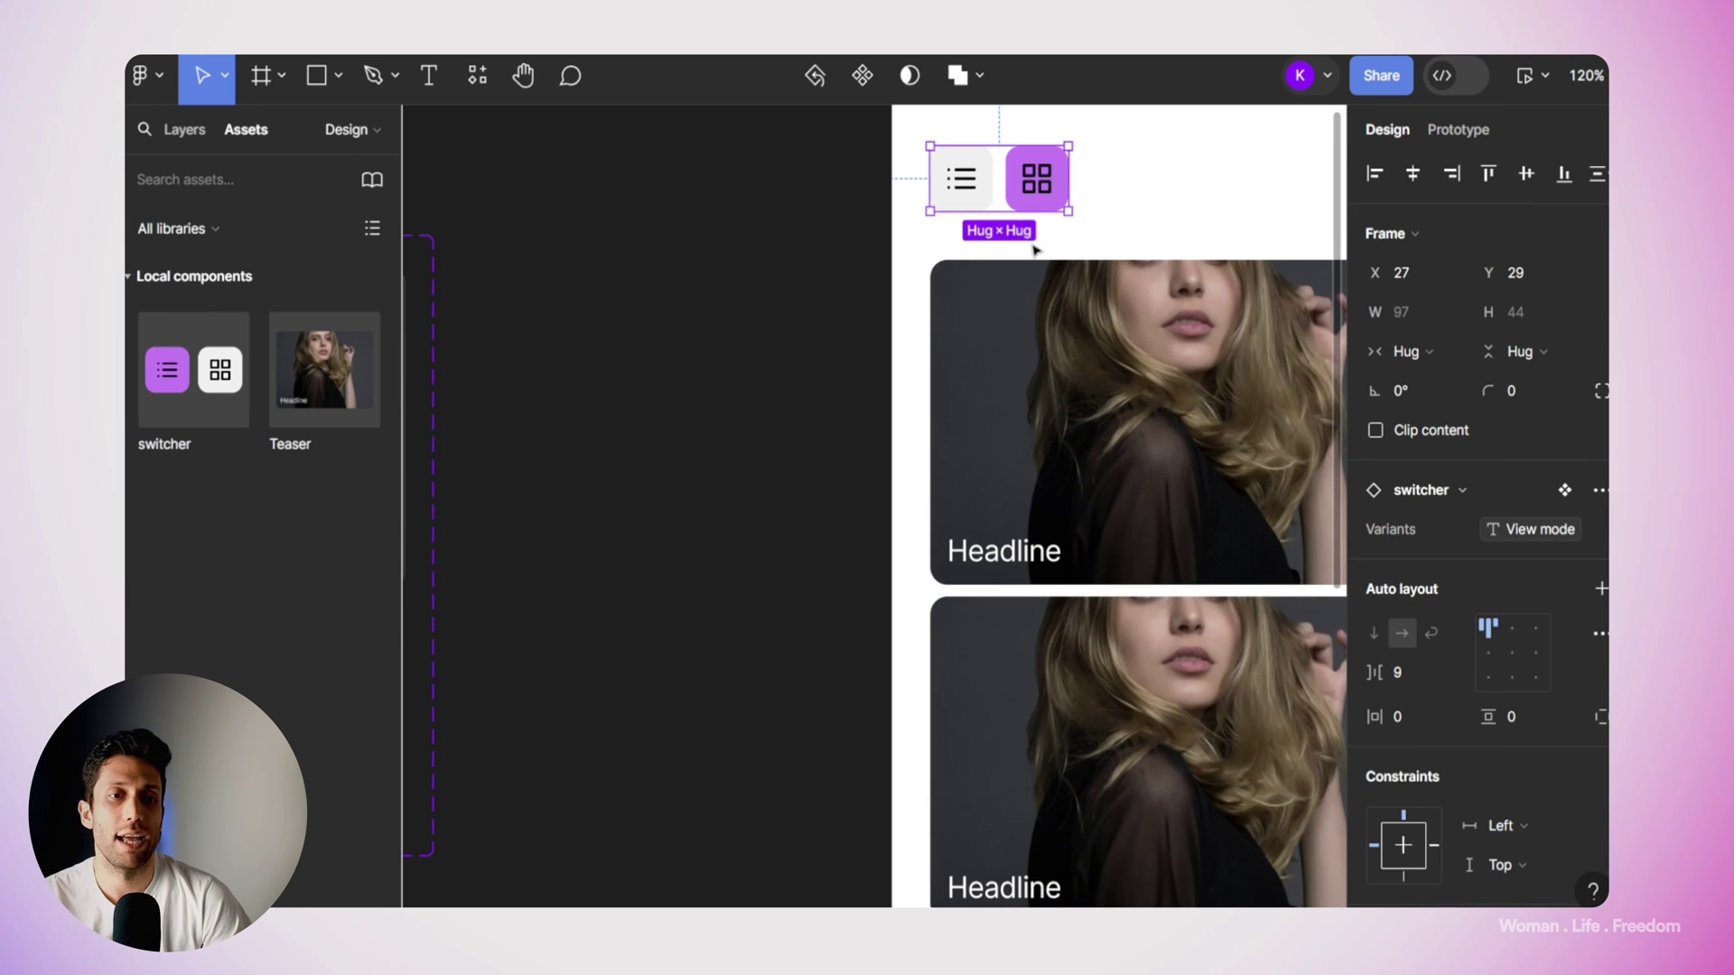
scroll(1021, 194, "up", 2)
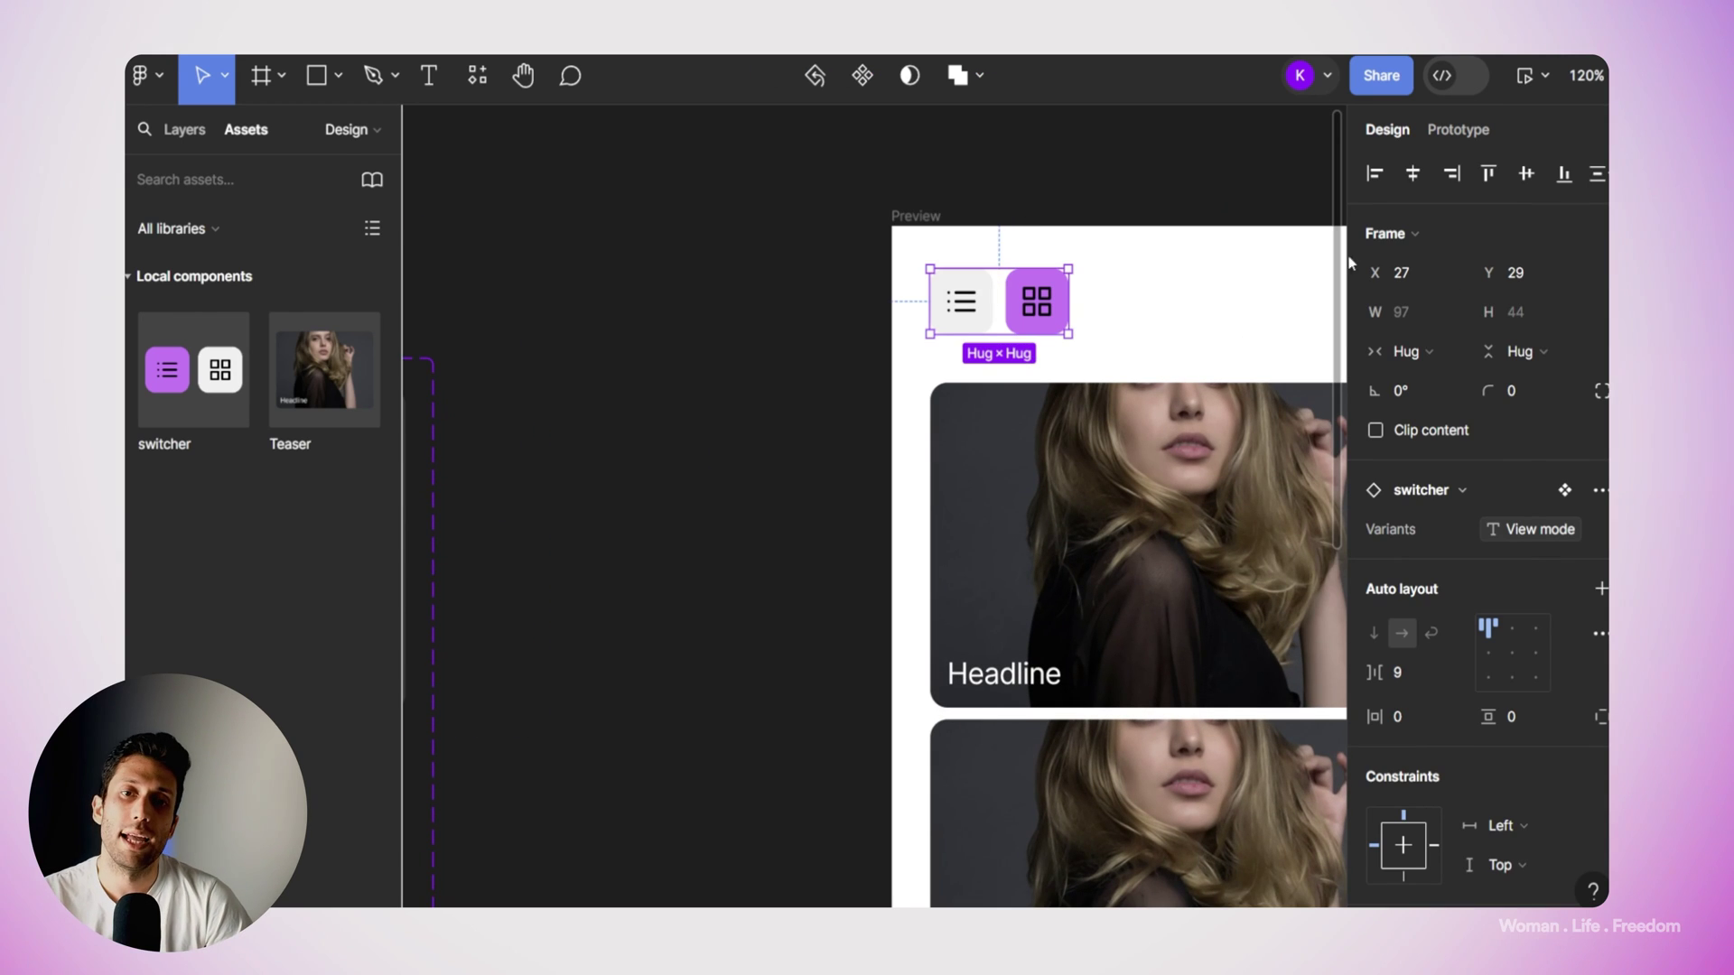
left_click(1444, 134)
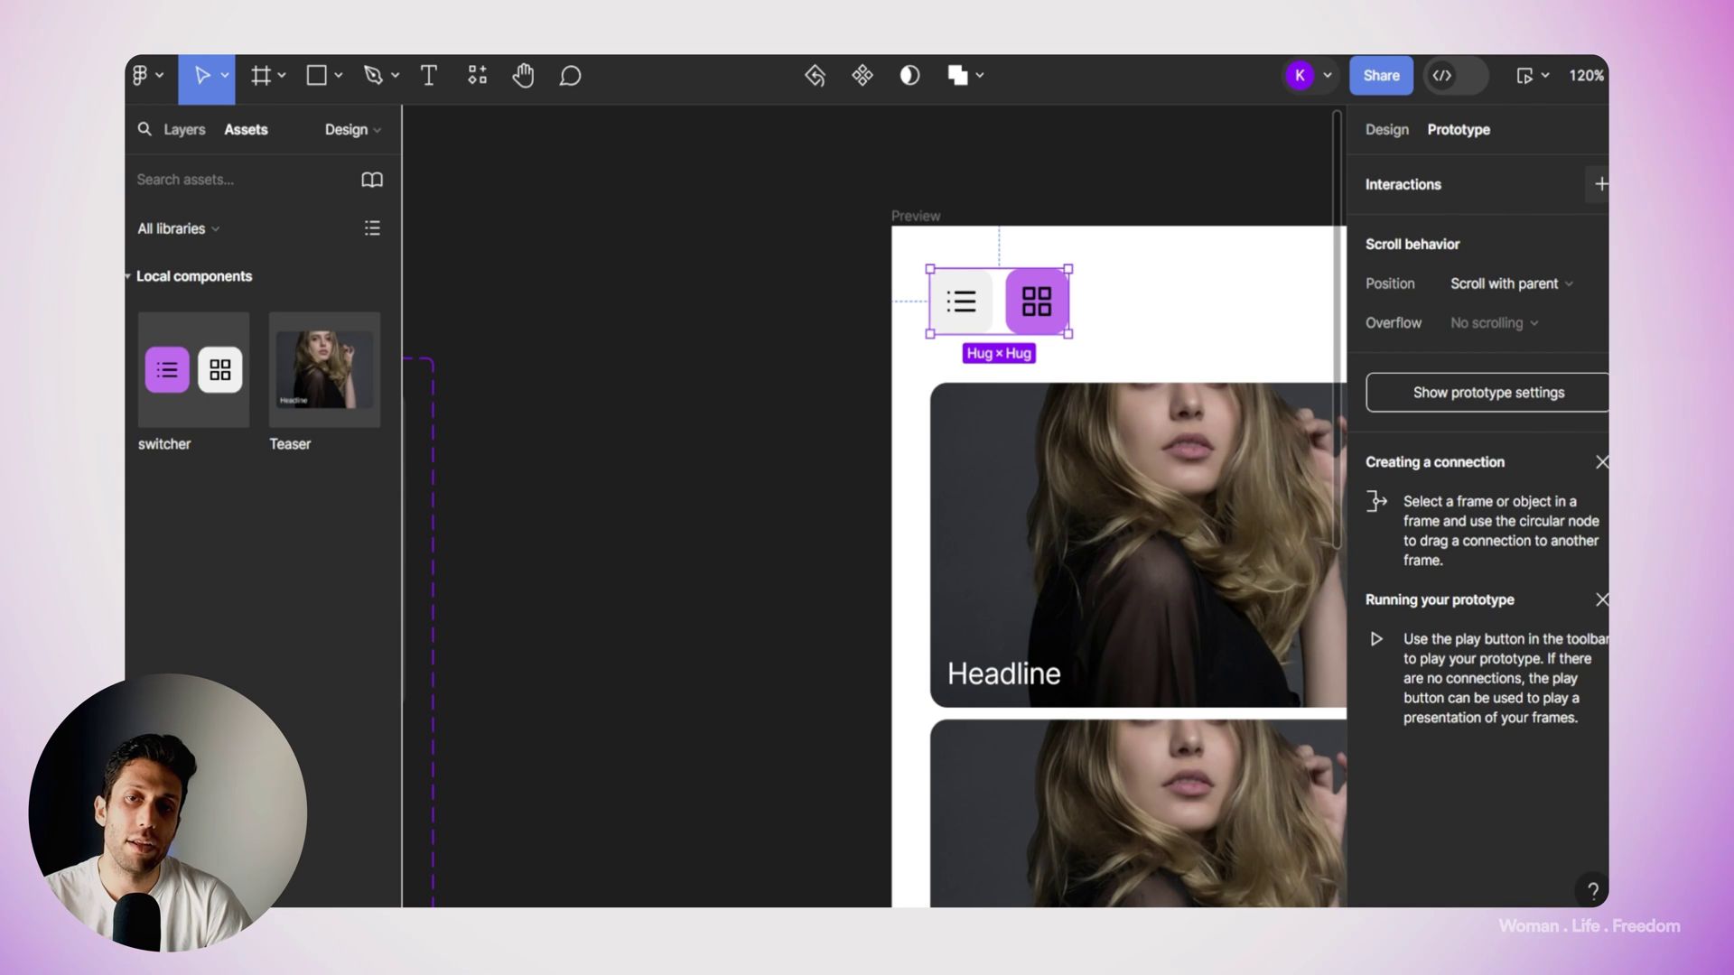
left_click(1601, 184)
left_click_drag(1113, 239, 492, 271)
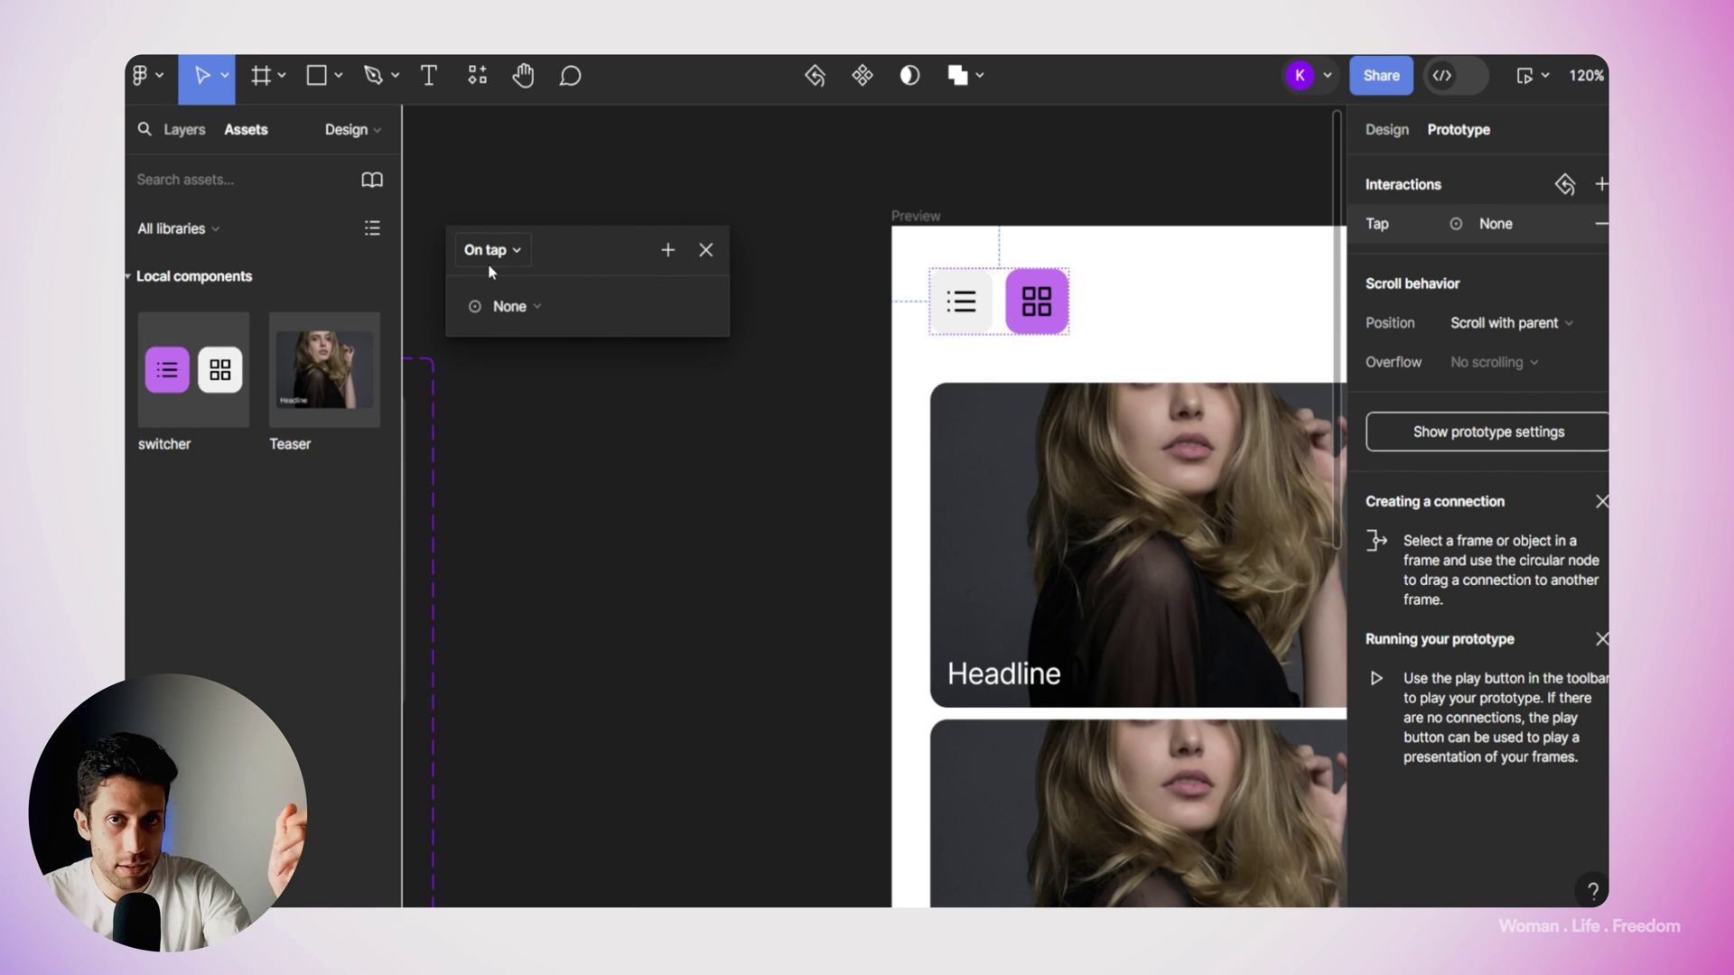
left_click(508, 311)
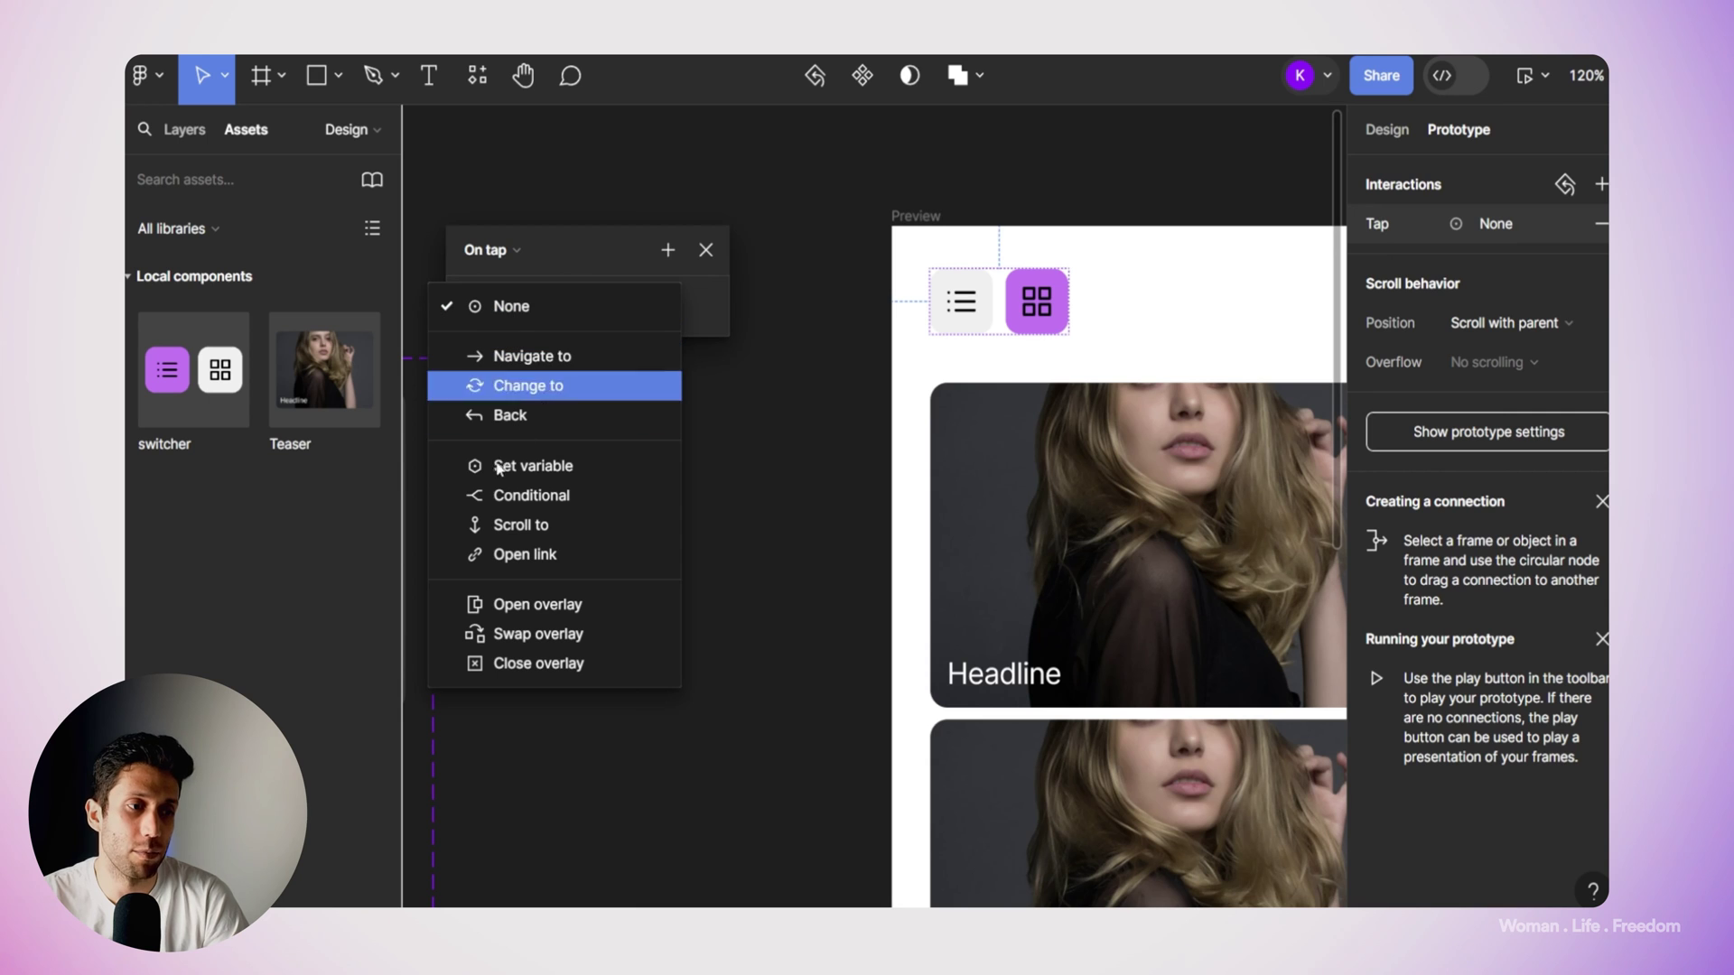
left_click(498, 502)
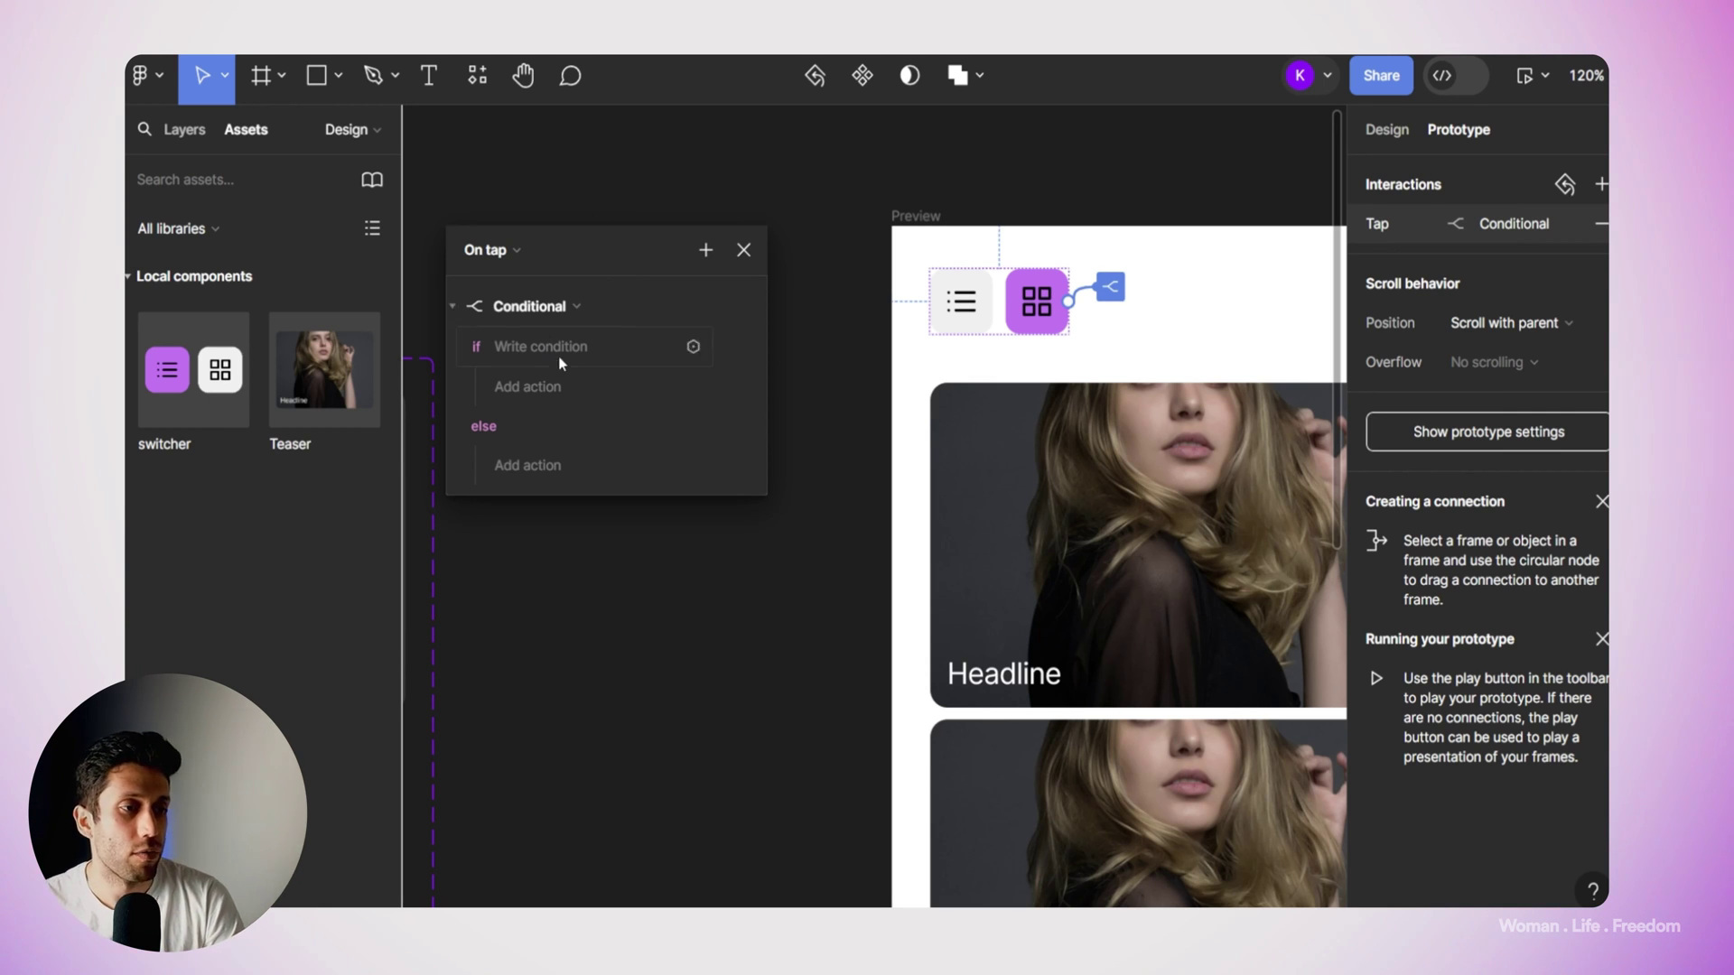
Set the conditional's if expression to View mode == "Card".
left_click(691, 344)
left_click(592, 458)
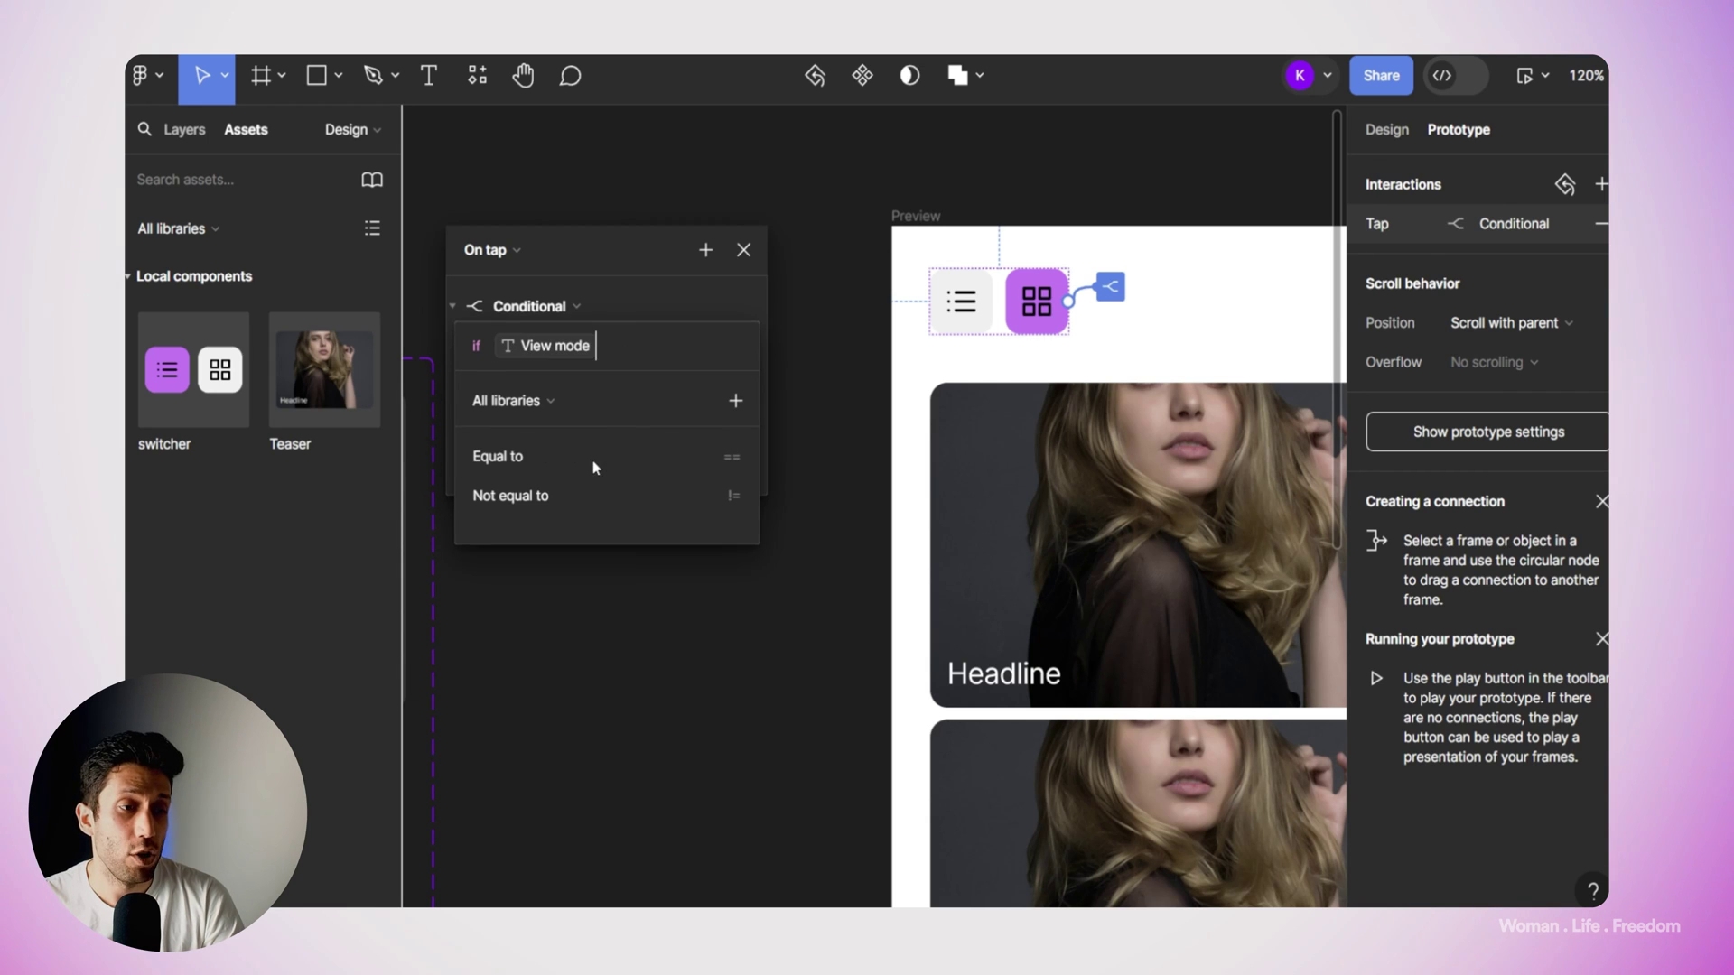
left_click(623, 442)
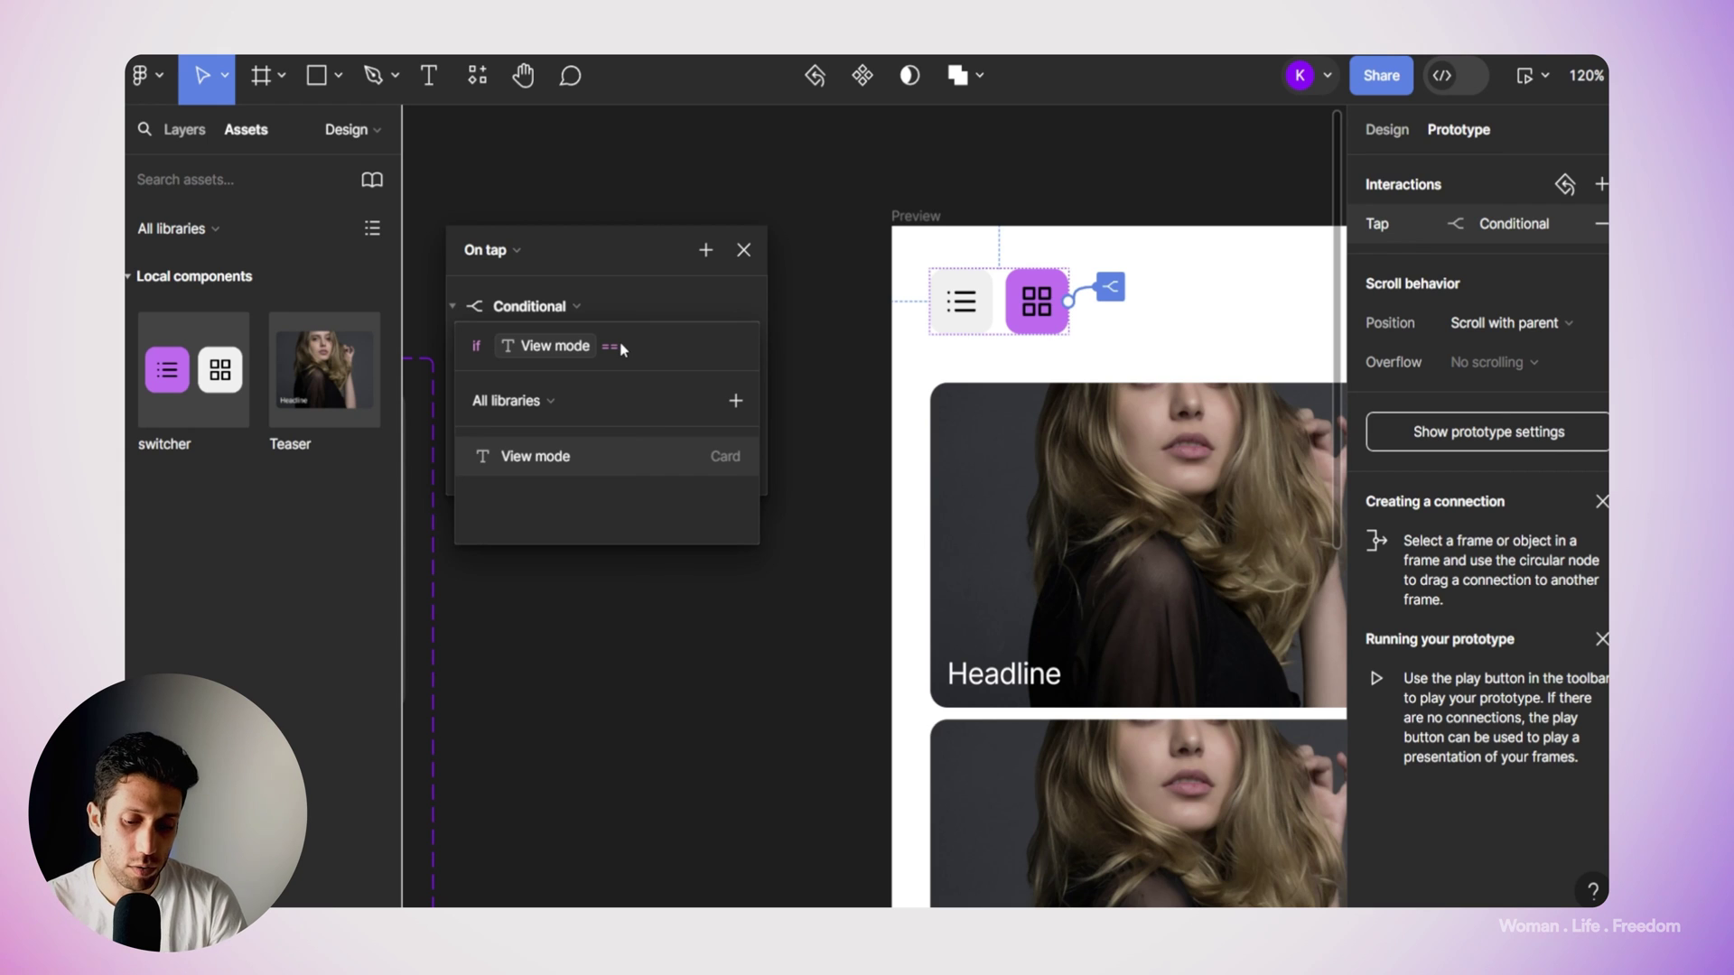
type("\"\"")
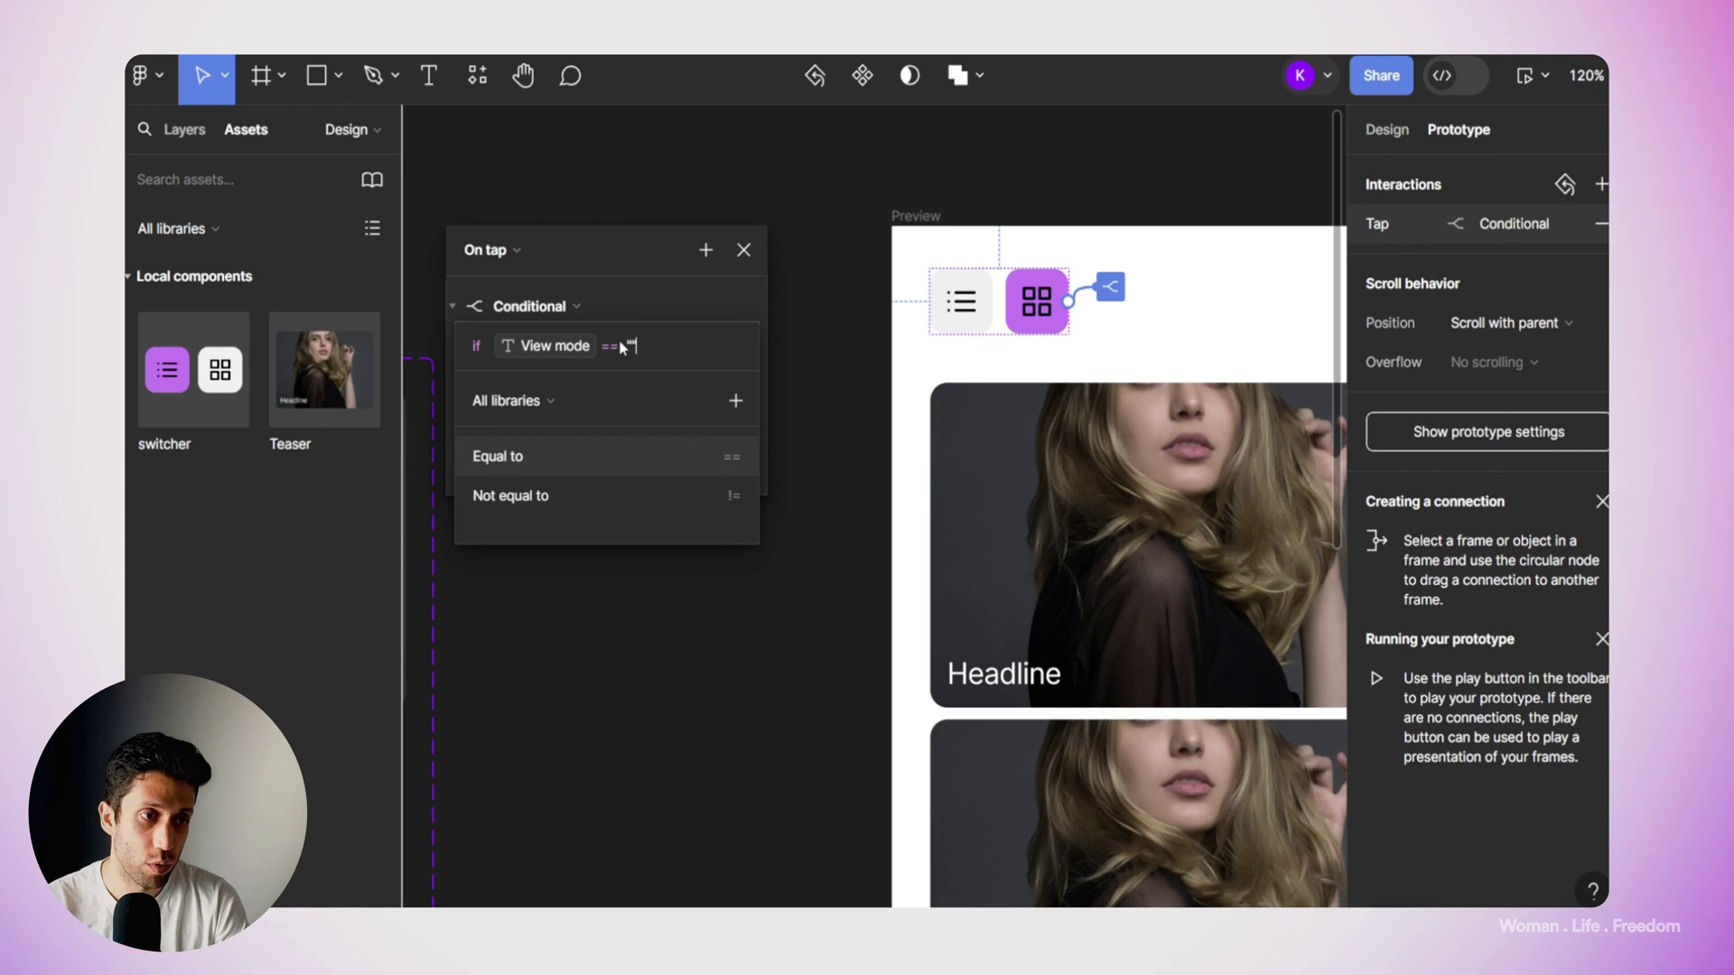
left_click(629, 343)
type("Card")
key("Return")
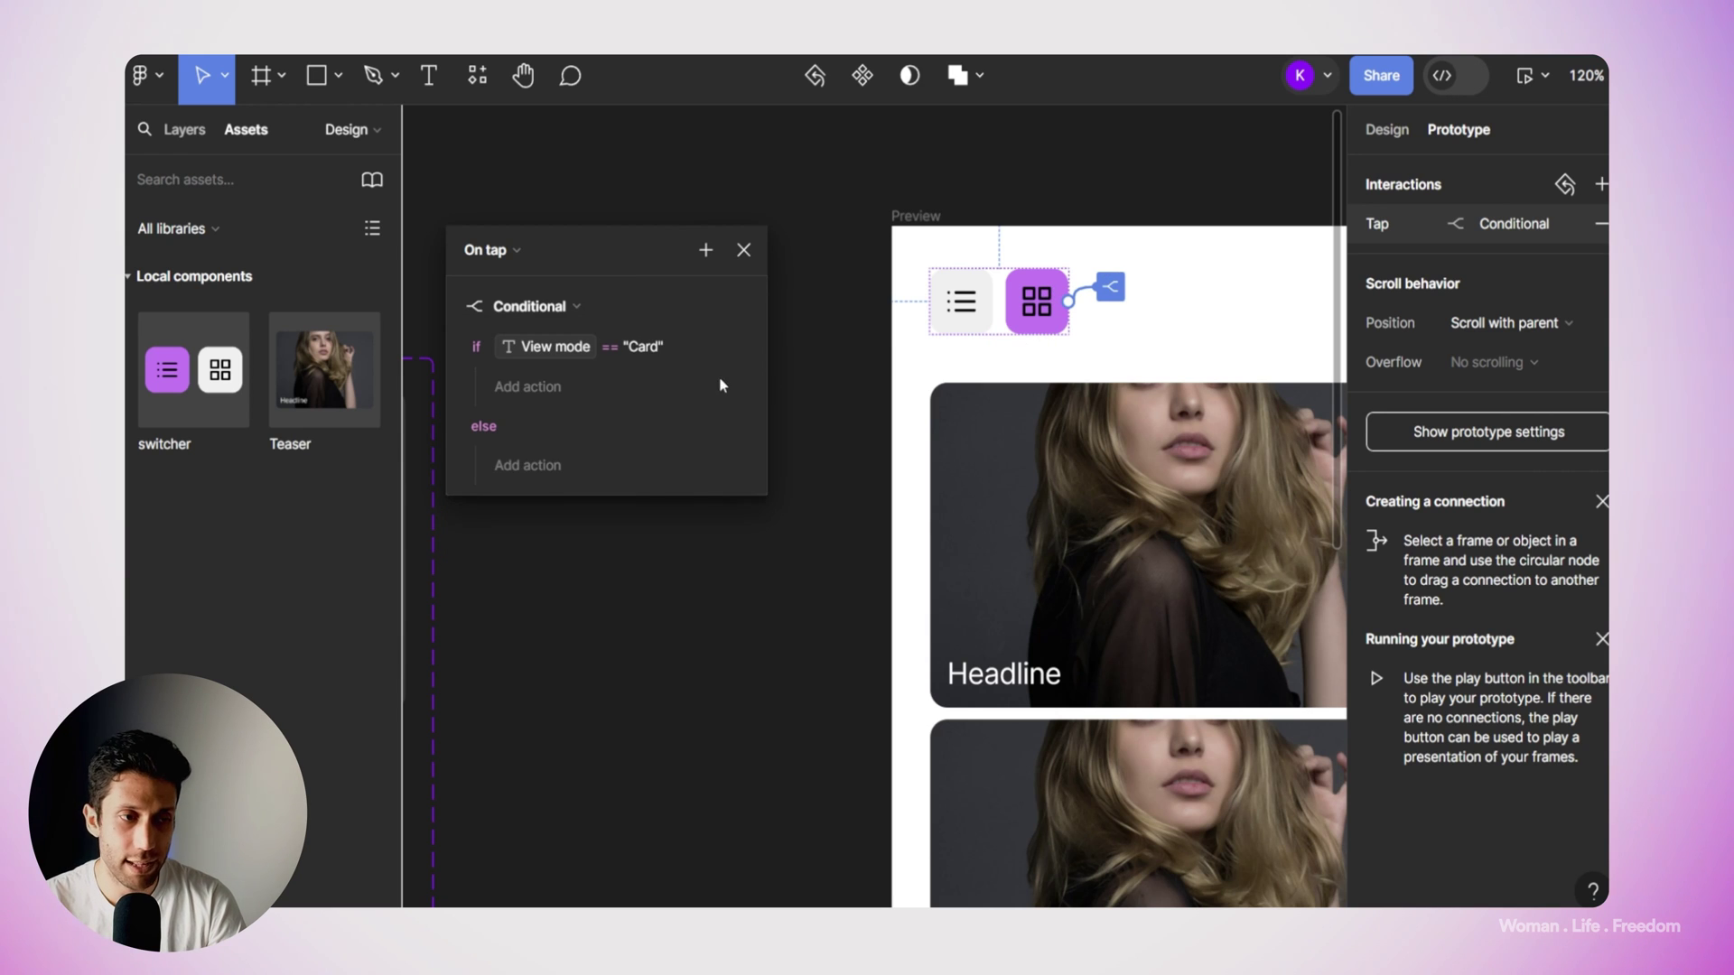
Add a Set variable action under the if branch that sets View mode to "List".
left_click(528, 387)
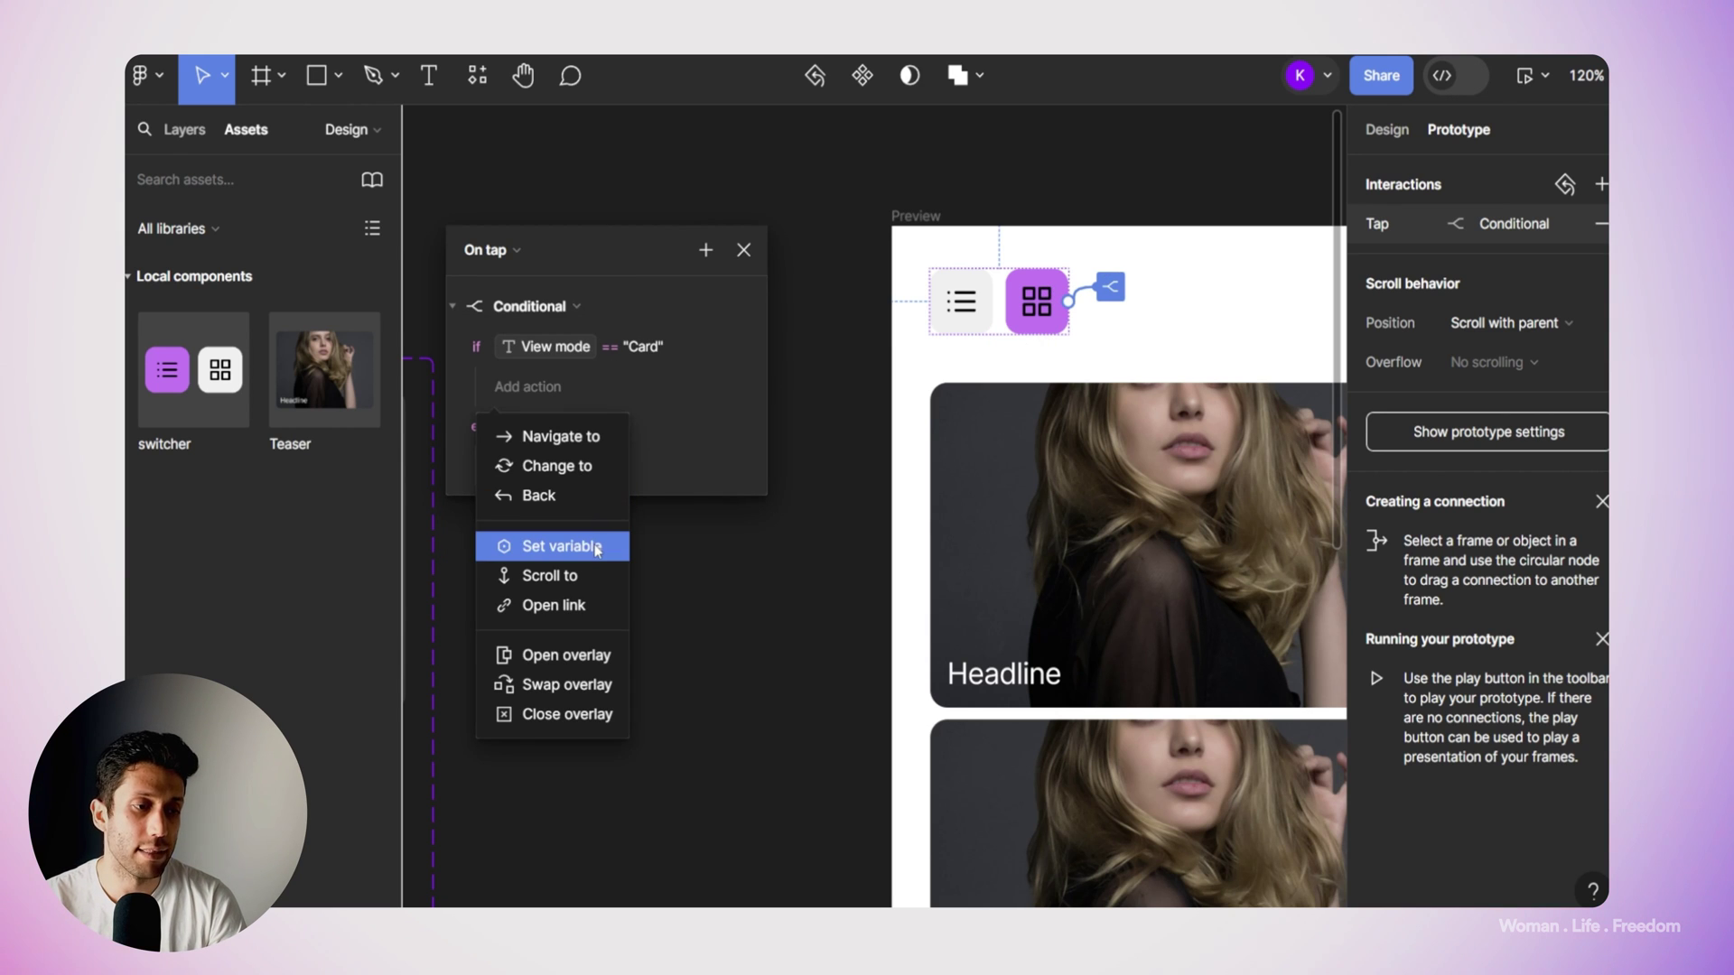
left_click(597, 548)
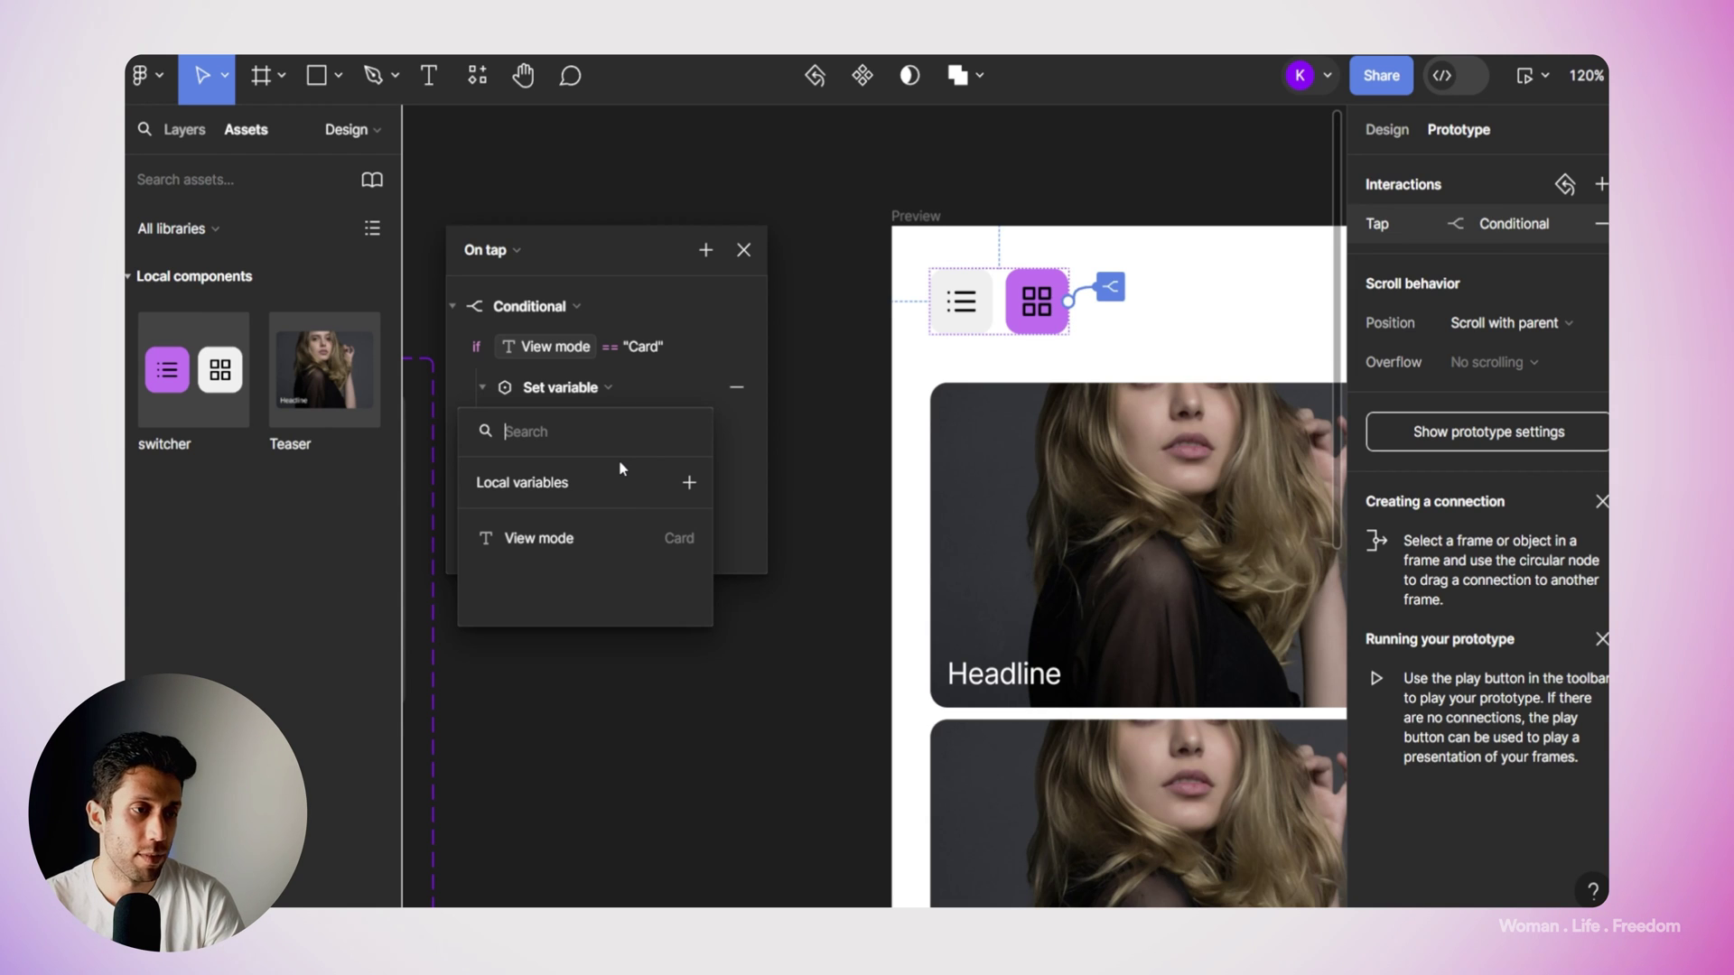
left_click(592, 541)
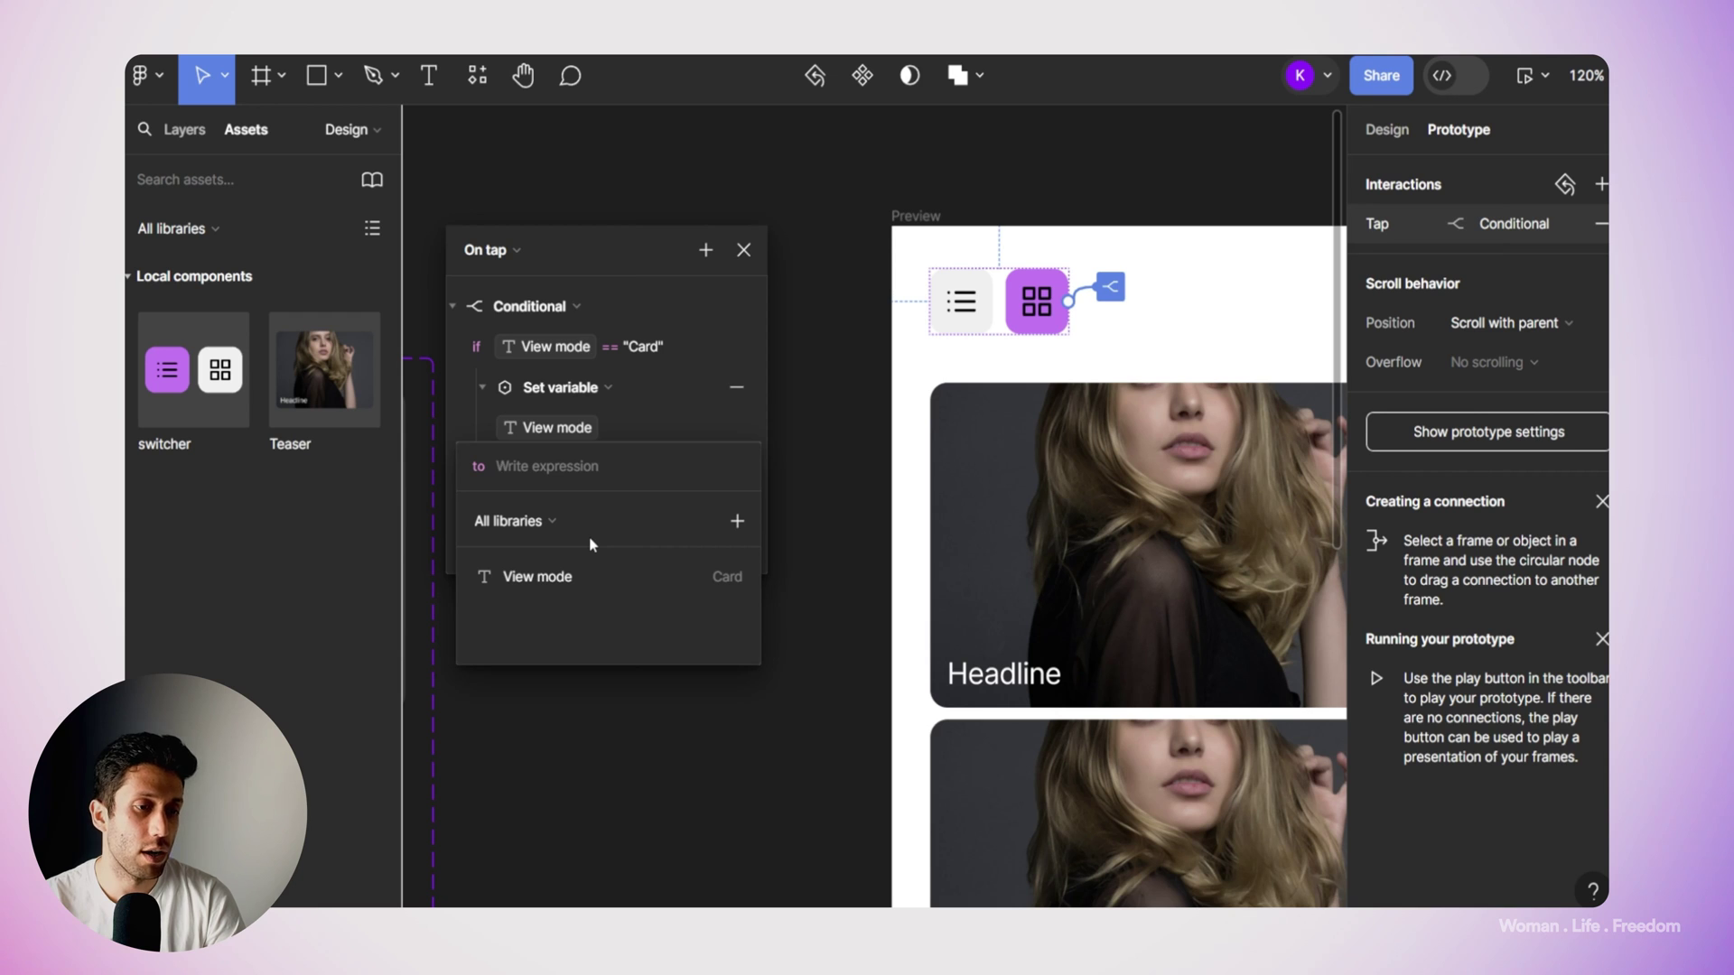
type("\"L")
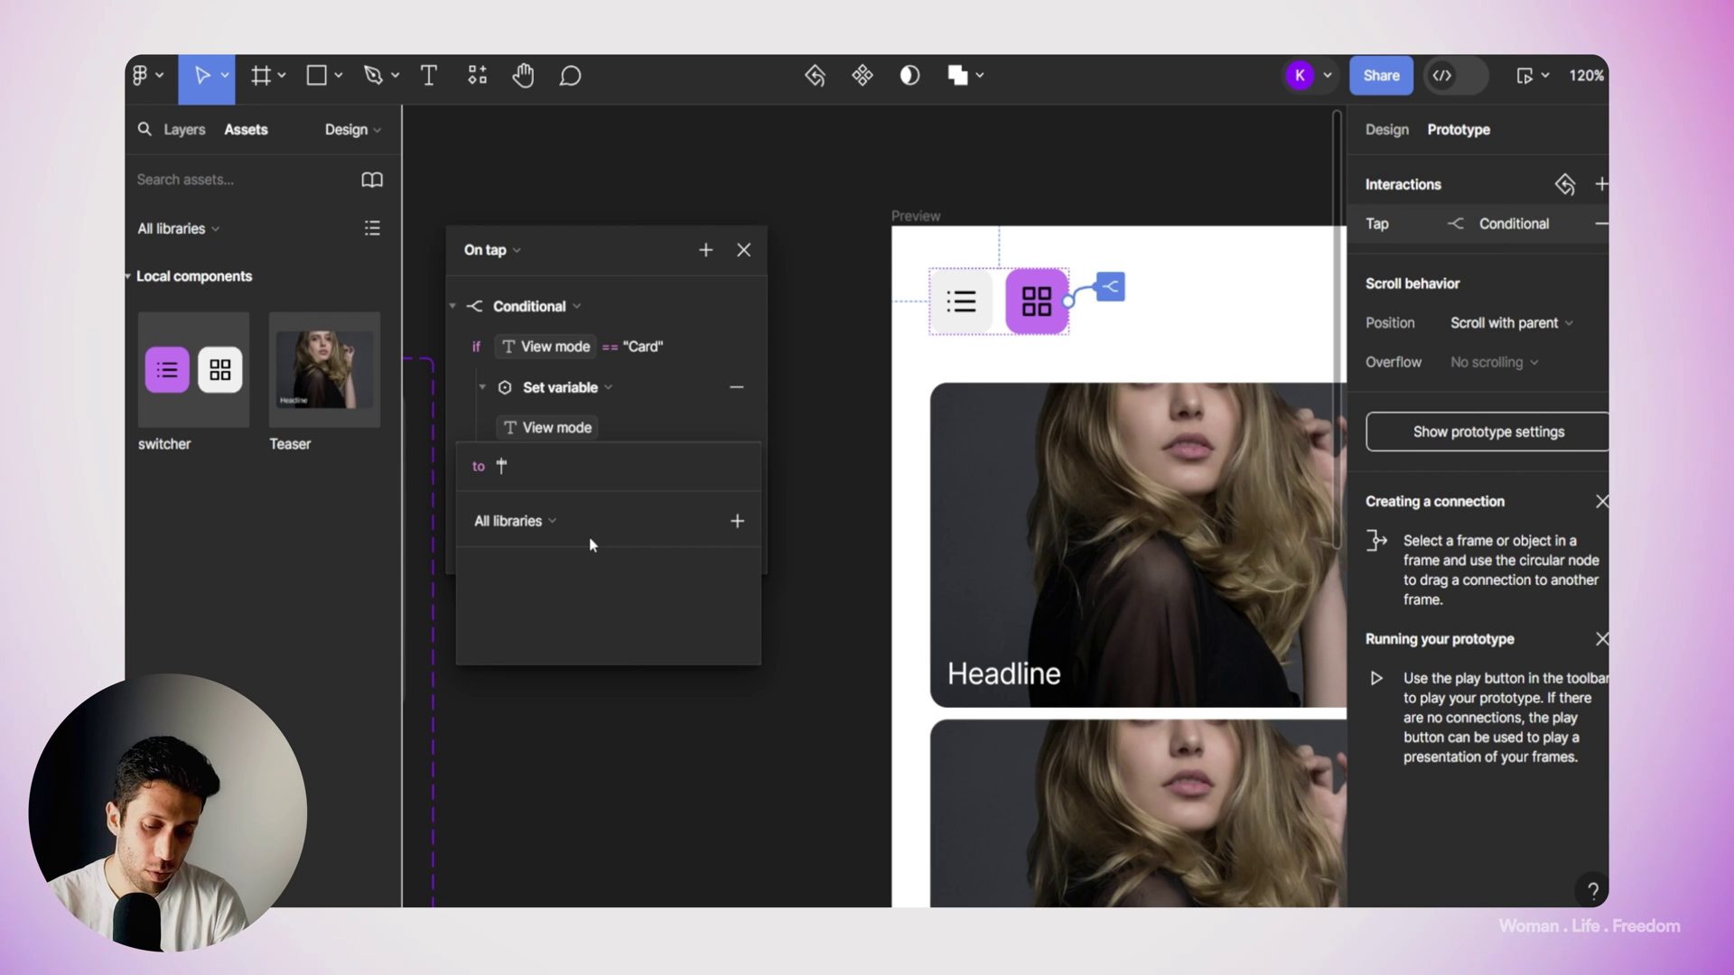
type("ist")
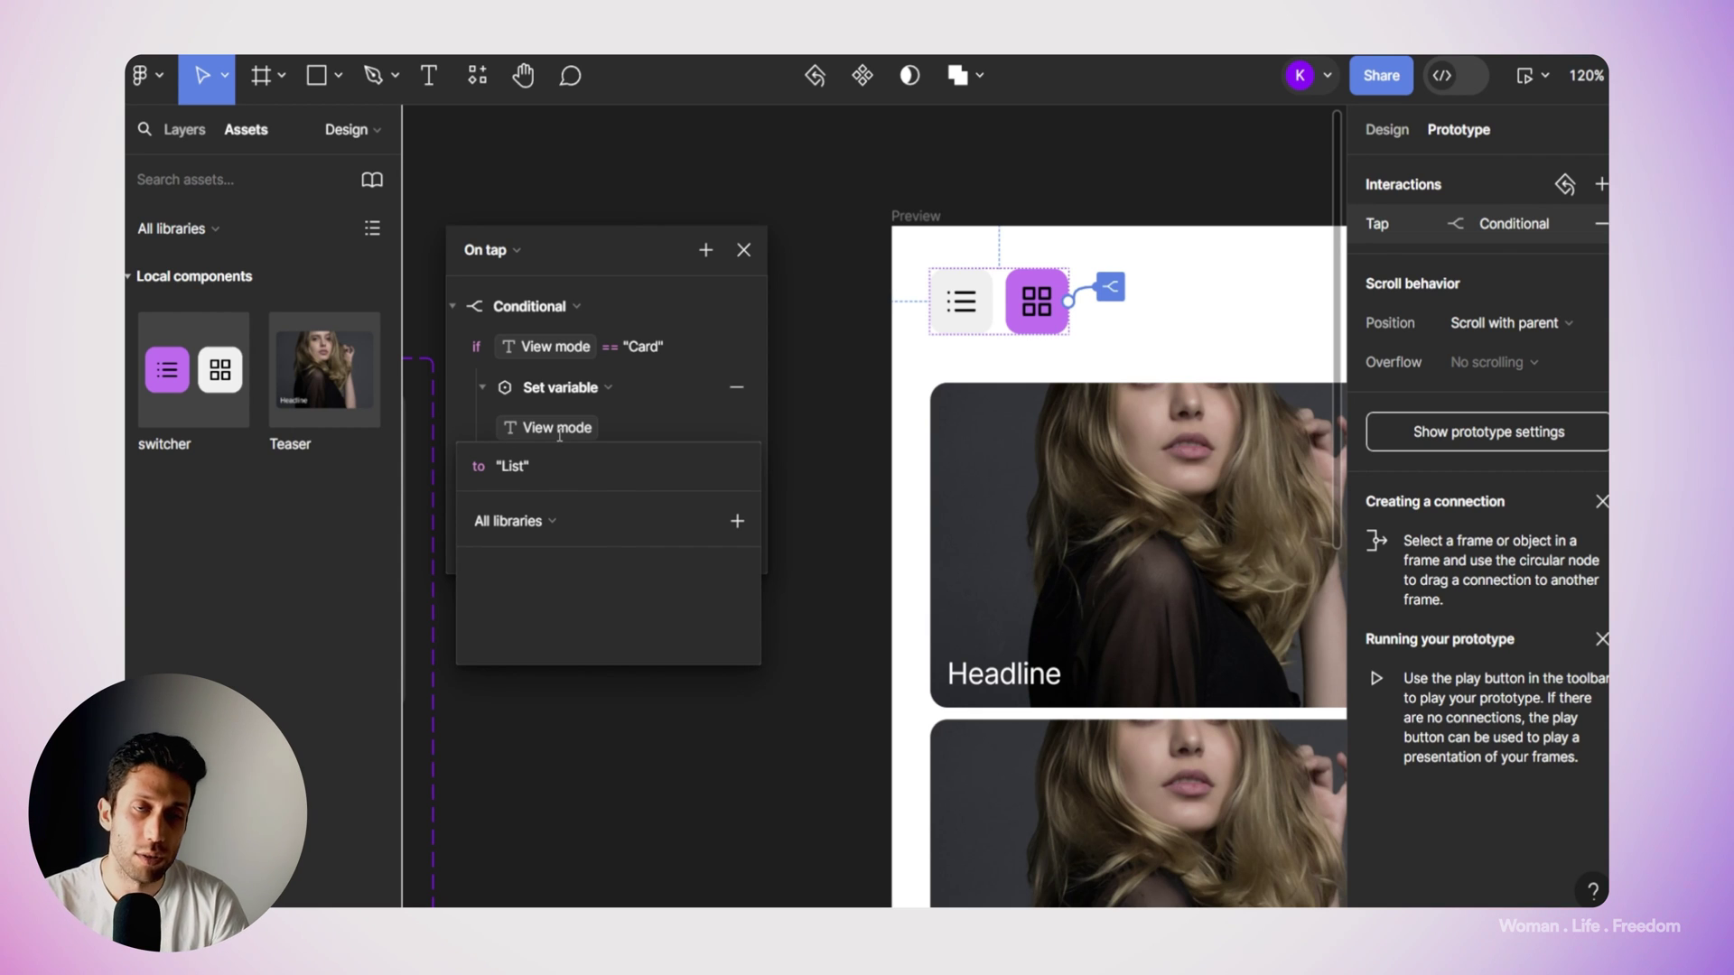
key("Return")
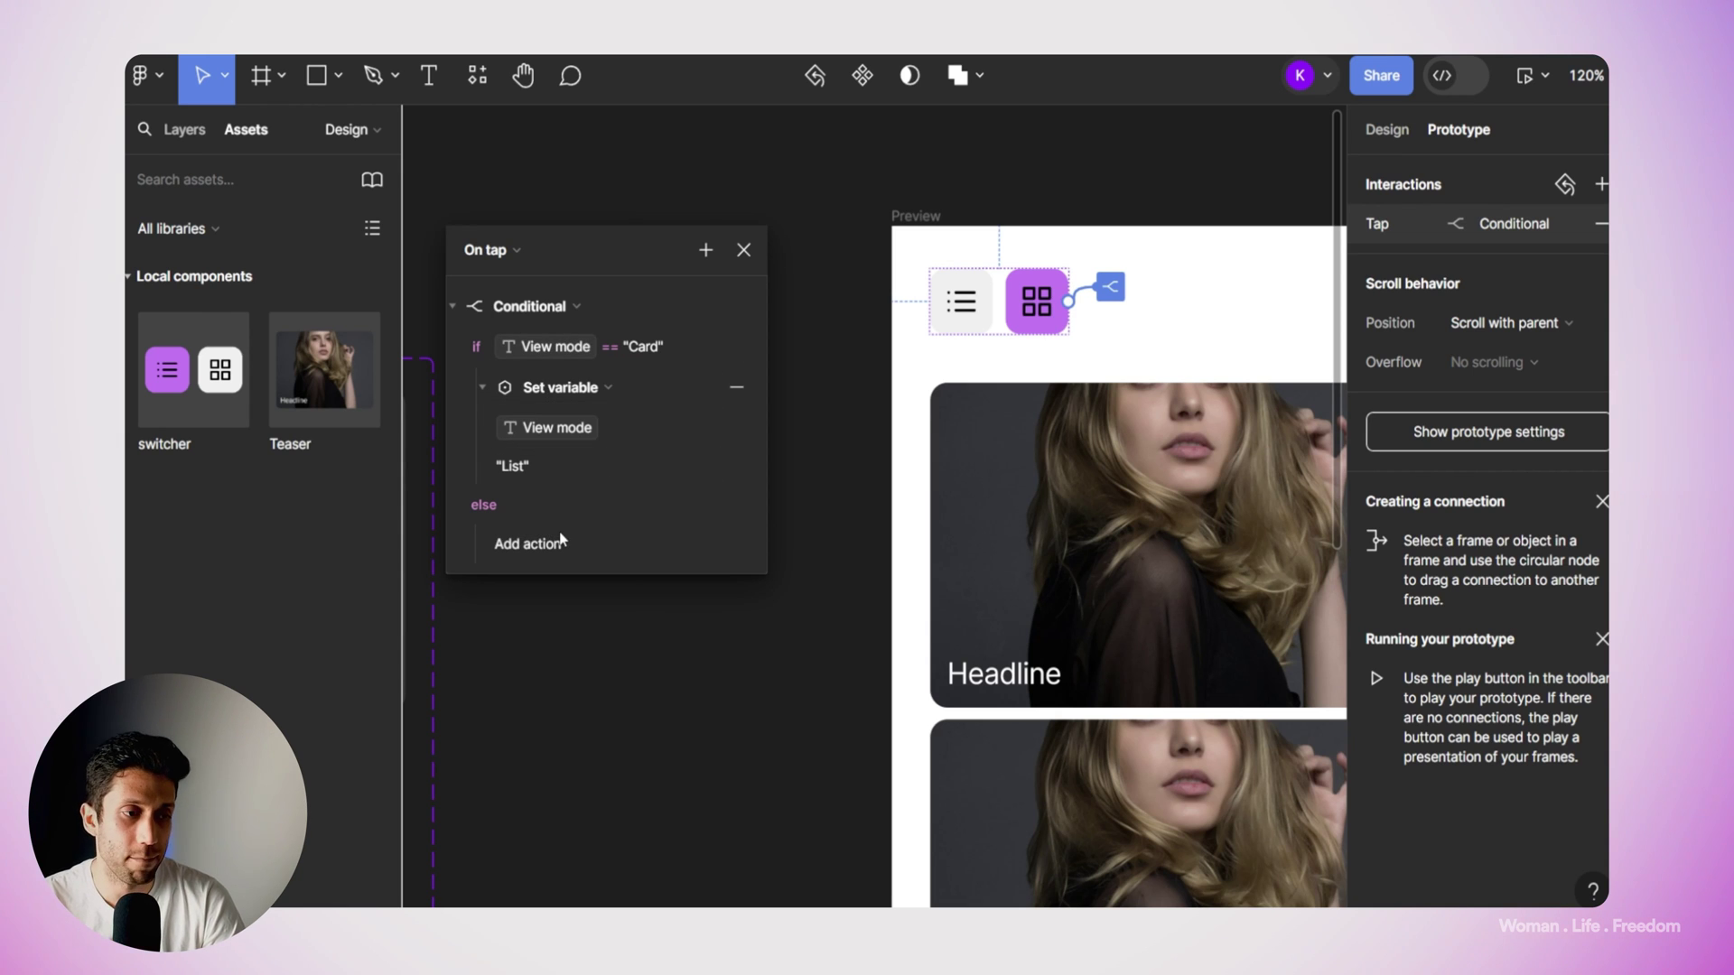
Add a Set variable action under the else branch that sets View mode to "Card".
left_click(528, 542)
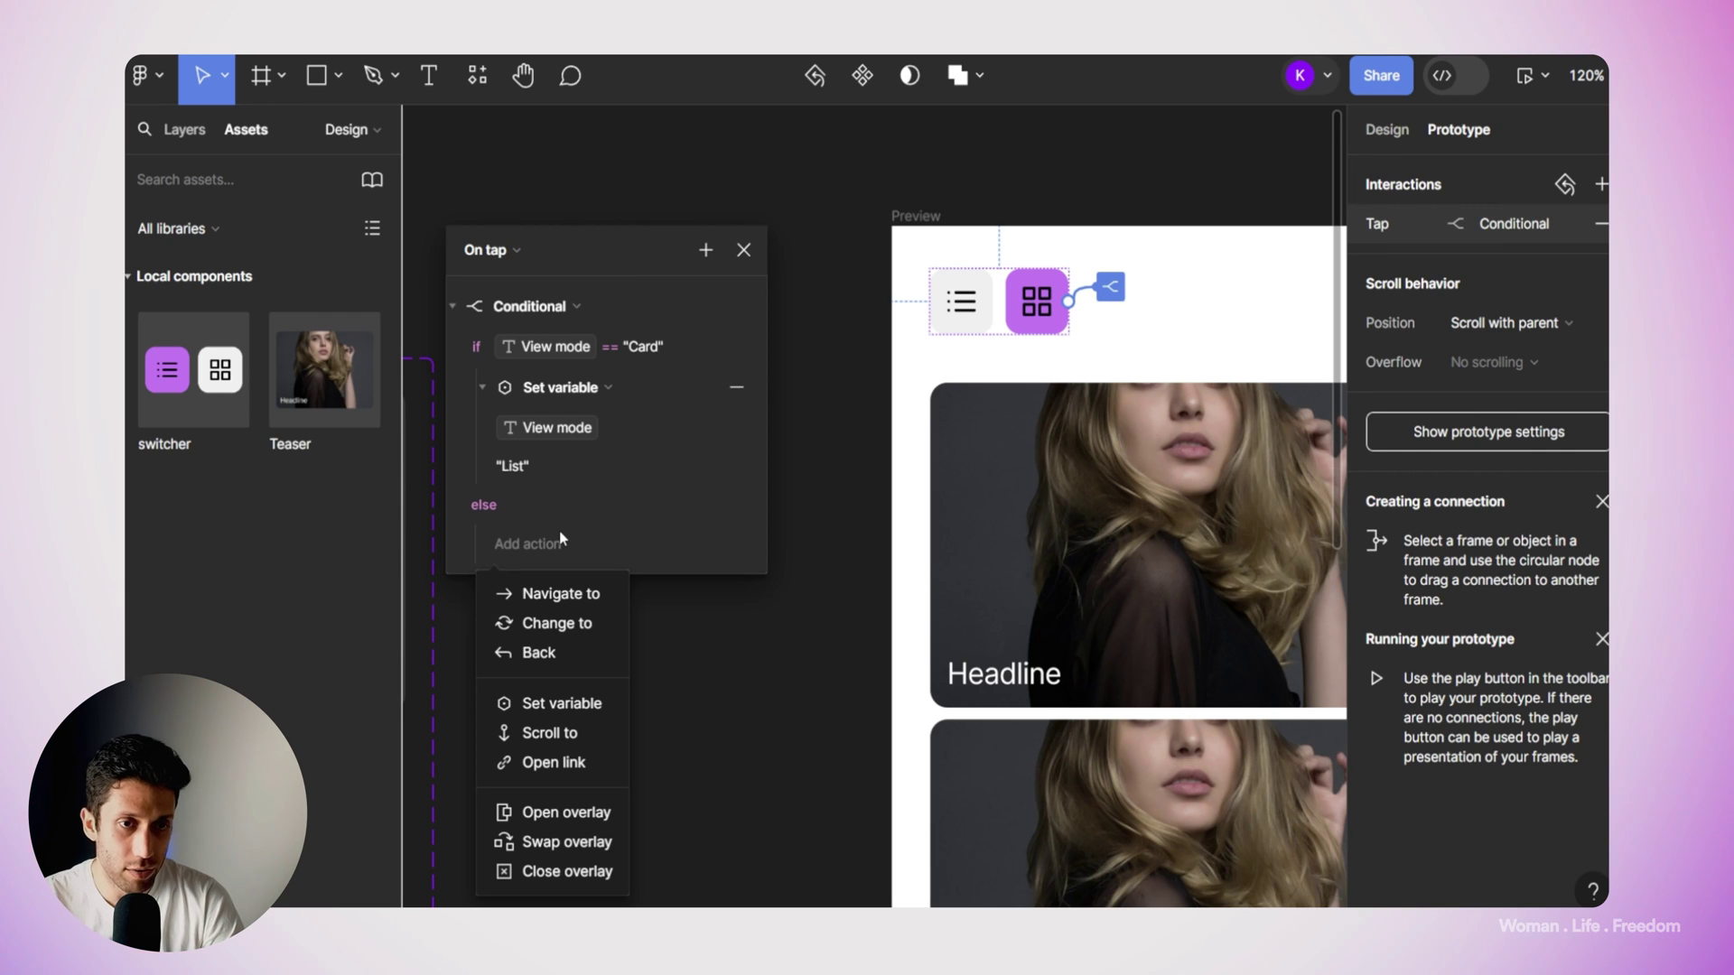
left_click(575, 705)
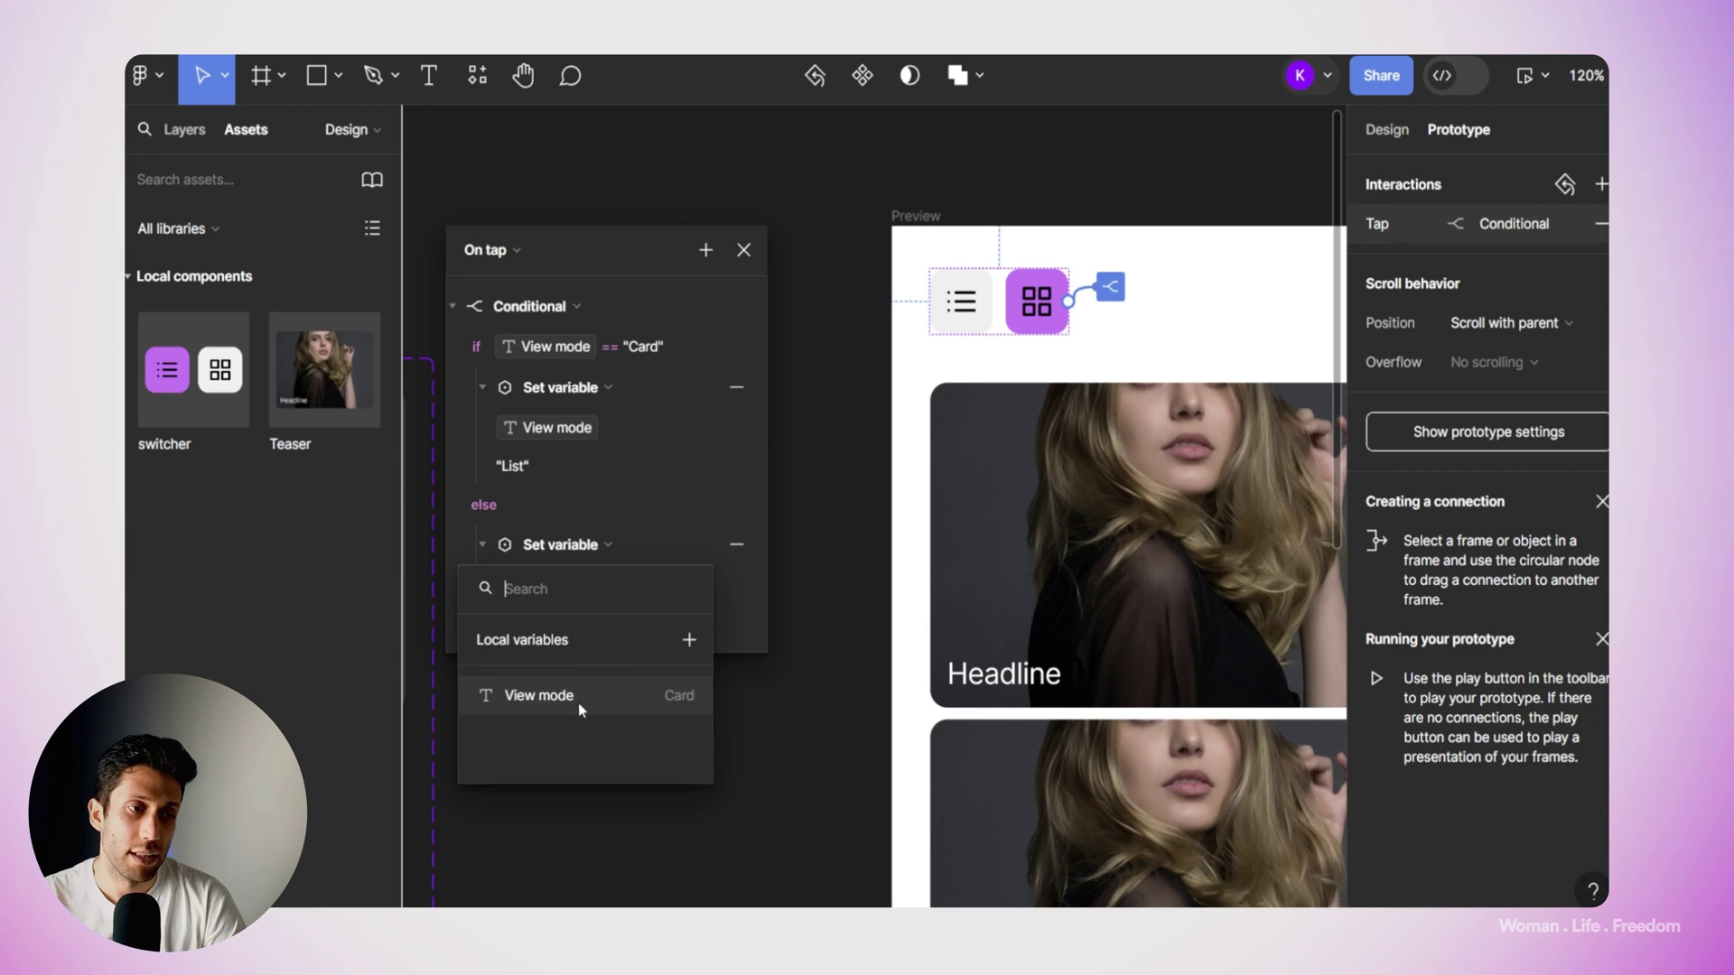
left_click(578, 702)
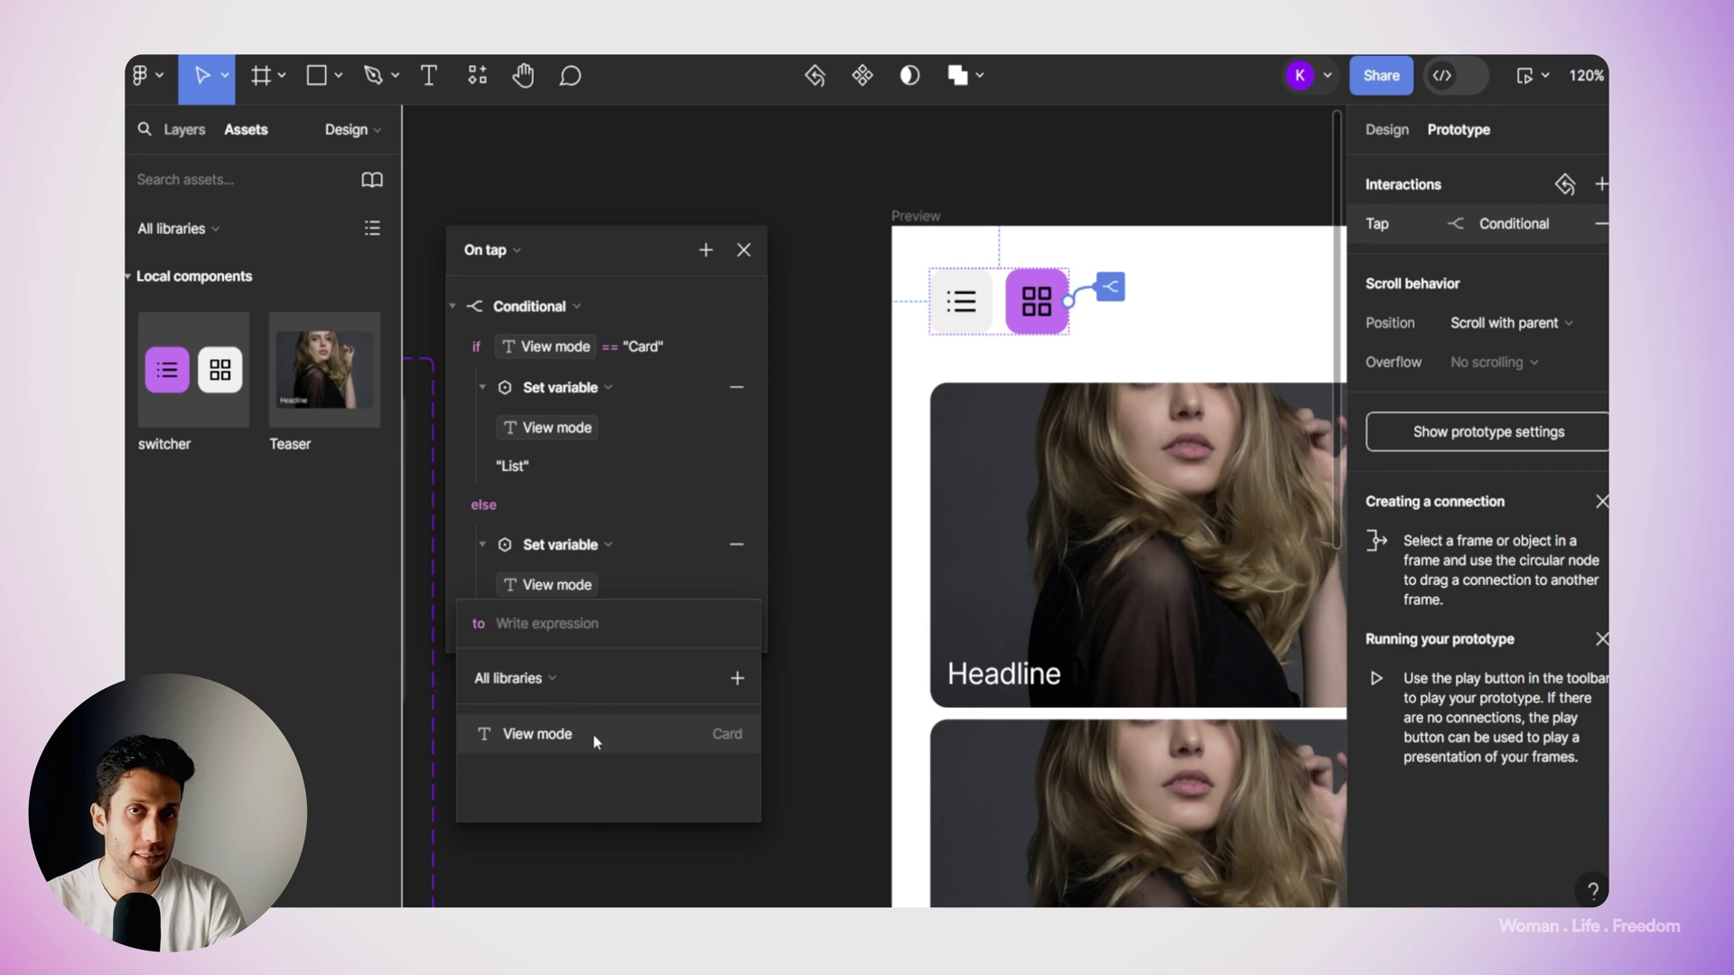
type("\"")
type("Card\"")
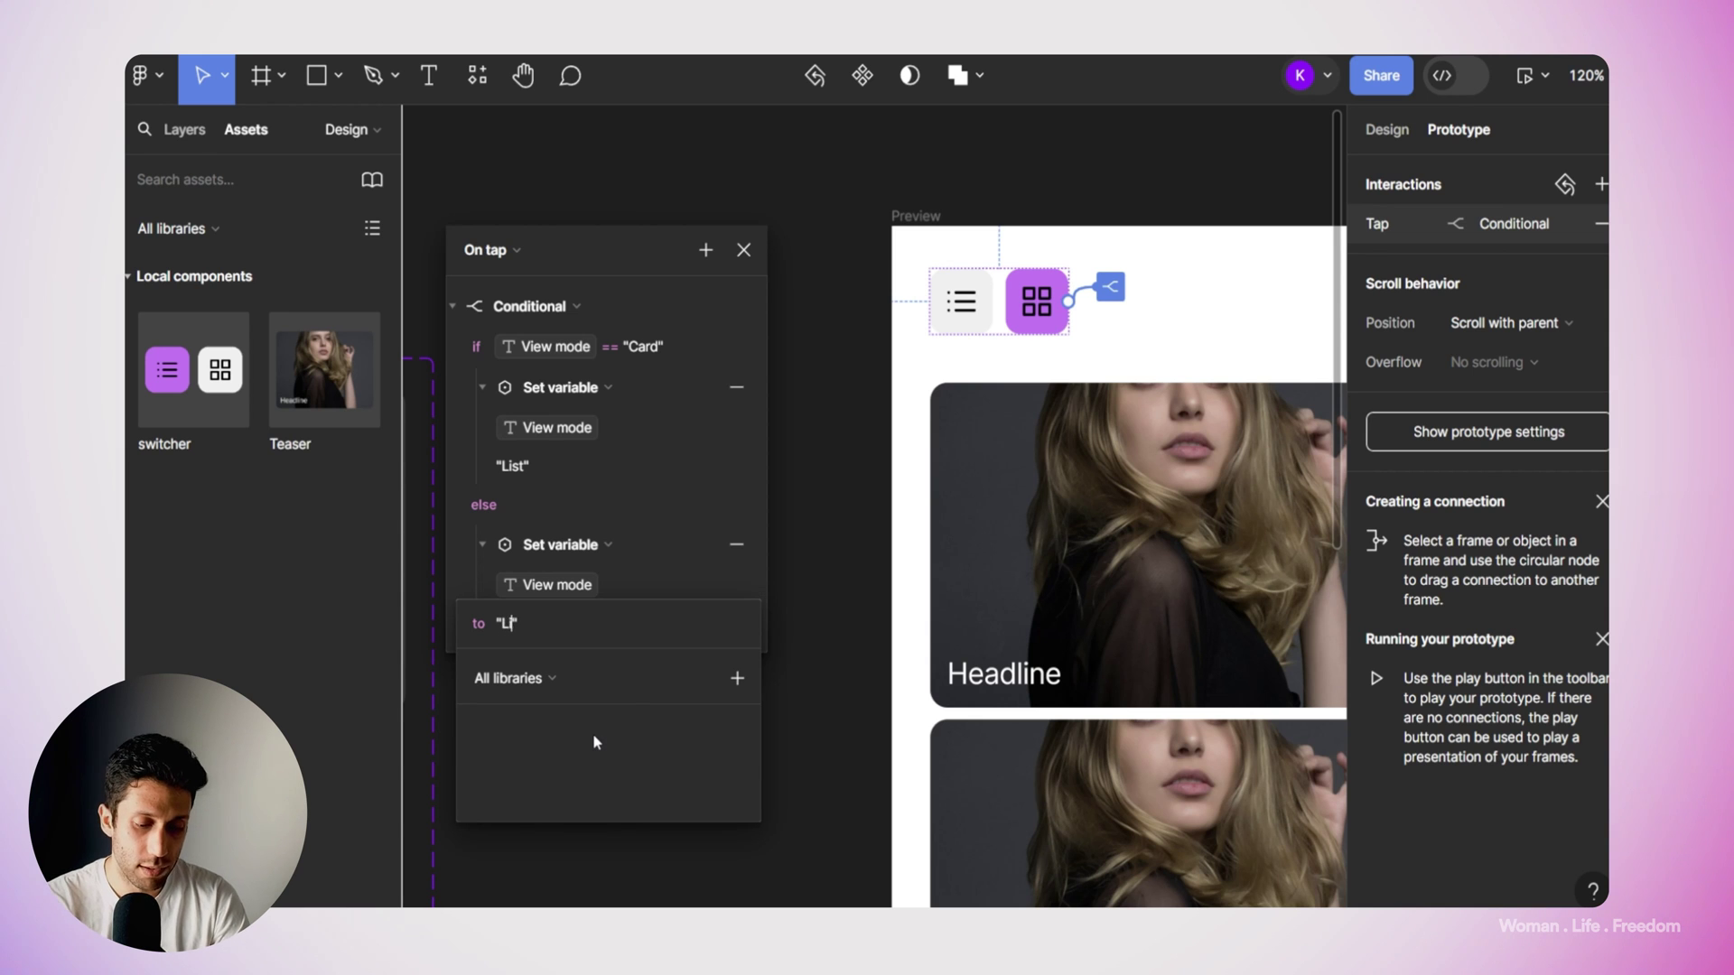
key("Return")
Select the Preview frame and open its prototype in the inline preview window.
scroll(800, 217, "down", 3)
scroll(799, 217, "down", 2)
left_click(859, 210)
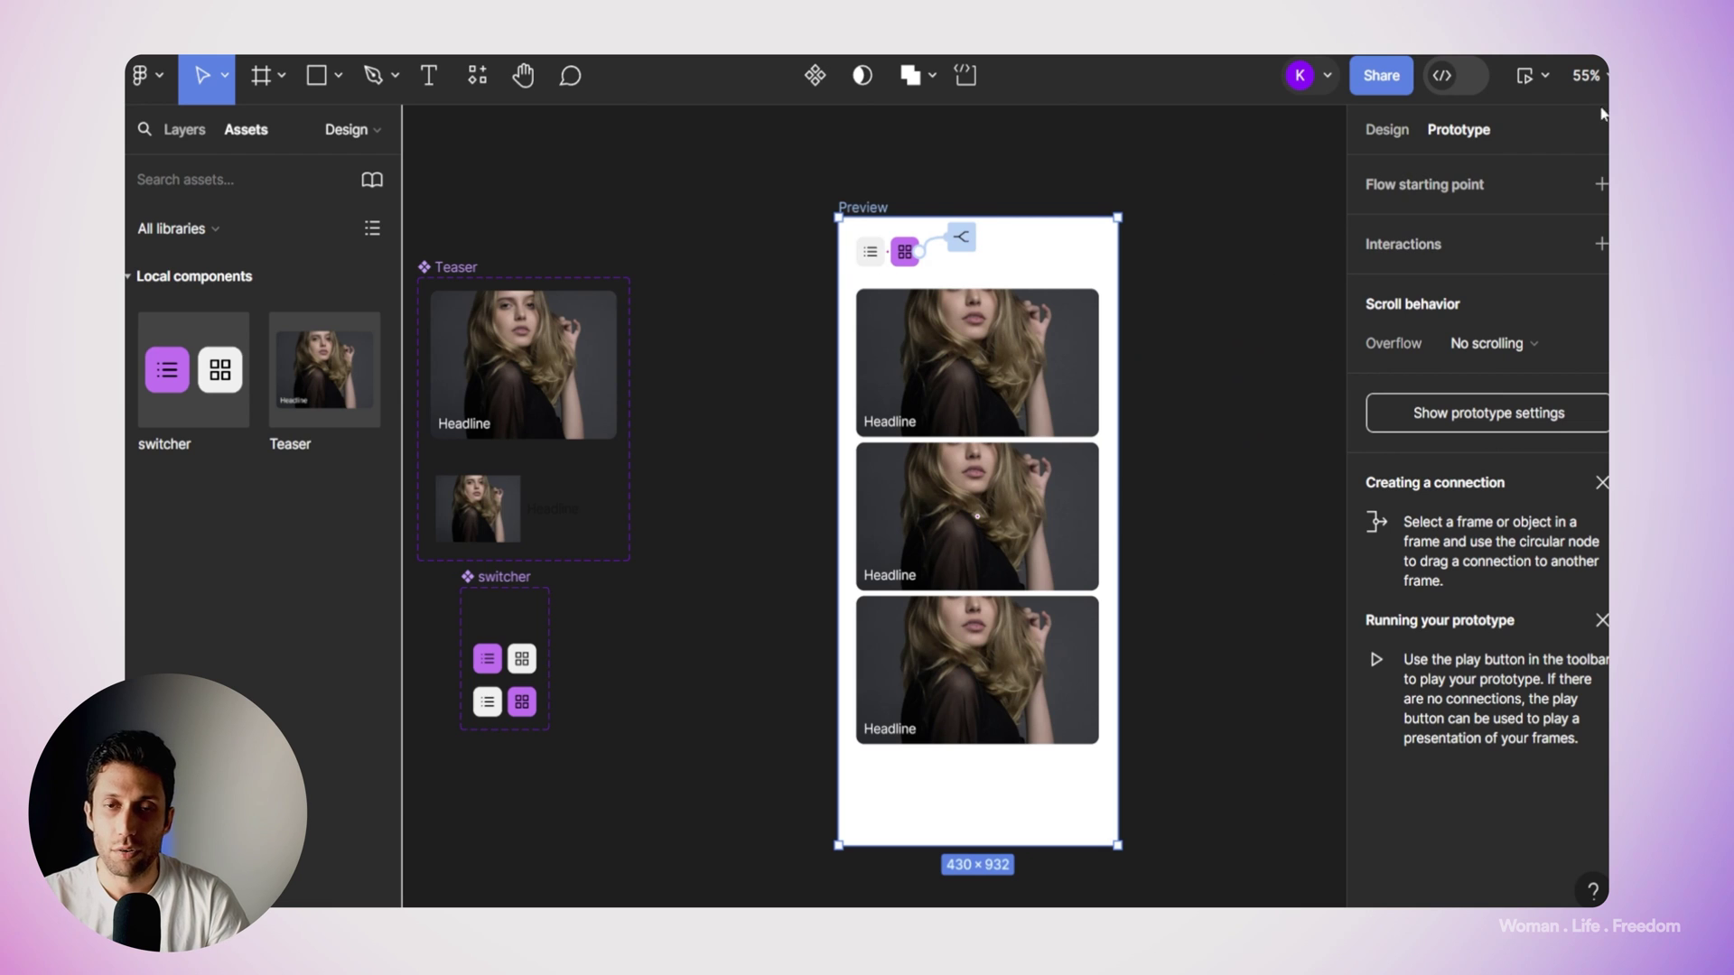
left_click(1525, 80)
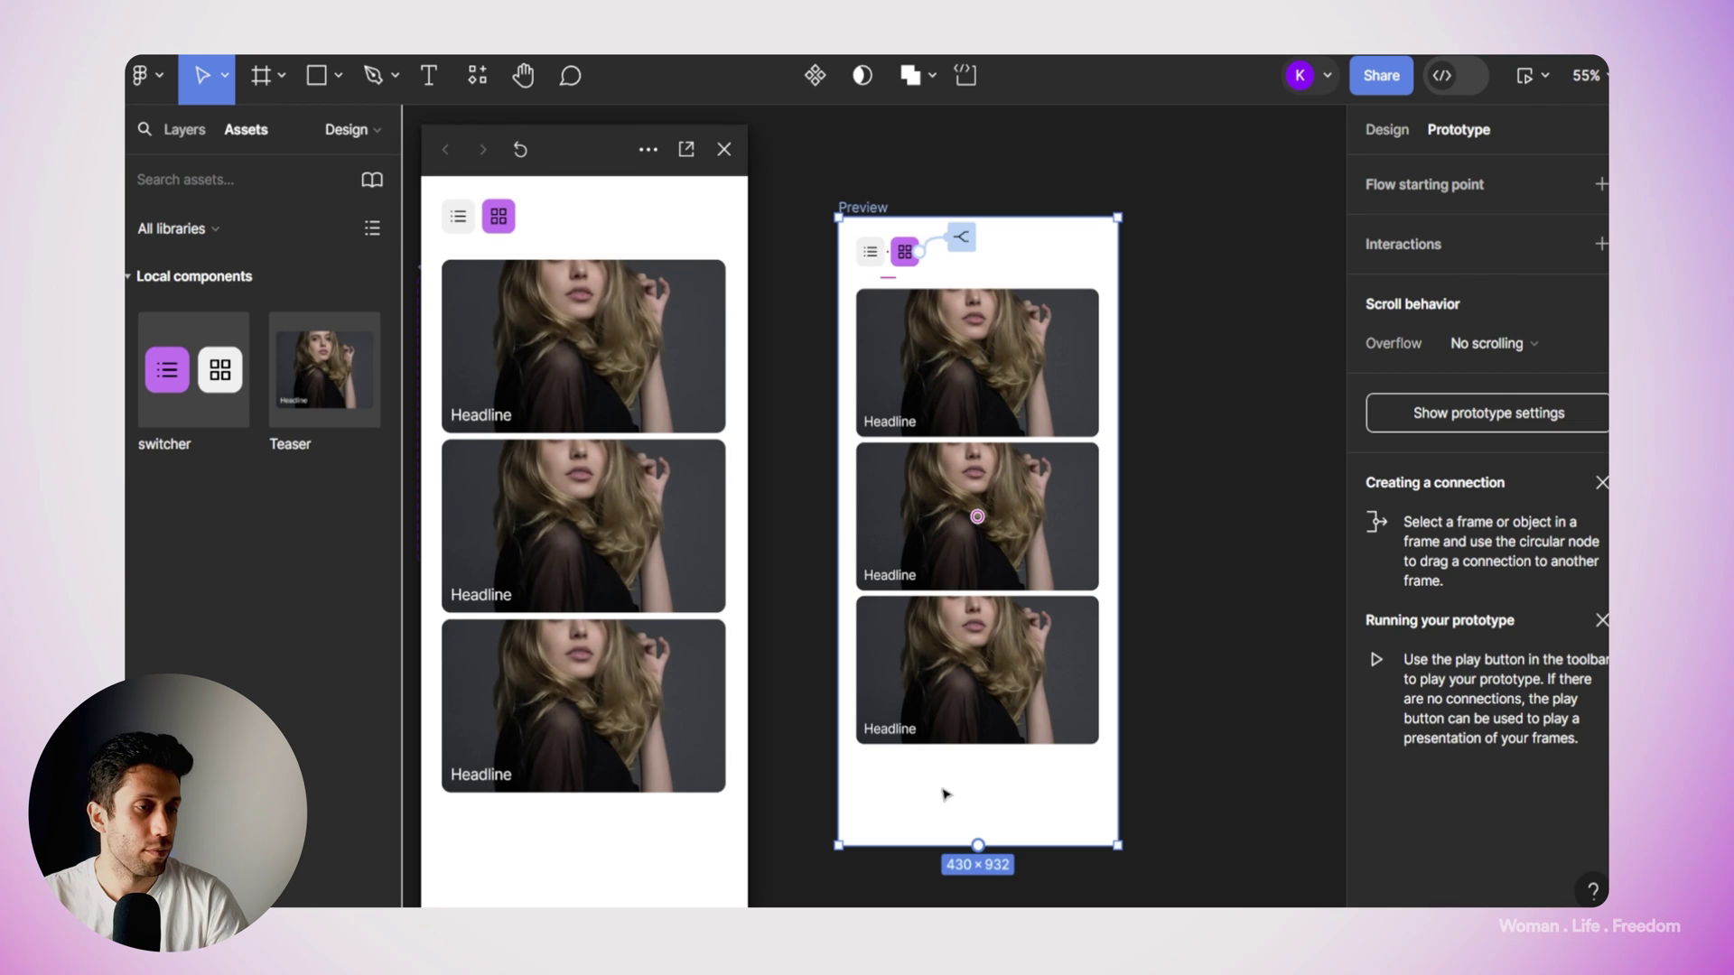
Test the switcher in the inline preview by repeatedly toggling the teasers between list and card views.
left_click(460, 218)
left_click(463, 221)
left_click(462, 221)
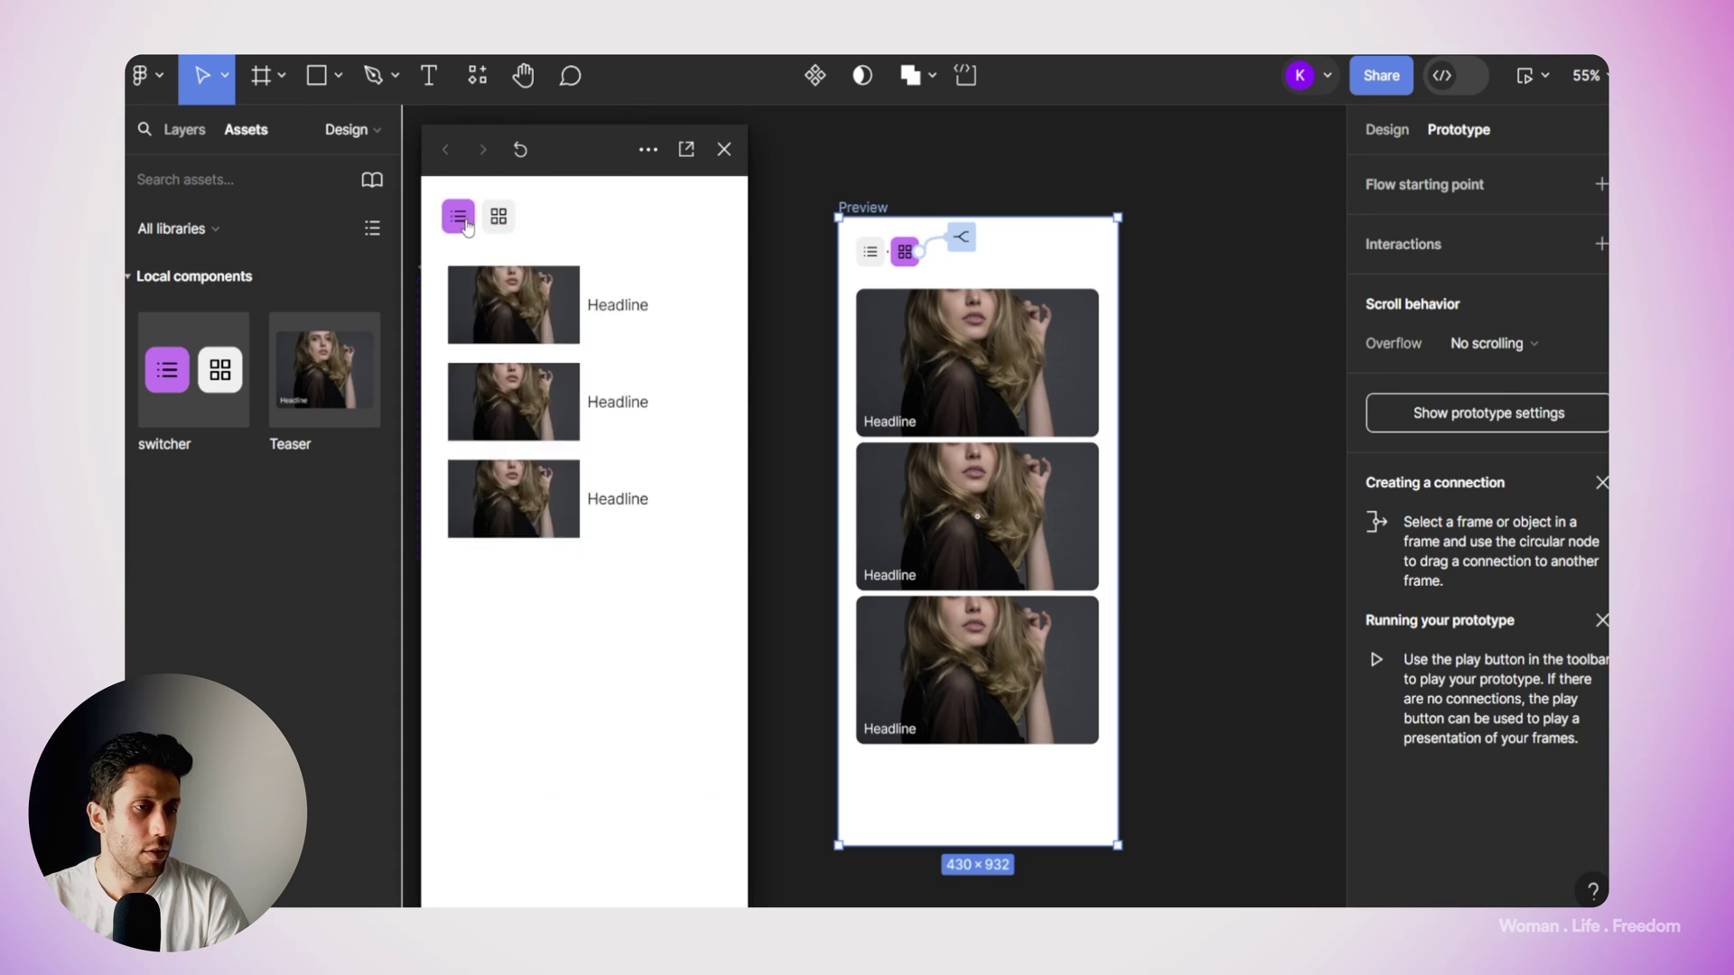
left_click(465, 220)
left_click(467, 220)
left_click(467, 221)
left_click(470, 221)
left_click(471, 224)
left_click(473, 224)
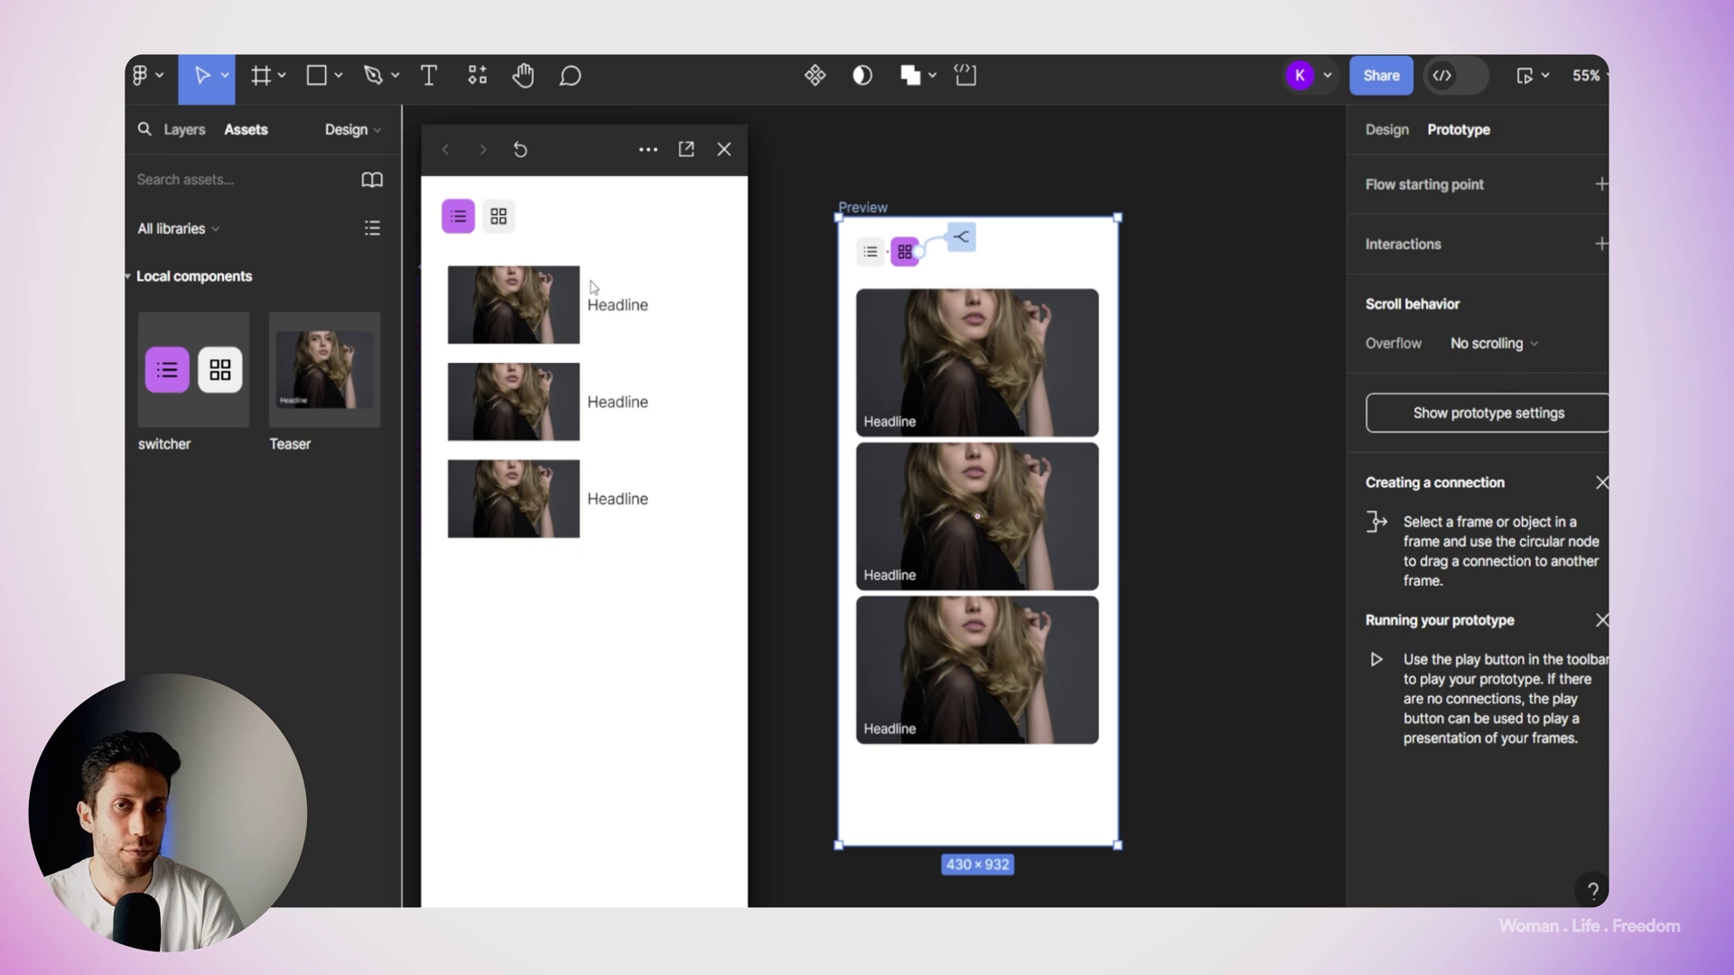
left_click(478, 219)
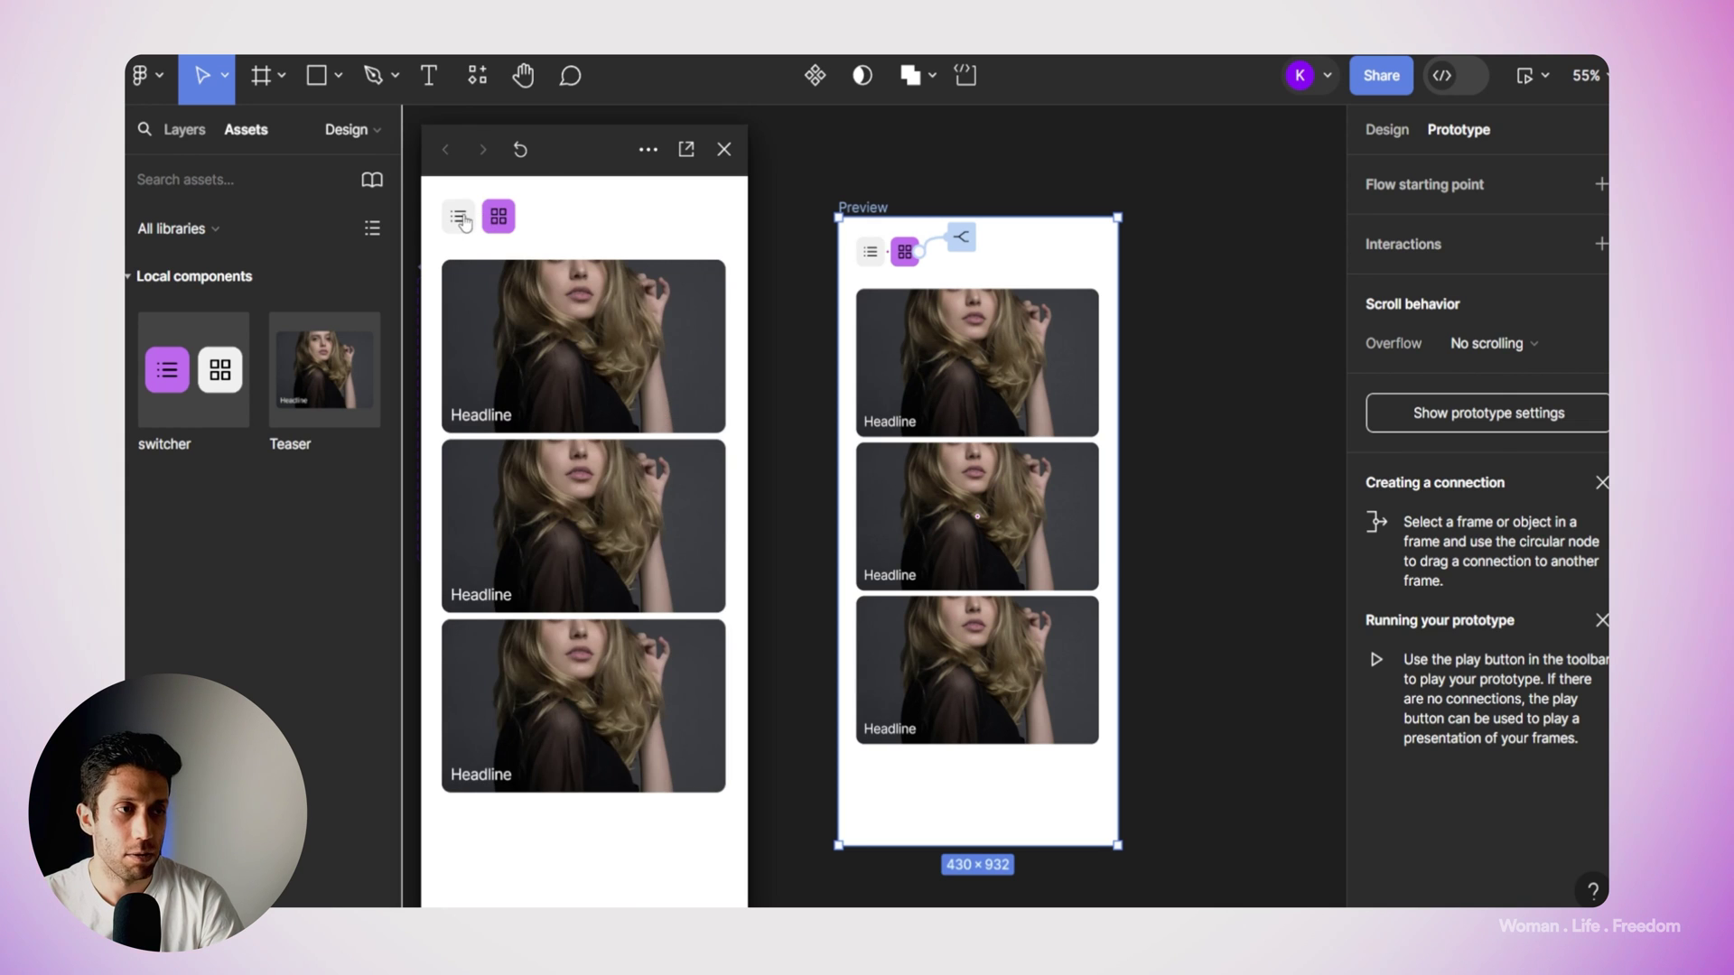
left_click(458, 219)
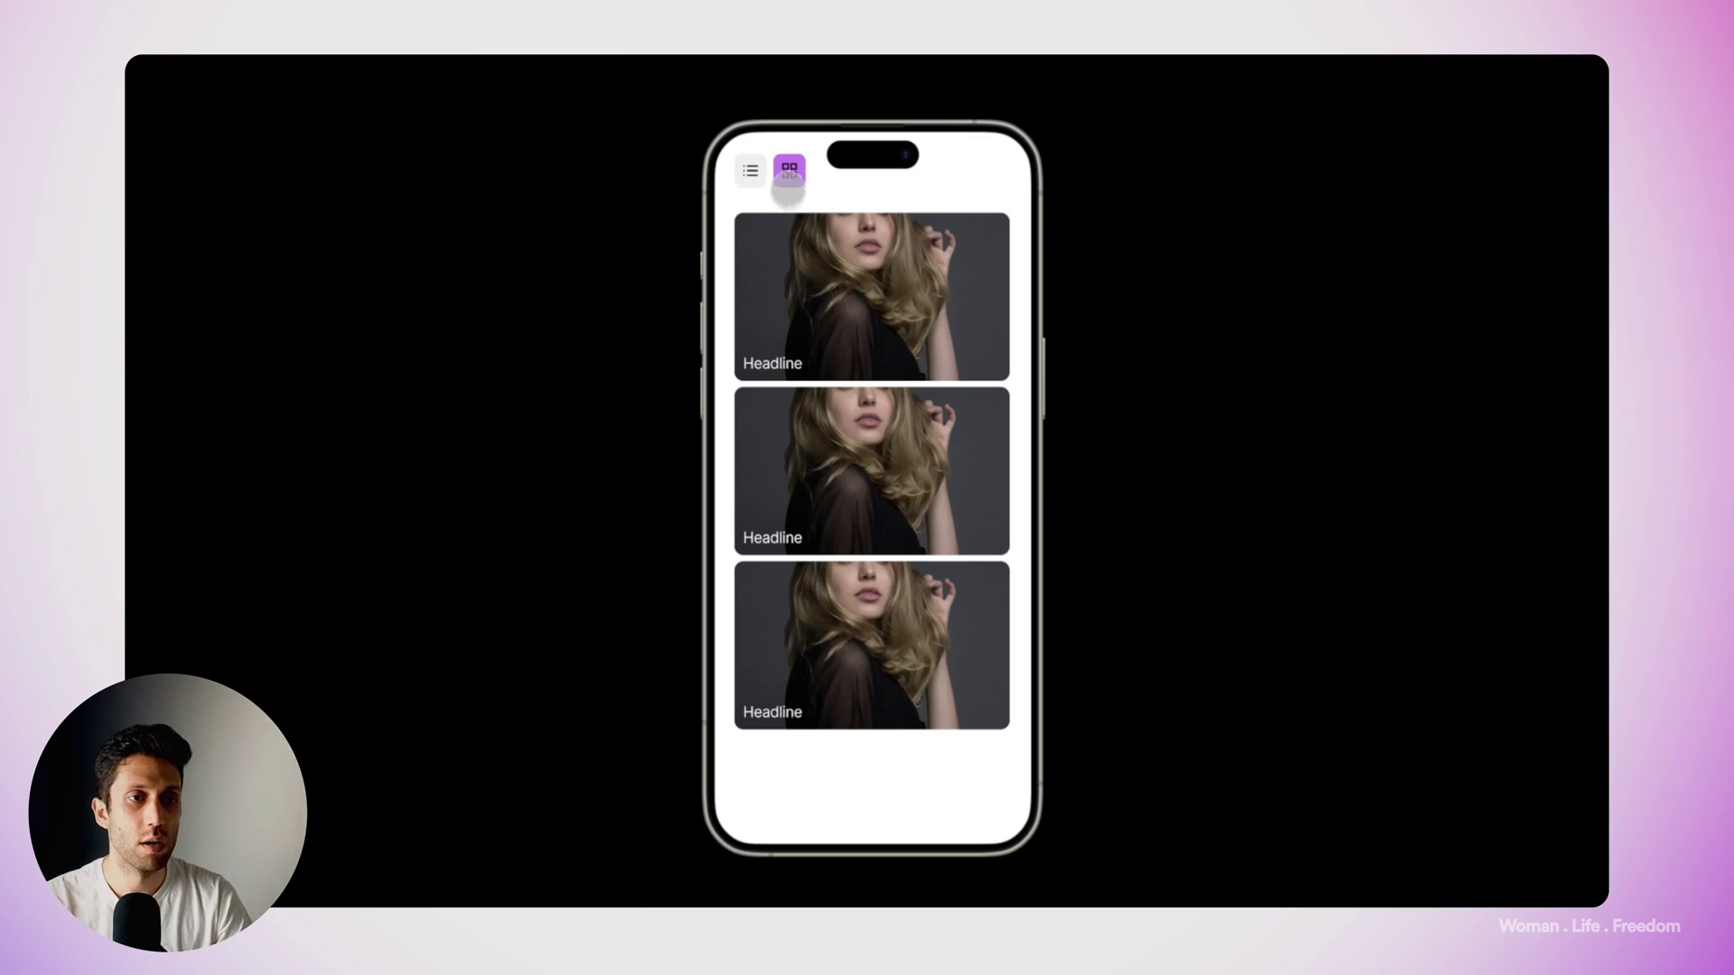
Test the switcher in the full-screen iPhone presentation by toggling repeatedly between the card and list views.
left_click(766, 173)
left_click(777, 175)
left_click(773, 175)
left_click(775, 176)
left_click(775, 176)
left_click(775, 176)
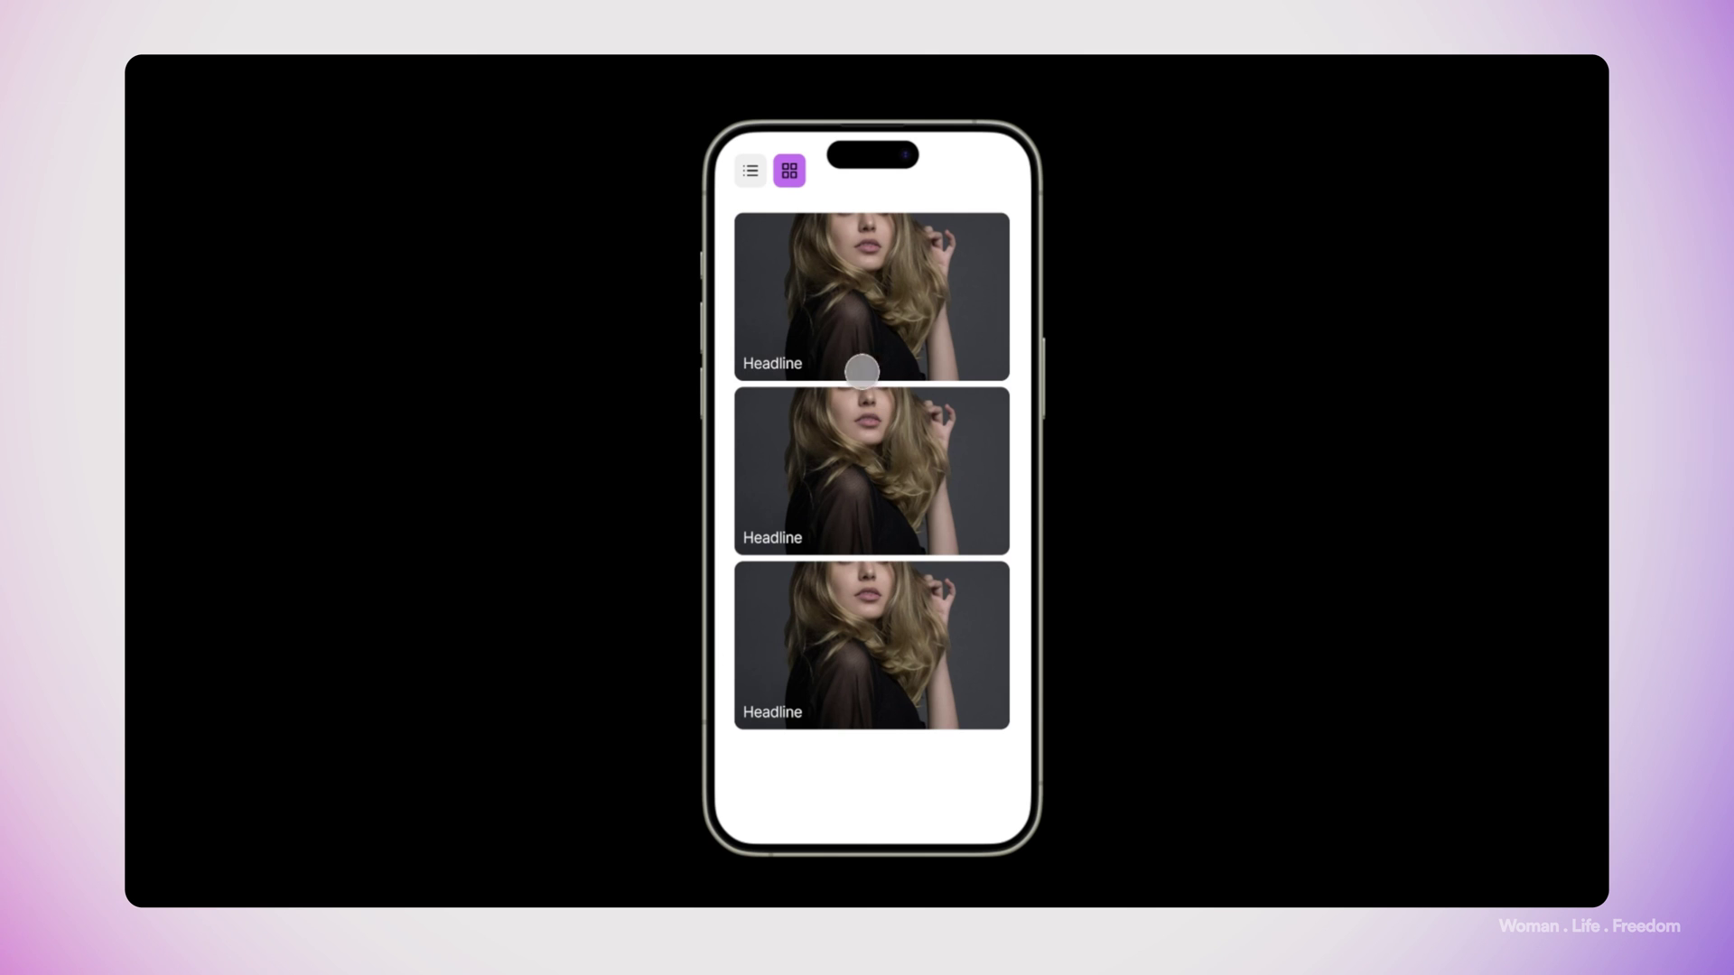
left_click(776, 180)
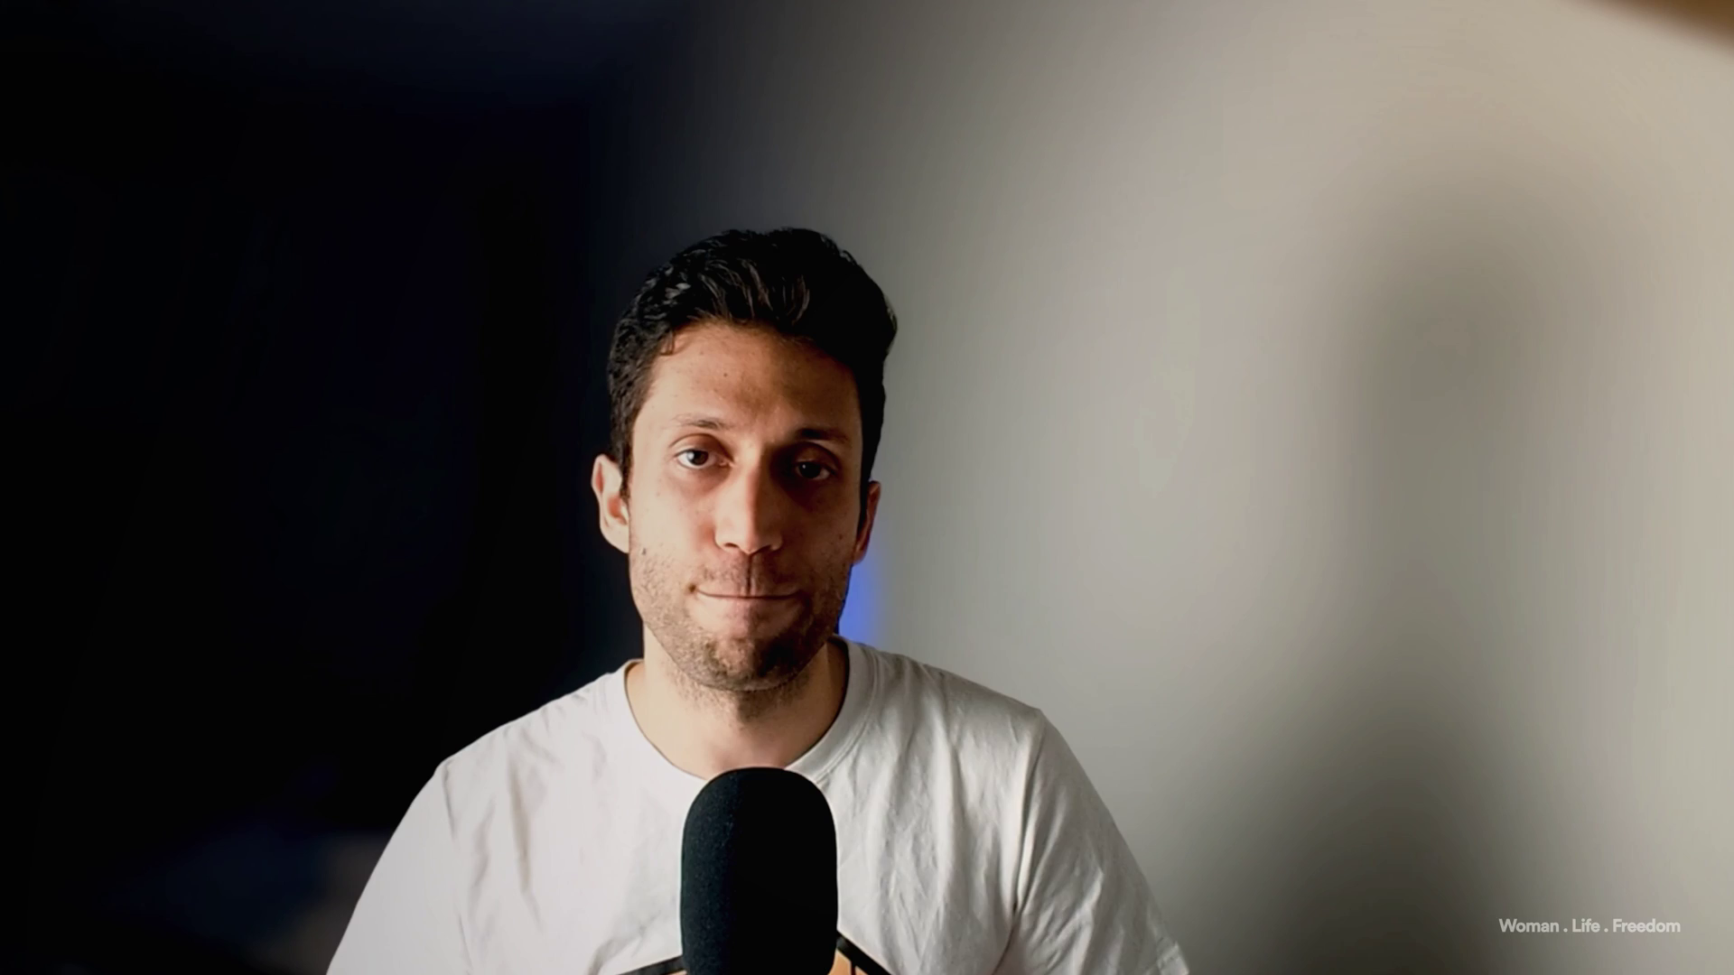